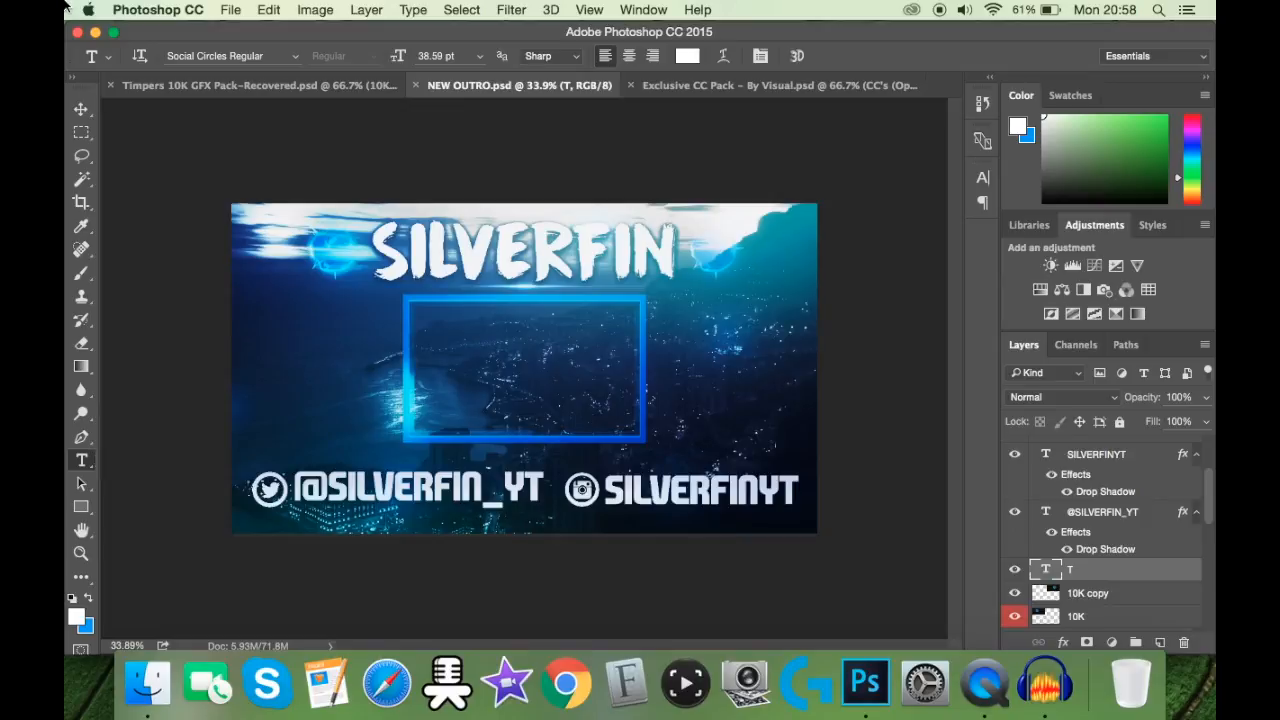
# Step: Create a new transparent 1280 x 720 pixel document named OUTRO TUTORIAL
pyautogui.click(236, 11)
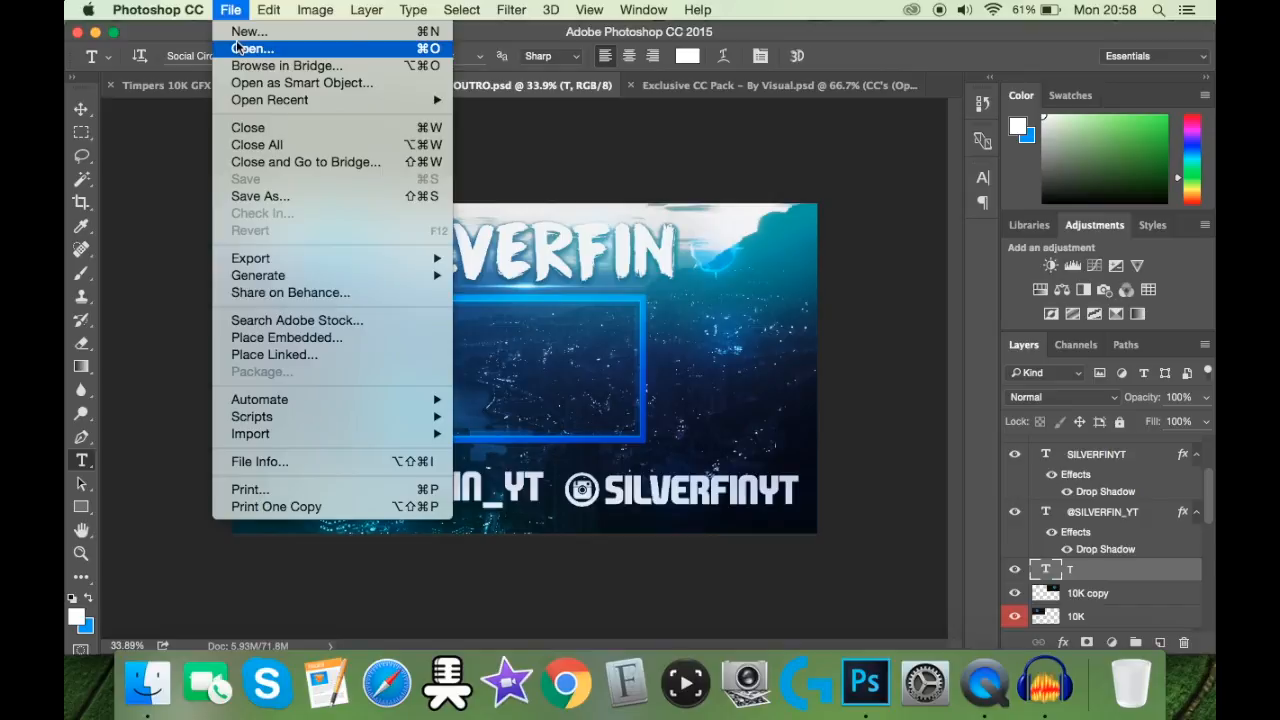
pyautogui.click(246, 32)
pyautogui.press('BackSpace')
pyautogui.write('OUTRO TUTORIAL')
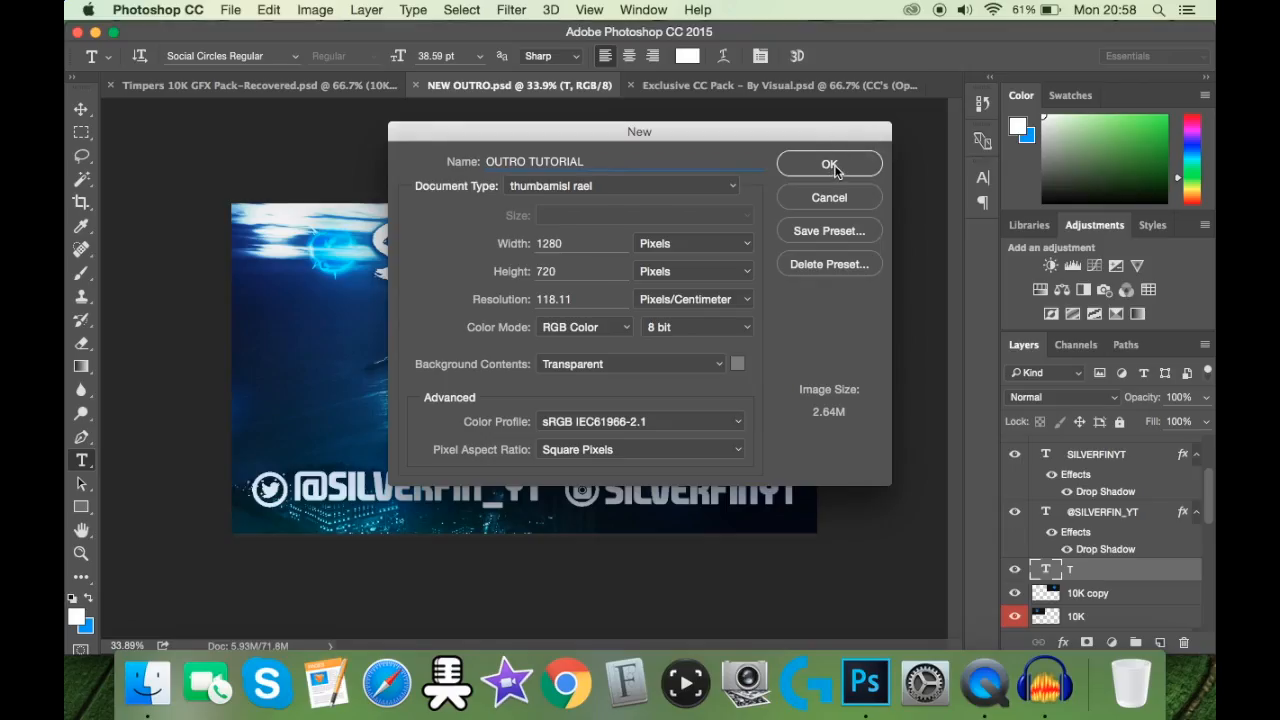
pyautogui.click(1018, 90)
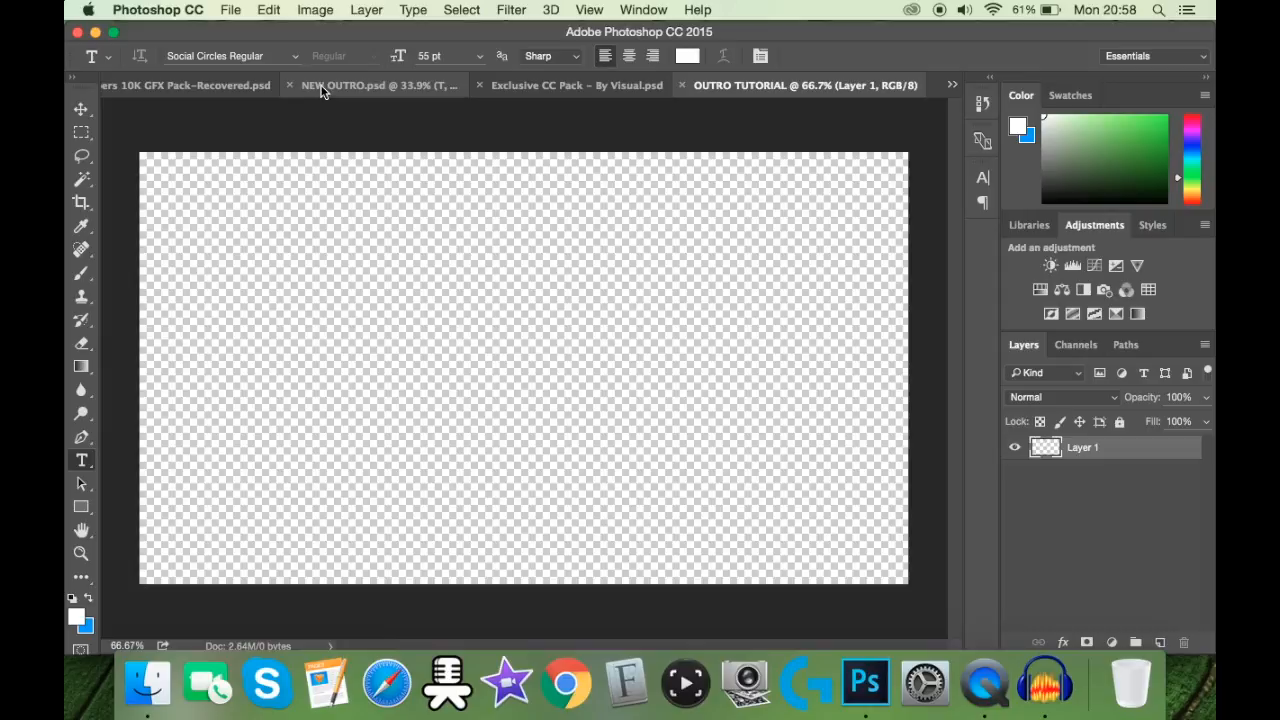
# Step: In NEW OUTRO.psd, hide and show Layer 3 to check that it holds the background photo
pyautogui.click(229, 11)
pyautogui.click(597, 189)
pyautogui.click(413, 86)
pyautogui.scroll(-3, 1012, 571)
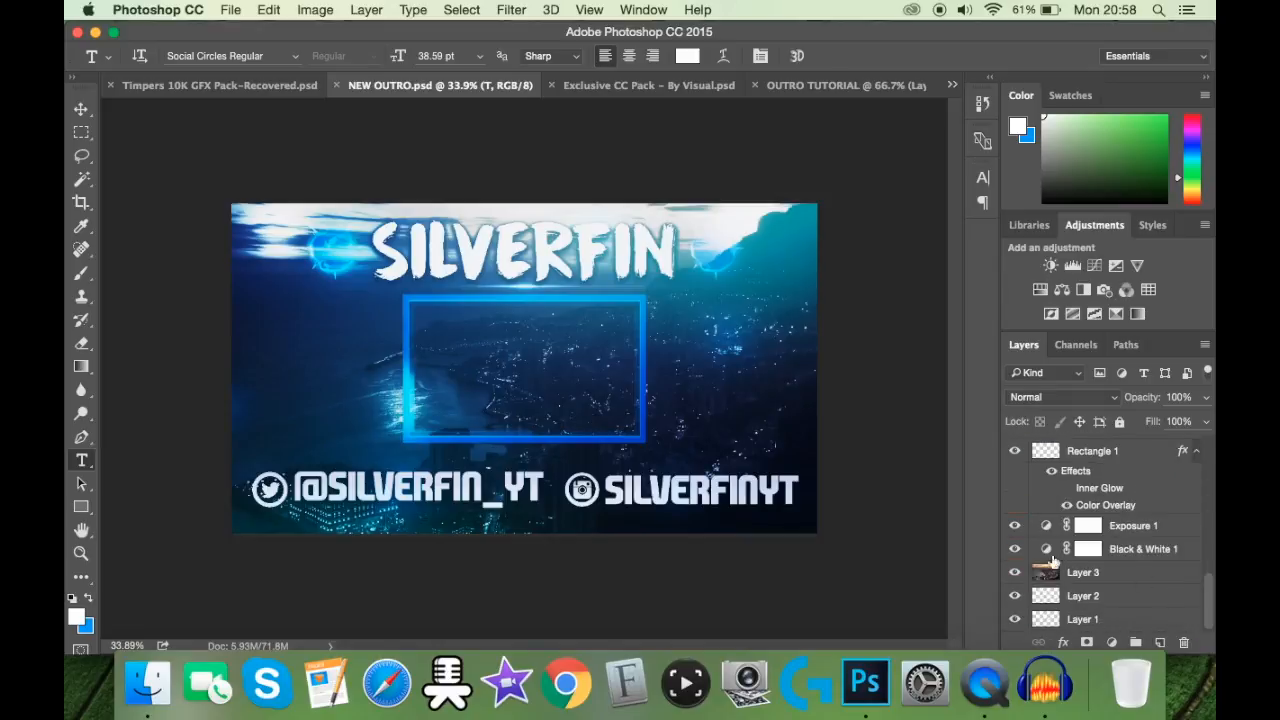
pyautogui.click(1014, 572)
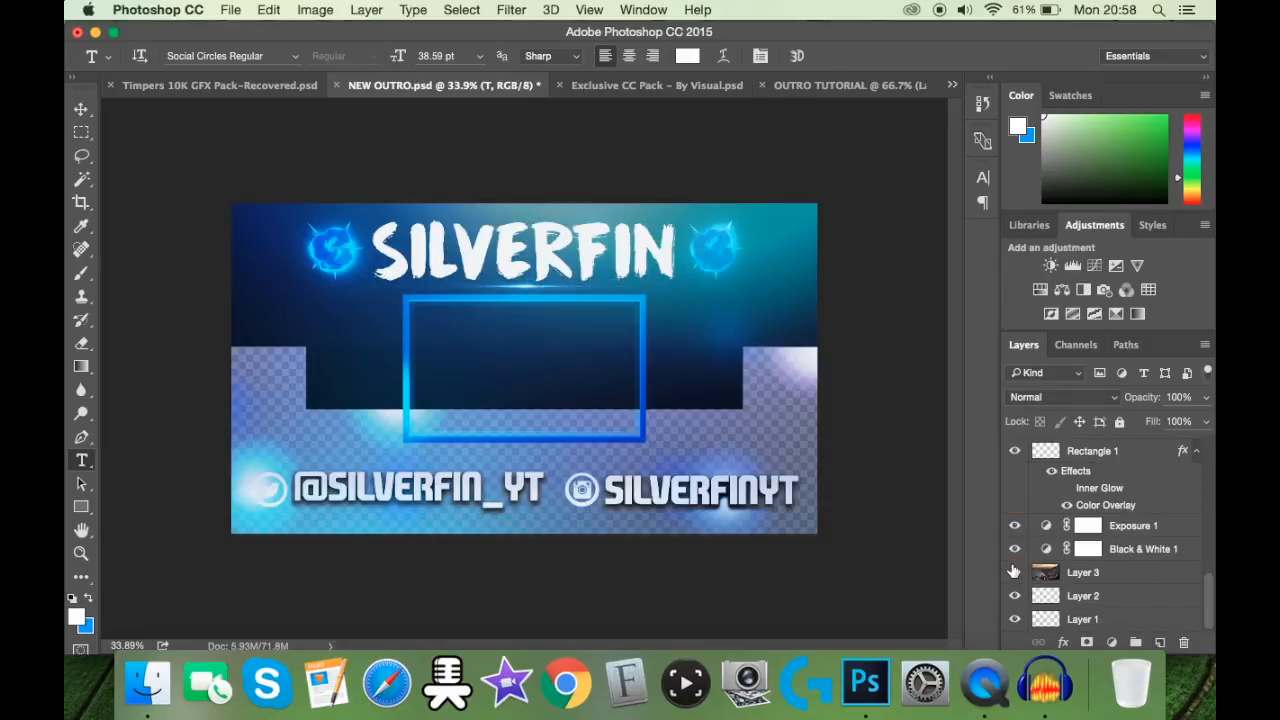
pyautogui.click(1014, 572)
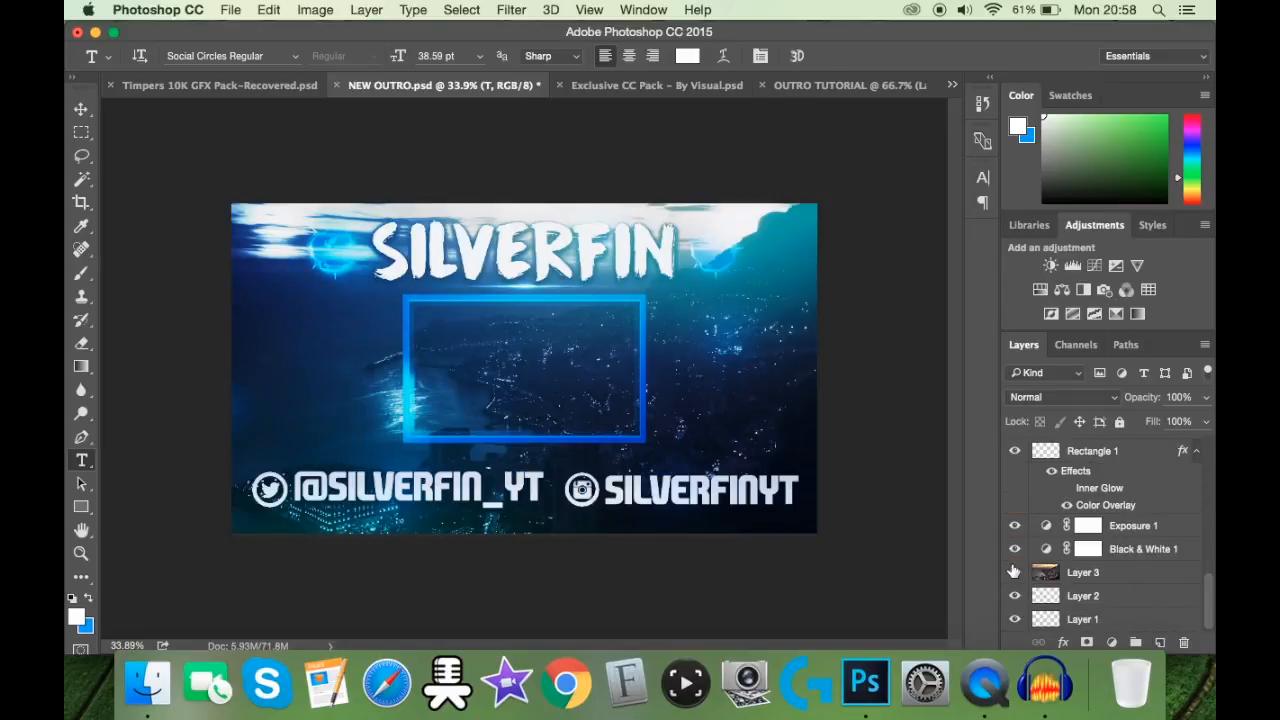
# Step: Copy the background photo on Layer 3 into the OUTRO TUTORIAL document and align it with the canvas's upper-left corner
pyautogui.click(1082, 578)
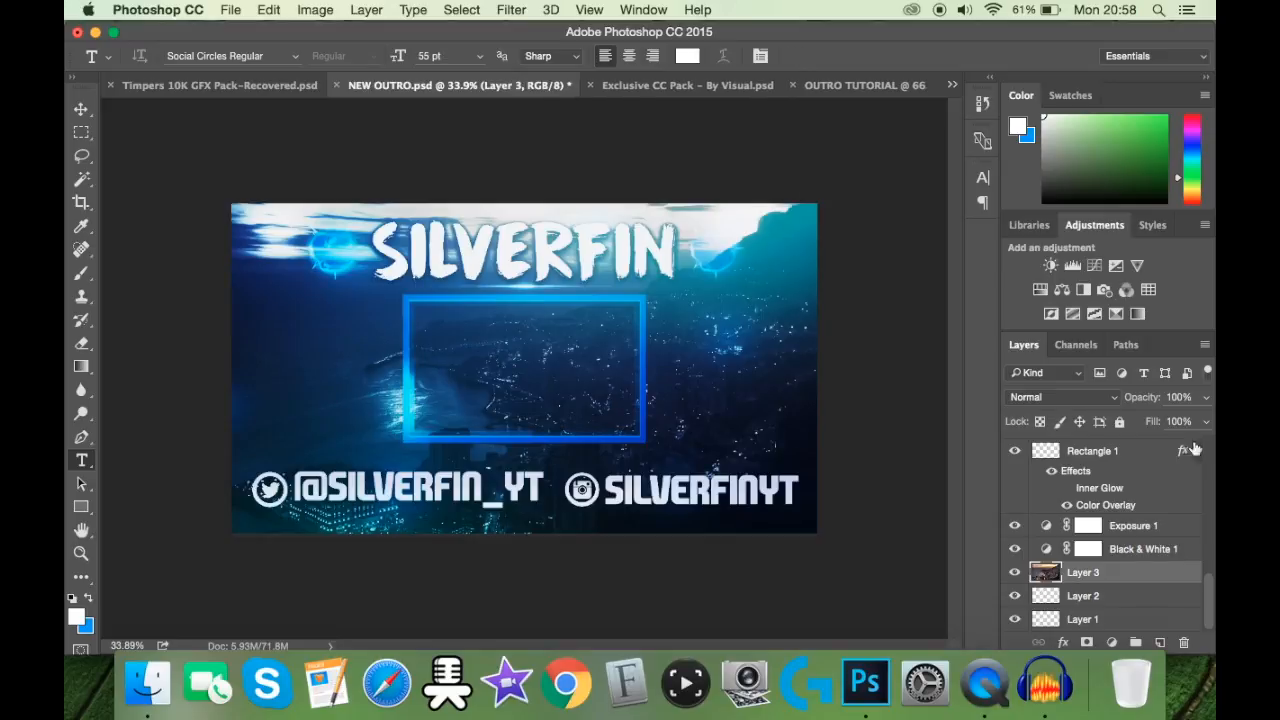
pyautogui.click(814, 88)
pyautogui.click(230, 9)
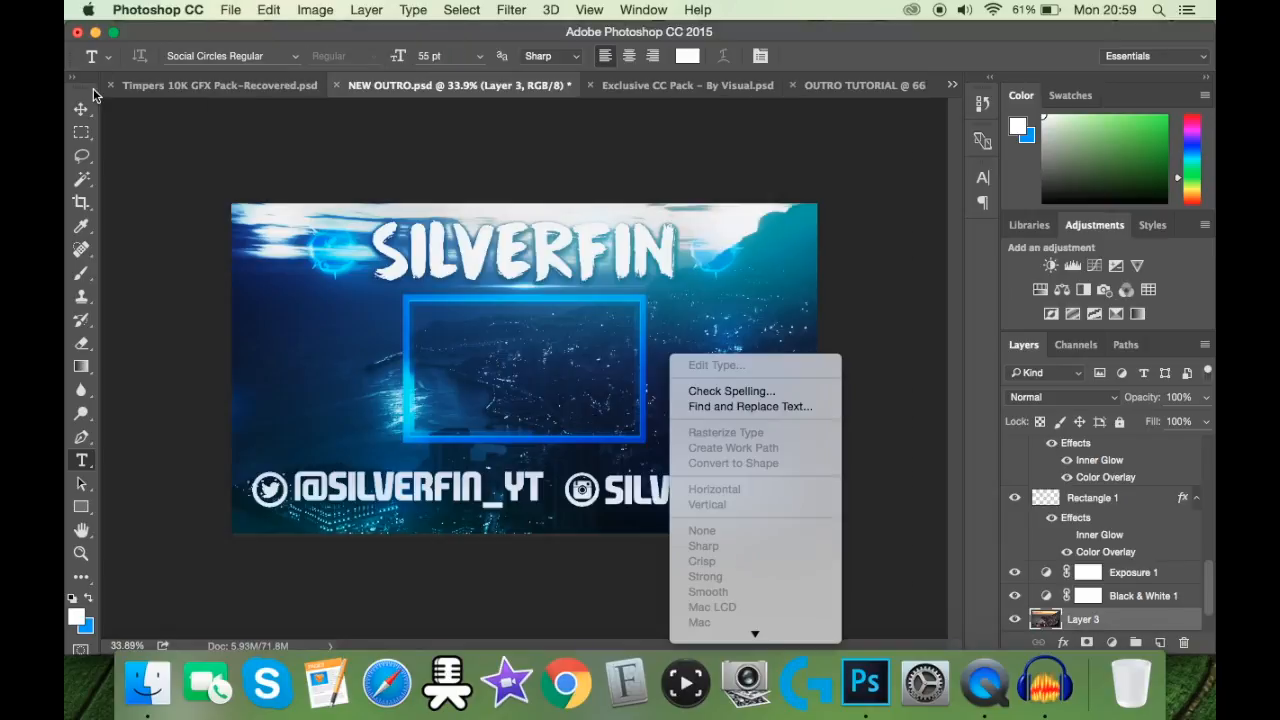
pyautogui.click(87, 112)
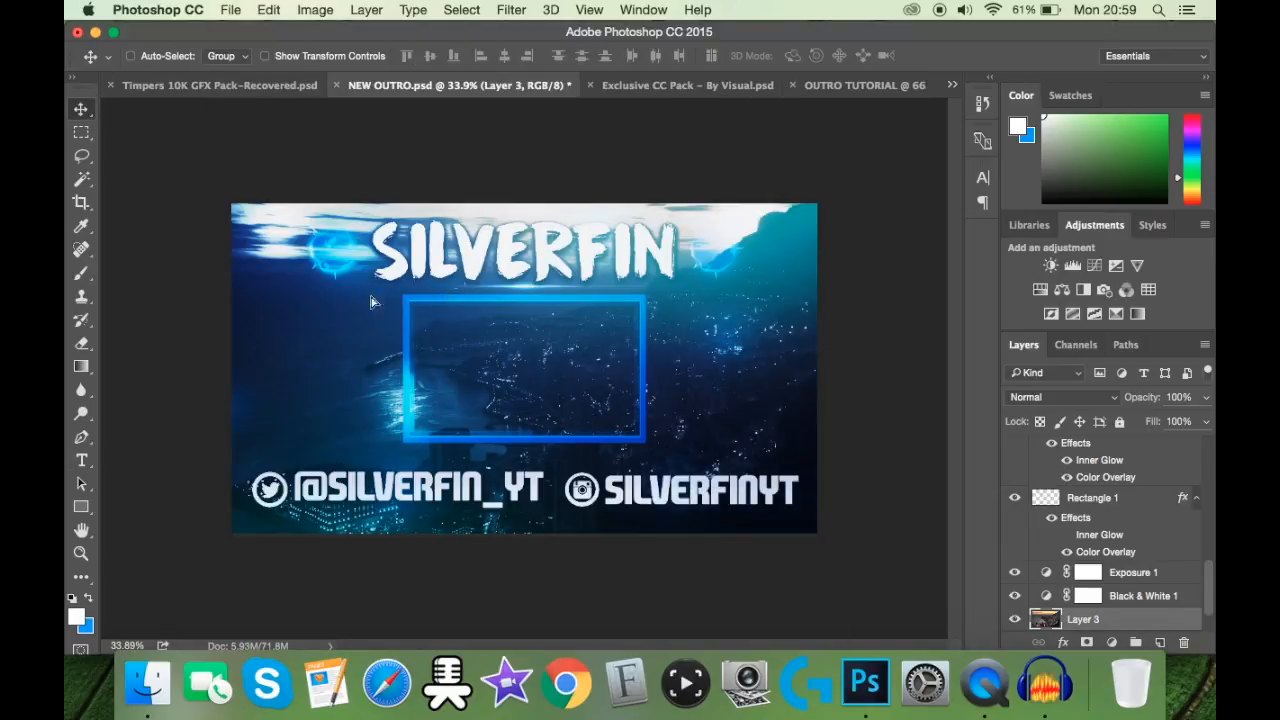
pyautogui.moveTo(857, 97); pyautogui.dragTo(677, 337)
pyautogui.moveTo(629, 243); pyautogui.dragTo(452, 252)
pyautogui.scroll(-5, 586, 289)
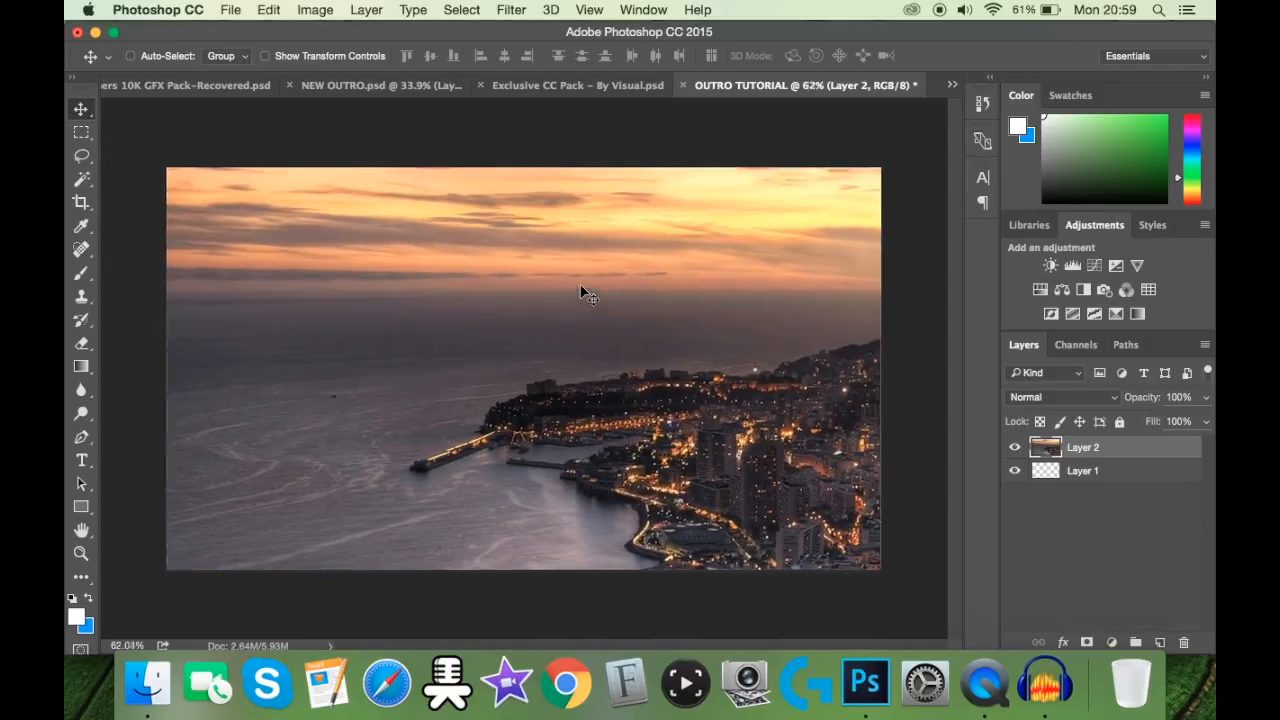
# Step: Scale the city photo down with the transform controls to fit the canvas
pyautogui.click(341, 61)
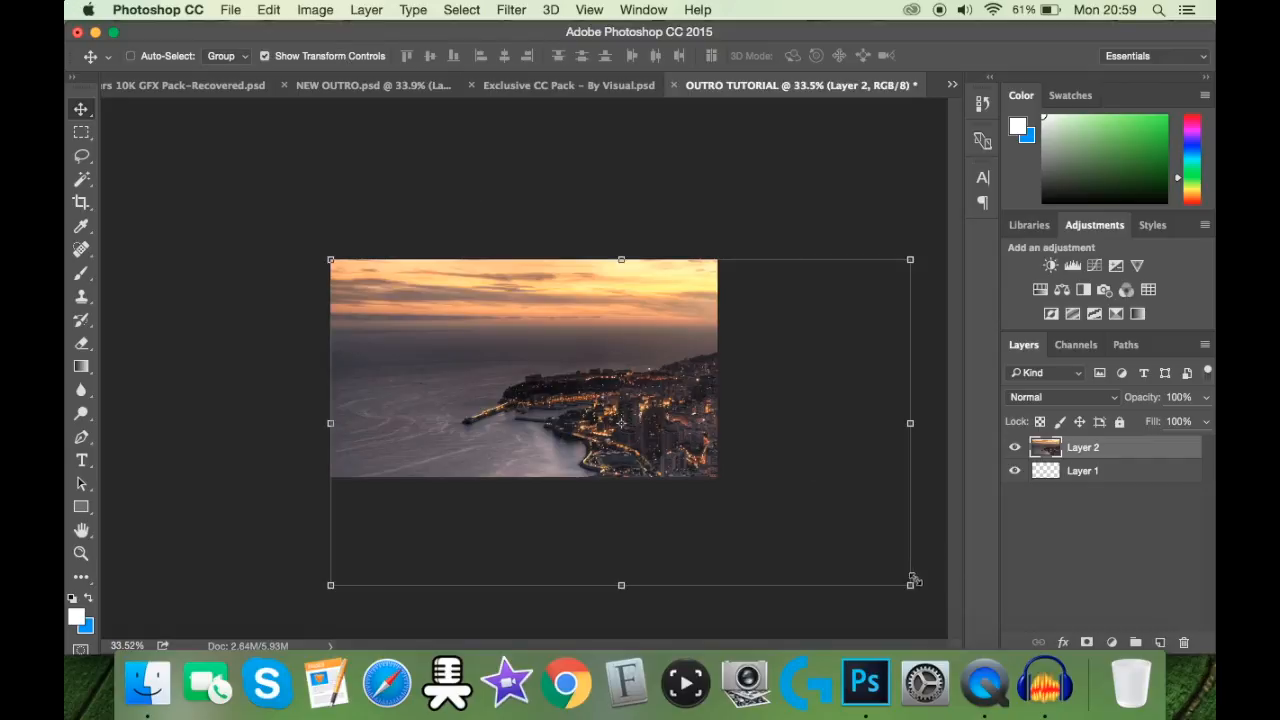
pyautogui.click(338, 61)
pyautogui.press('super+0')
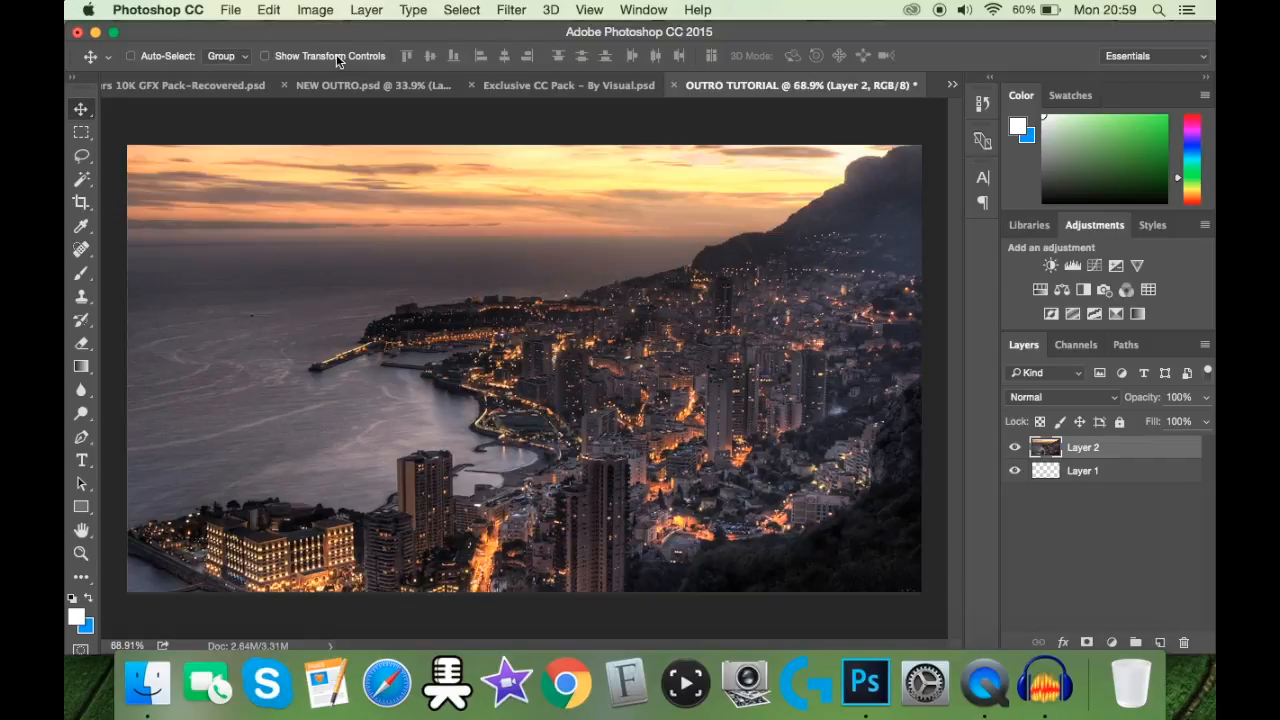
# Step: Add a Black & White adjustment and an Exposure adjustment with exposure -0.06, offset -0.0084 and gamma correction 0.81
pyautogui.click(1082, 290)
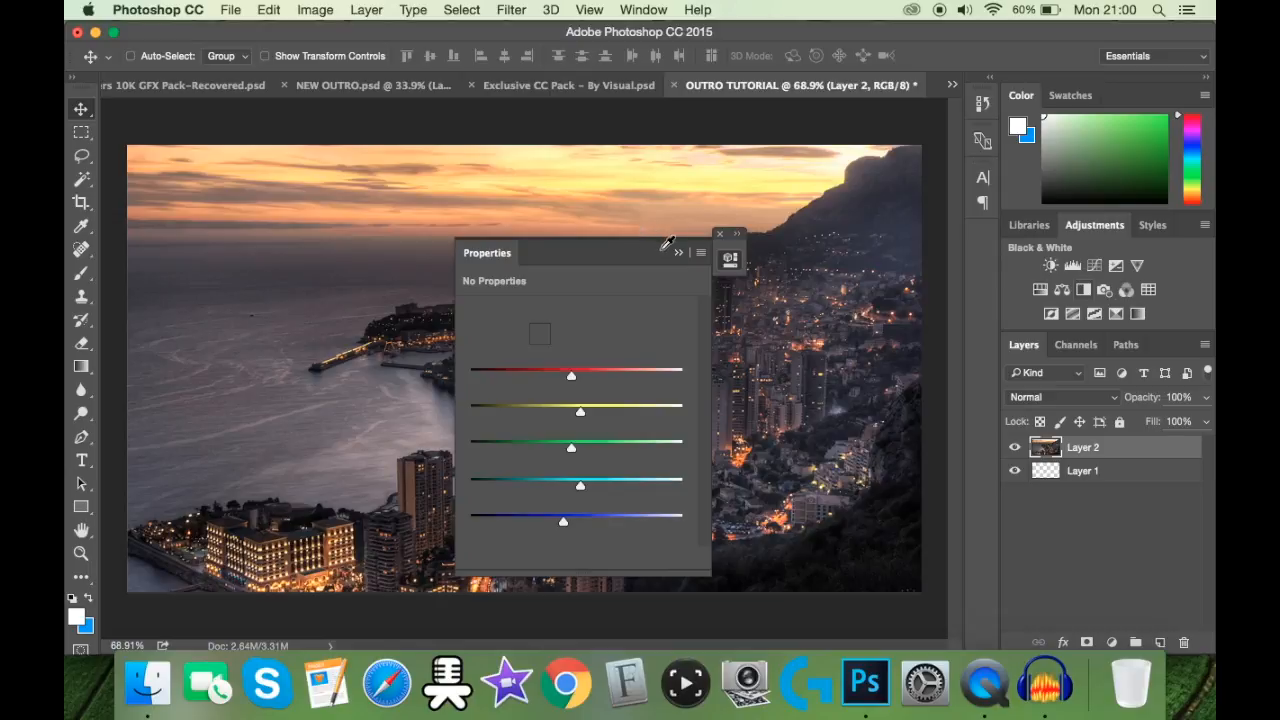
pyautogui.click(678, 253)
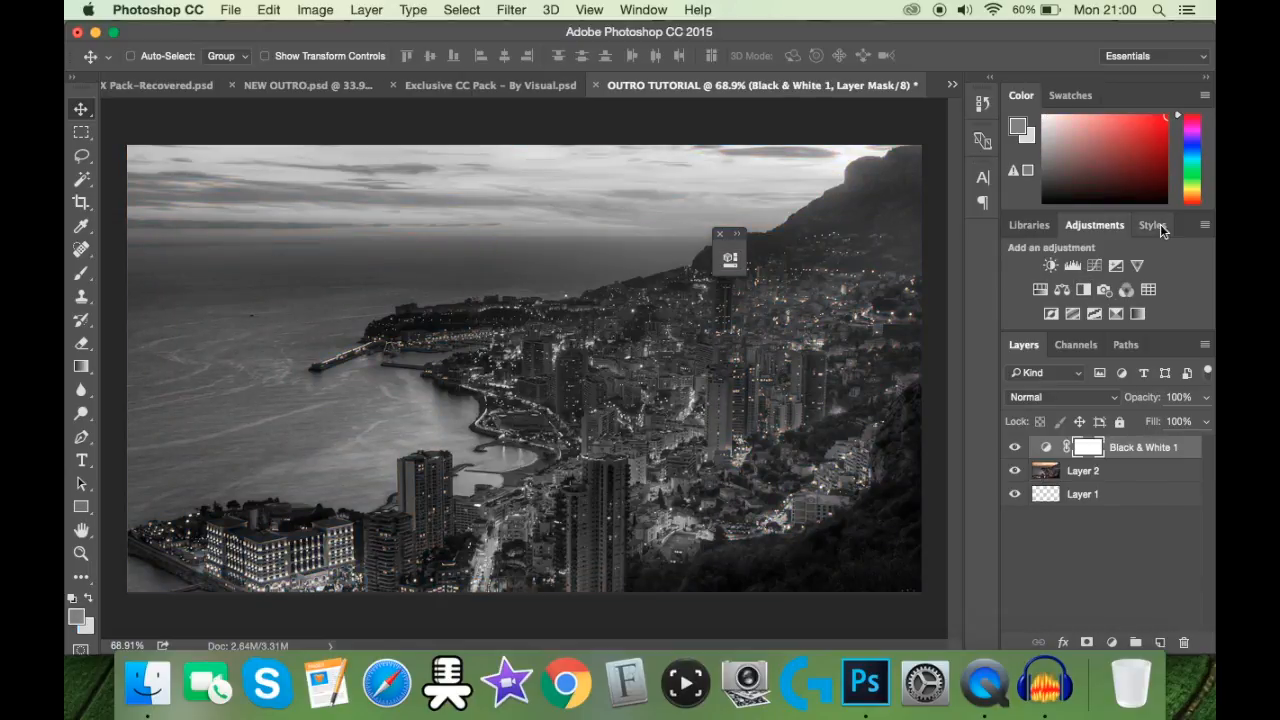
pyautogui.click(1116, 265)
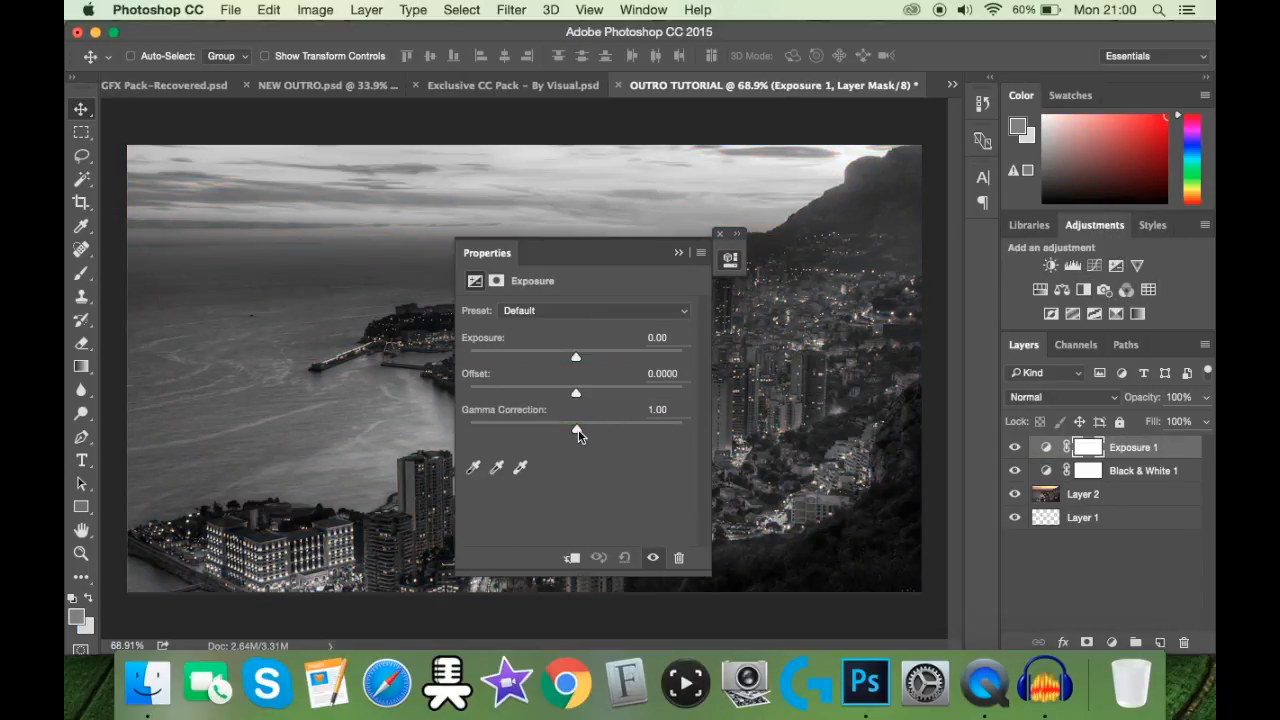
pyautogui.moveTo(578, 429); pyautogui.dragTo(592, 436)
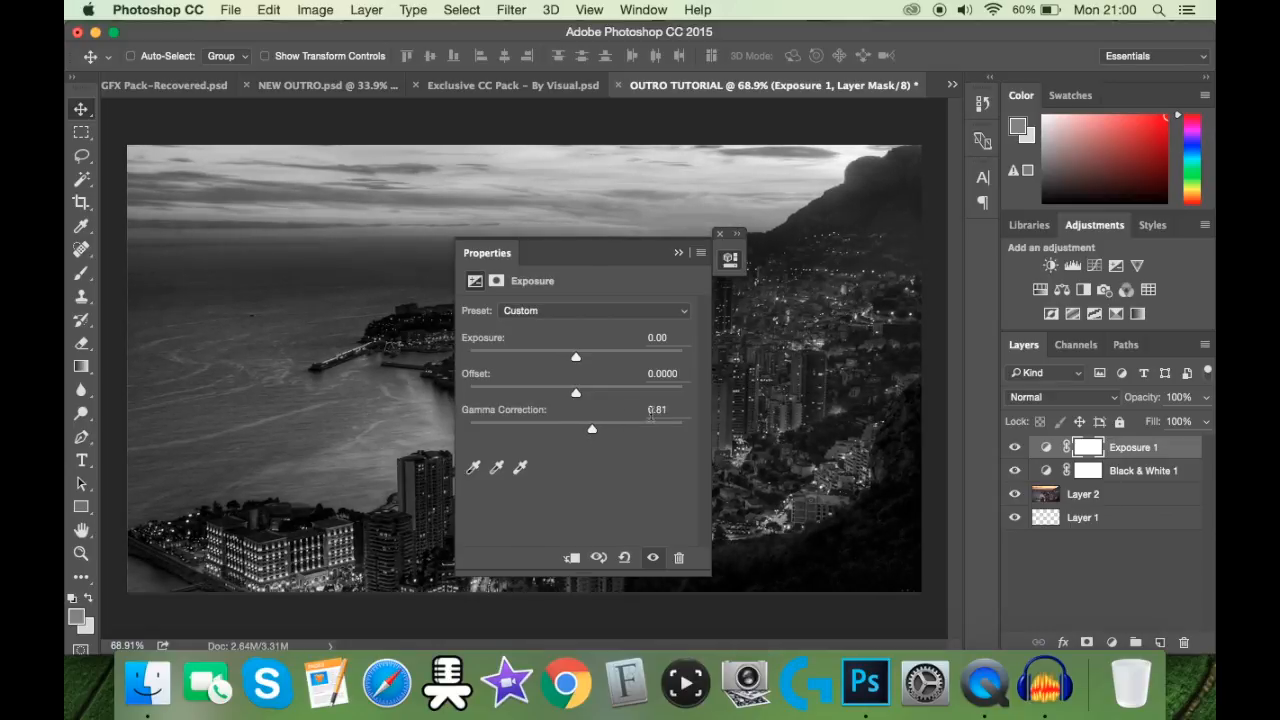
pyautogui.moveTo(576, 394); pyautogui.dragTo(574, 353)
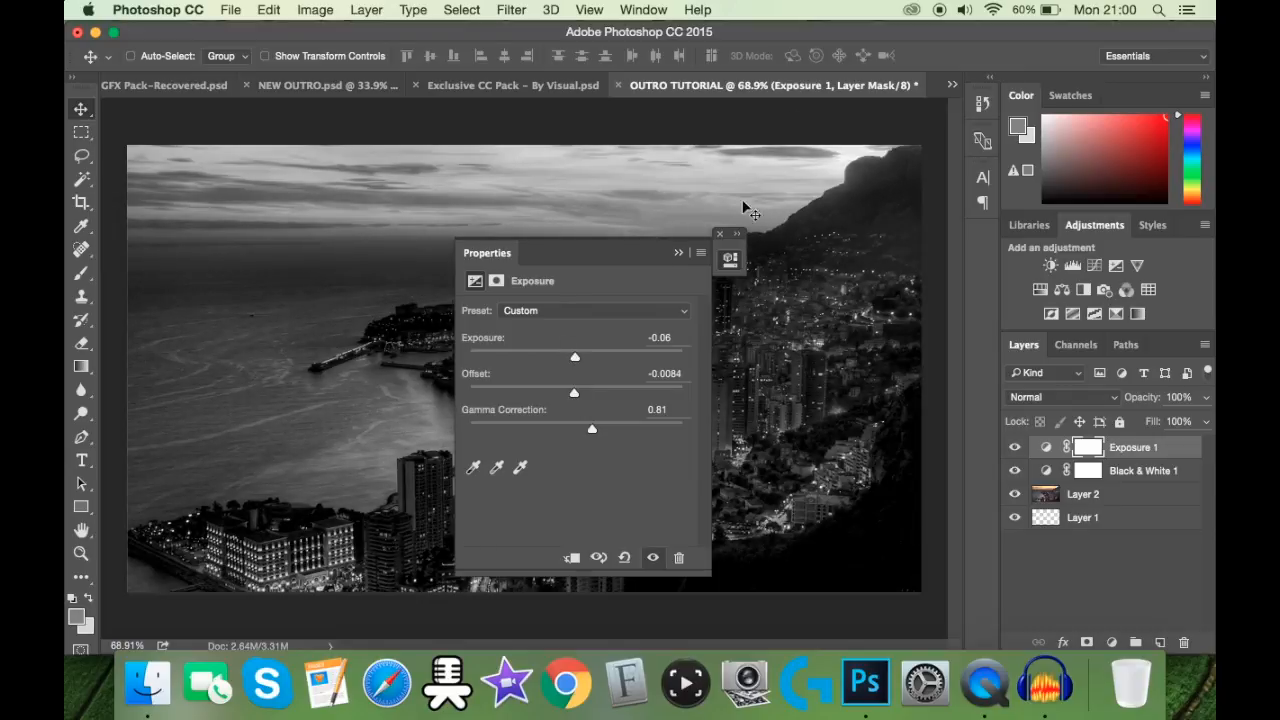
pyautogui.click(679, 252)
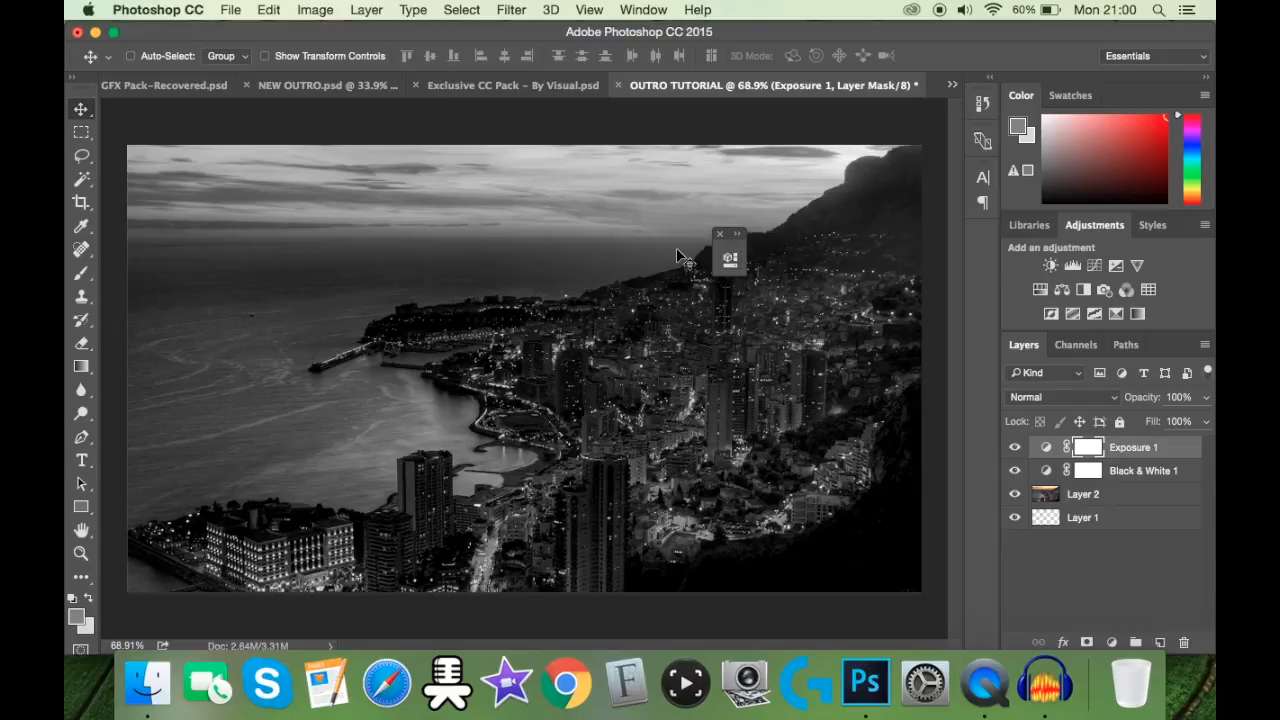
pyautogui.click(717, 236)
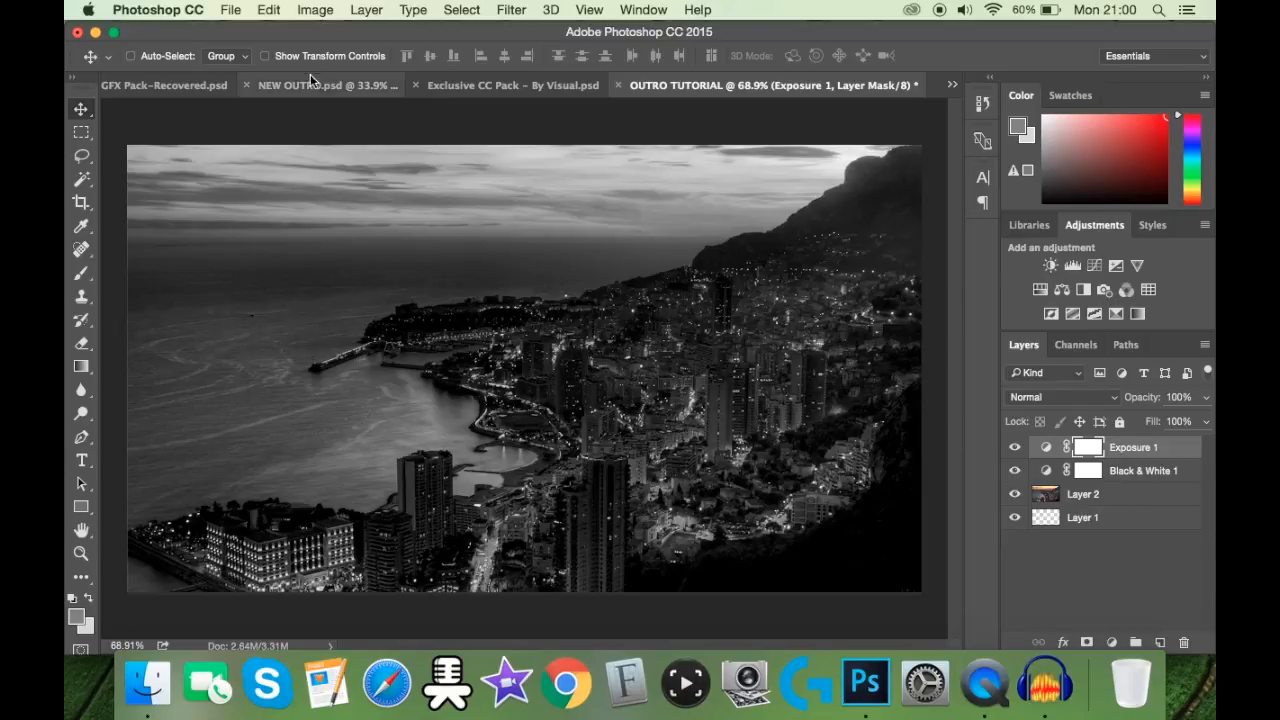
# Step: Choose the bright blue 00a2ff in the foreground color picker
pyautogui.click(76, 617)
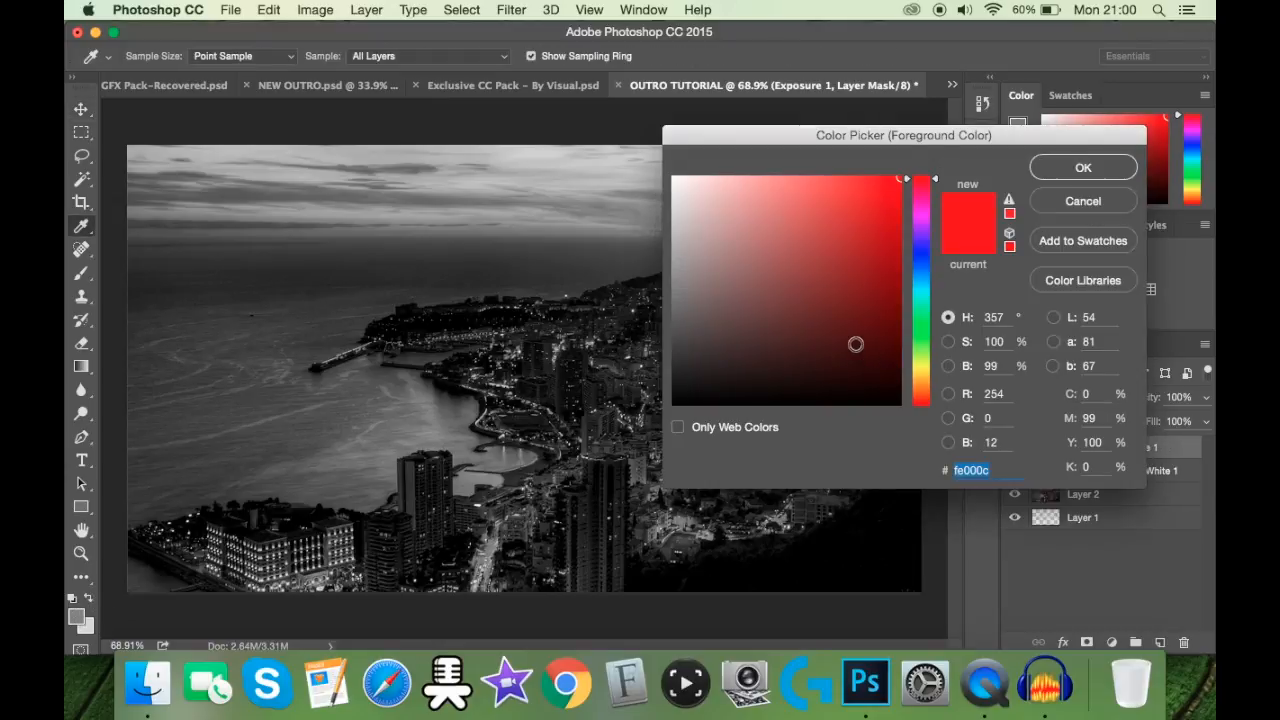
pyautogui.click(917, 282)
pyautogui.click(929, 277)
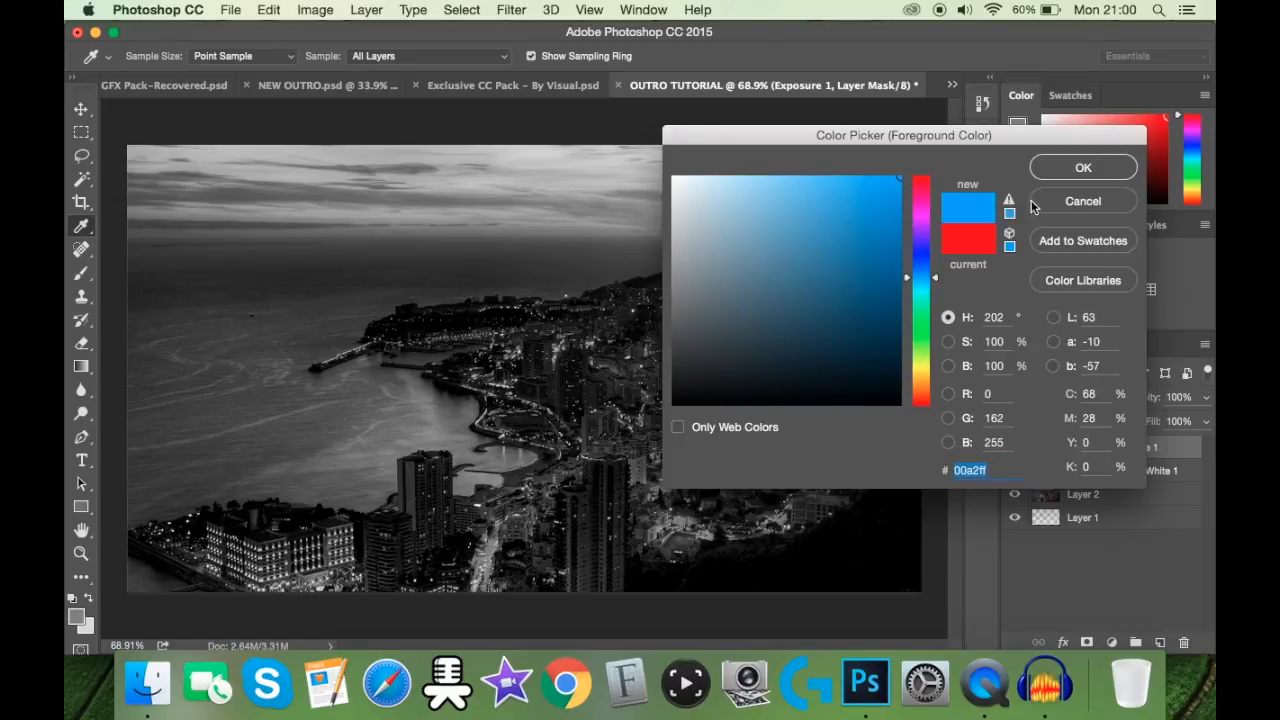
pyautogui.click(1074, 172)
pyautogui.press('v')
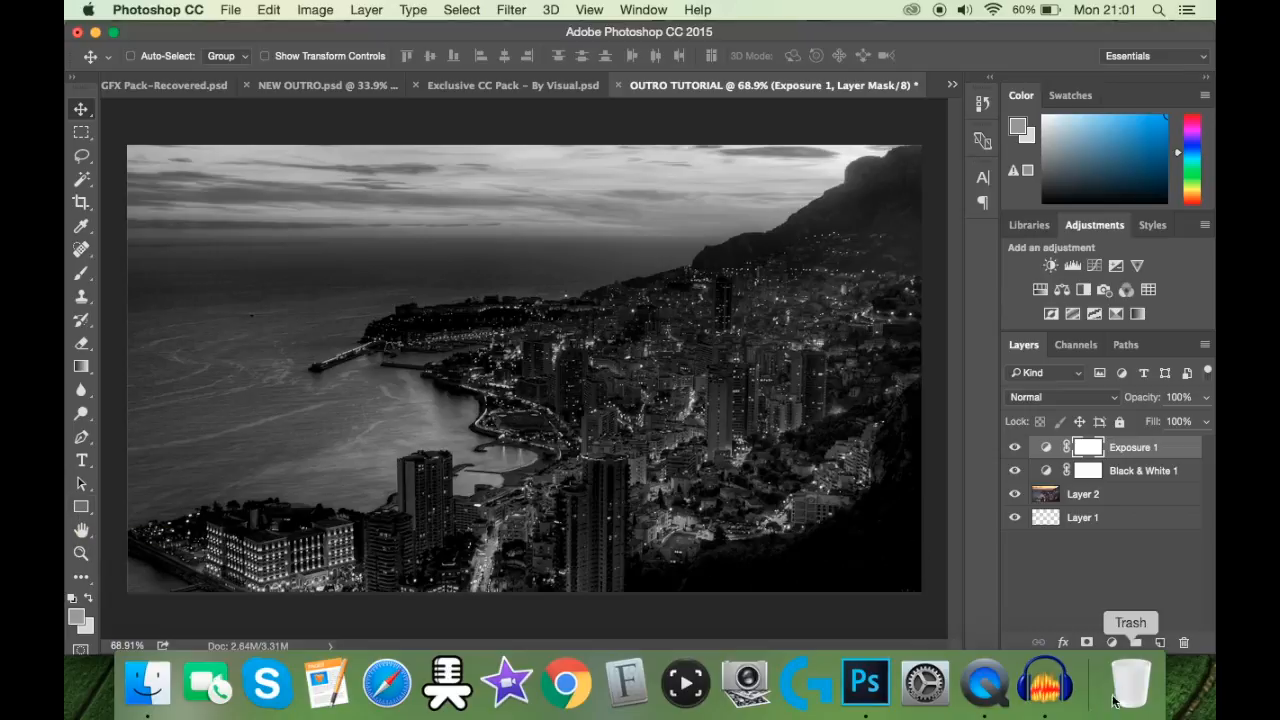
# Step: Add a new layer above the adjustments and draw a blue rectangle about 591 x 327 px near the canvas's middle
pyautogui.click(1180, 644)
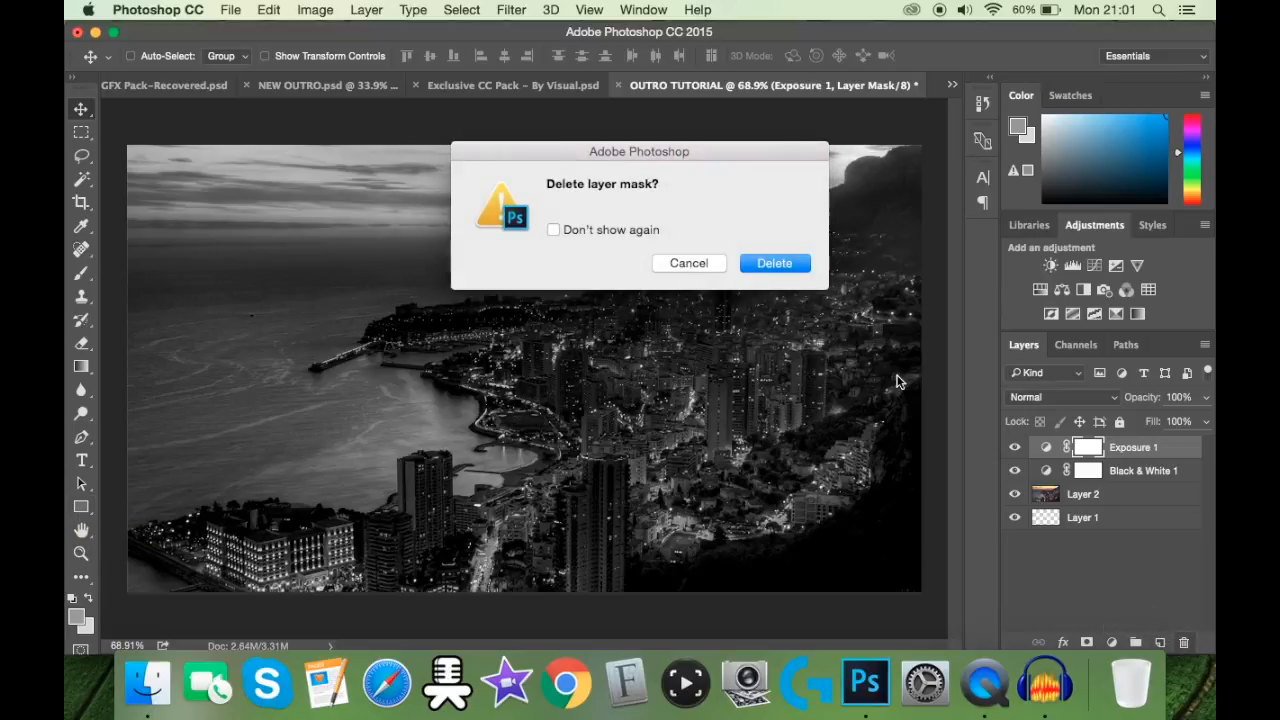
pyautogui.click(688, 262)
pyautogui.click(1160, 642)
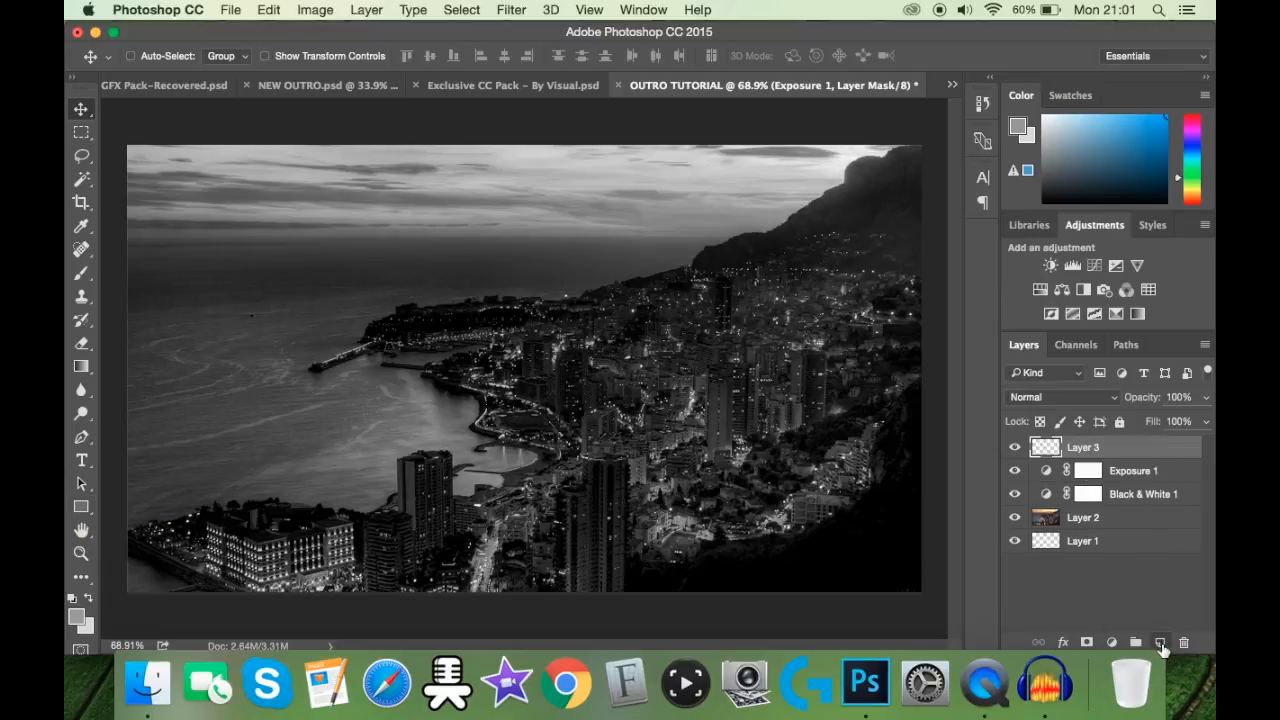
pyautogui.click(76, 507)
pyautogui.click(88, 597)
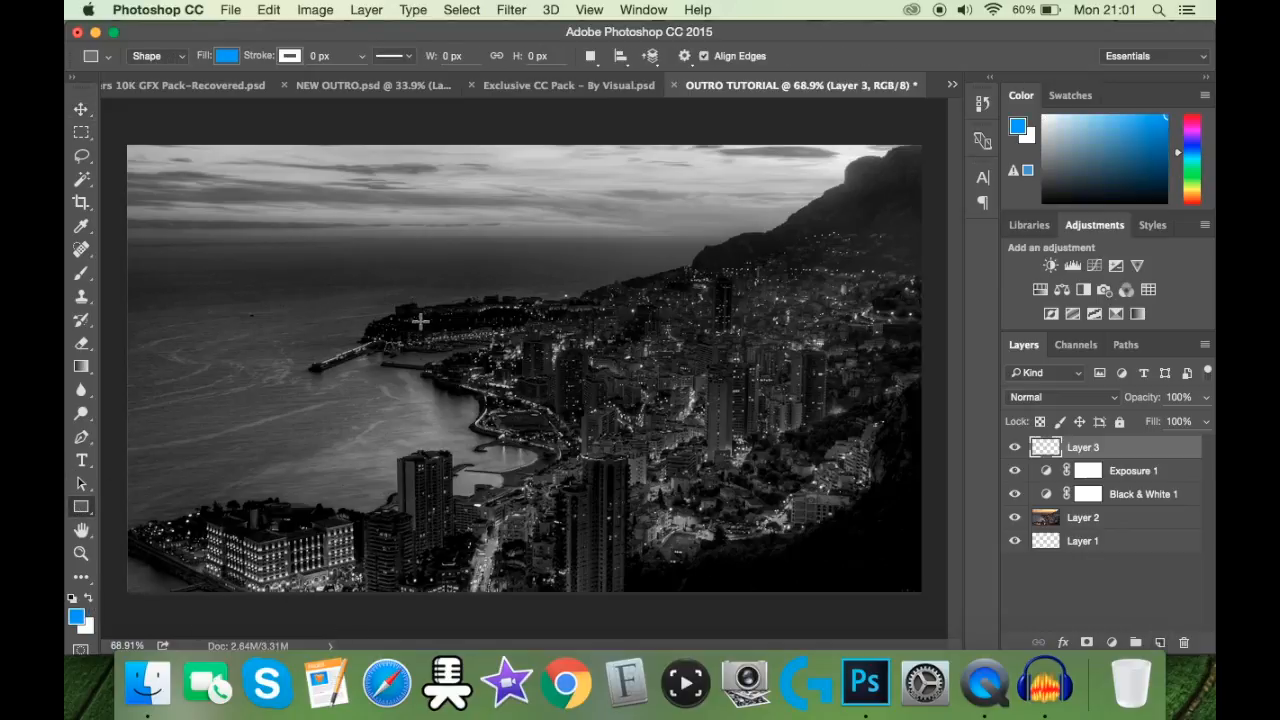
pyautogui.moveTo(358, 288); pyautogui.dragTo(726, 490)
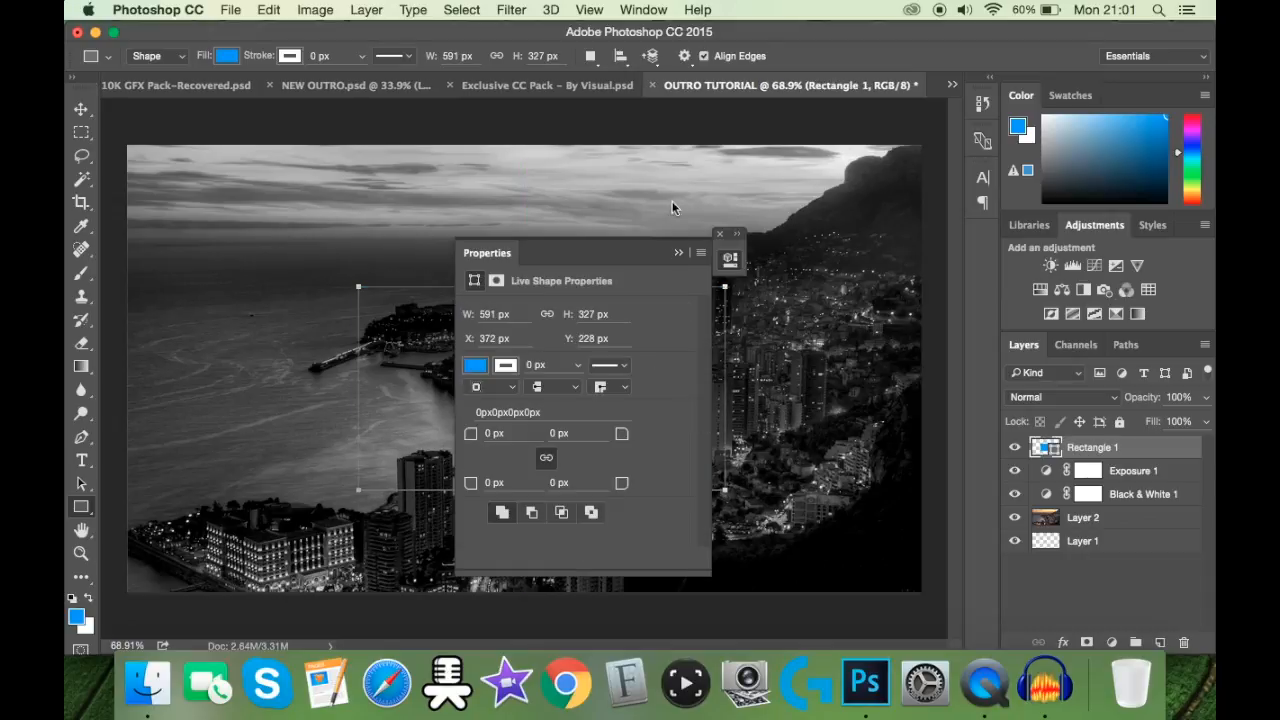
pyautogui.doubleClick(677, 250)
pyautogui.click(719, 235)
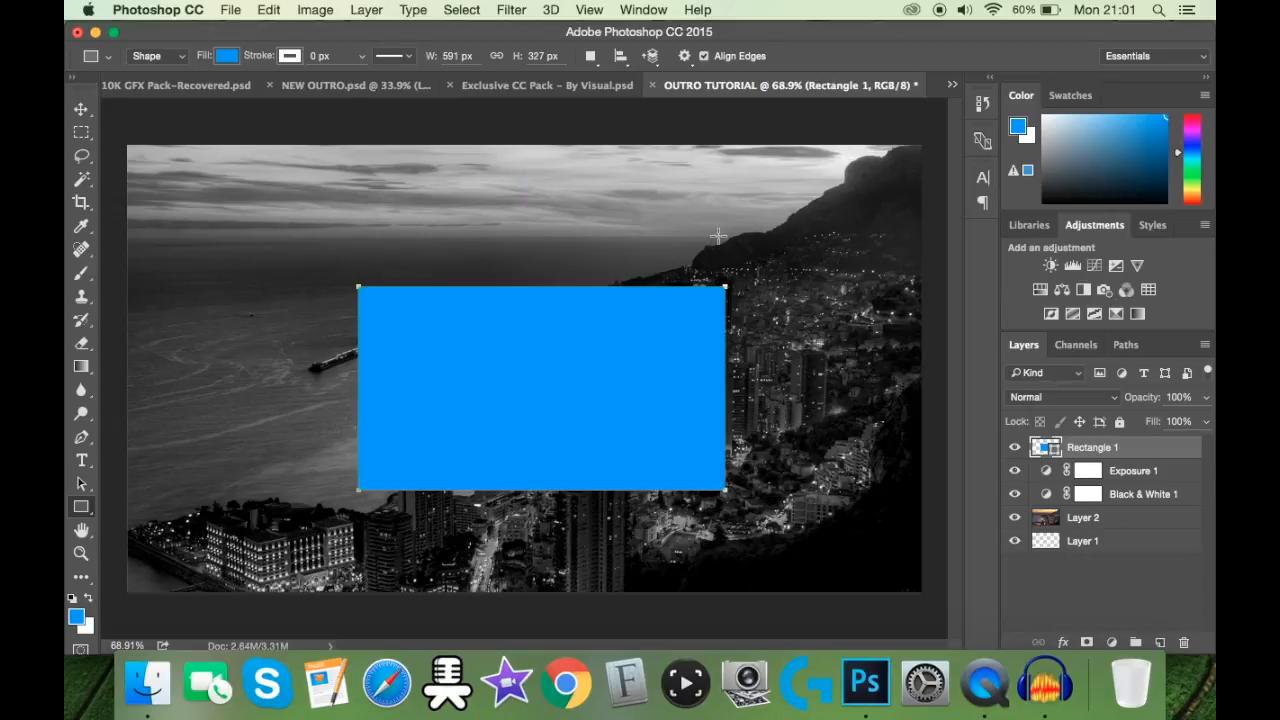
# Step: Center the blue rectangle horizontally and vertically on the canvas, then clear the selection
pyautogui.press('super+a')
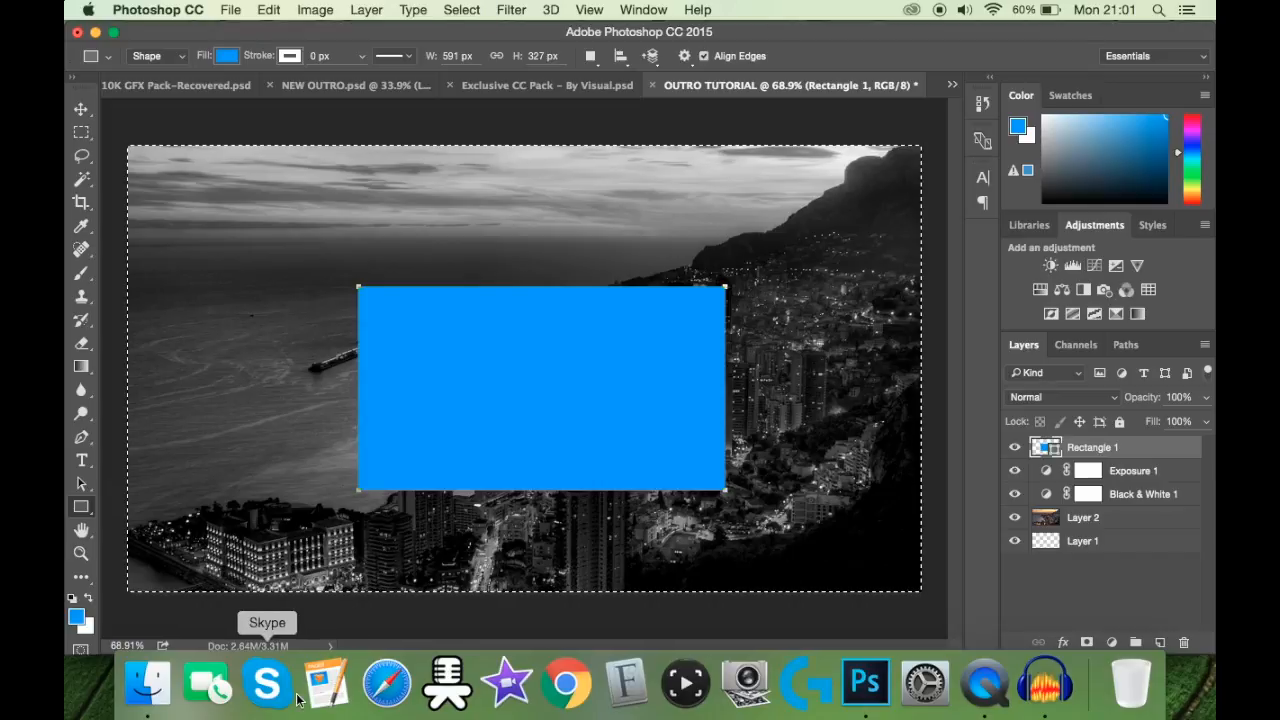
pyautogui.press('v')
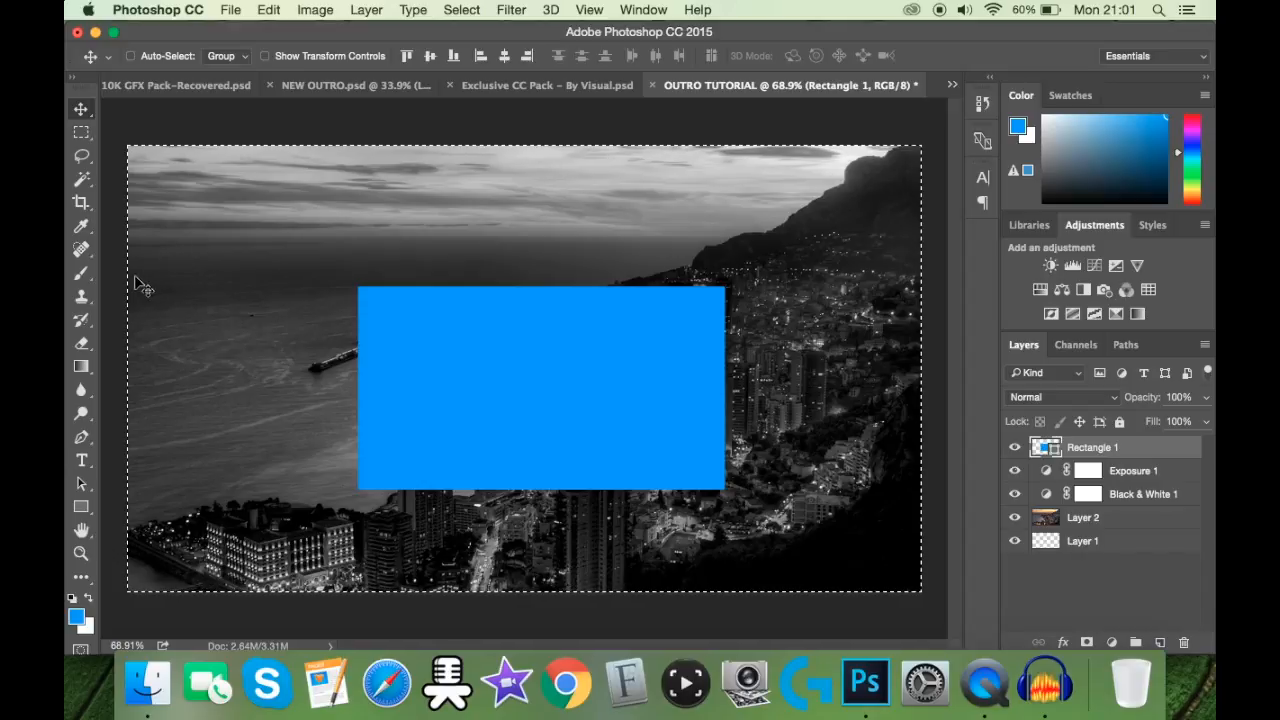
pyautogui.click(504, 56)
pyautogui.click(430, 56)
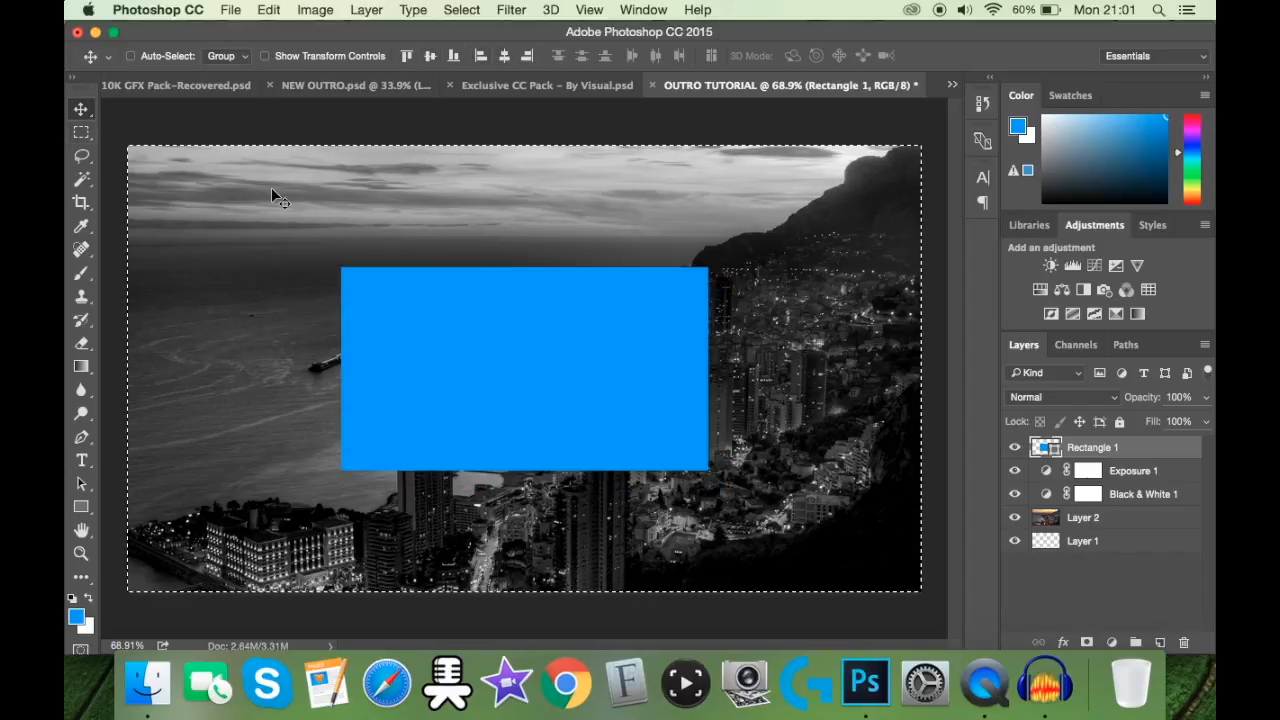
pyautogui.press('super+d')
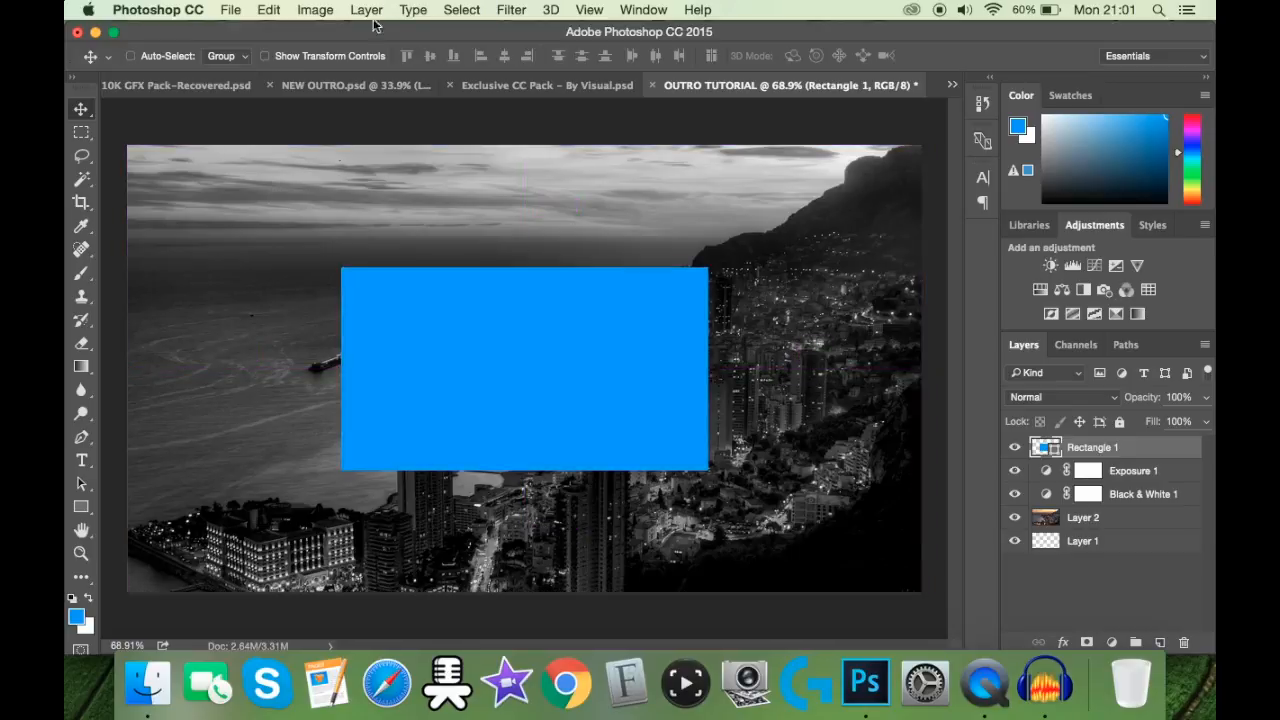
# Step: Select the outline of the blue rectangle and contract the selection by 20 pixels
pyautogui.click(464, 9)
pyautogui.moveTo(415, 11)
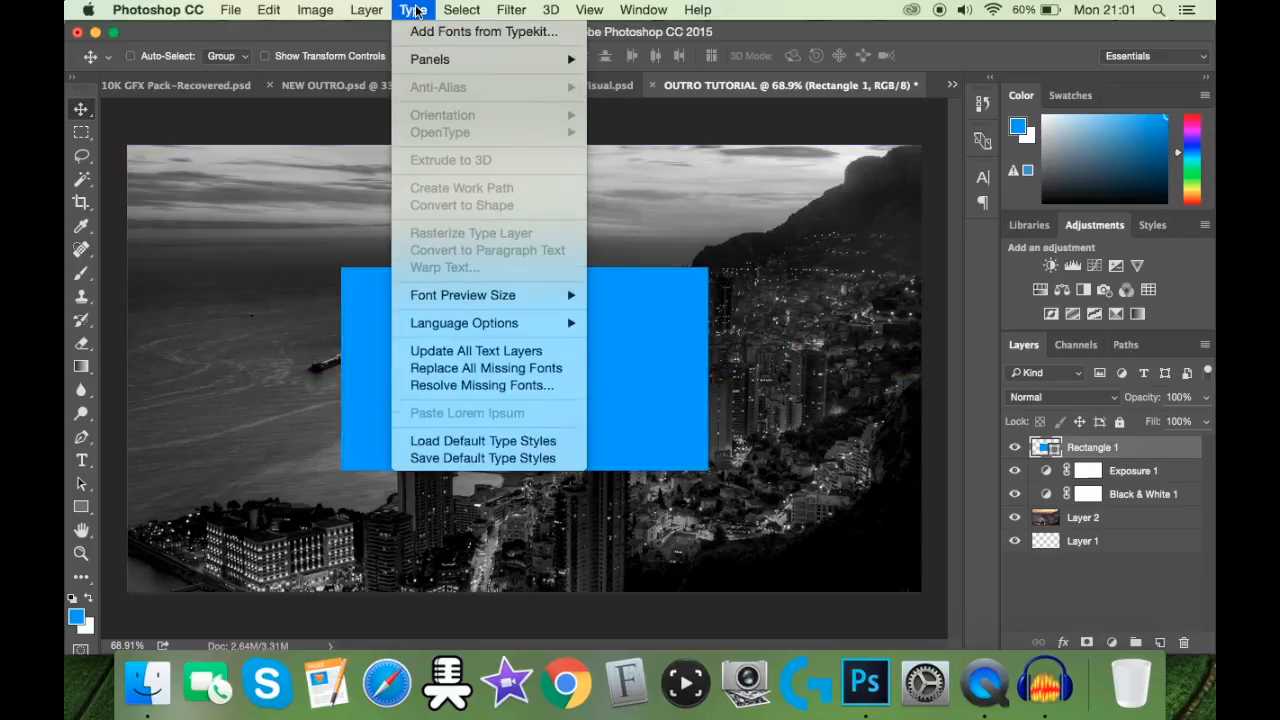
pyautogui.click(1045, 451)
pyautogui.keyDown('super'); pyautogui.click(1045, 451); pyautogui.keyUp('super')
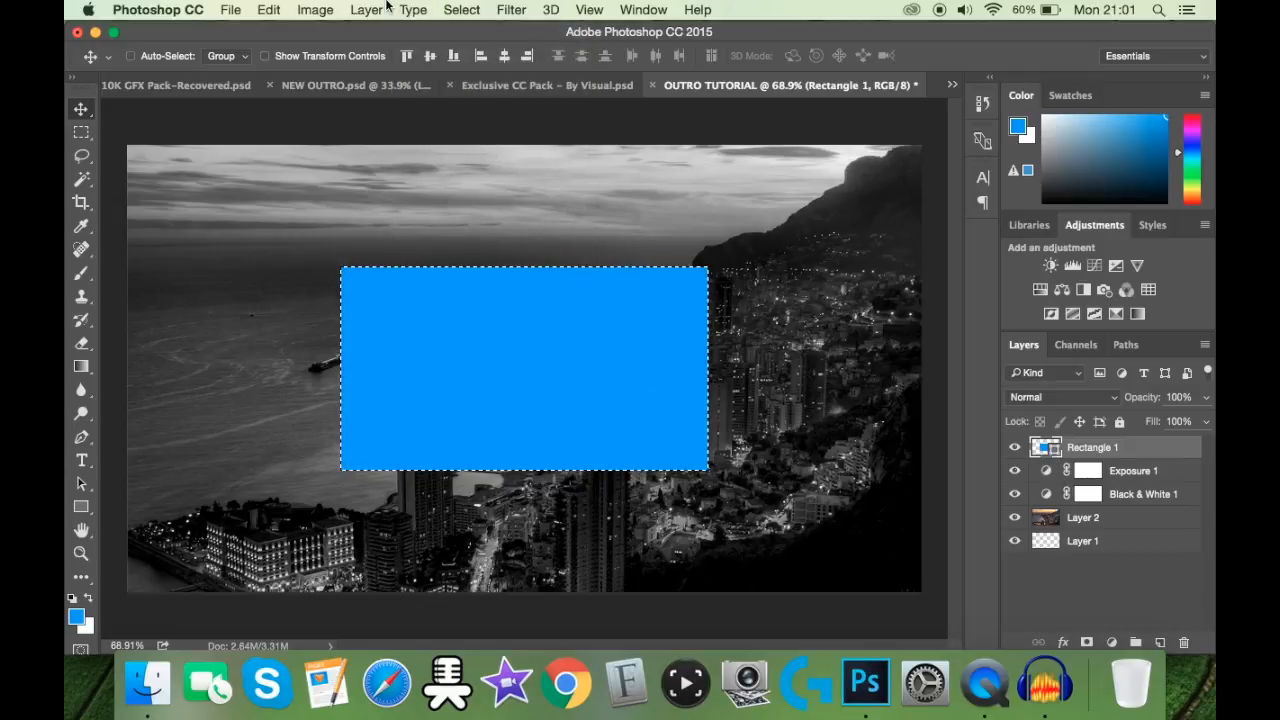
pyautogui.click(463, 9)
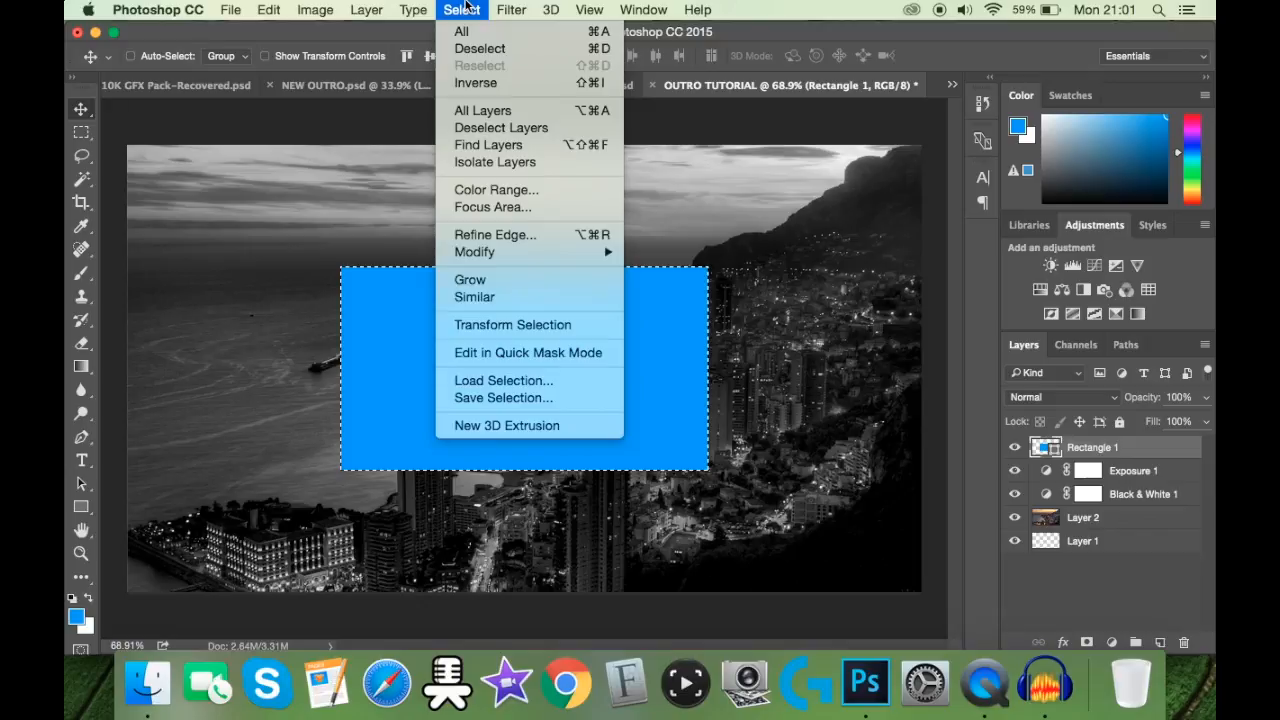
pyautogui.moveTo(474, 252)
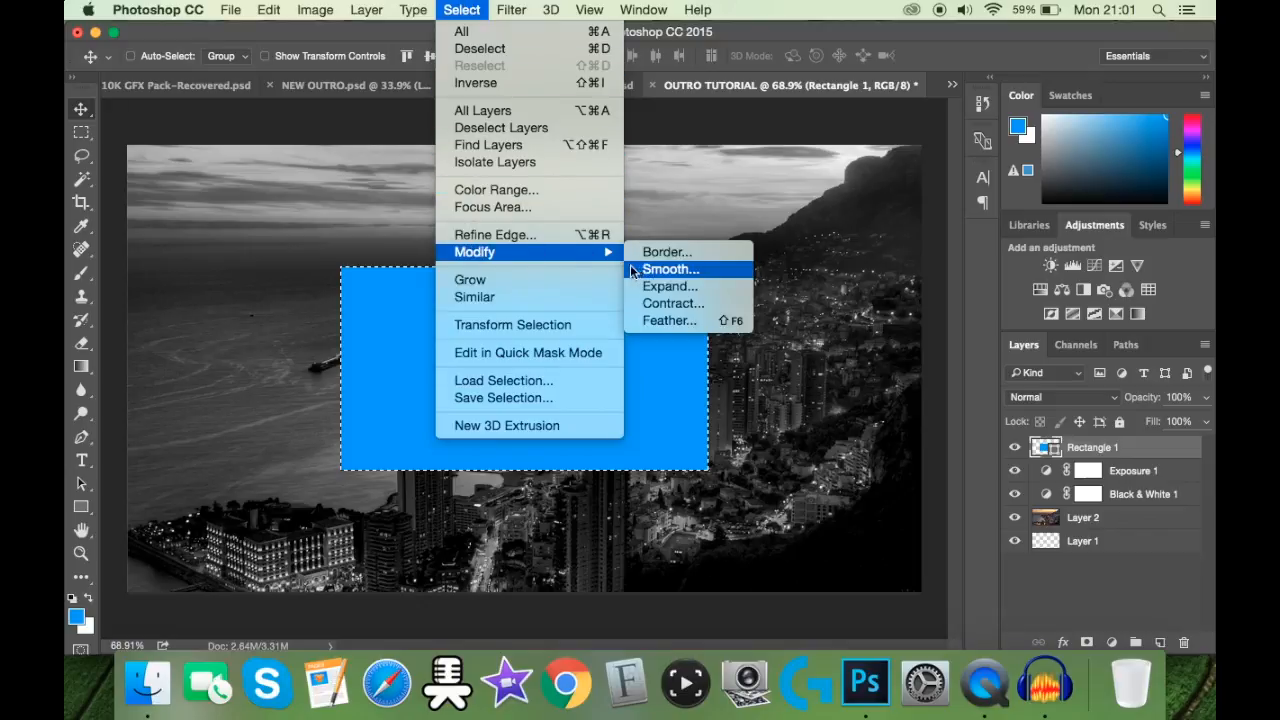
pyautogui.click(680, 303)
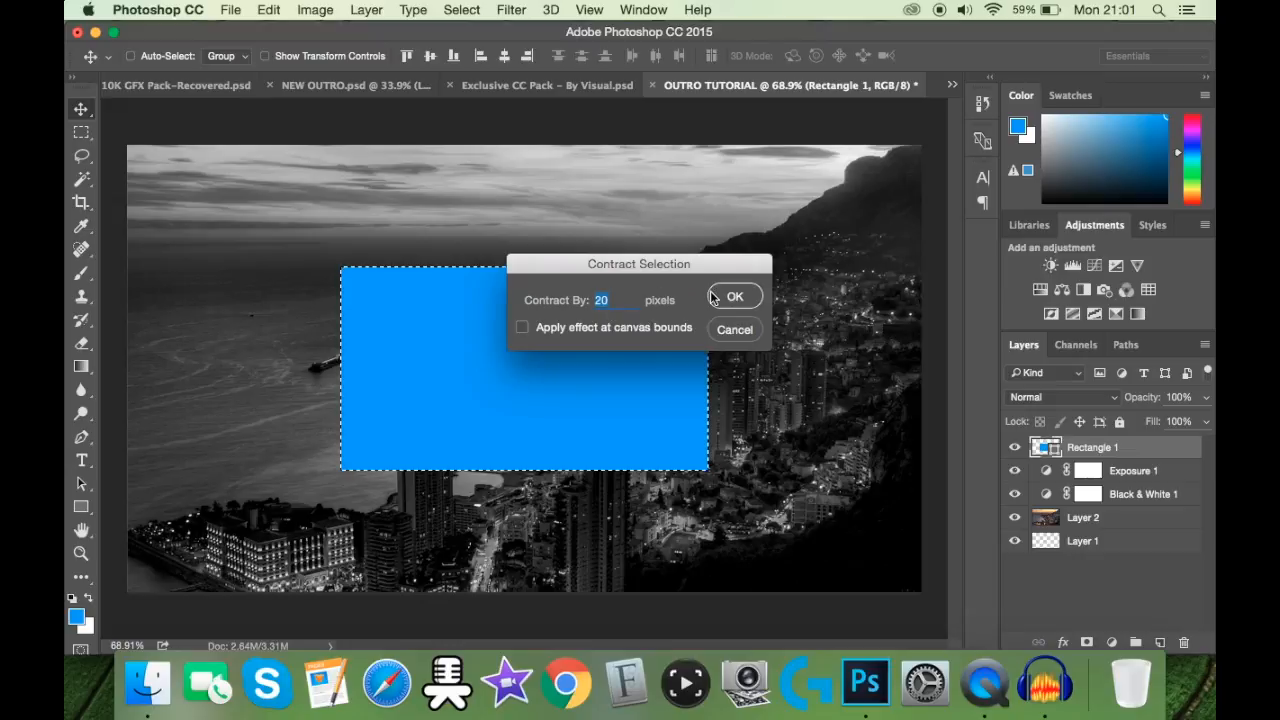
pyautogui.click(725, 297)
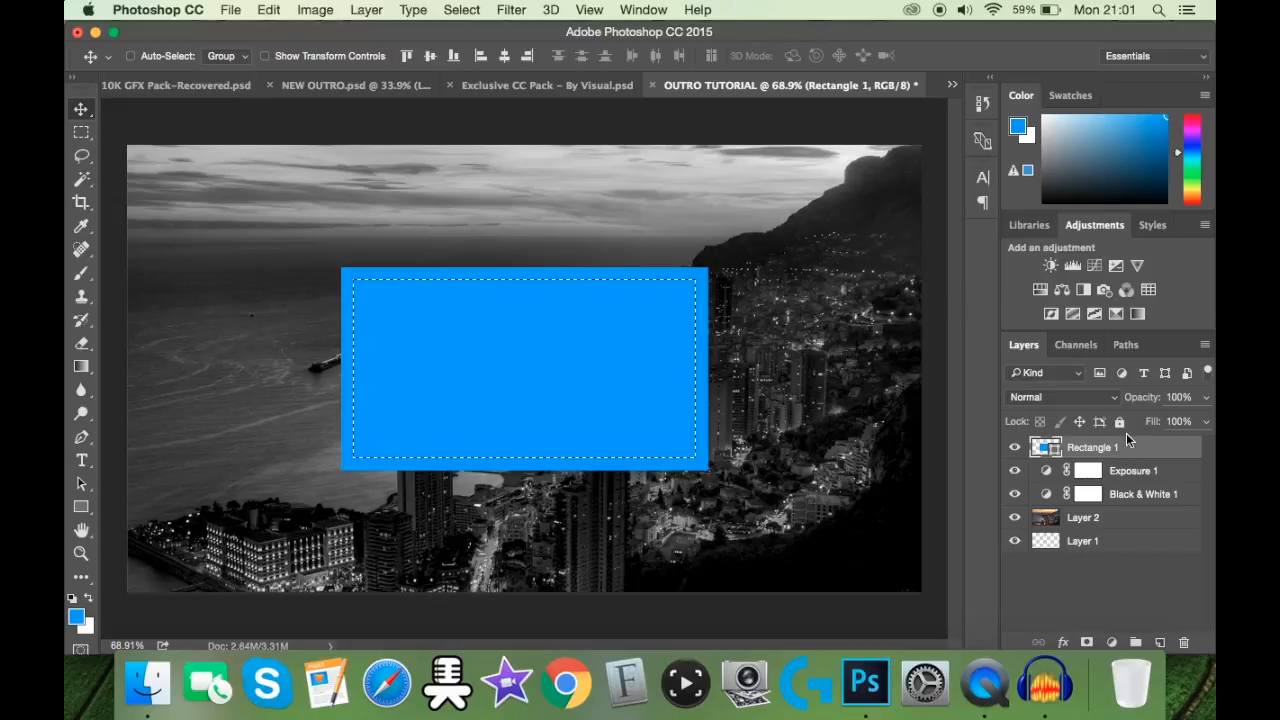
# Step: Rasterize the Rectangle 1 layer and cut out the selected interior to leave a blue frame
pyautogui.rightClick(1127, 441)
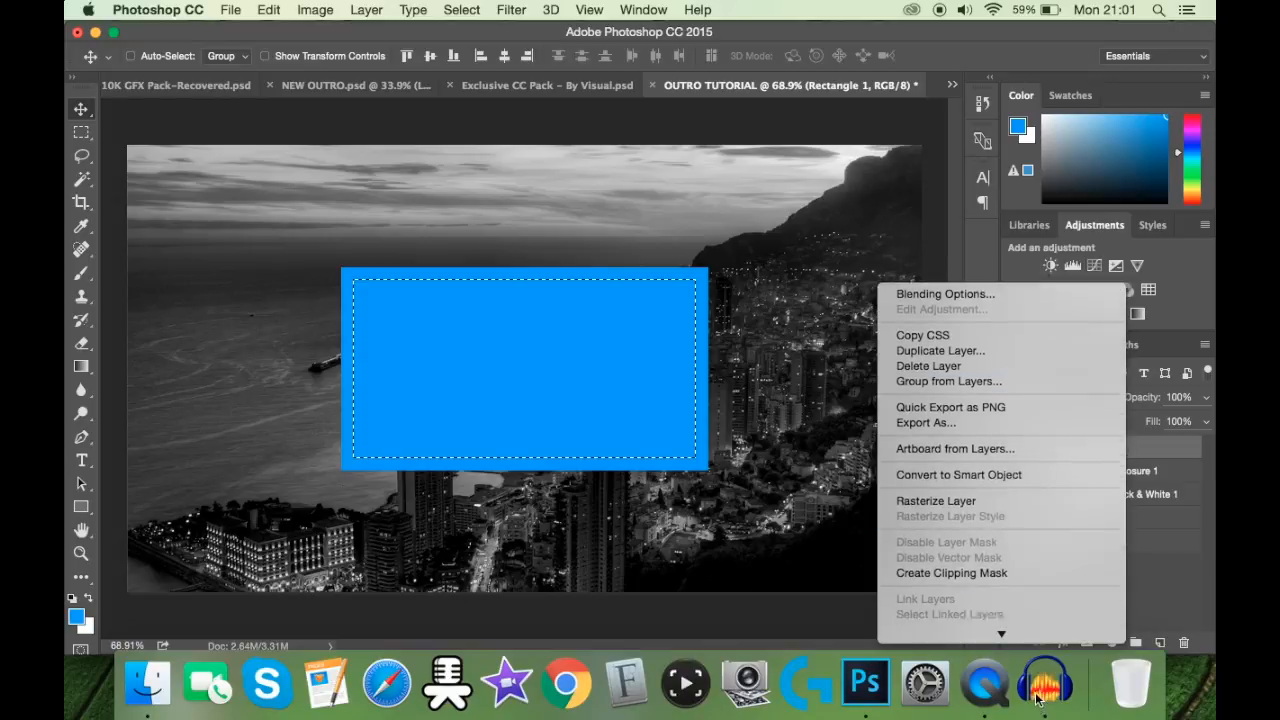
pyautogui.click(1012, 486)
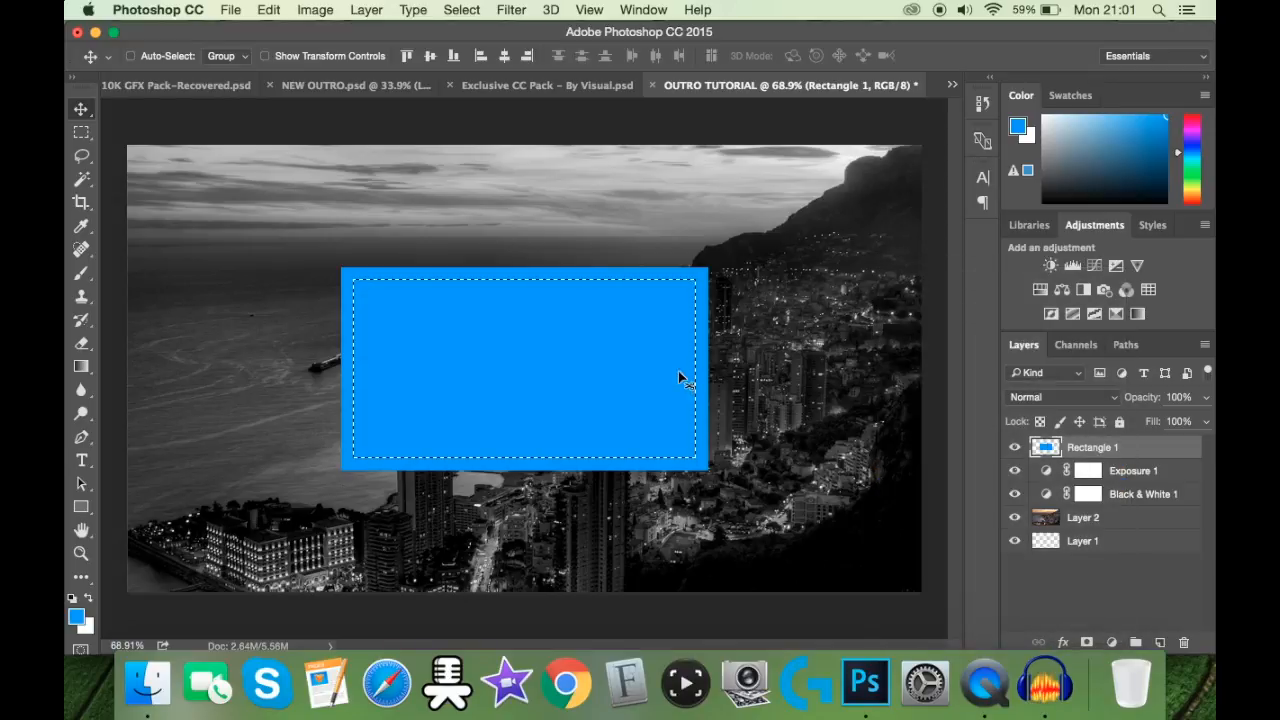
pyautogui.press('super+x')
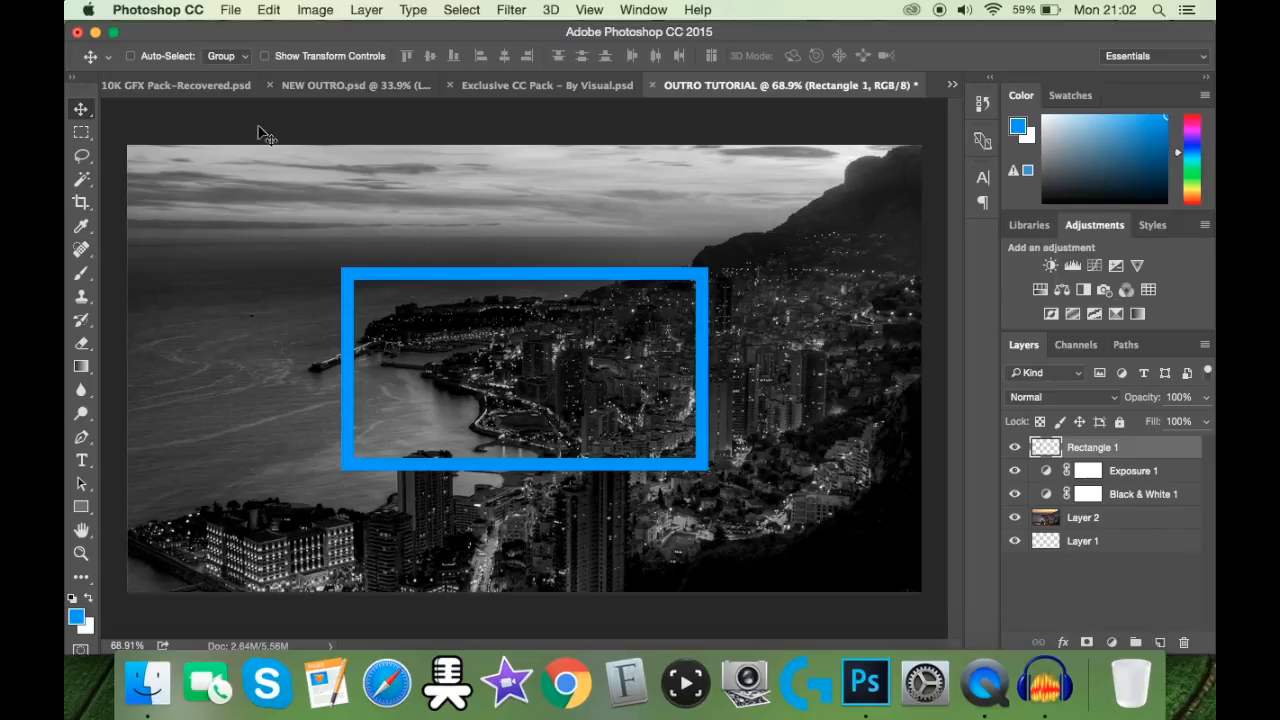
# Step: Duplicate the blue frame layer and set the copy's blend mode to Overlay
pyautogui.click(303, 55)
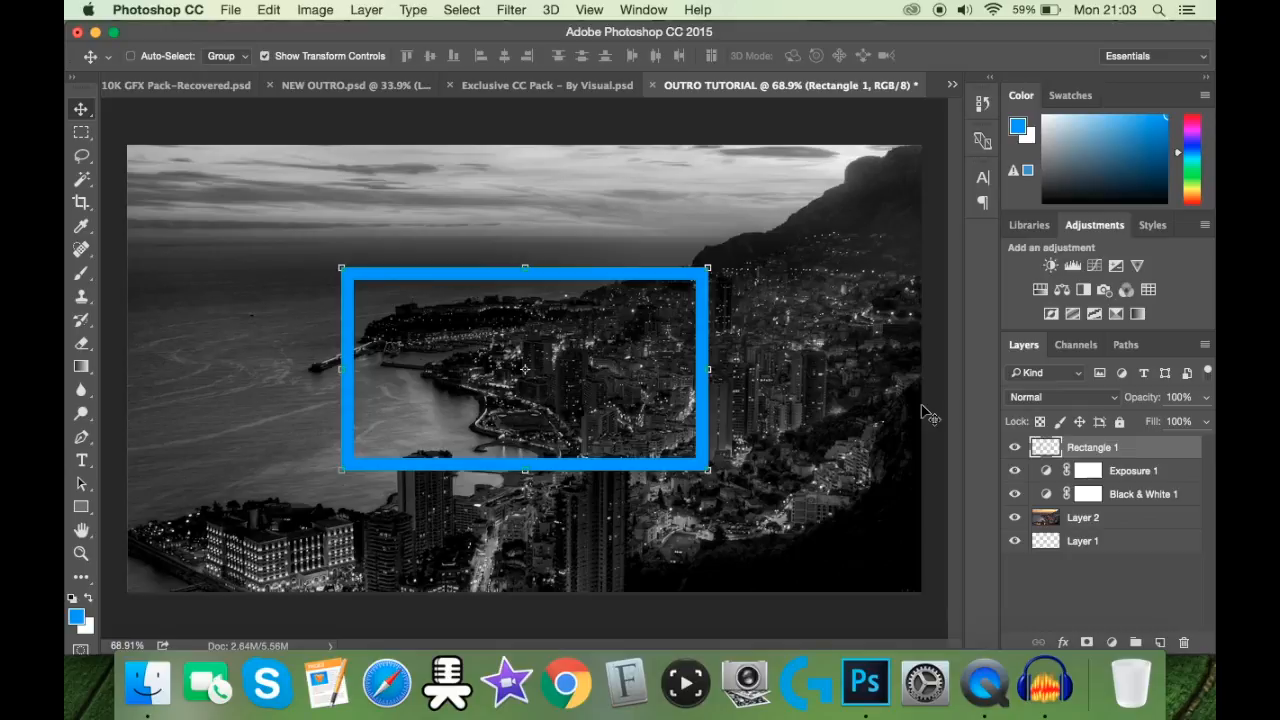
pyautogui.press('super+j')
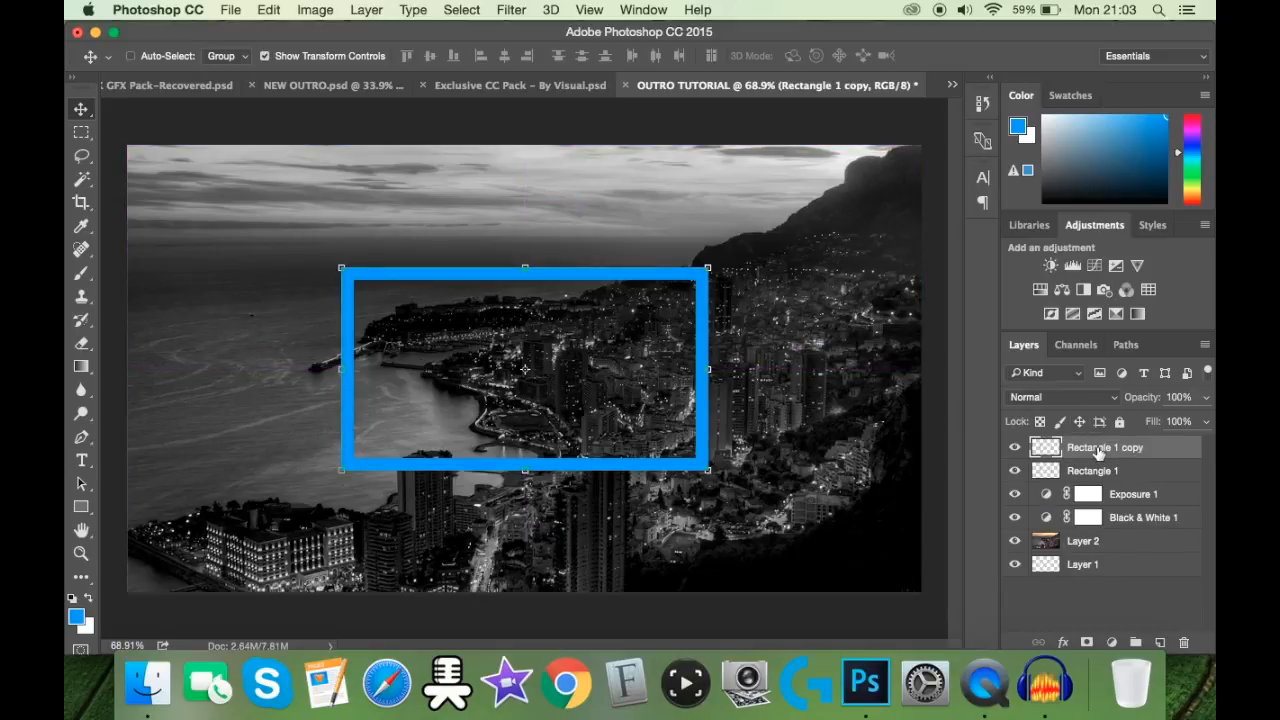
pyautogui.click(1080, 397)
pyautogui.click(1032, 591)
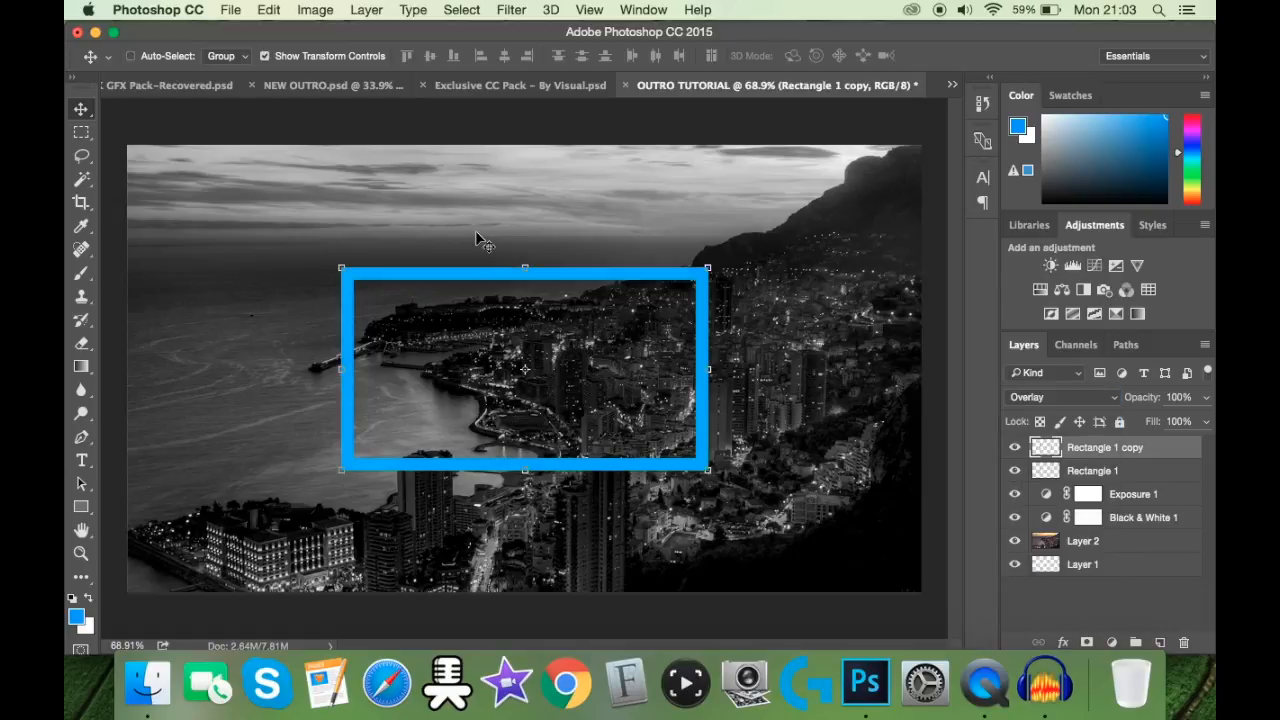
# Step: Scale the Overlay frame copy down to about 93% so it sits just inside the blue frame
pyautogui.moveTo(338, 269); pyautogui.dragTo(352, 281)
pyautogui.moveTo(705, 470); pyautogui.dragTo(695, 469)
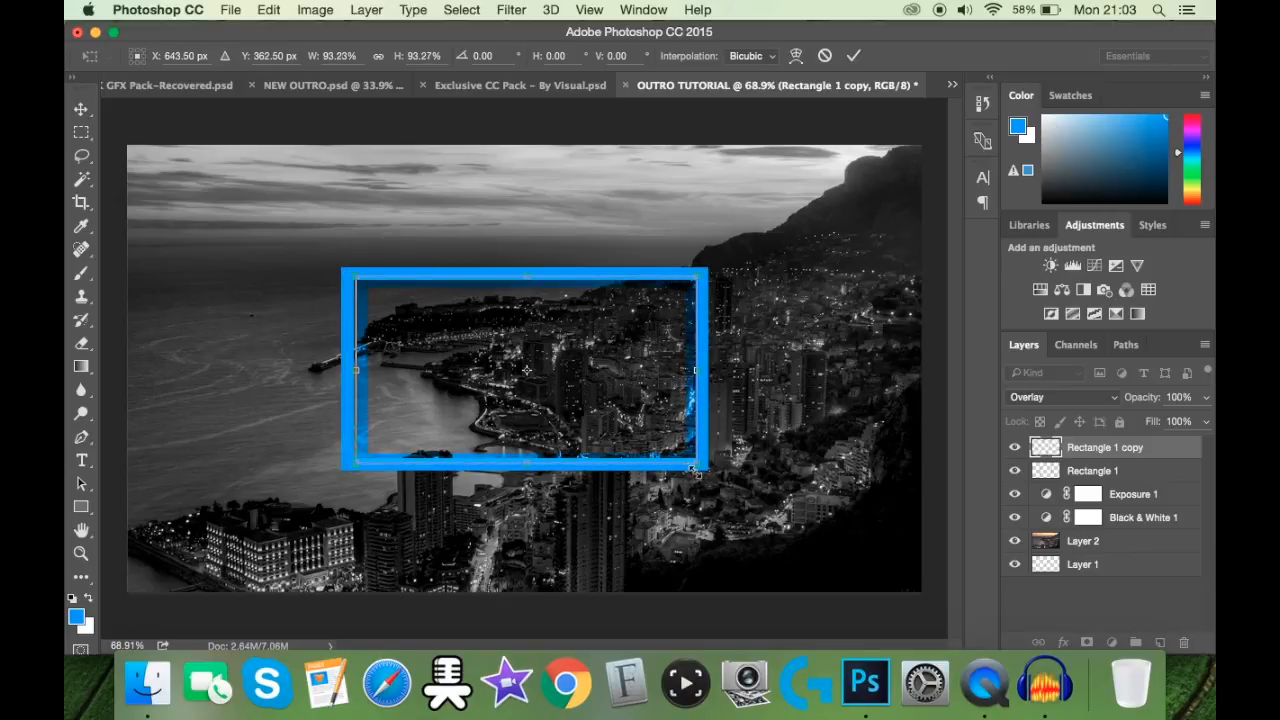
pyautogui.click(853, 55)
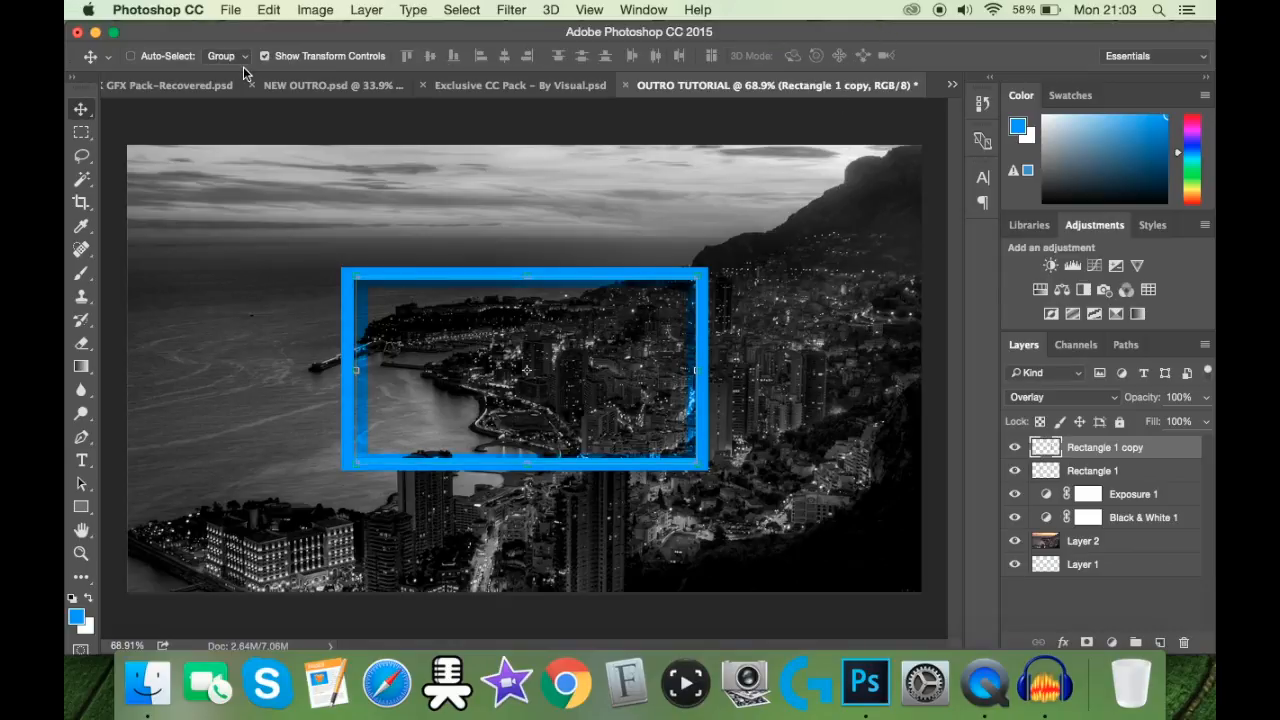
# Step: Enlarge the Overlay copy to about 101% of its current size from its upper-left corner and move its layer beneath Rectangle 1
pyautogui.click(355, 271)
pyautogui.moveTo(353, 269); pyautogui.dragTo(348, 265)
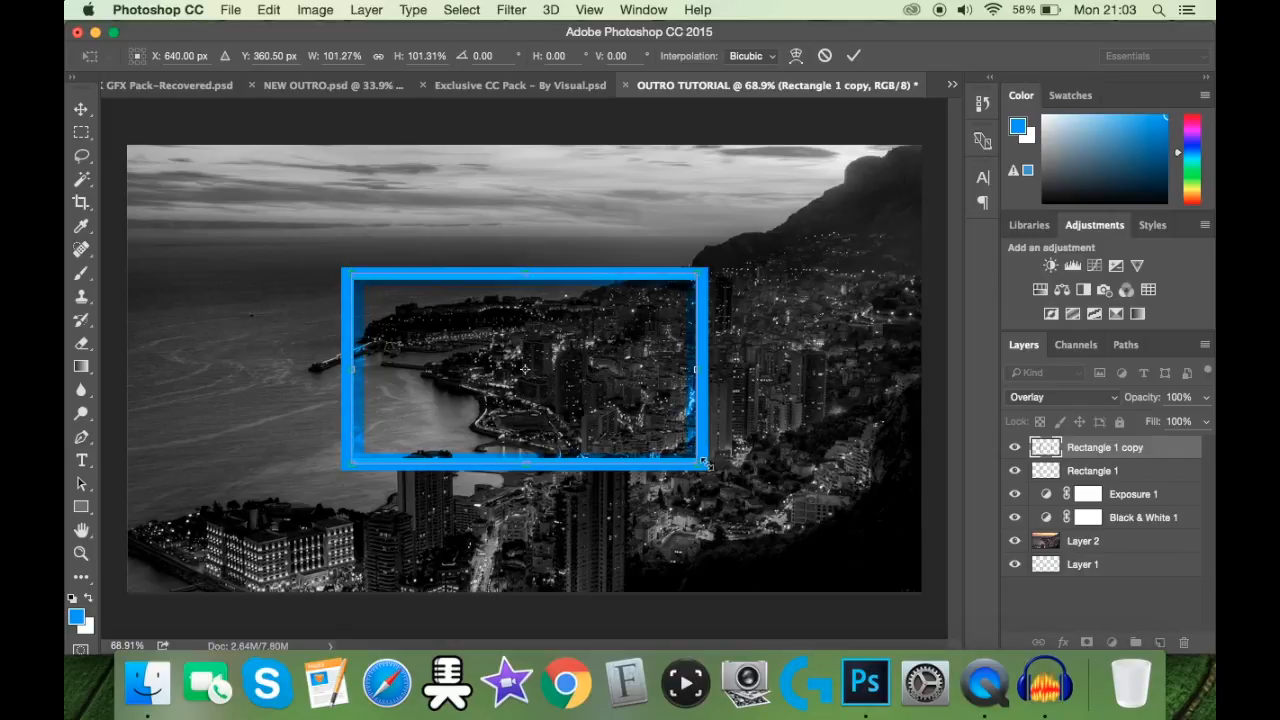
pyautogui.click(853, 56)
pyautogui.click(265, 56)
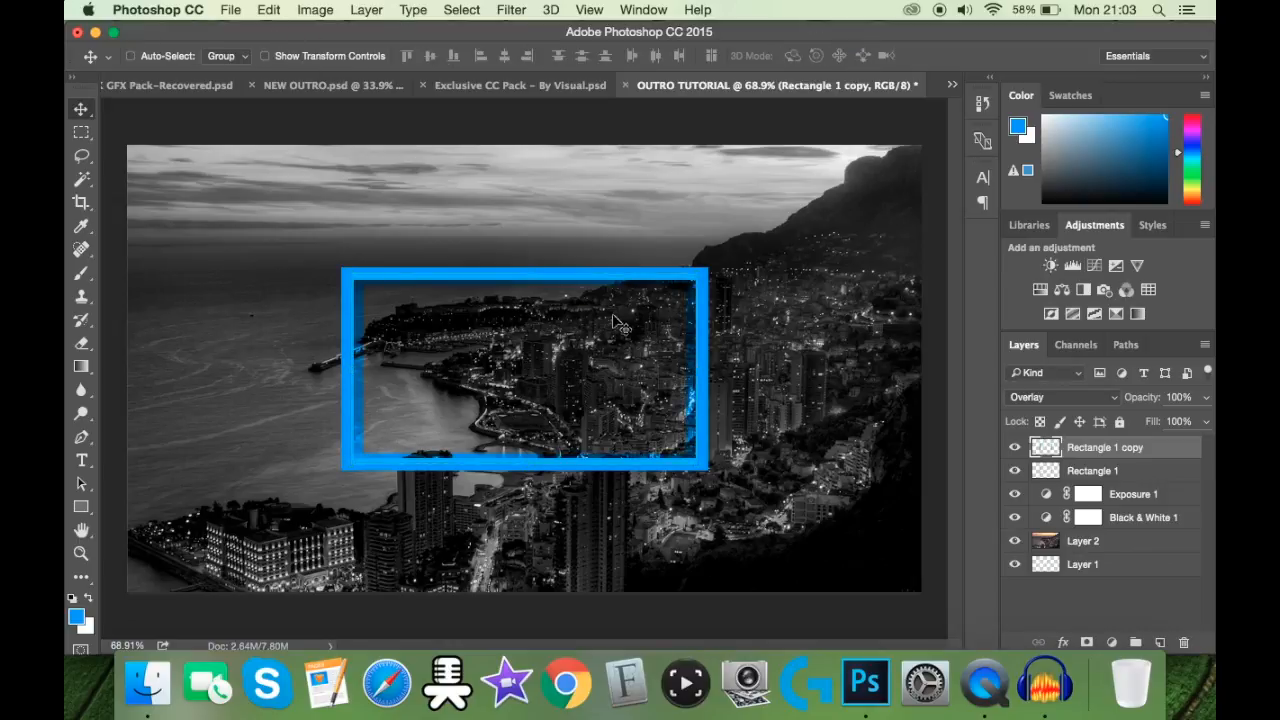
pyautogui.moveTo(1100, 447); pyautogui.dragTo(1043, 472)
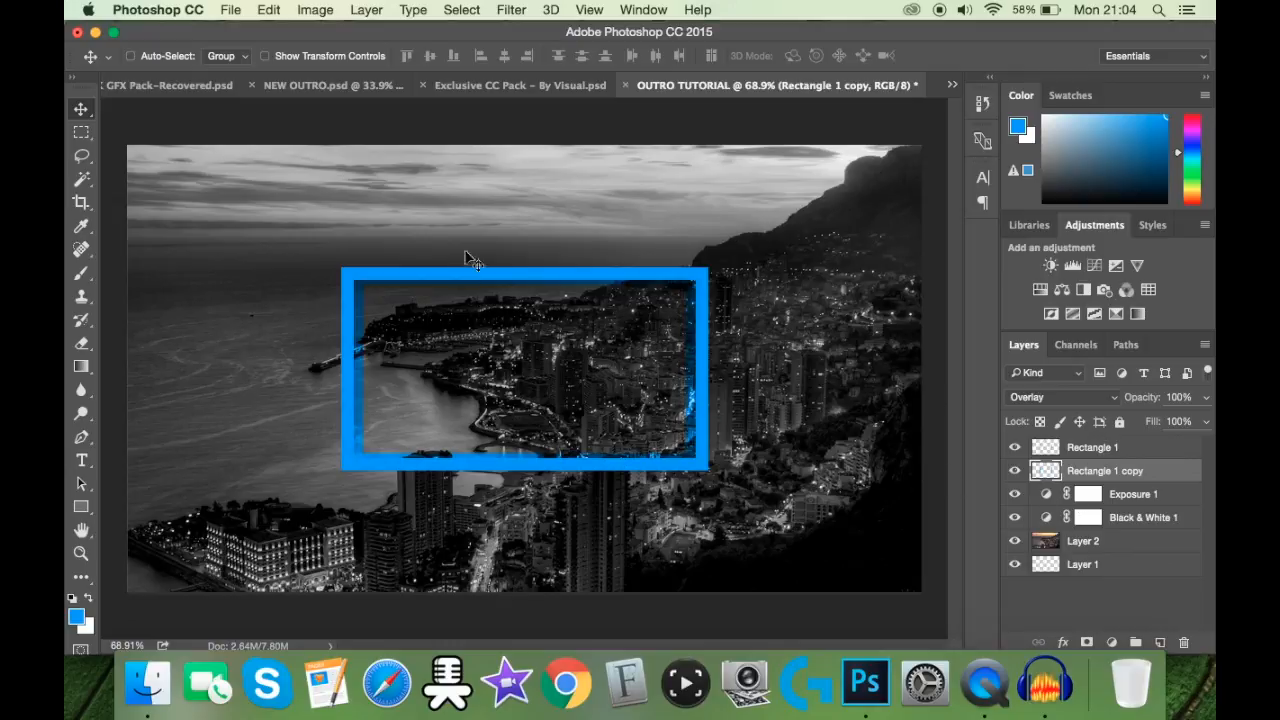
# Step: Add a text layer above the Rectangle 1 layer with the title SILVERFIN, starting above the blue frame
pyautogui.press('t')
pyautogui.hotkey('alt', ']')
pyautogui.click(563, 205)
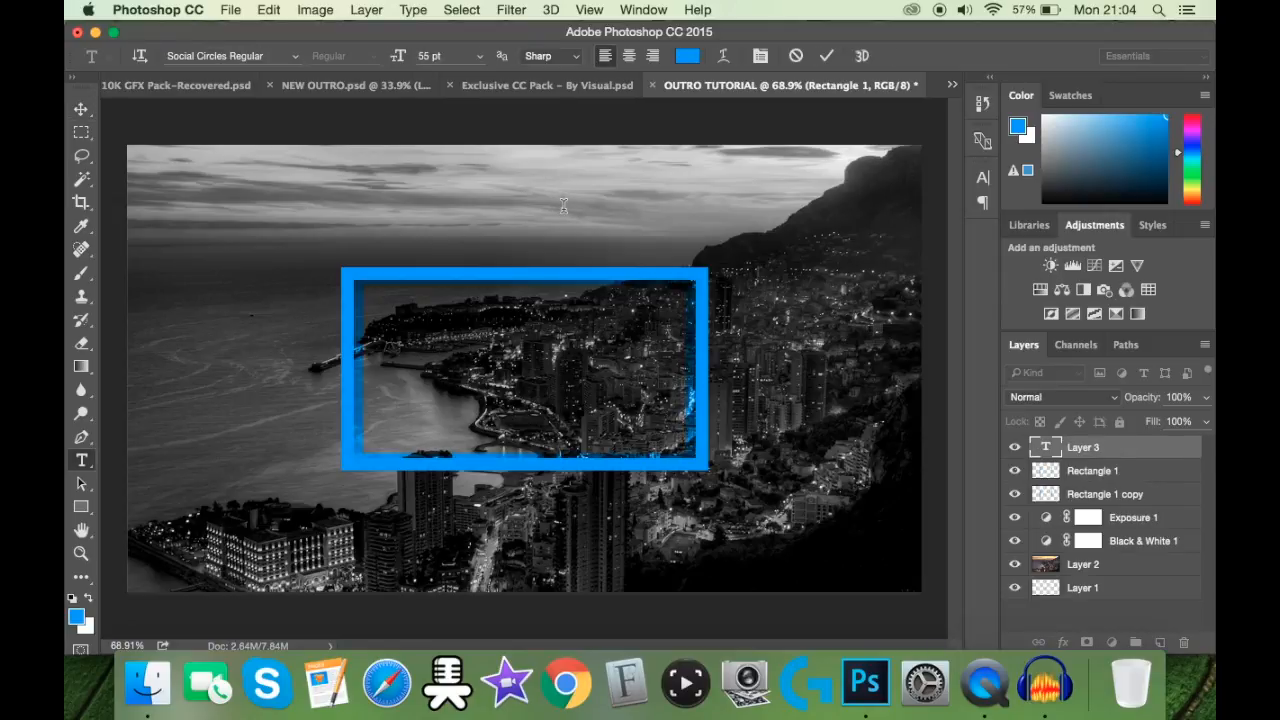
pyautogui.write('asd')
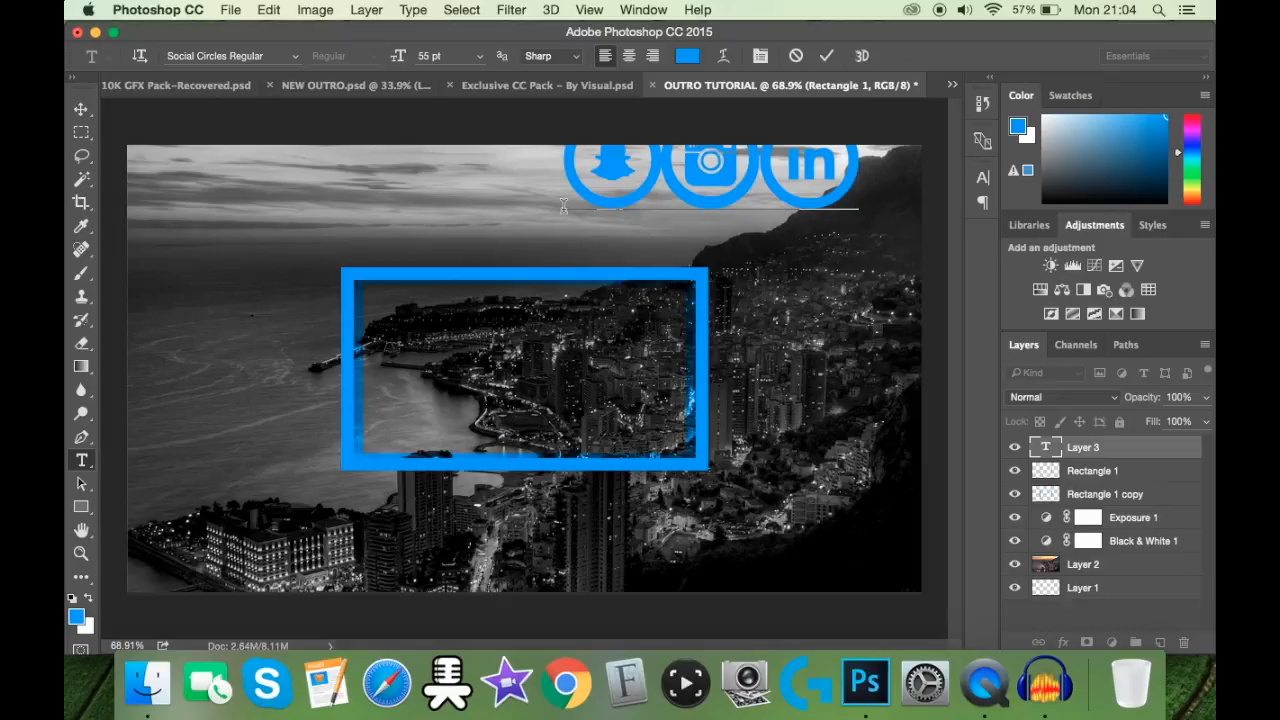
pyautogui.write('f')
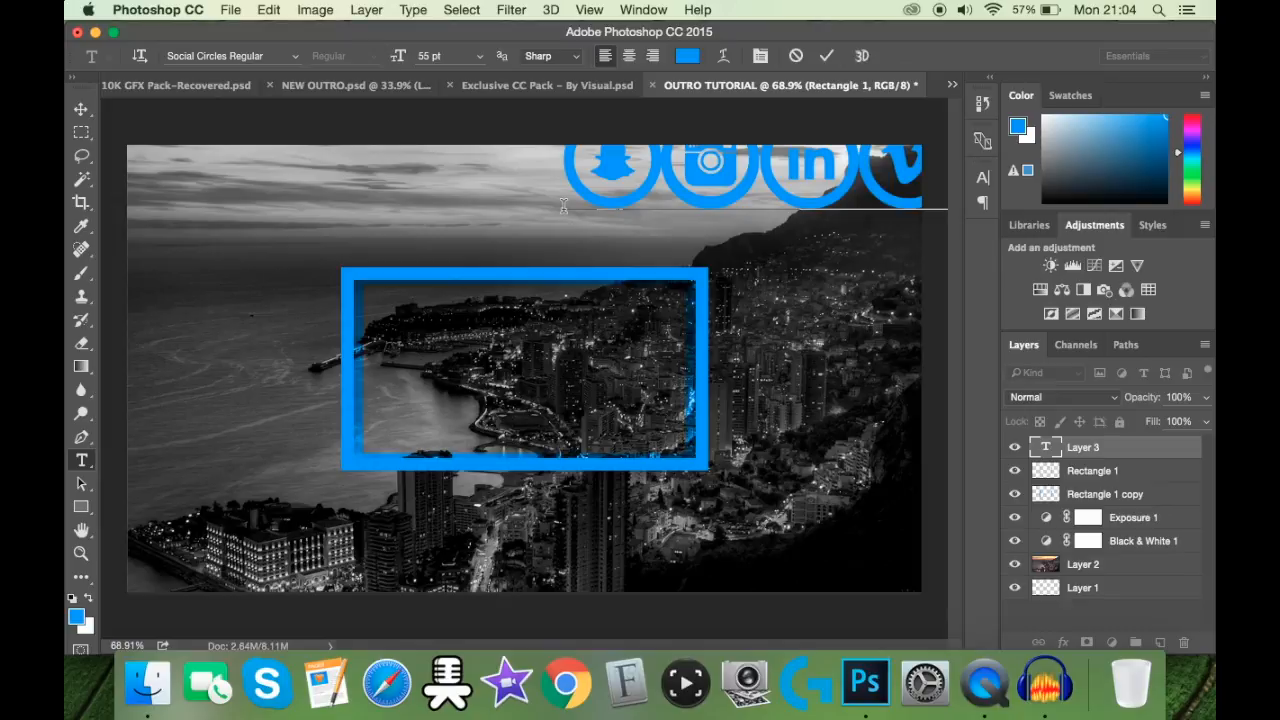
pyautogui.scroll(-4, 564, 206)
# Step: Set the whole title to the font DK Cinnabar Brush Regular at 40 pt
pyautogui.press('super+a')
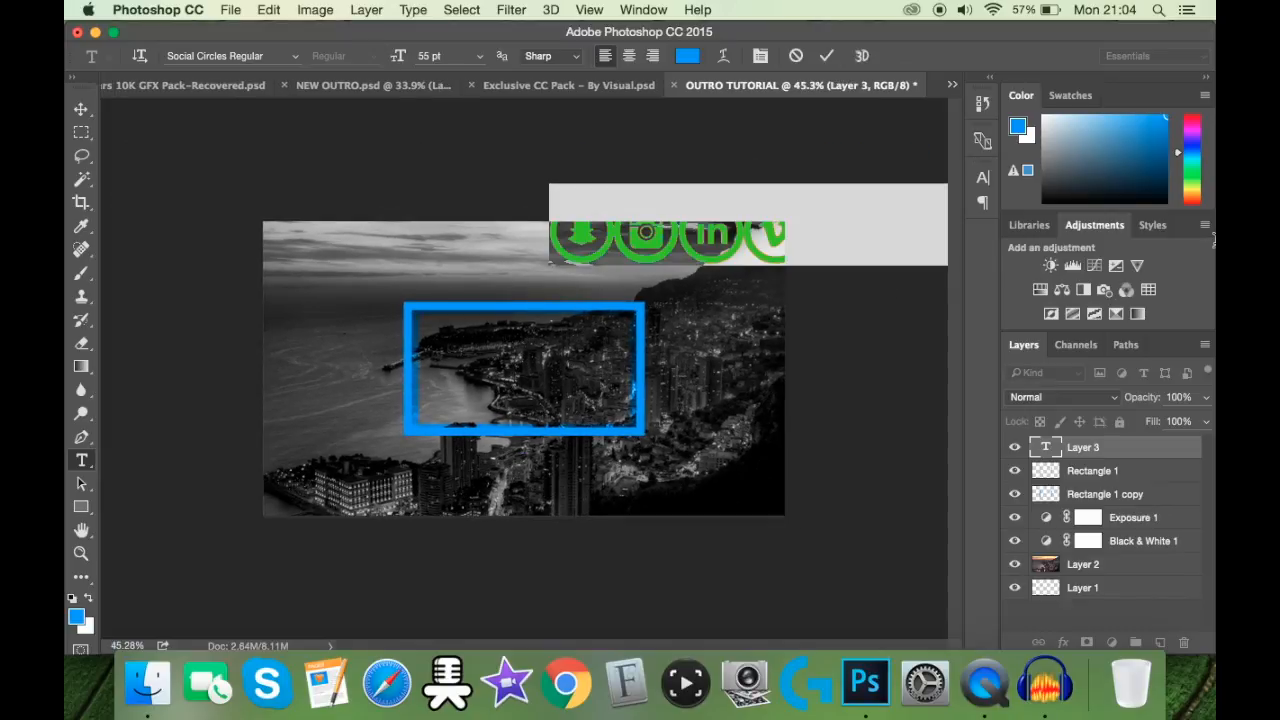
pyautogui.click(265, 55)
pyautogui.write('DK')
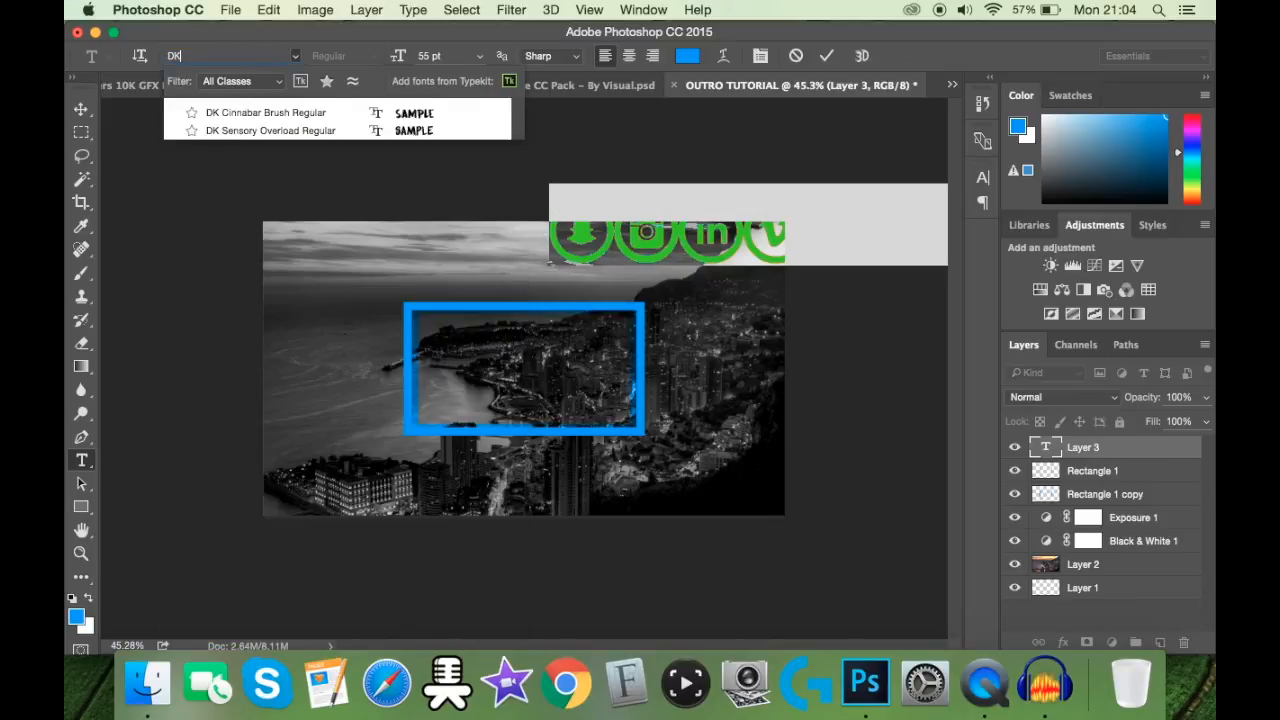
pyautogui.click(337, 108)
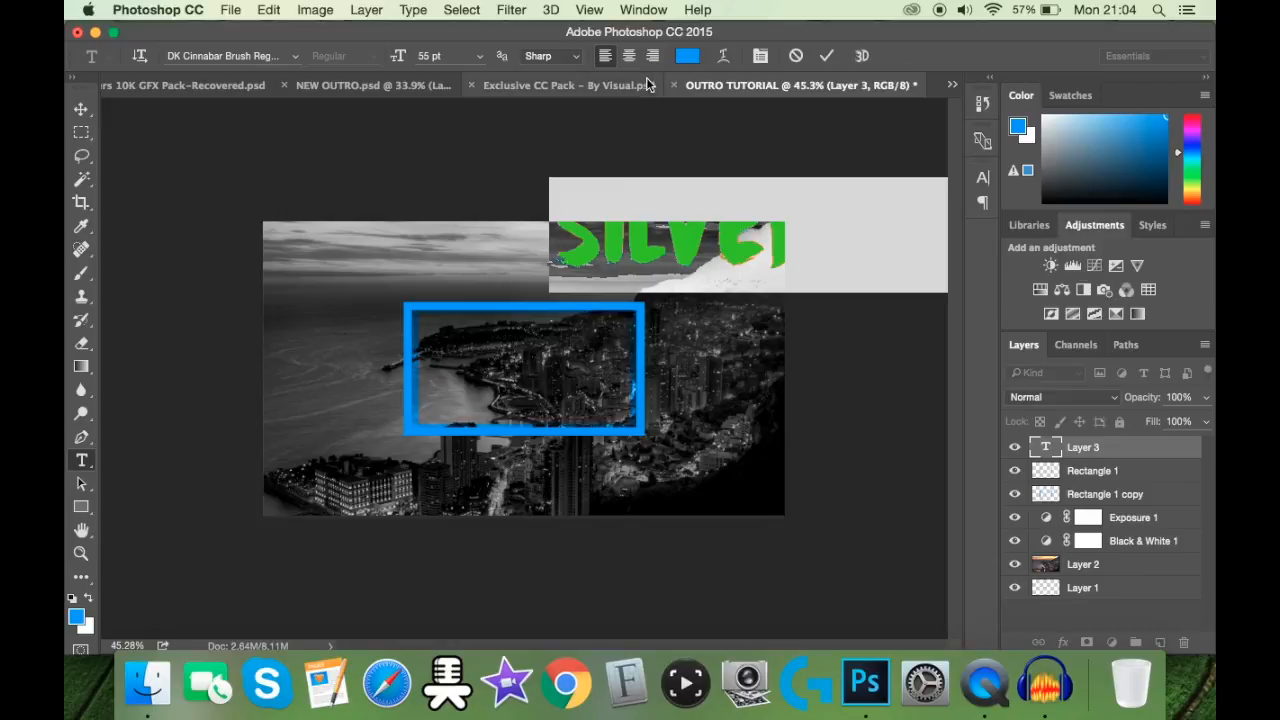
pyautogui.click(433, 55)
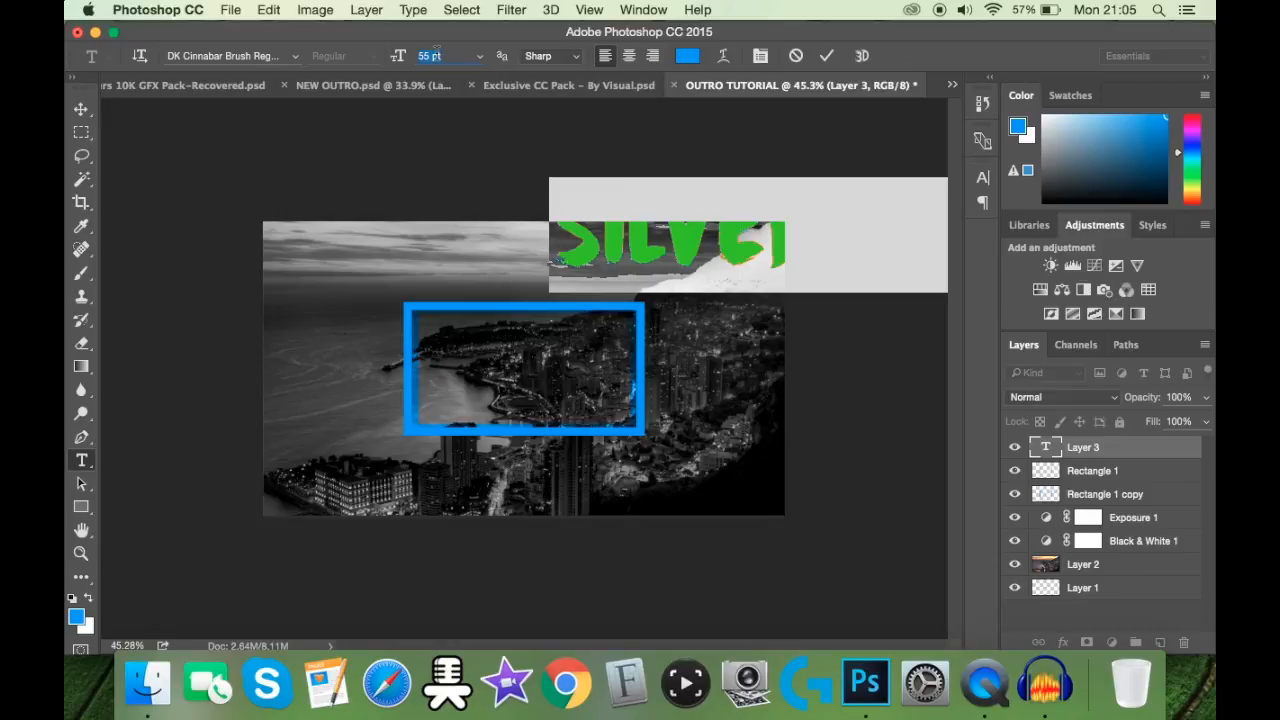
pyautogui.write('40')
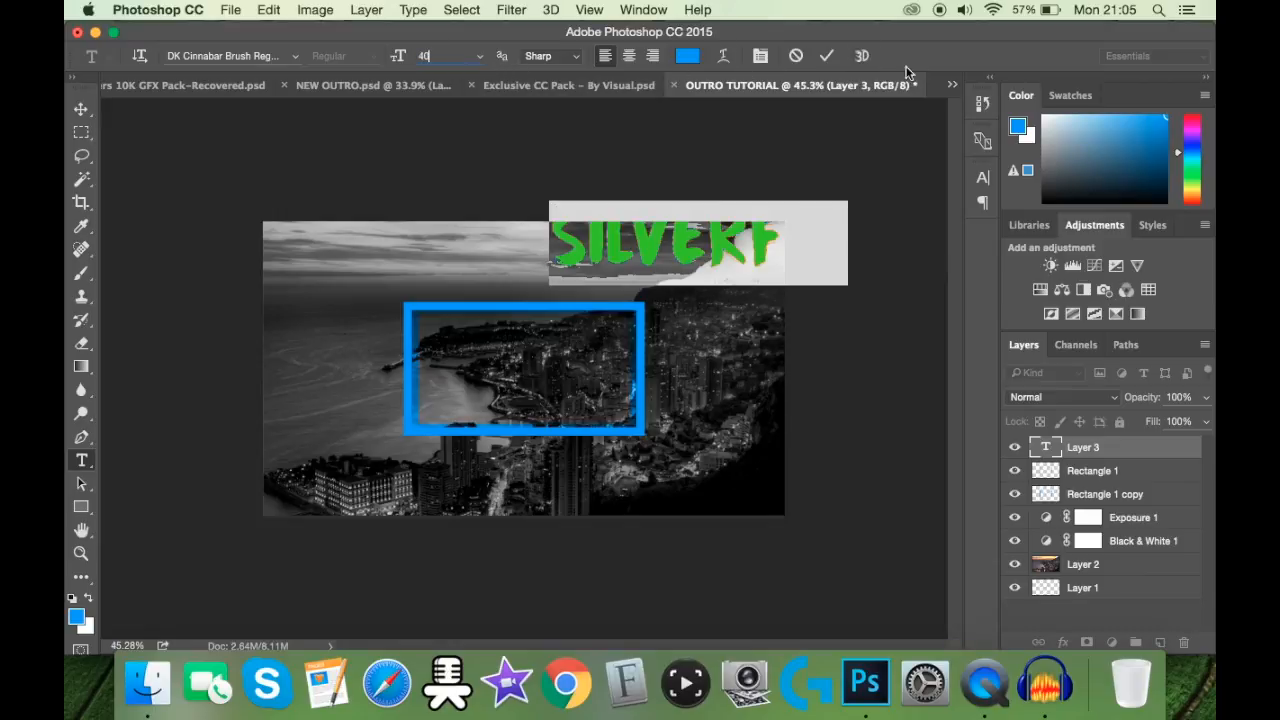
pyautogui.click(827, 55)
# Step: Center the SILVERFIN title horizontally on the canvas and position it just above the blue frame
pyautogui.click(78, 108)
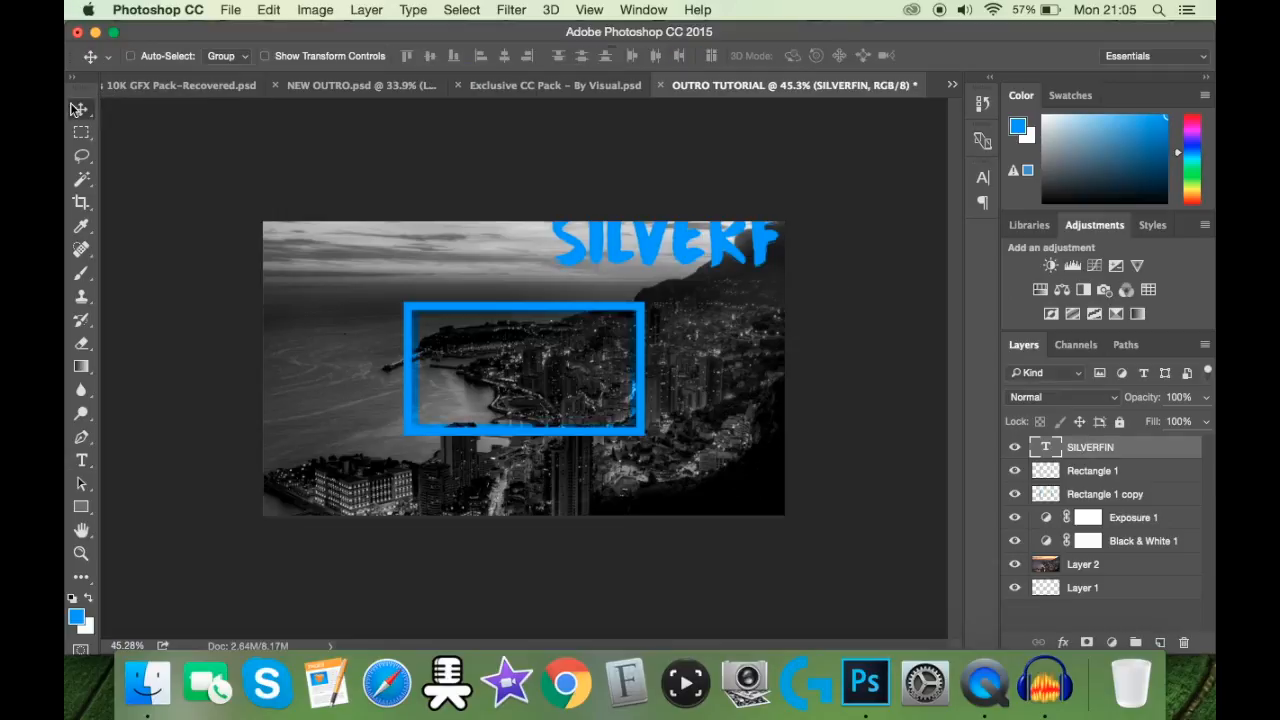
pyautogui.moveTo(688, 236); pyautogui.dragTo(497, 250)
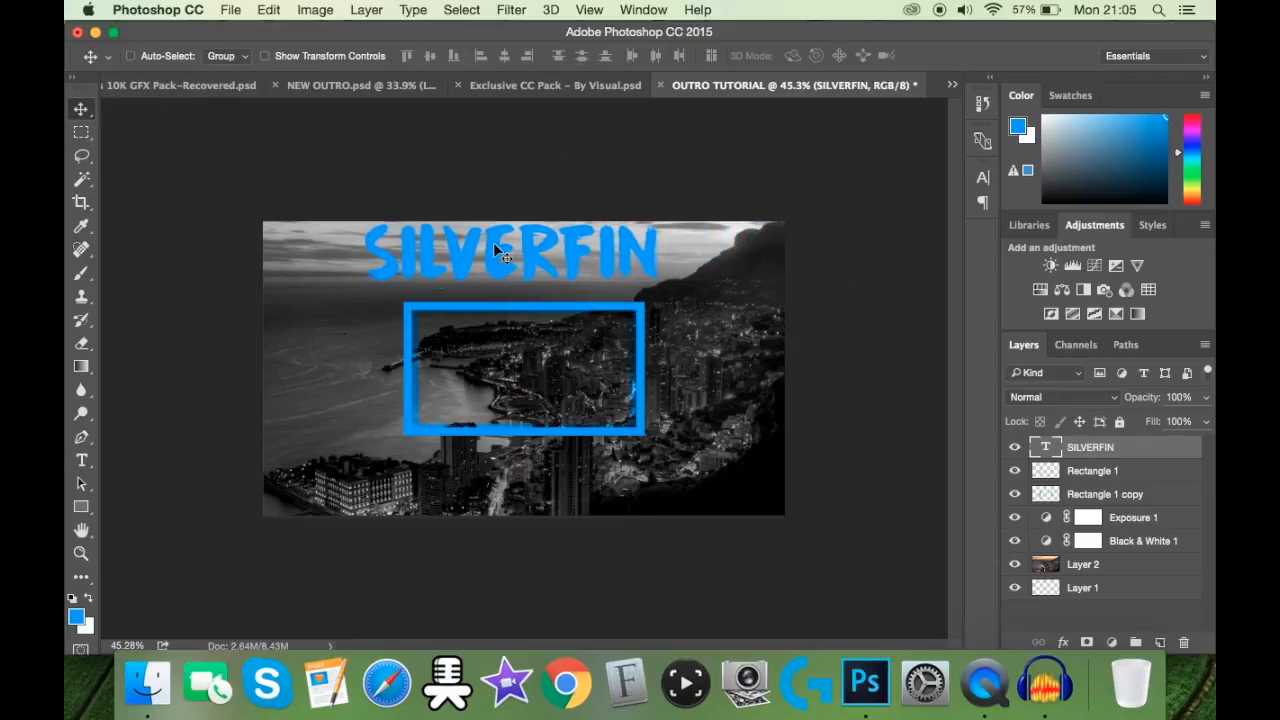
pyautogui.hotkey('ctrl', 'a')
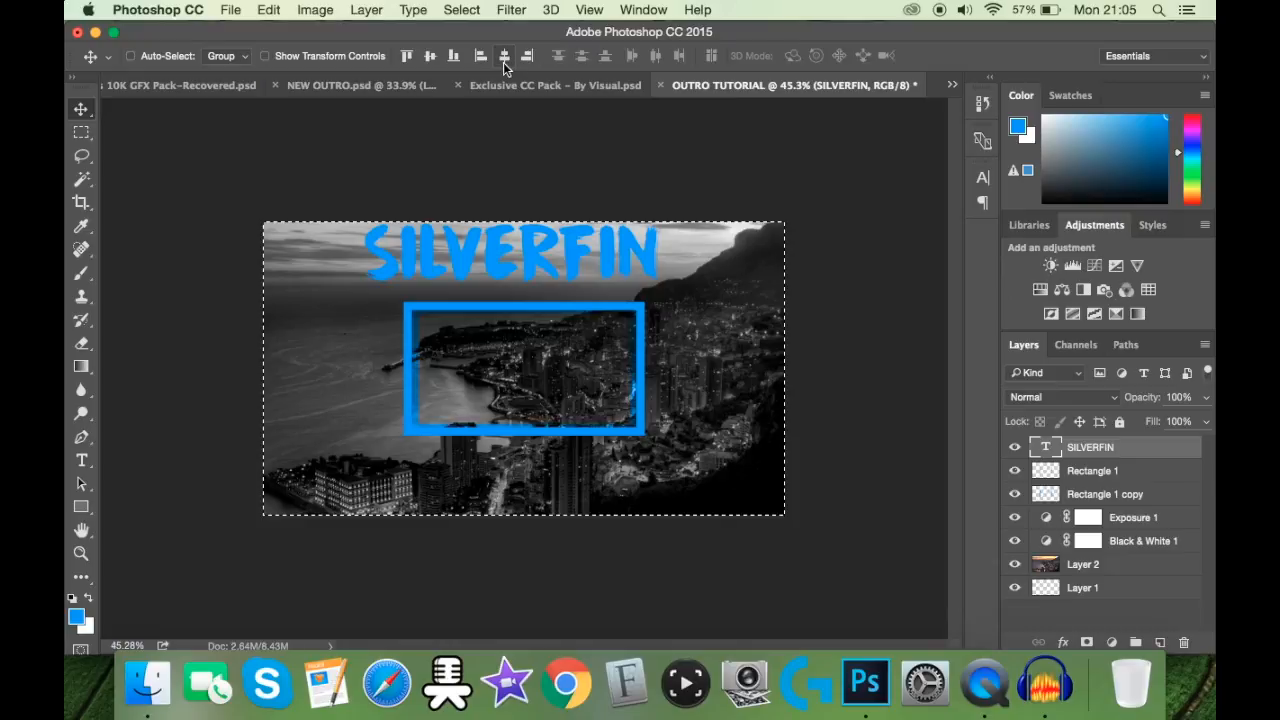
pyautogui.click(503, 62)
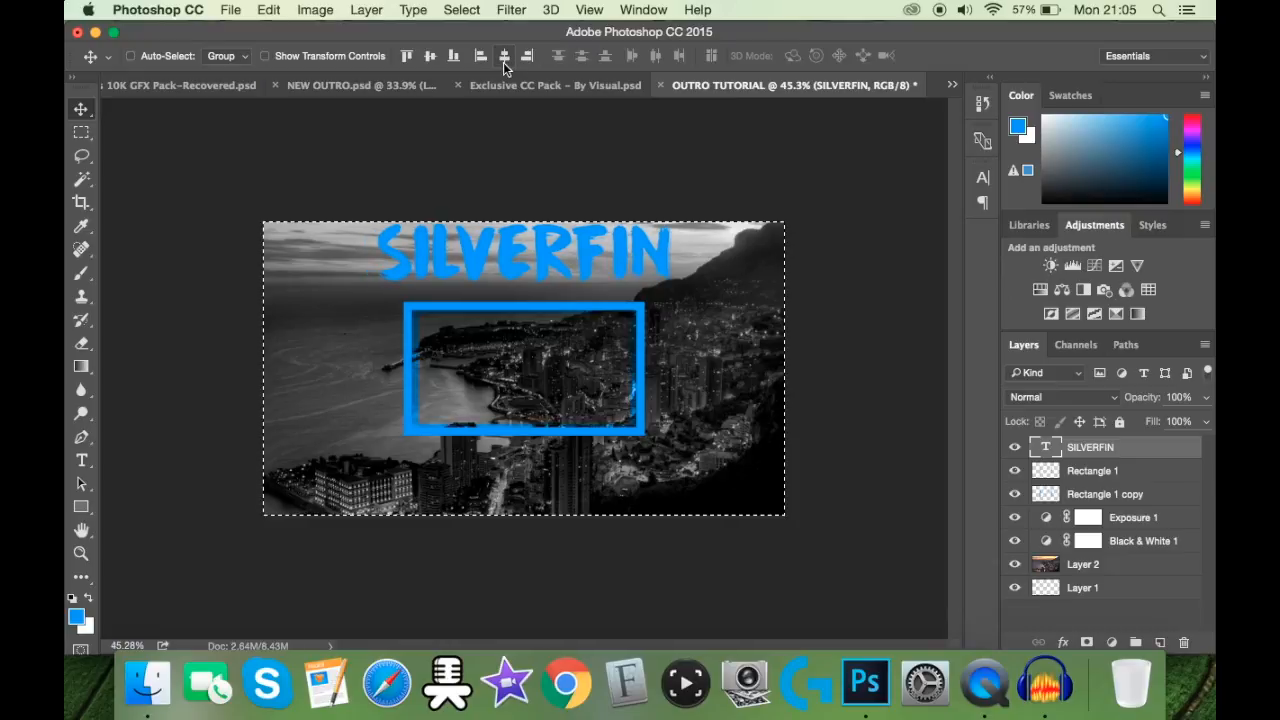
pyautogui.click(430, 57)
pyautogui.hotkey('ctrl', 'z')
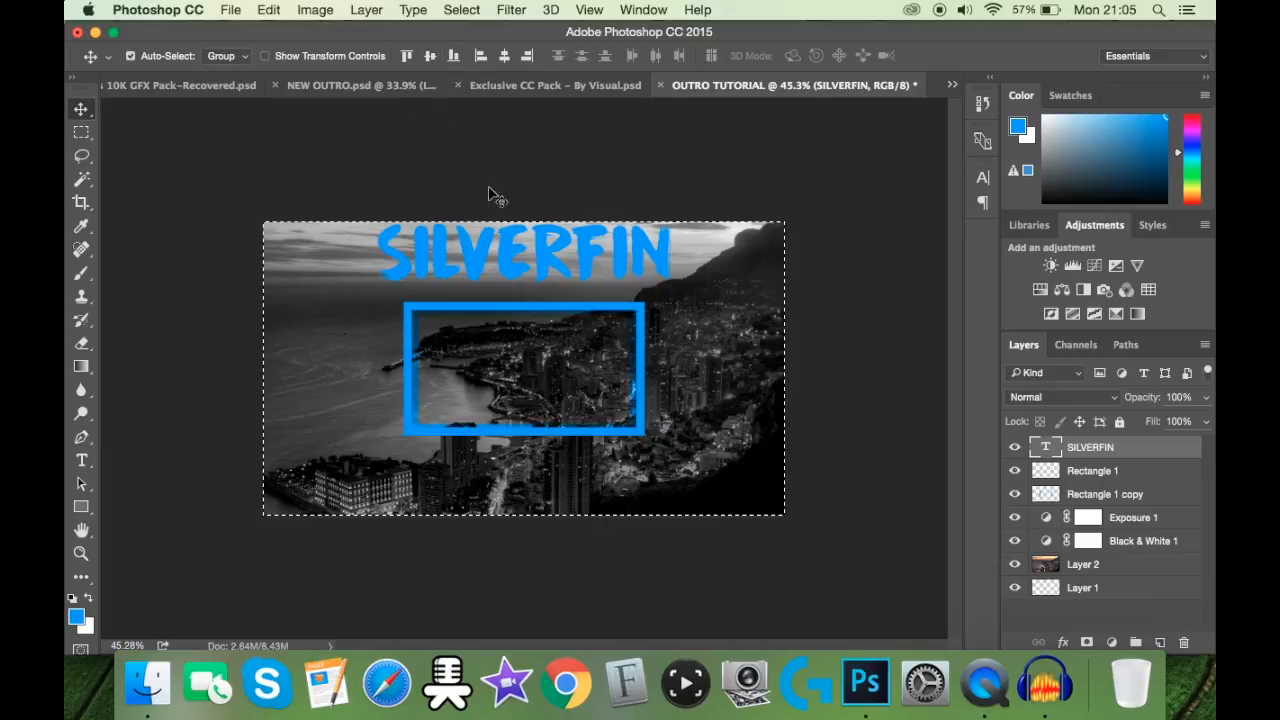
pyautogui.hotkey('ctrl', 'd')
pyautogui.moveTo(548, 258); pyautogui.dragTo(548, 270)
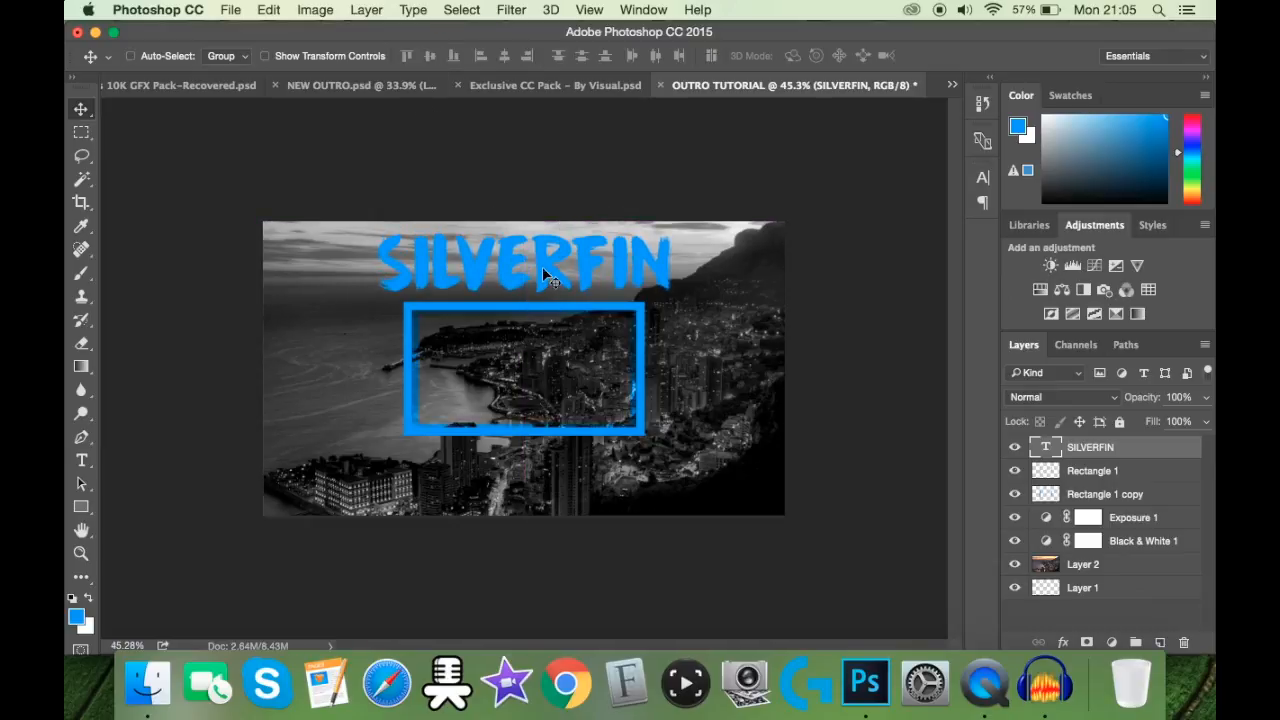
# Step: Reduce the SILVERFIN title's font size to 35 pt and center it horizontally on the canvas again
pyautogui.click(82, 460)
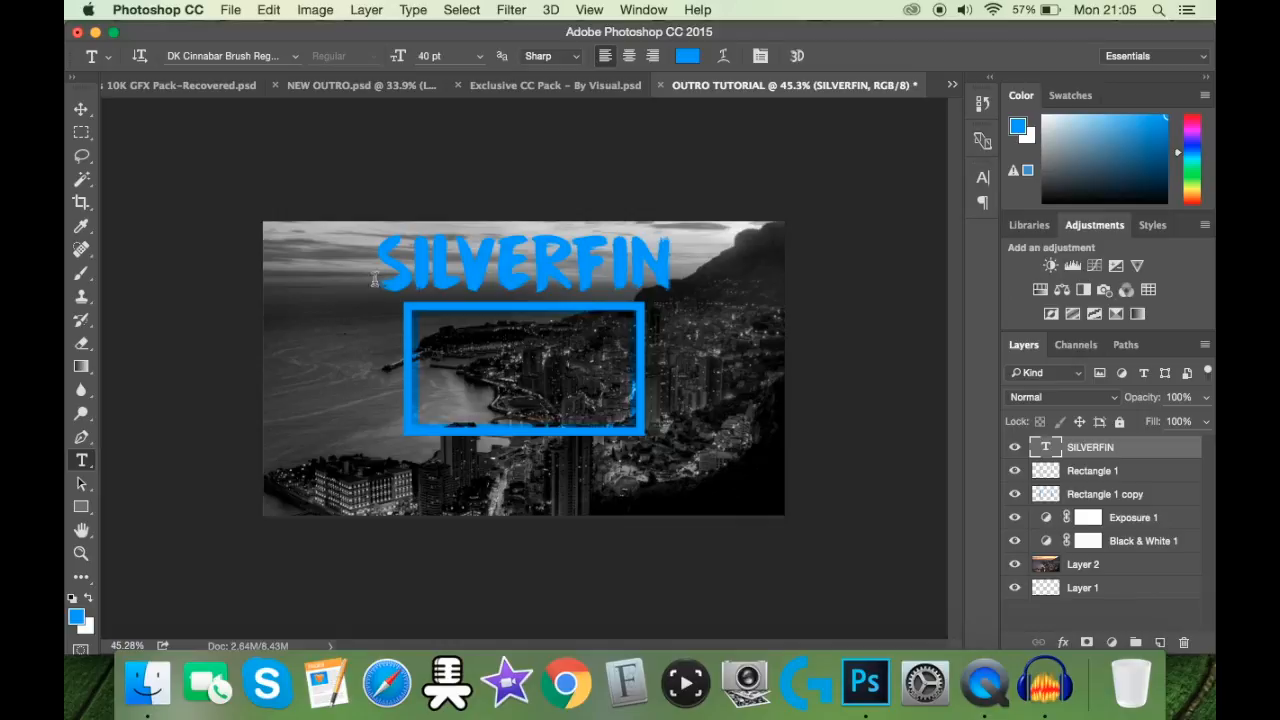
pyautogui.moveTo(390, 272); pyautogui.dragTo(800, 271)
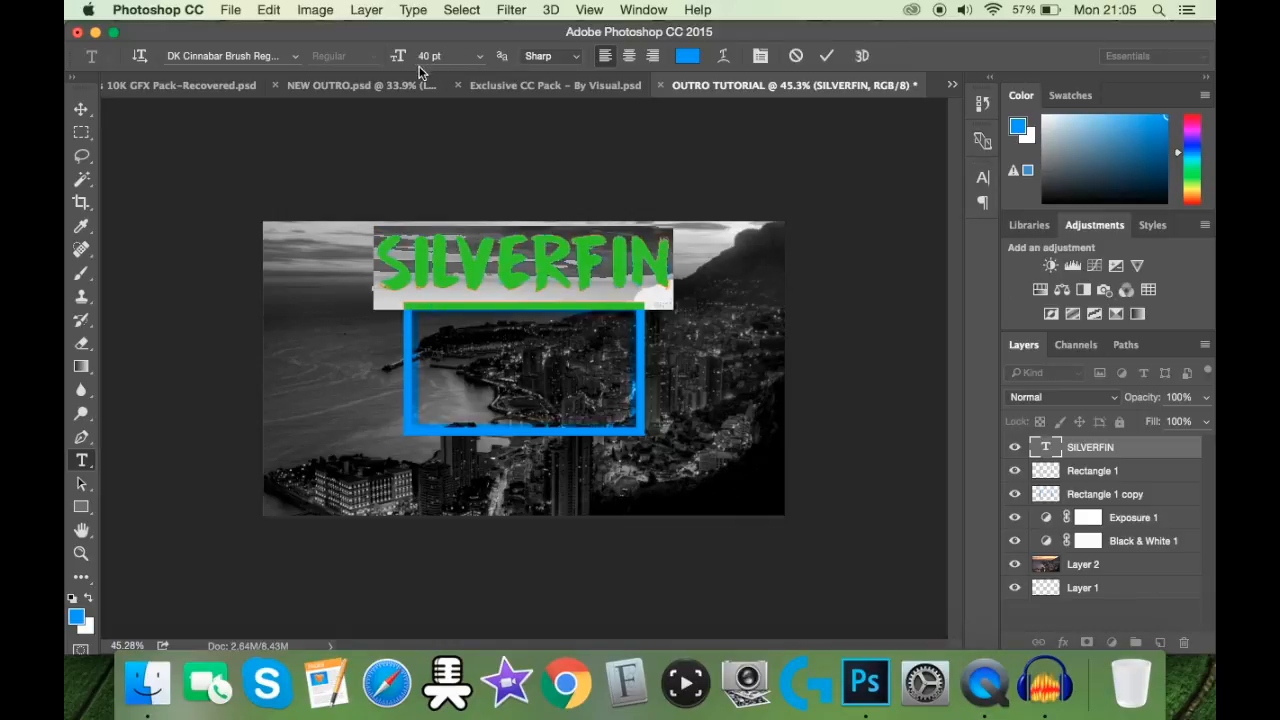
pyautogui.moveTo(403, 56); pyautogui.dragTo(393, 56)
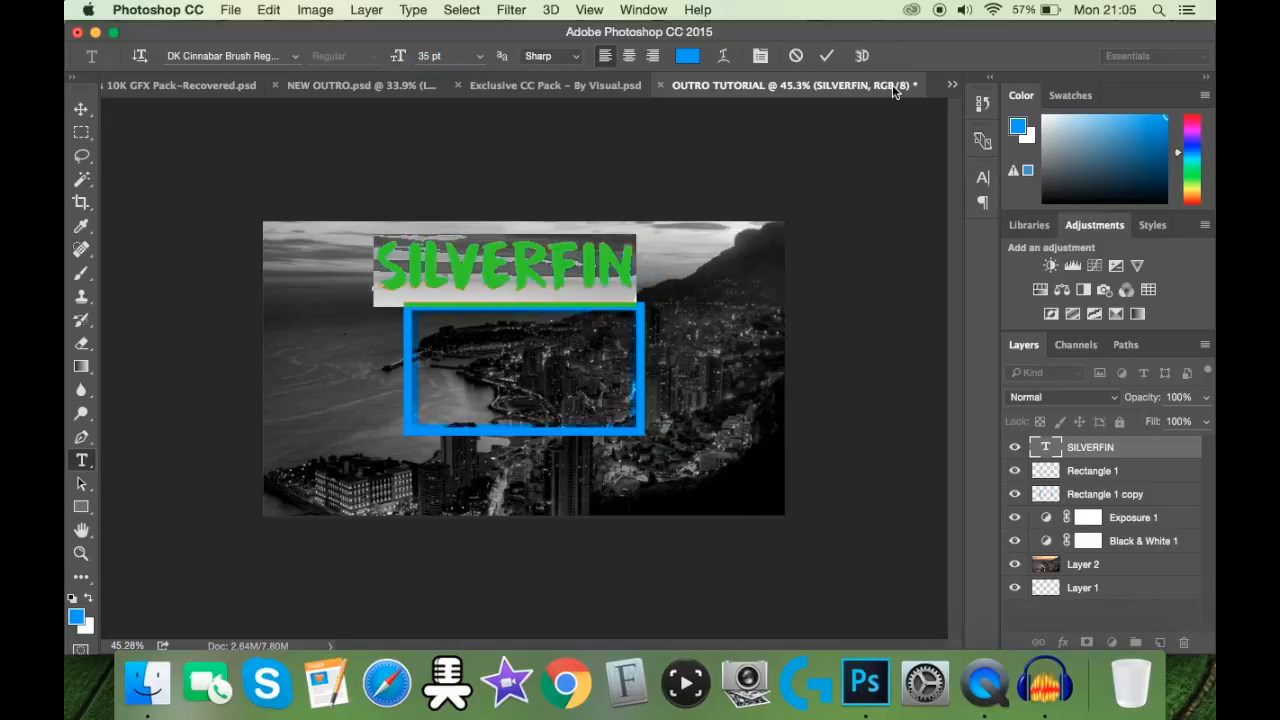
pyautogui.click(827, 56)
pyautogui.press('super+a')
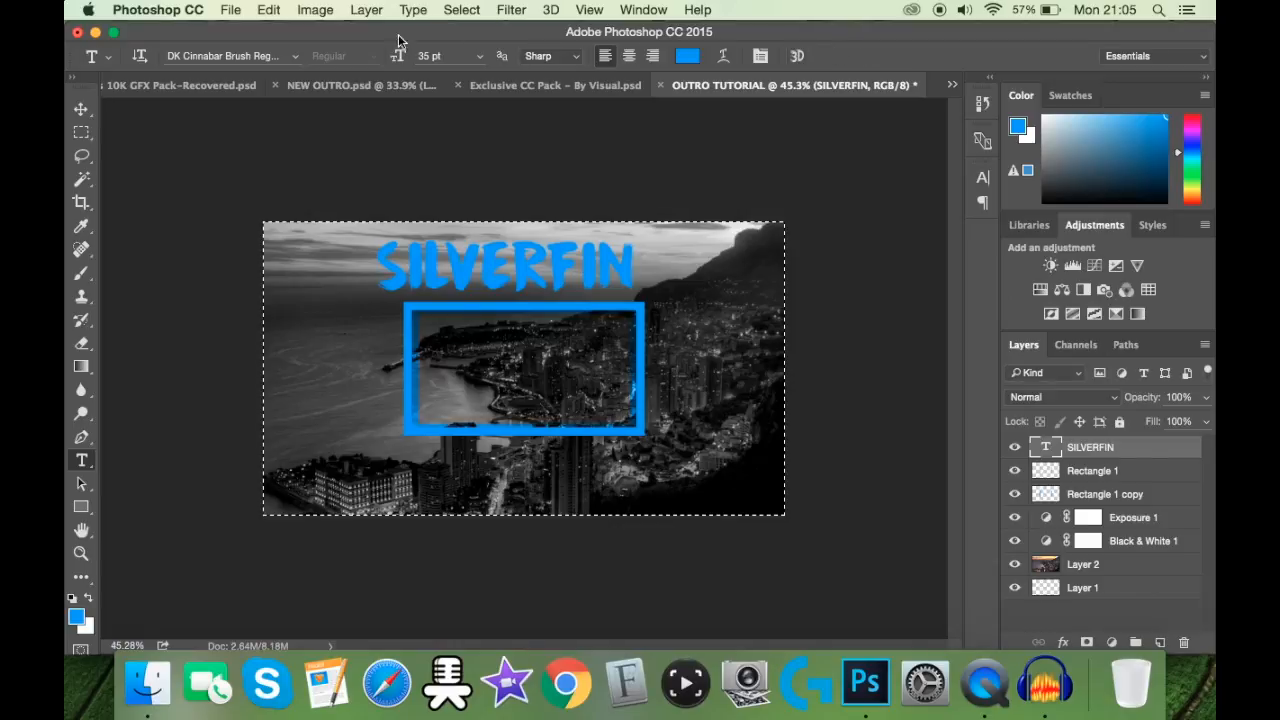
pyautogui.click(81, 110)
pyautogui.click(503, 60)
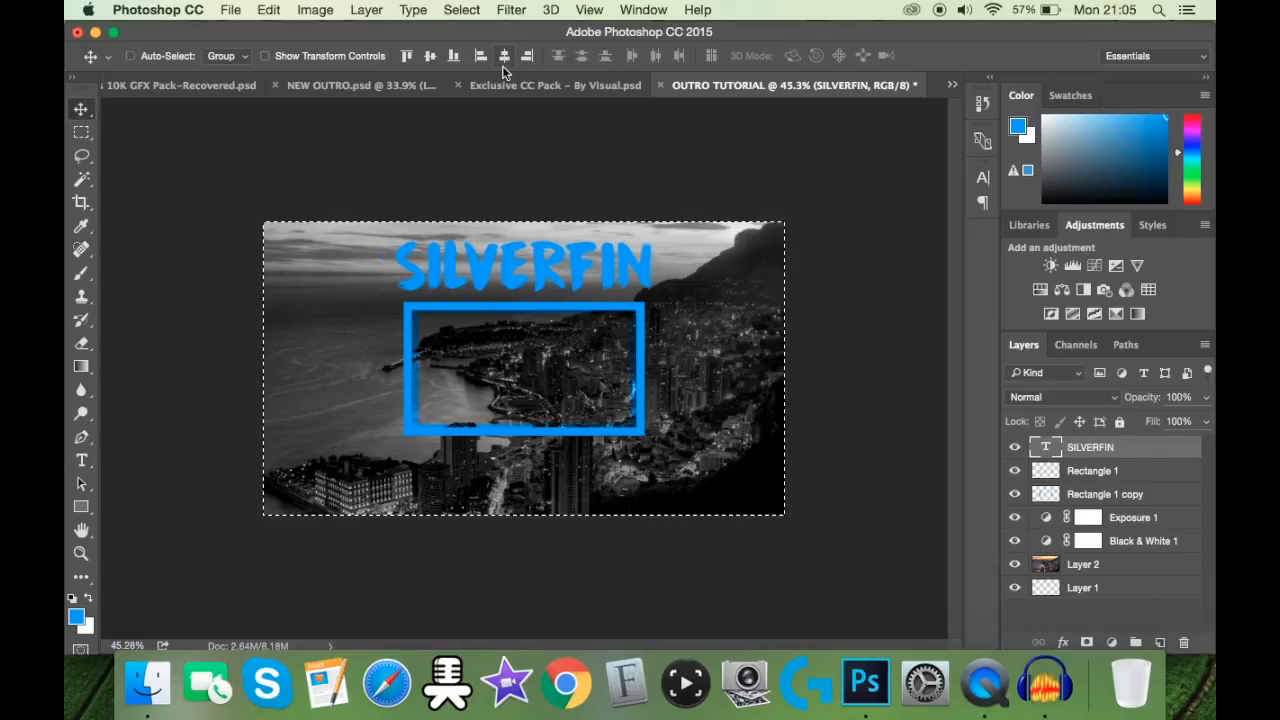
# Step: Clear the selection around the whole outro canvas
pyautogui.press('super+d')
pyautogui.scroll(3, 557, 384)
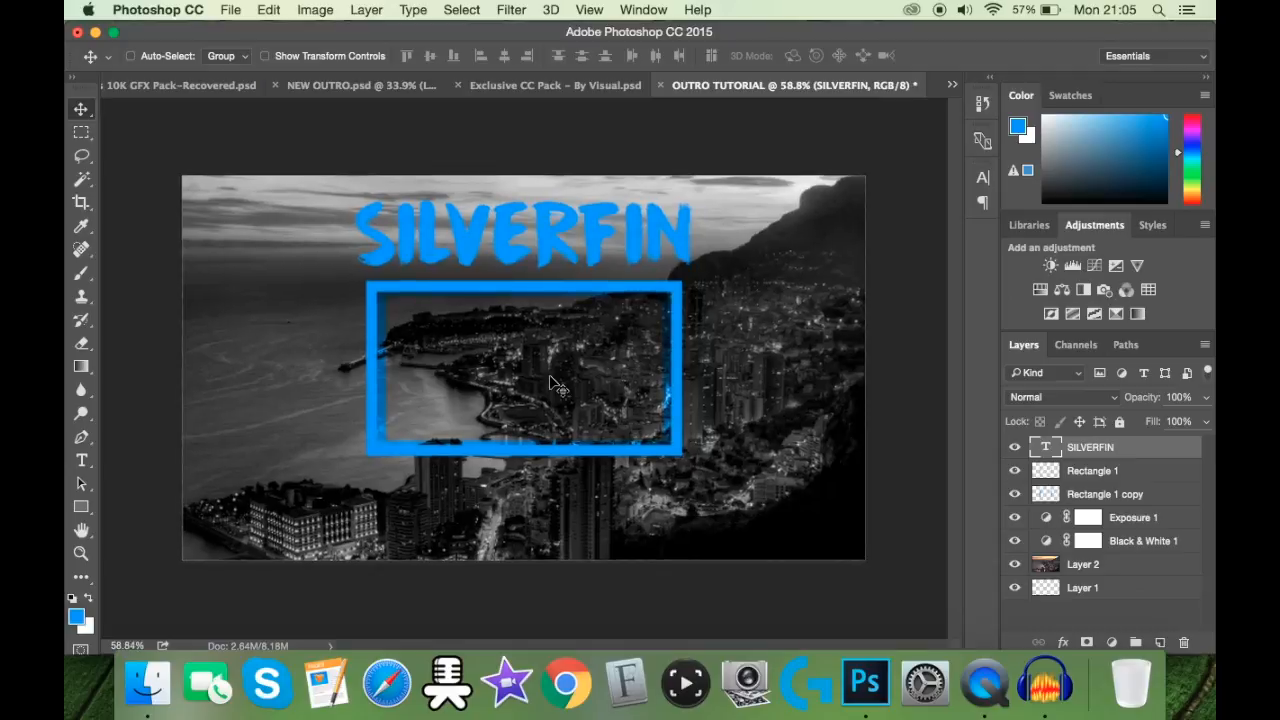
pyautogui.rightClick(1082, 450)
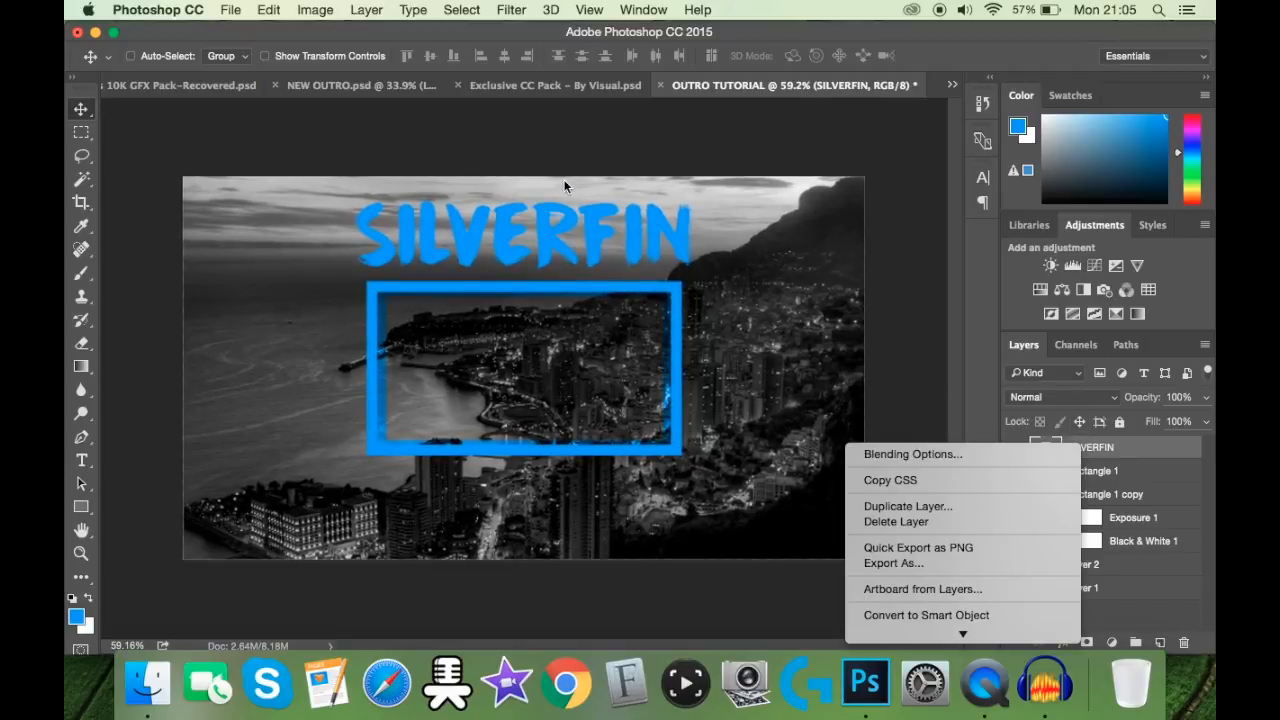
# Step: In the Timpers 10K GFX Pack document, hide the visible flare layer and collapse the Flares/Lights group
pyautogui.click(220, 90)
pyautogui.click(210, 86)
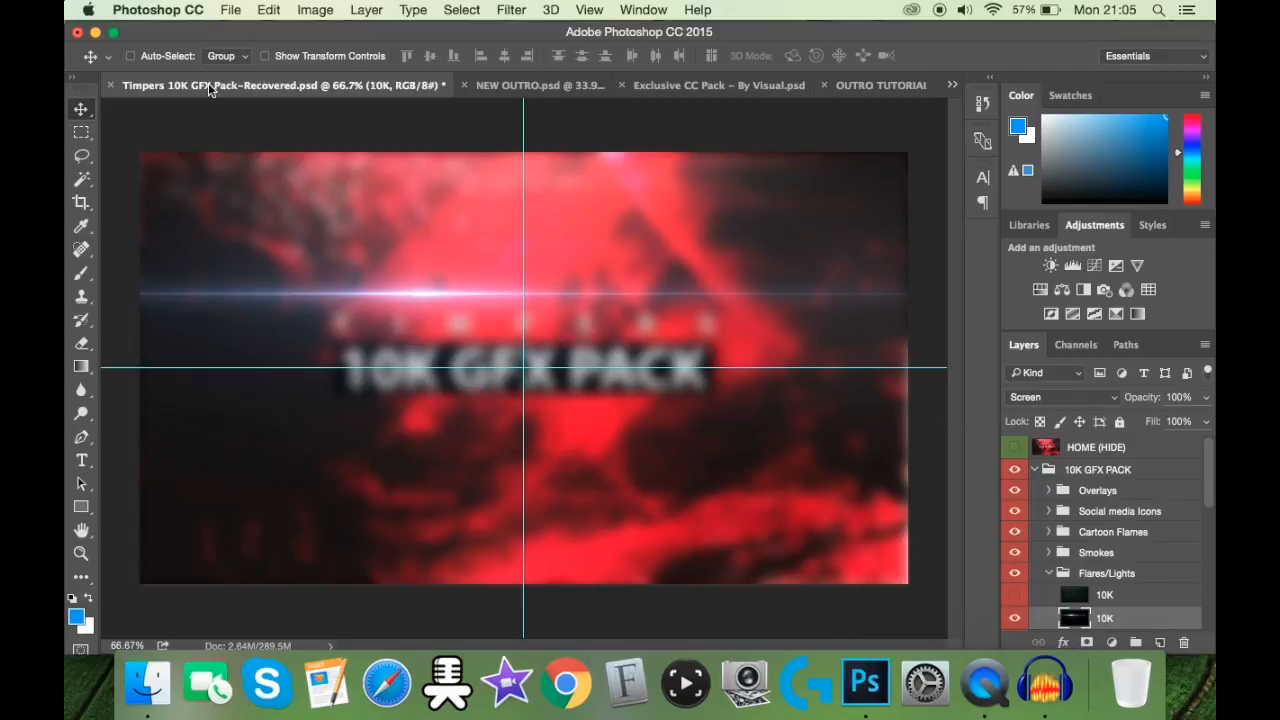
pyautogui.click(1015, 618)
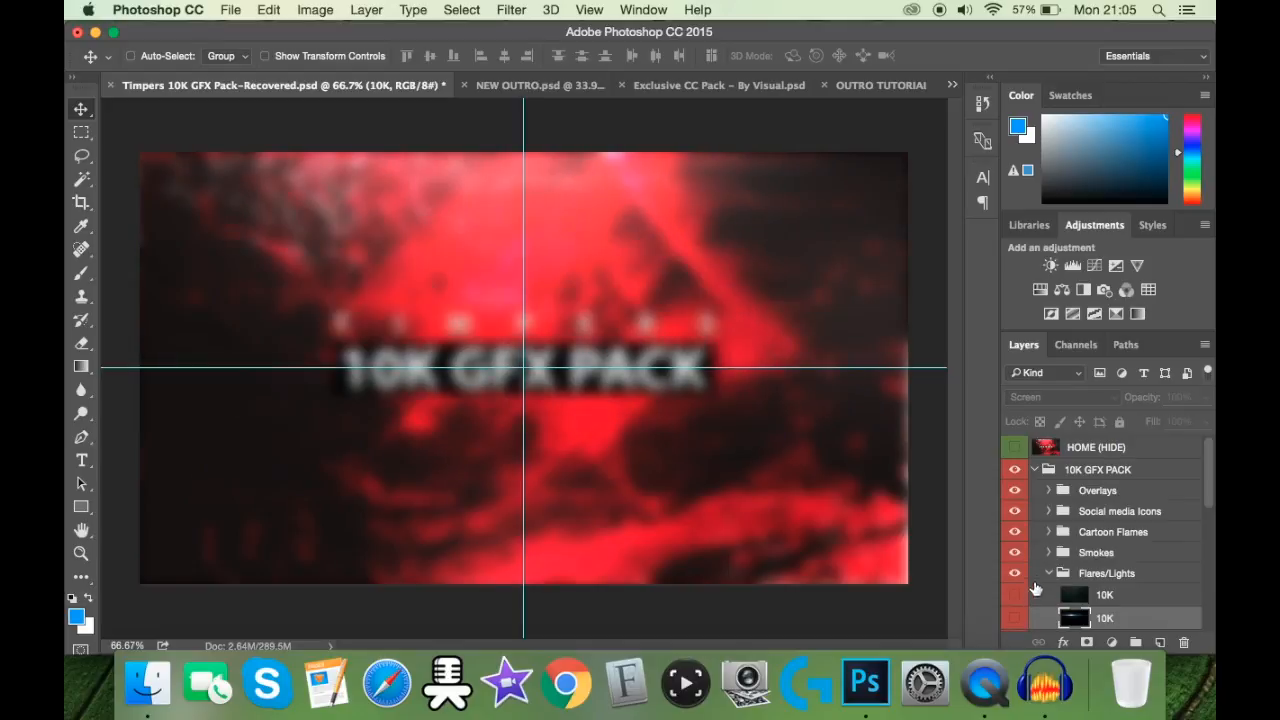
pyautogui.click(1058, 576)
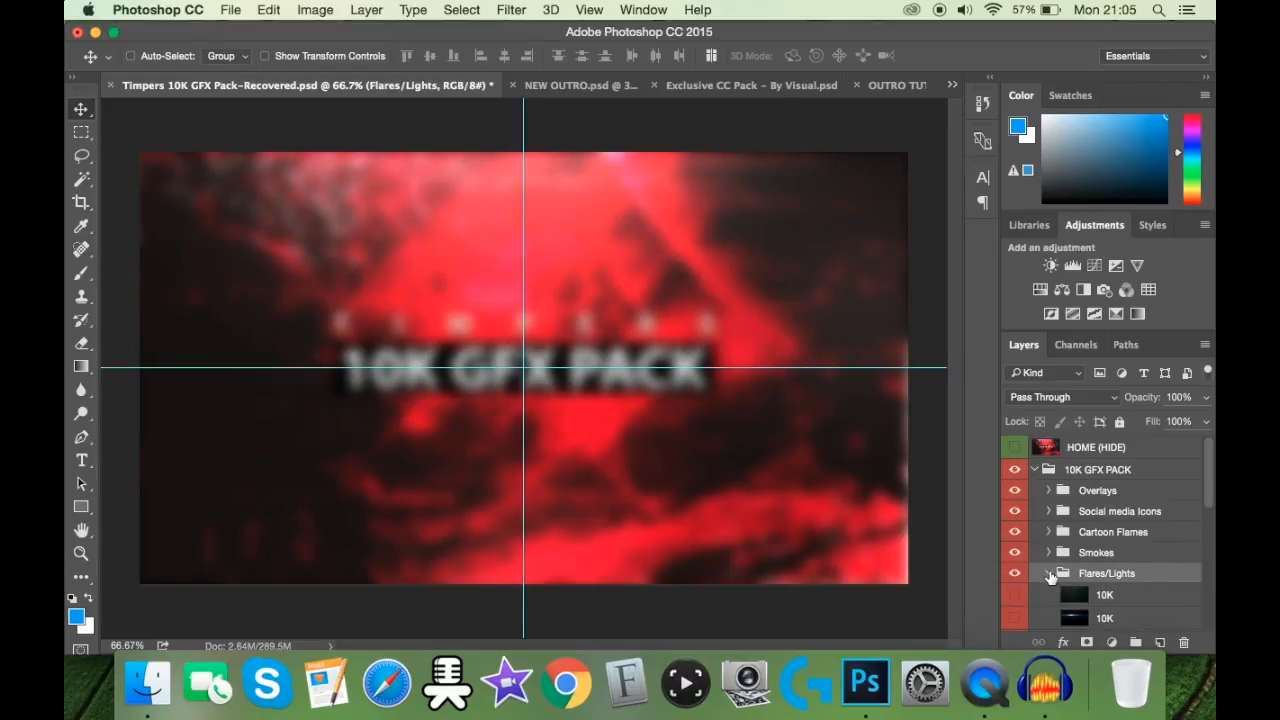
pyautogui.click(1049, 575)
# Step: Expand the My Fav Layer Style group and show the TIMPERS text layer inside it
pyautogui.scroll(-5, 1060, 554)
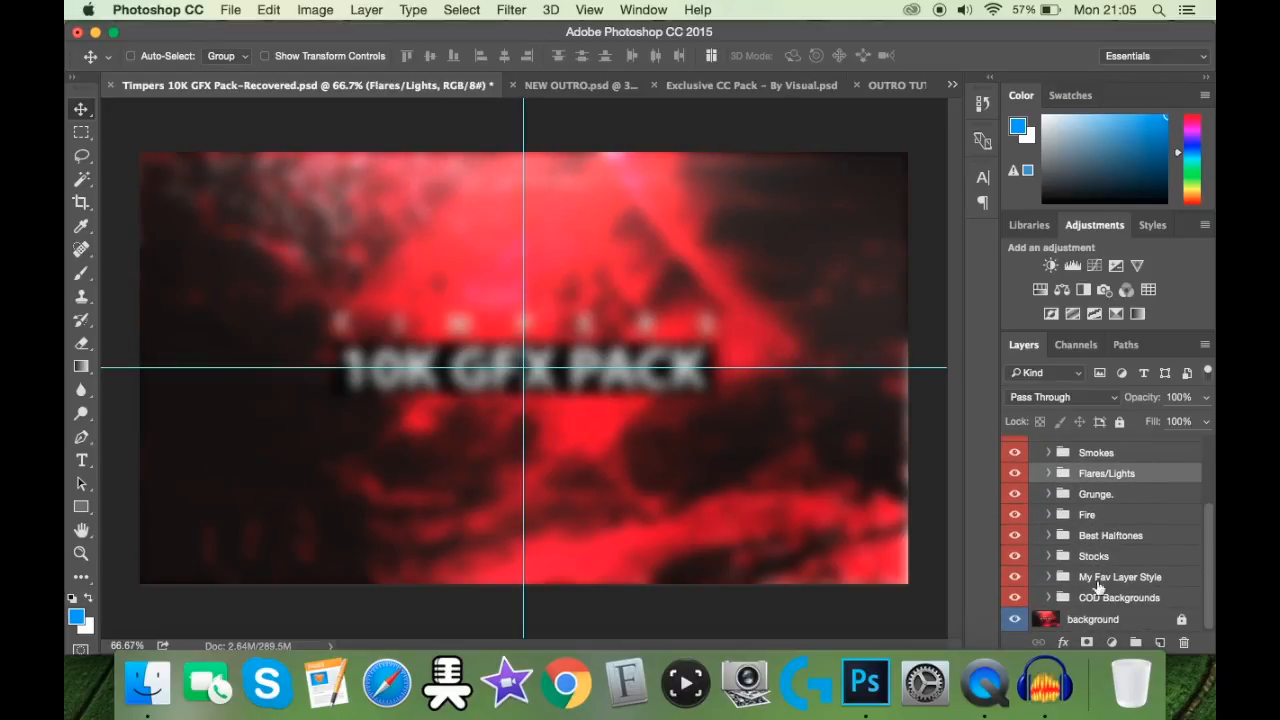
pyautogui.click(1050, 577)
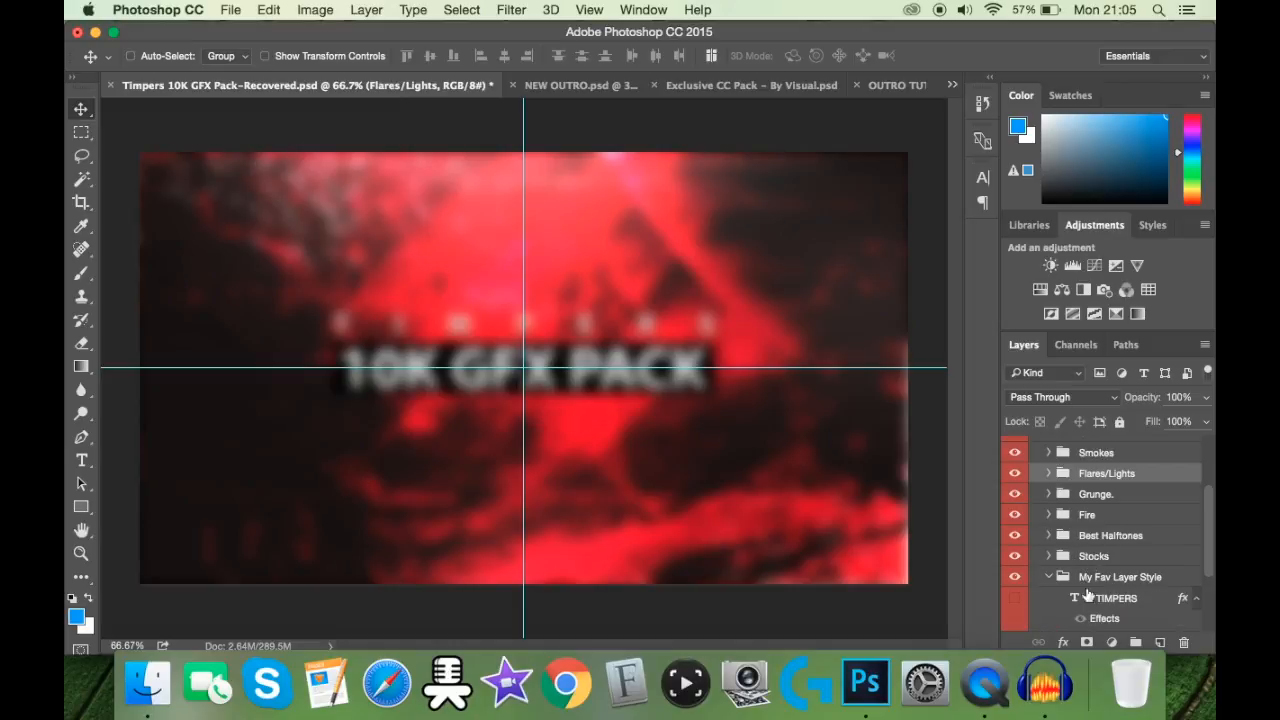
pyautogui.click(1090, 598)
pyautogui.click(1015, 533)
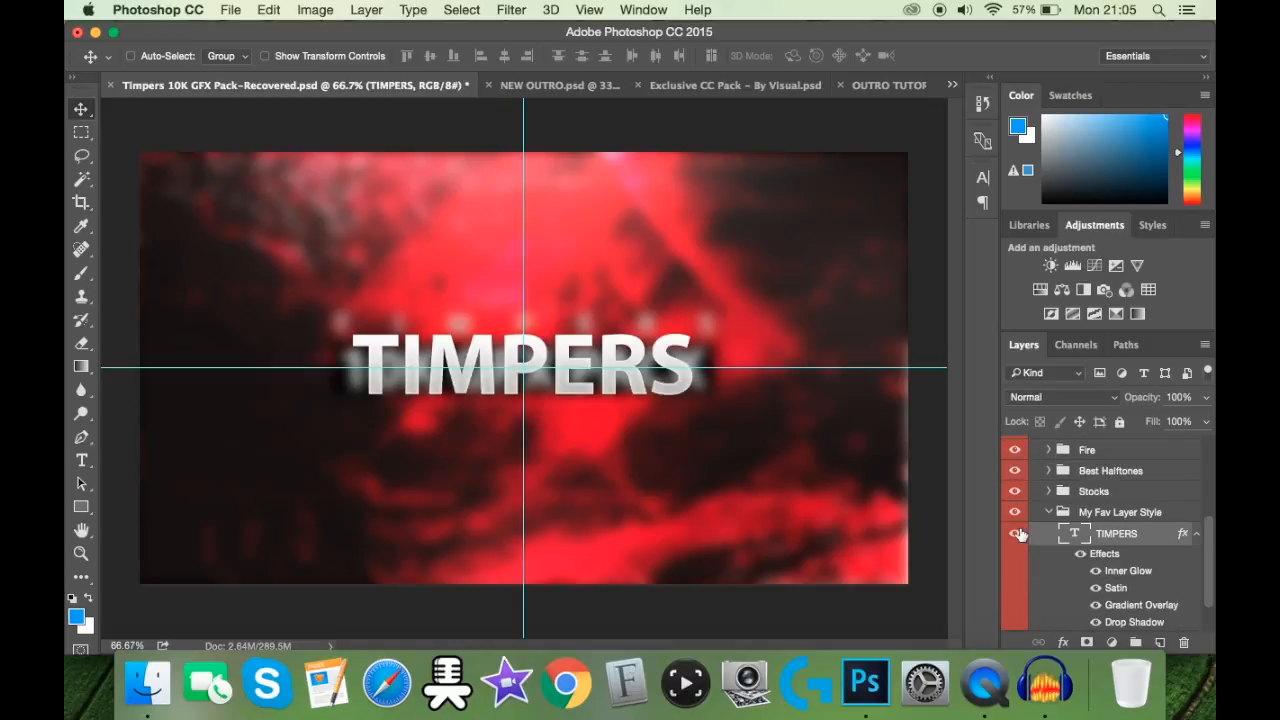
# Step: Copy the layer style of the TIMPERS text layer
pyautogui.rightClick(1117, 520)
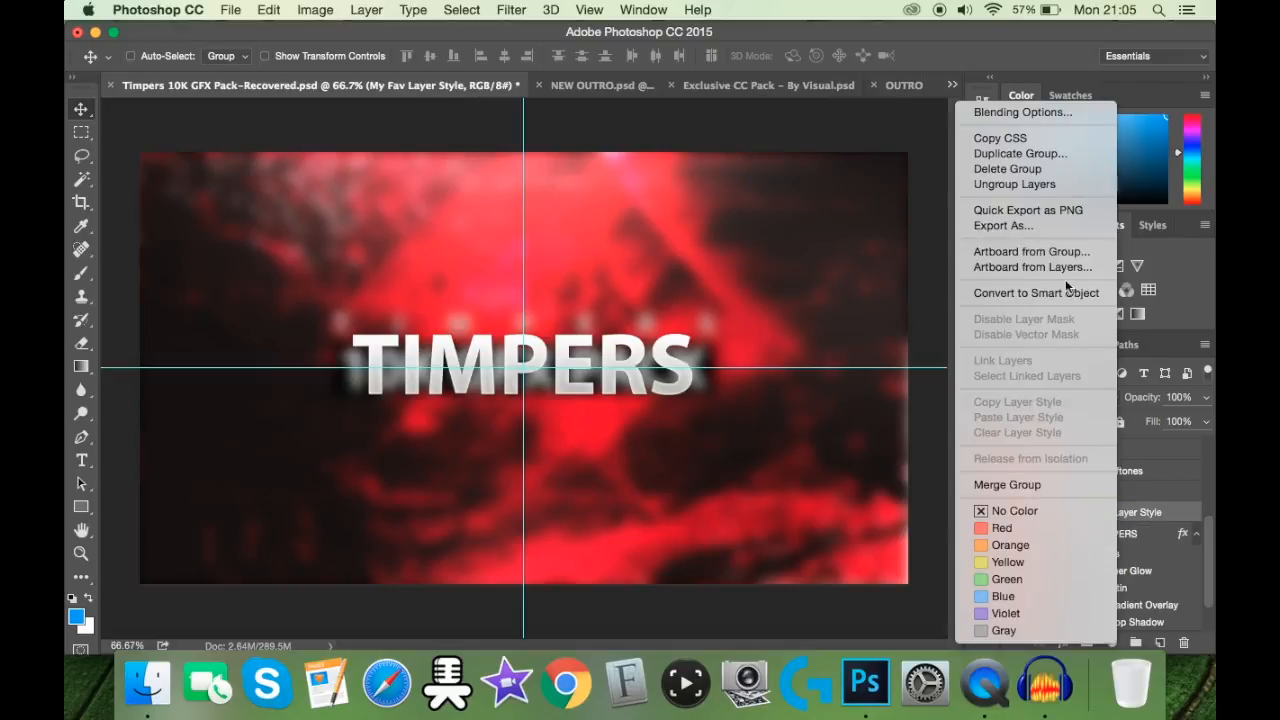
pyautogui.click(1142, 507)
pyautogui.click(1141, 540)
pyautogui.rightClick(1141, 540)
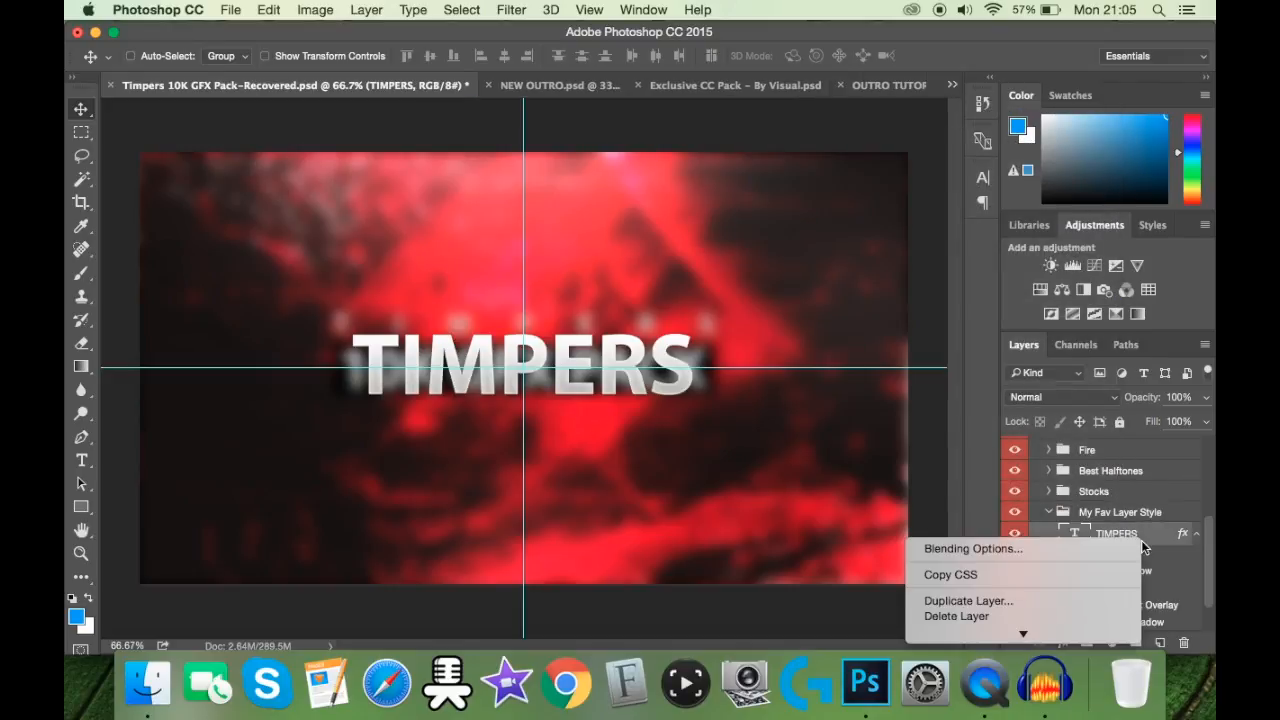
pyautogui.moveTo(1040, 636)
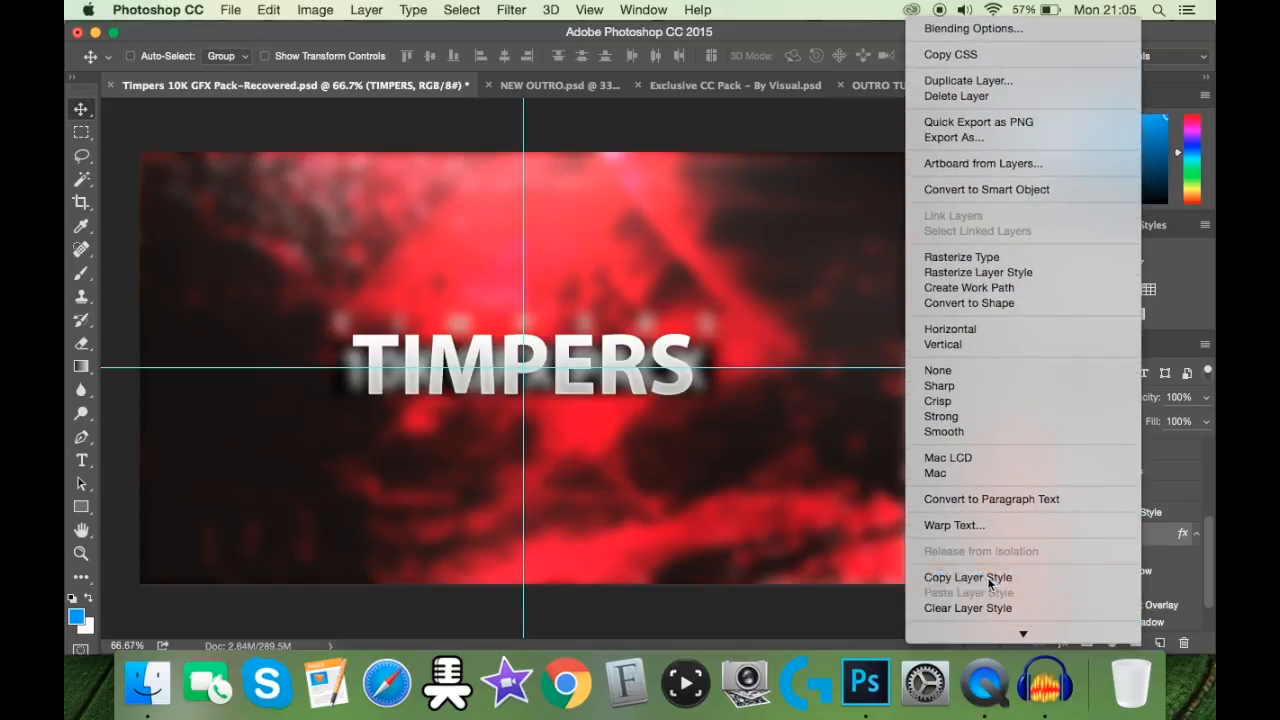
pyautogui.click(988, 568)
# Step: Switch to the OUTRO TUTORIAL document and paste the copied layer style onto the SILVERFIN layer
pyautogui.click(886, 88)
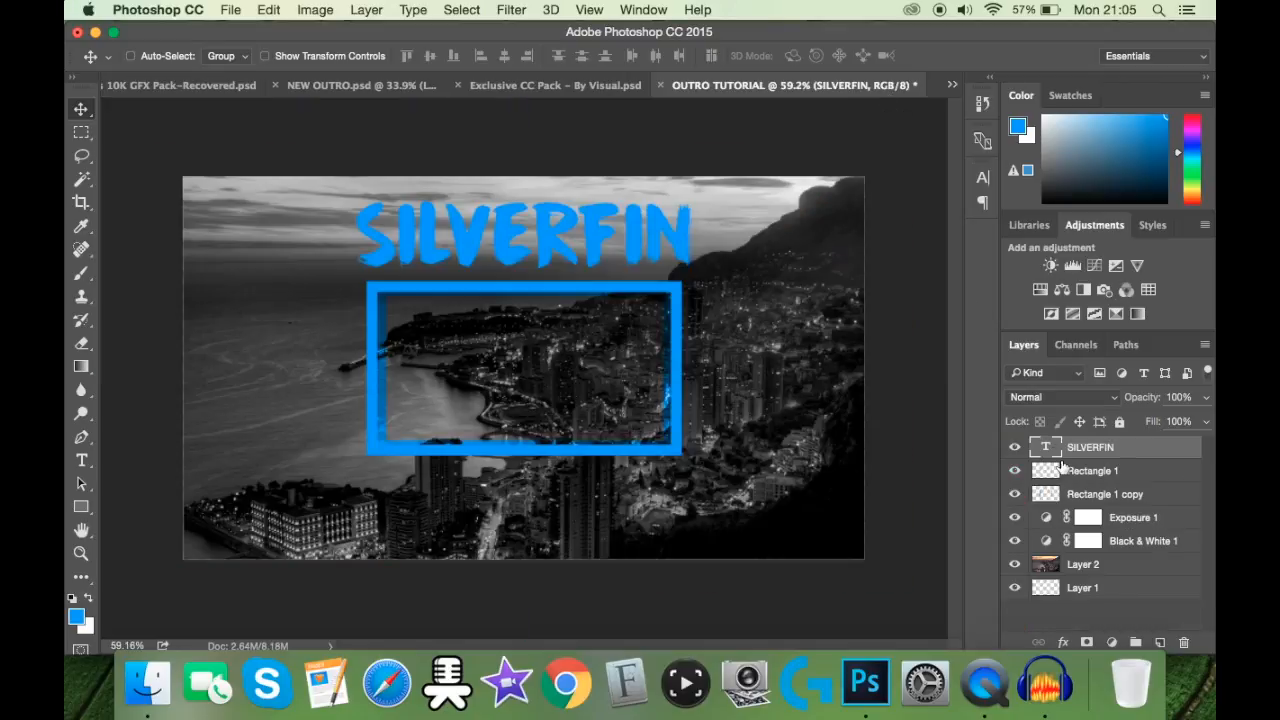
pyautogui.rightClick(1106, 459)
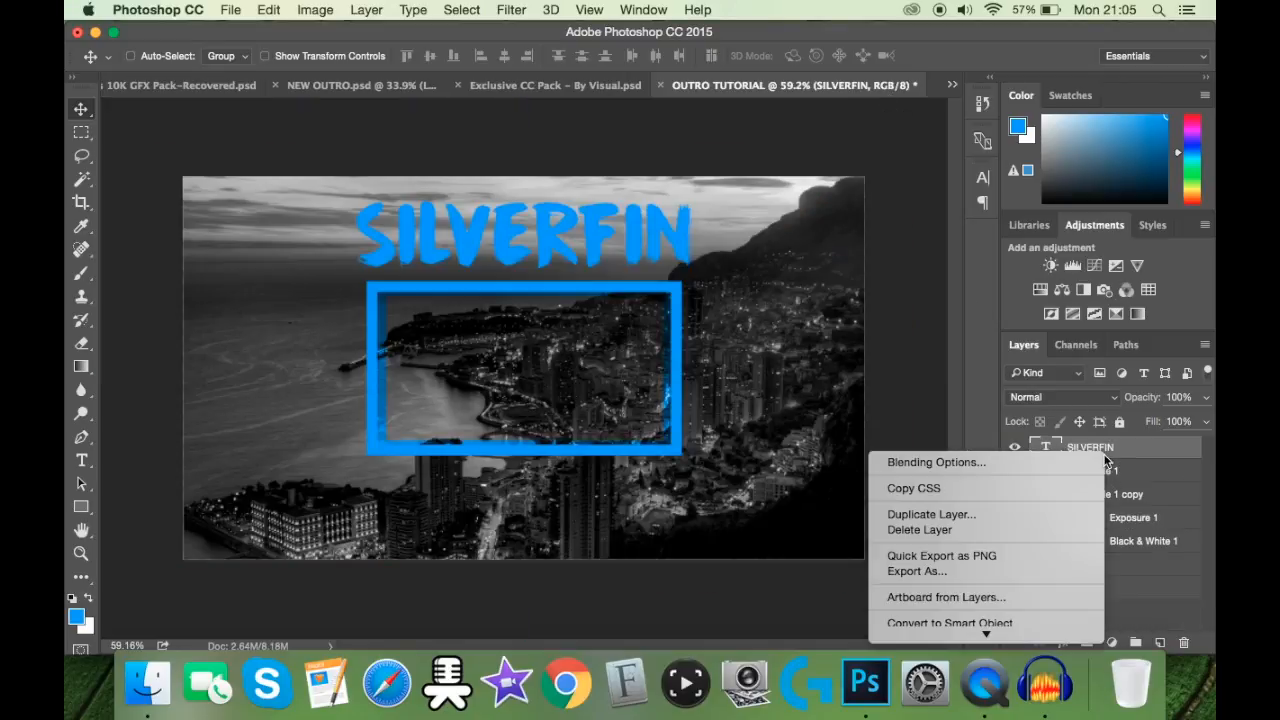
pyautogui.moveTo(986, 634)
pyautogui.scroll(-5, 986, 570)
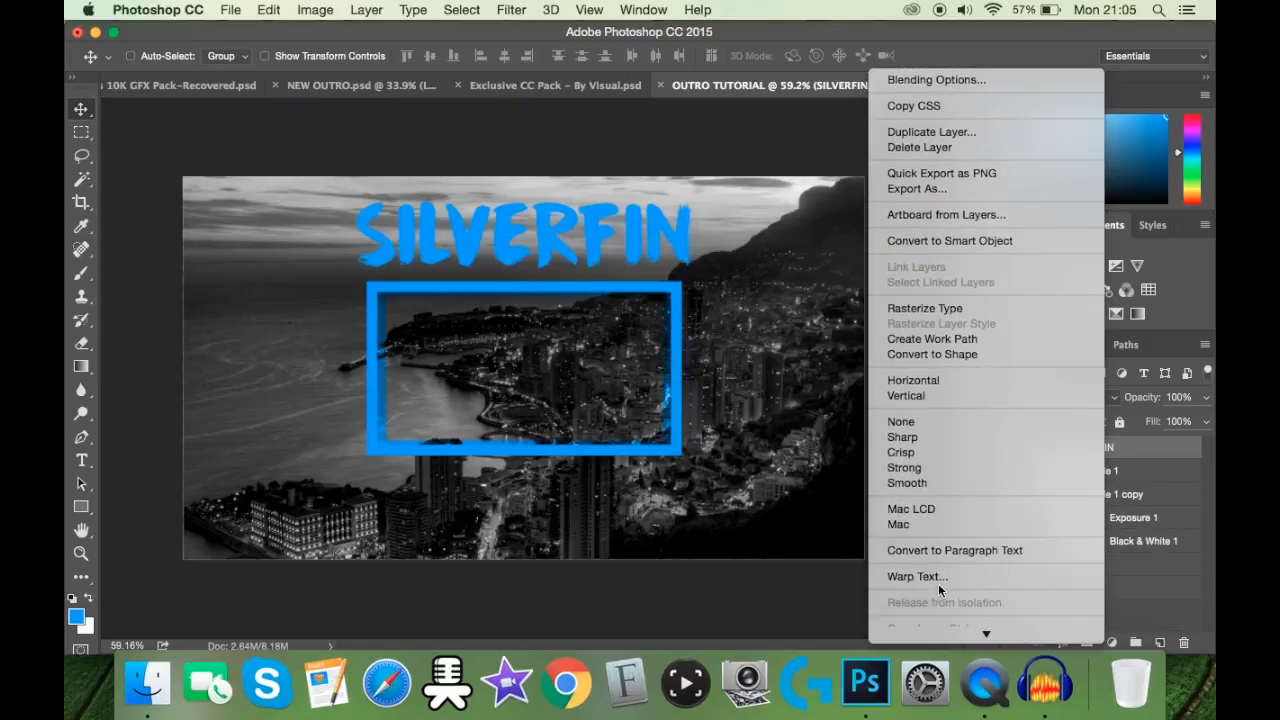
pyautogui.click(941, 568)
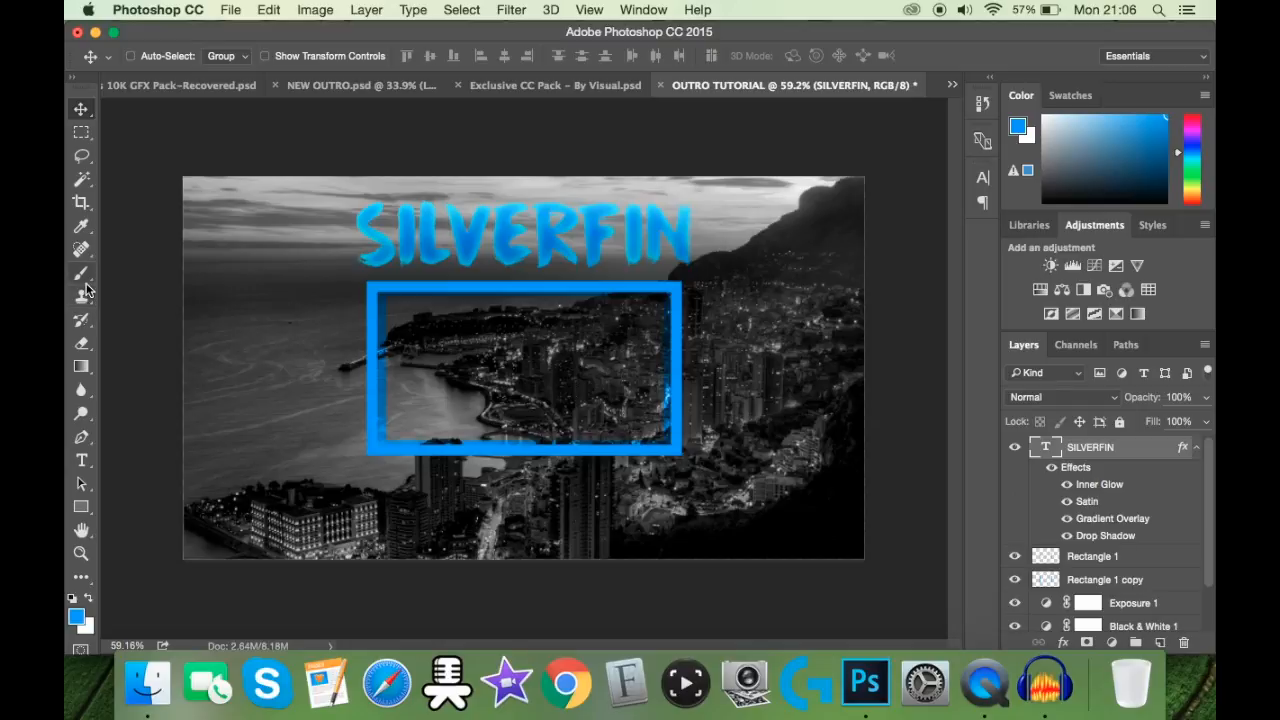
# Step: Change the text colour of the whole SILVERFIN title to white (ffffff) and commit the edit
pyautogui.click(82, 437)
pyautogui.click(82, 461)
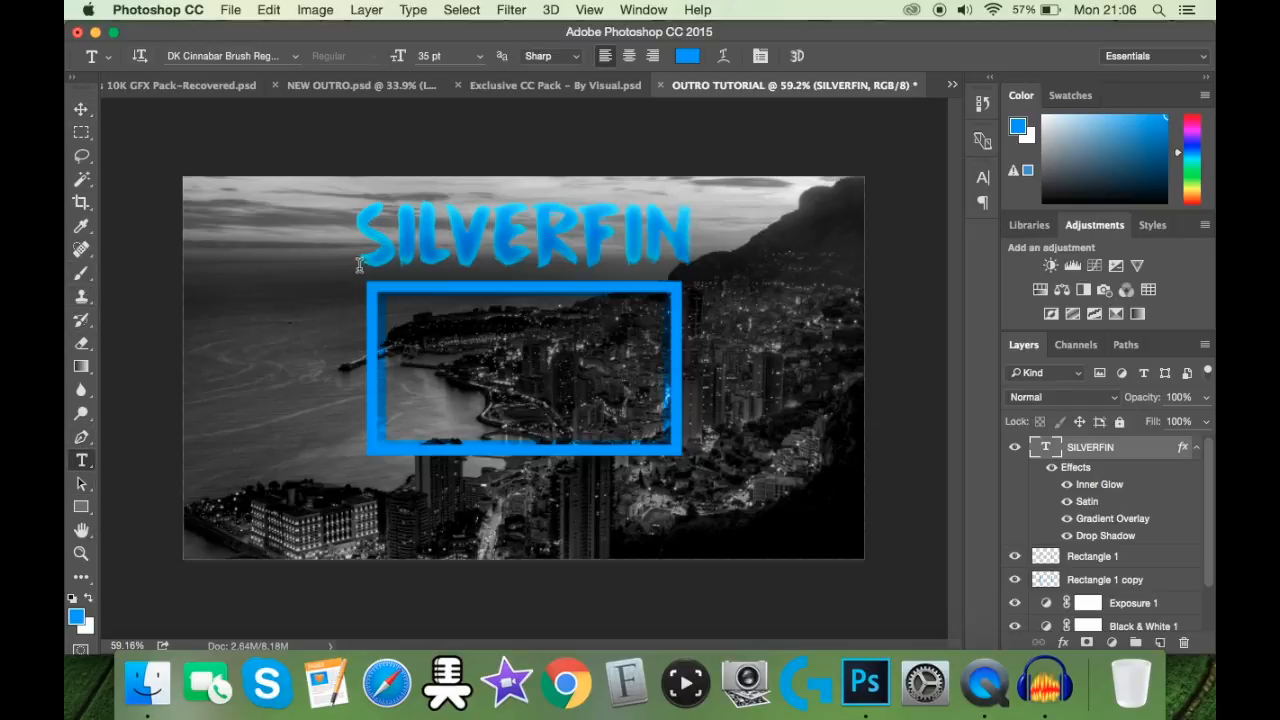
pyautogui.doubleClick(362, 255)
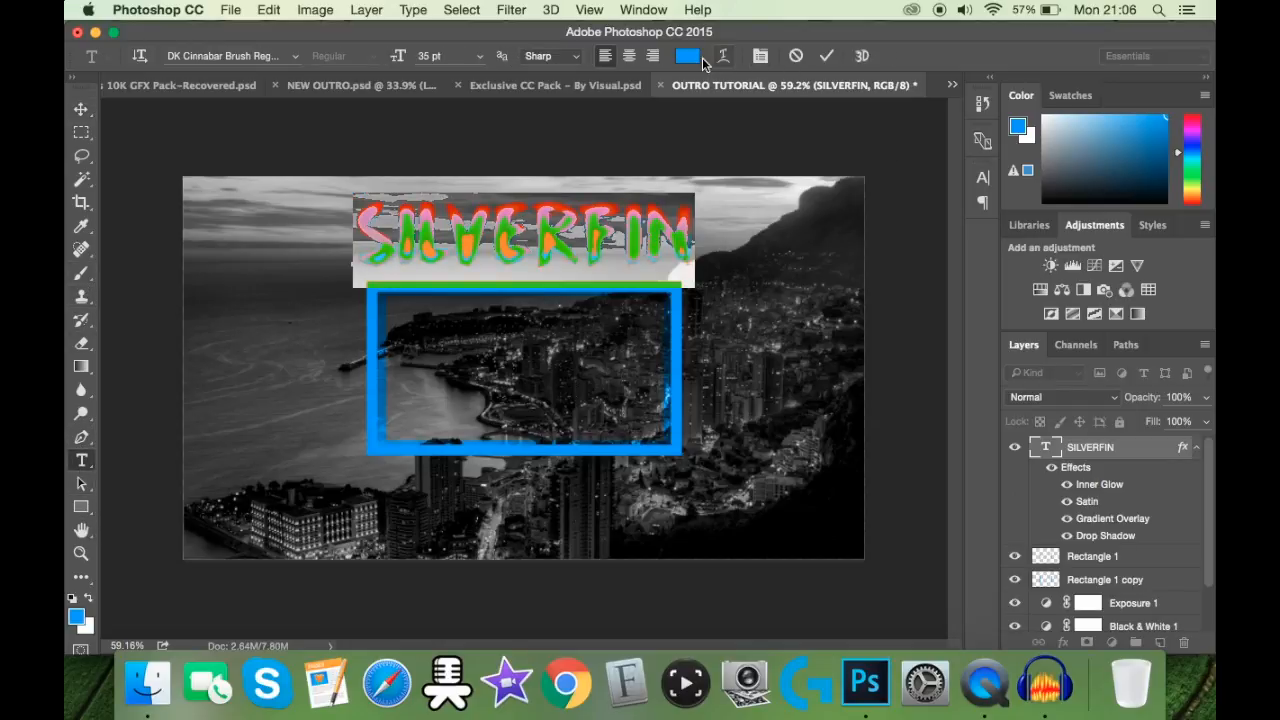
pyautogui.click(689, 56)
pyautogui.write('ffffff')
pyautogui.click(1108, 168)
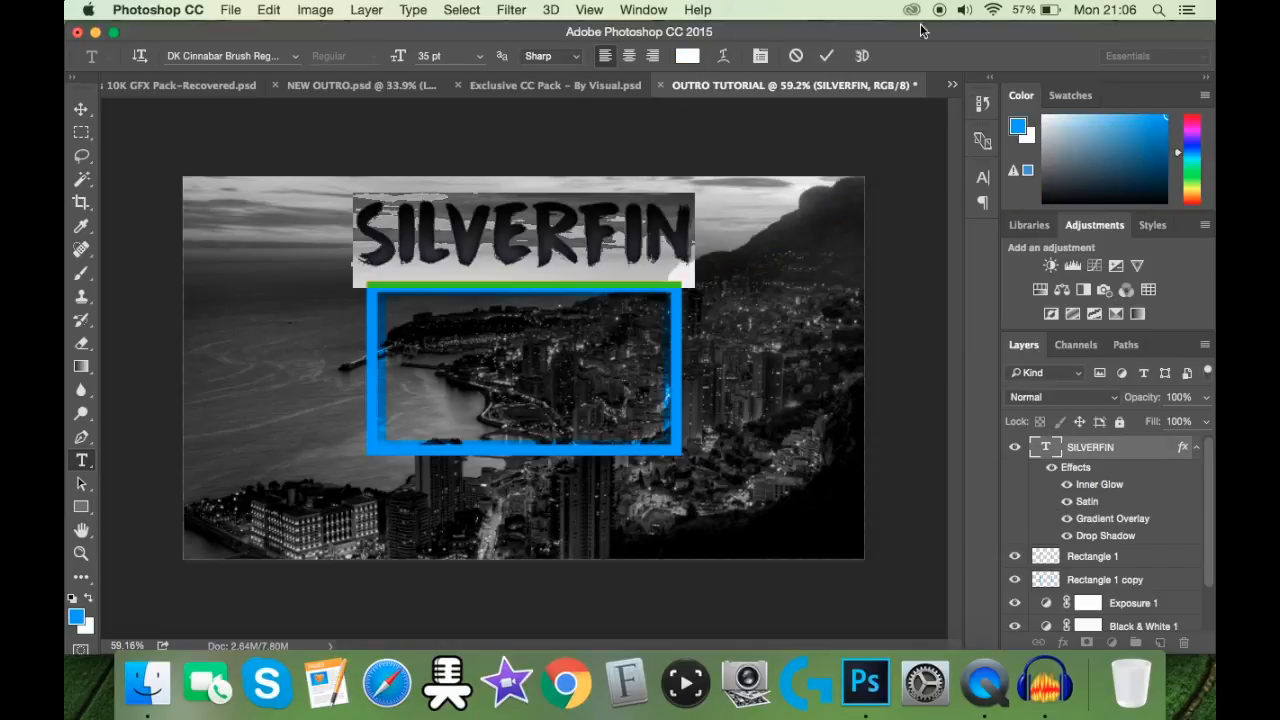
pyautogui.click(825, 56)
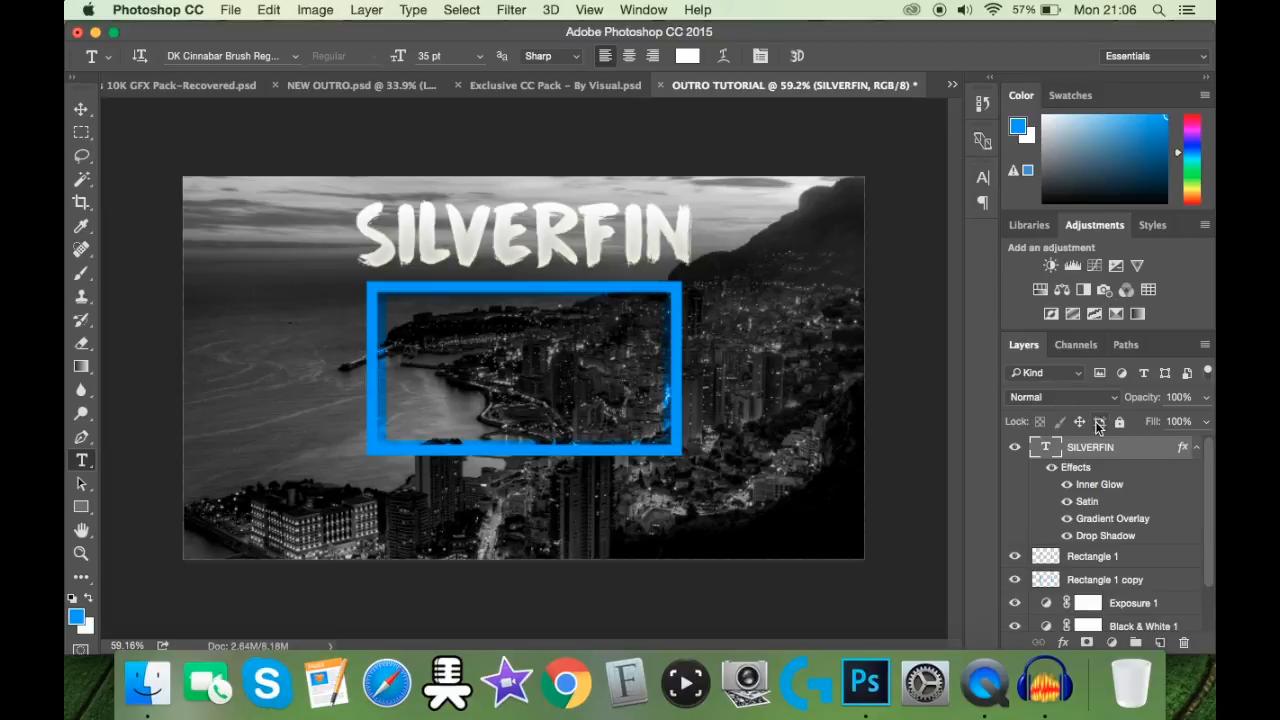
# Step: Open the SILVERFIN layer's Drop Shadow settings and set the shadow opacity to 100%
pyautogui.rightClick(1092, 452)
pyautogui.click(1057, 456)
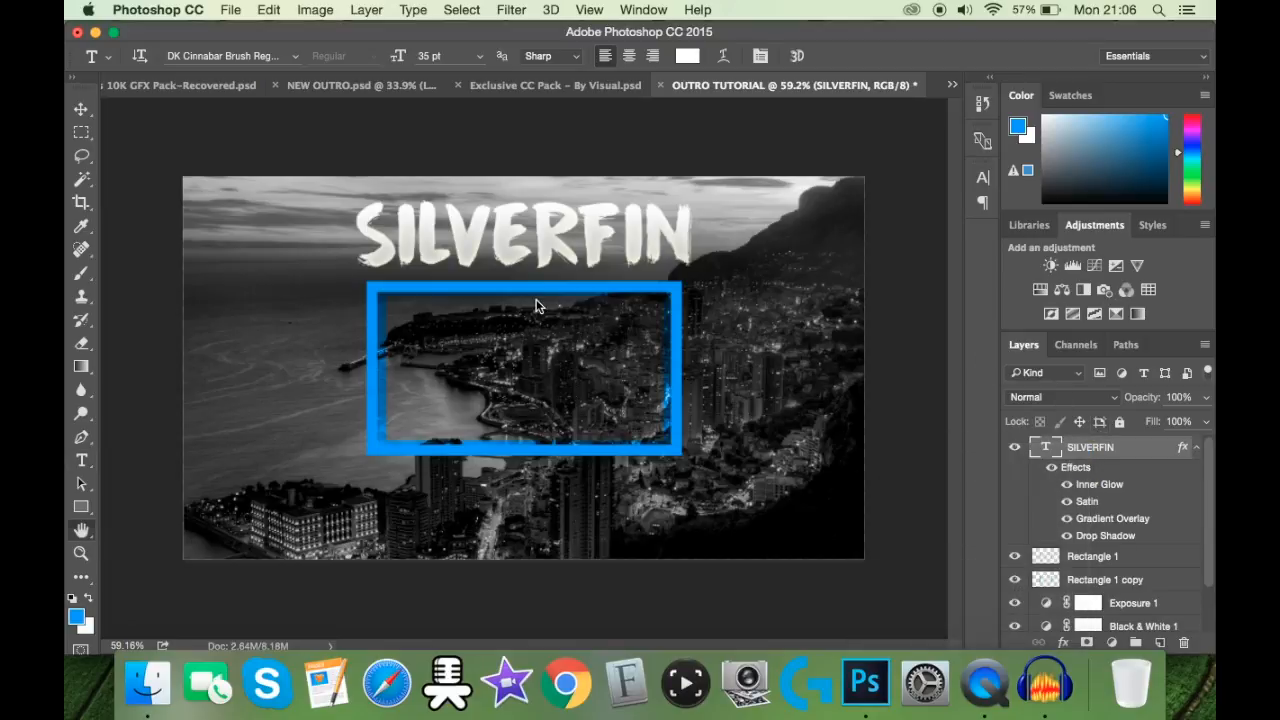
pyautogui.click(412, 435)
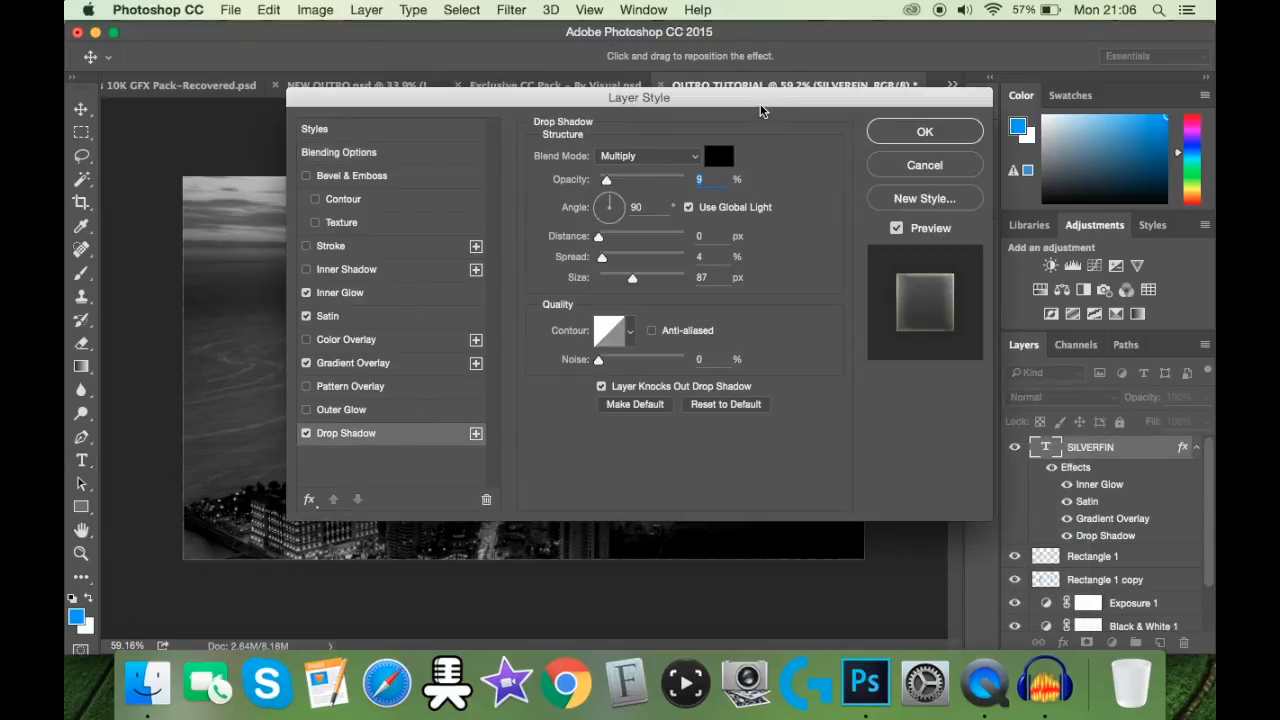
pyautogui.moveTo(760, 105); pyautogui.dragTo(1031, 104)
pyautogui.moveTo(876, 182); pyautogui.dragTo(1213, 180)
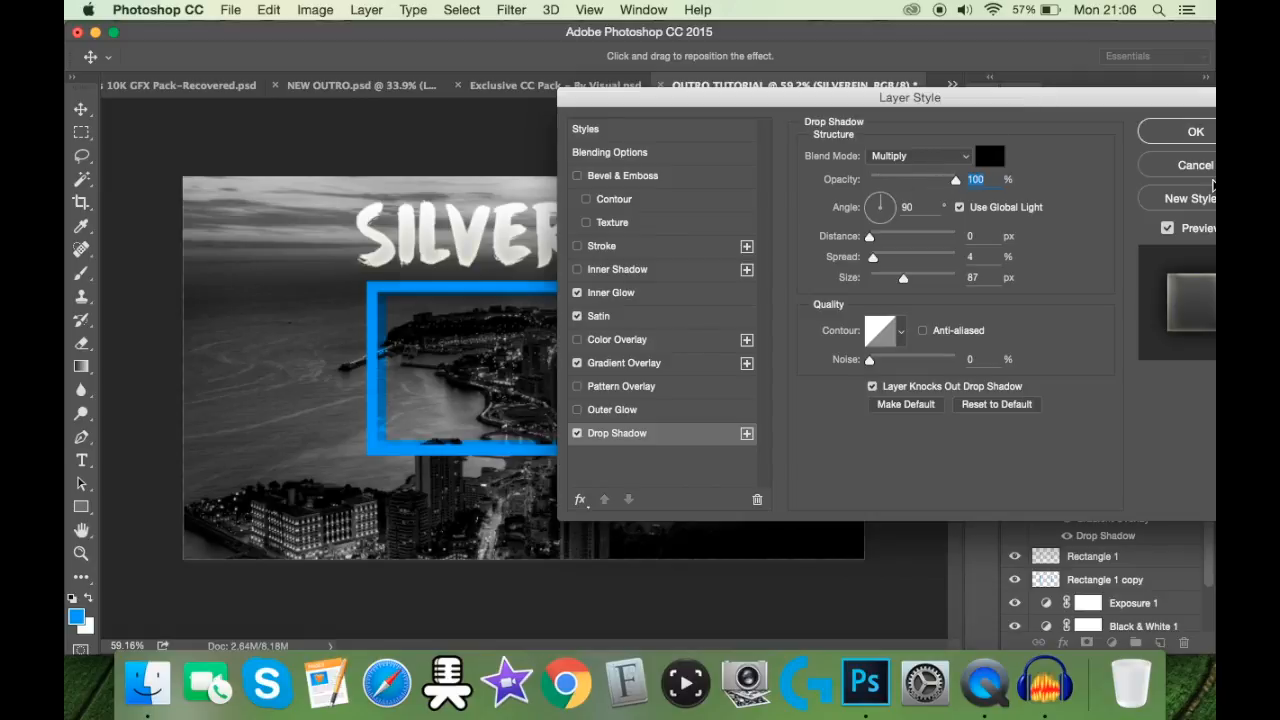
# Step: Try a drop shadow size of 30 px with a spread of 15%
pyautogui.doubleClick(984, 277)
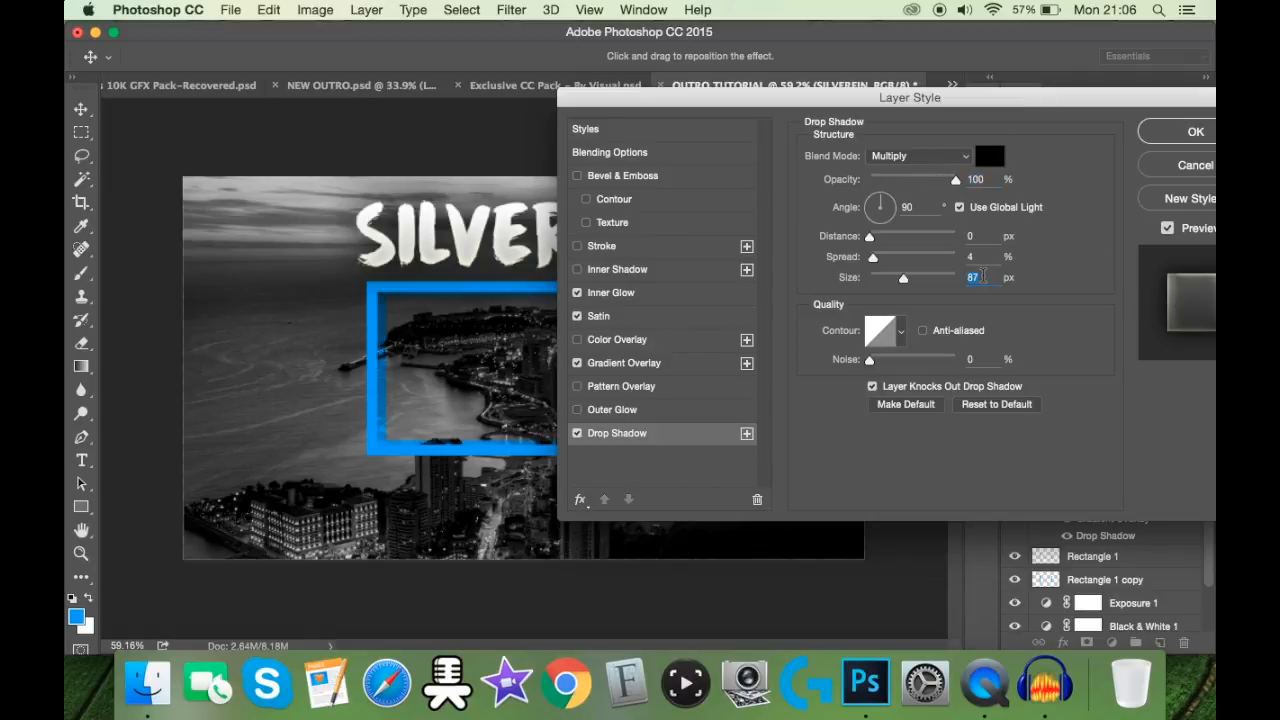
pyautogui.write('30')
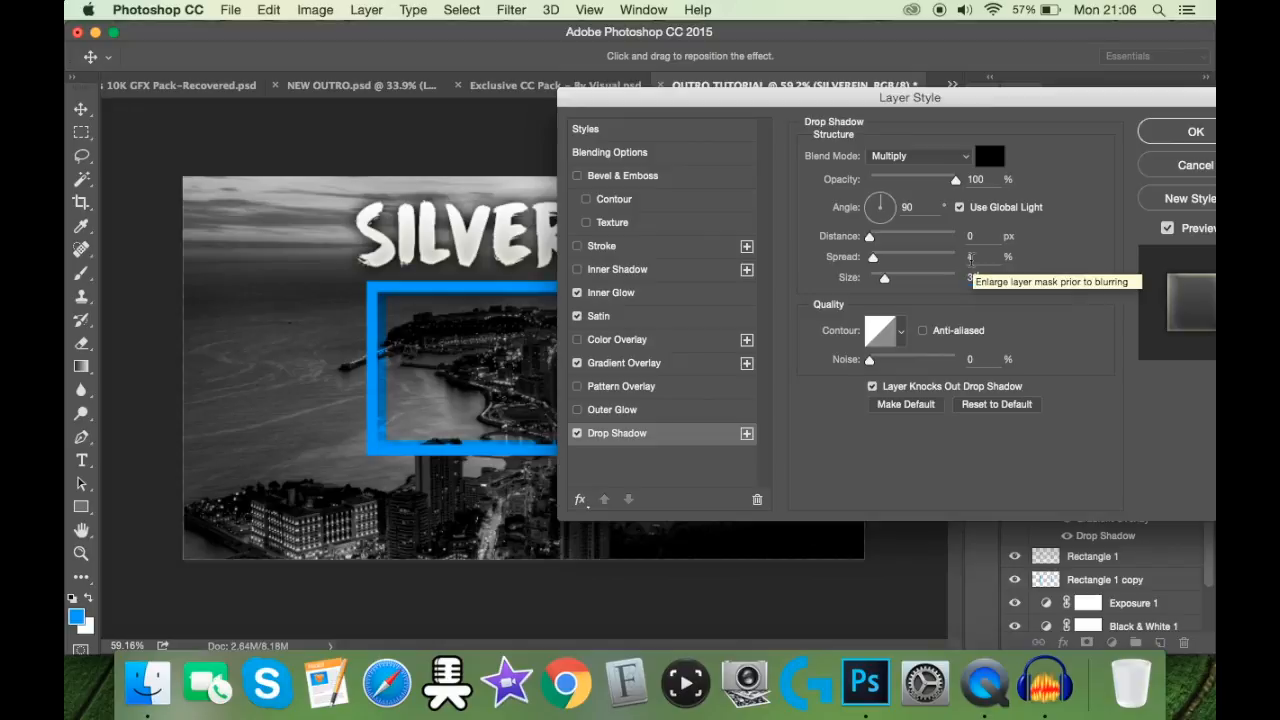
pyautogui.doubleClick(978, 257)
pyautogui.write('15')
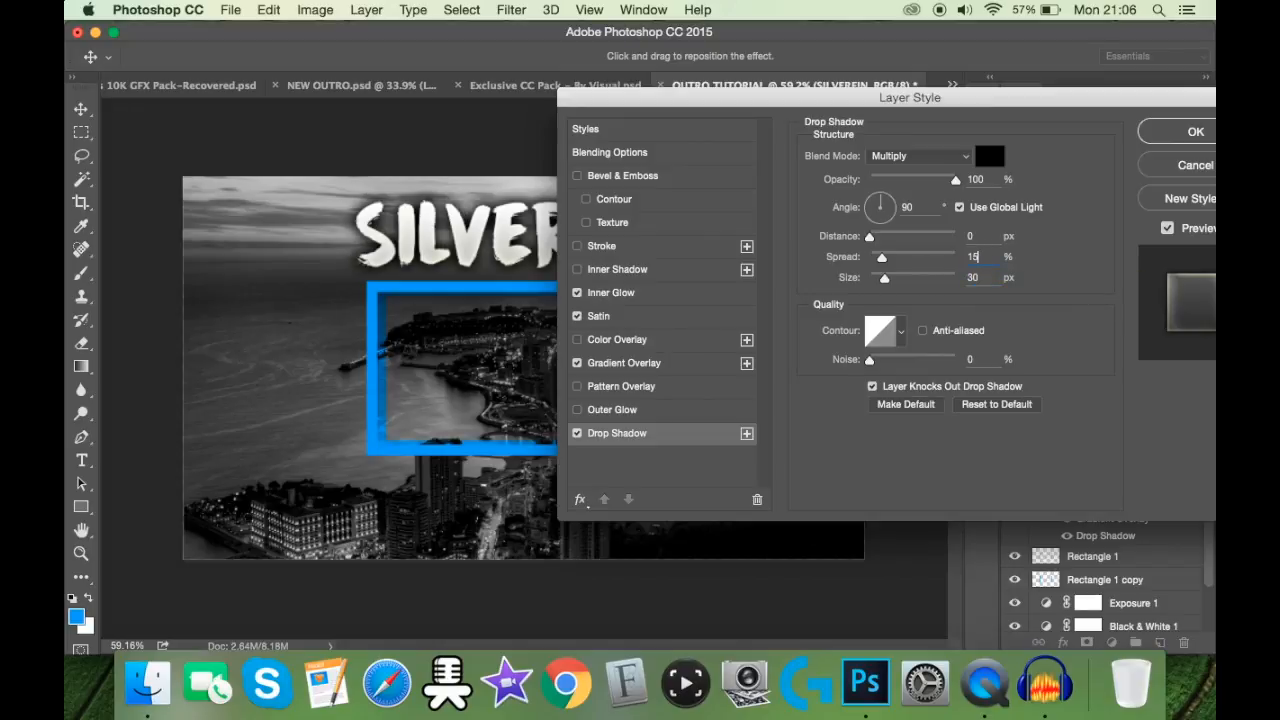
# Step: Set the drop shadow's distance to 5 px, spread to 10% and size to 20 px, and apply the layer style
pyautogui.click(978, 235)
pyautogui.write('5')
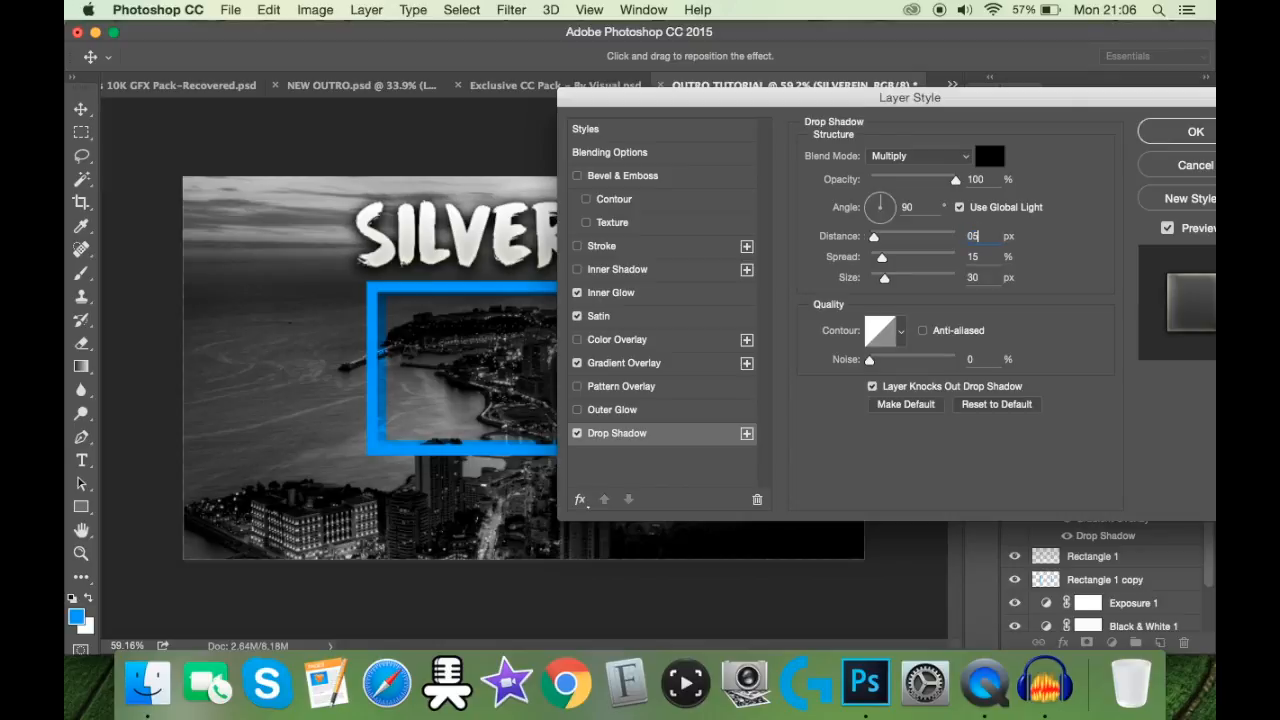
pyautogui.press('BackSpace')
pyautogui.press('BackSpace')
pyautogui.write('5')
pyautogui.press('Tab')
pyautogui.write('10')
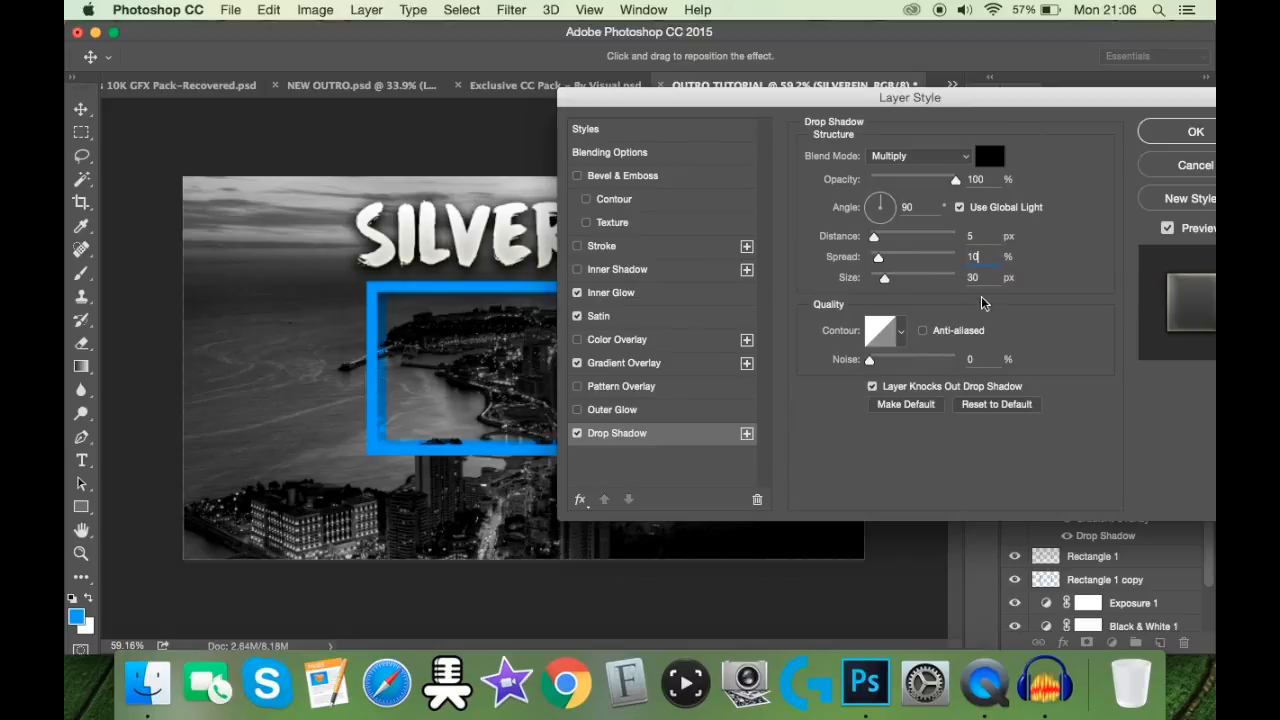
pyautogui.press('Tab')
pyautogui.write('20')
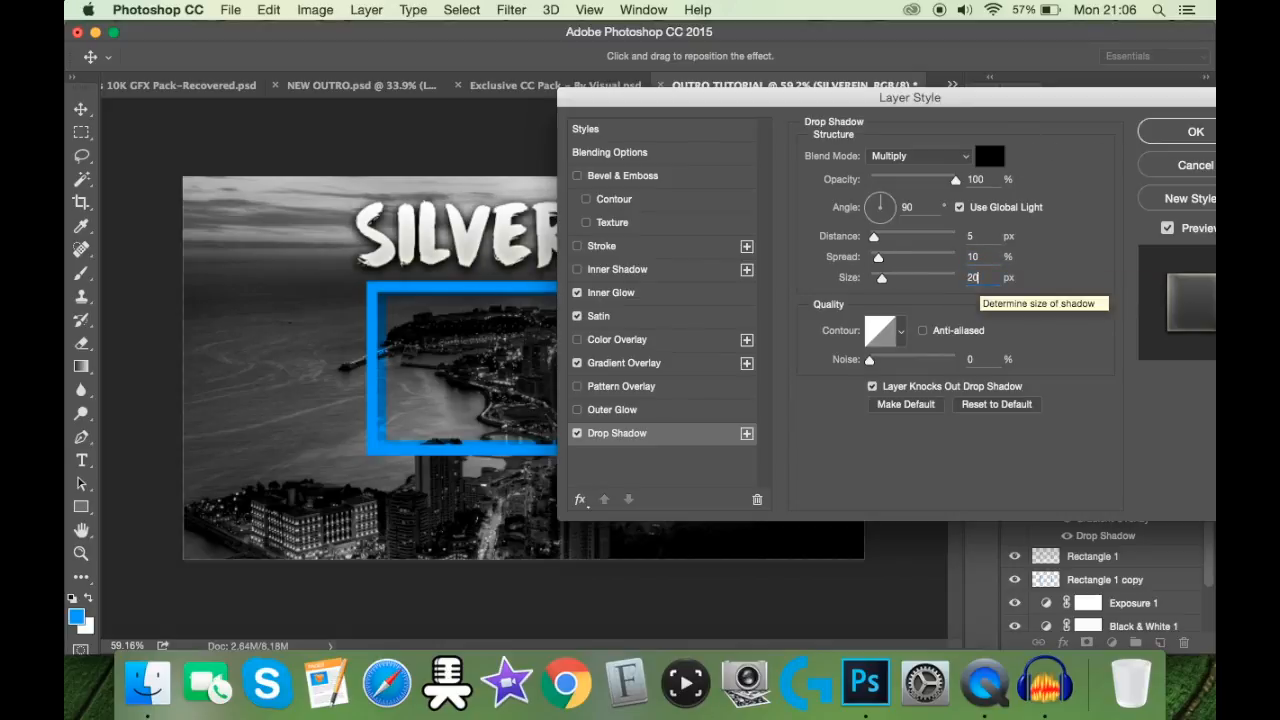
pyautogui.click(1163, 127)
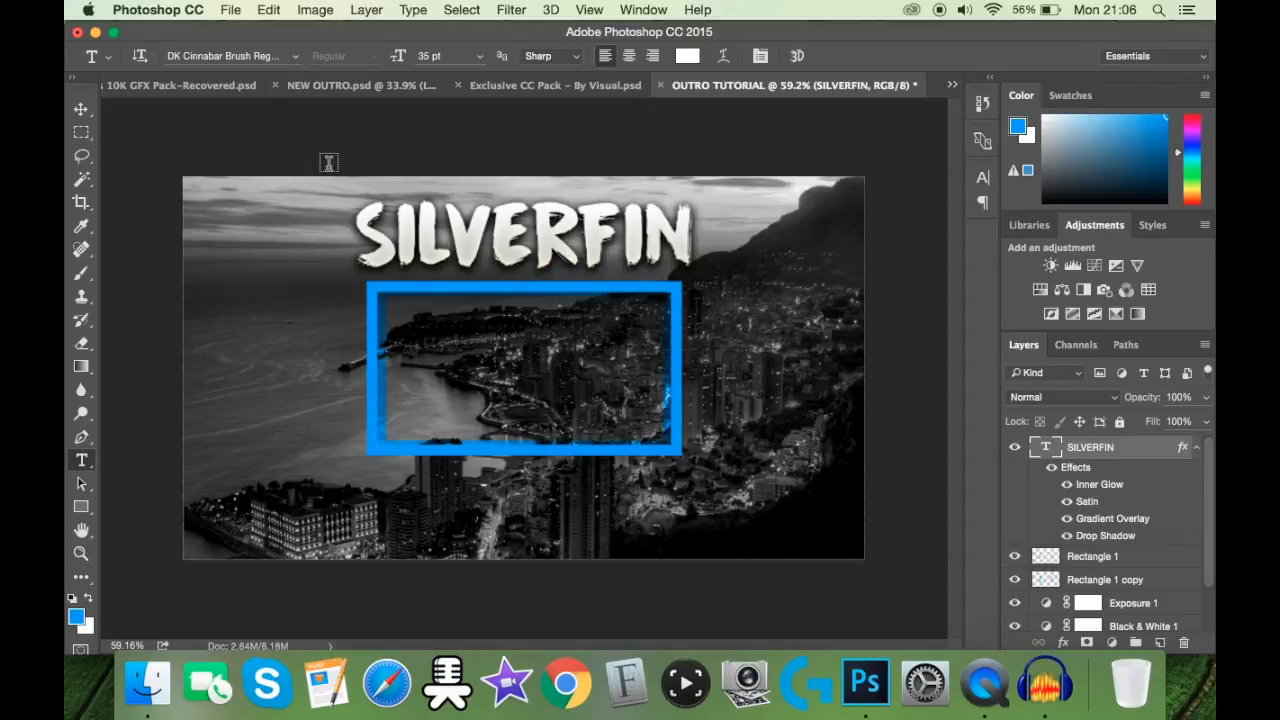
# Step: Nudge the SILVERFIN title slightly upward, away from the blue frame
pyautogui.click(83, 114)
pyautogui.press('Up')
pyautogui.press('Up')
pyautogui.press('Up')
pyautogui.press('Up')
pyautogui.press('Up')
pyautogui.press('Up')
pyautogui.press('Up')
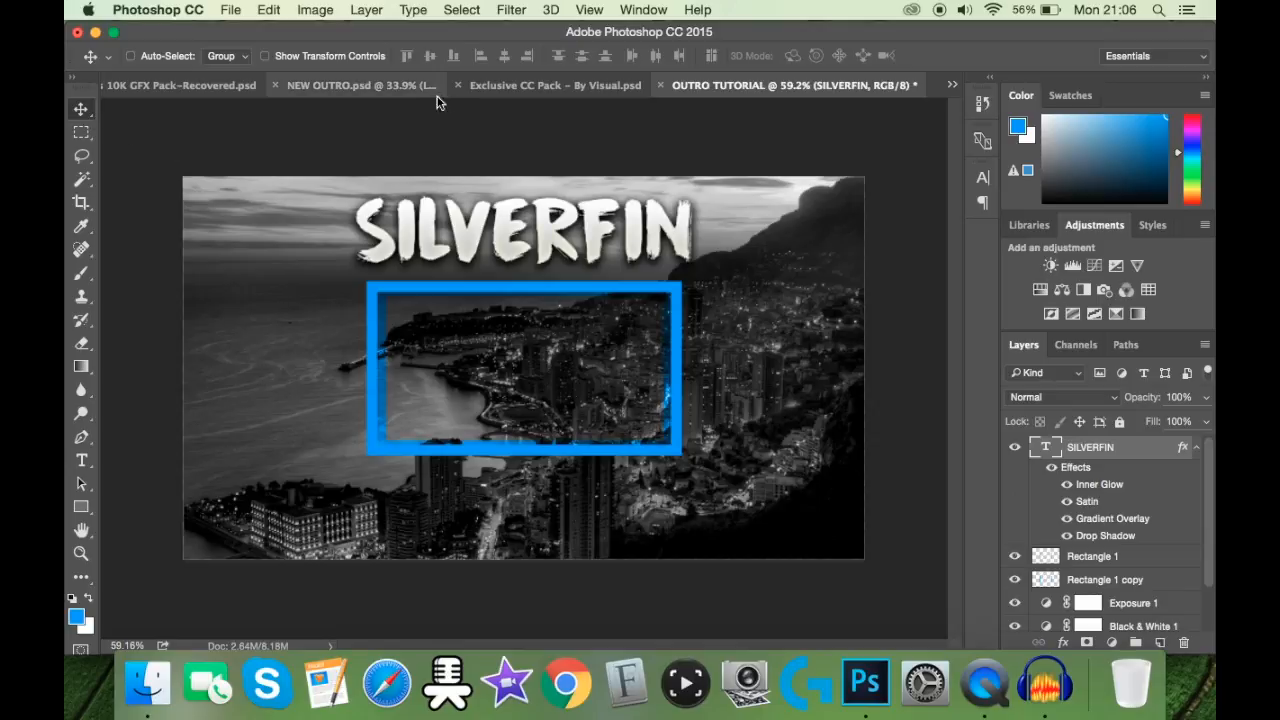
# Step: Return to the Timpers 10K GFX Pack document, hide the TIMPERS layer and collapse the My Fav Layer Style group
pyautogui.click(185, 89)
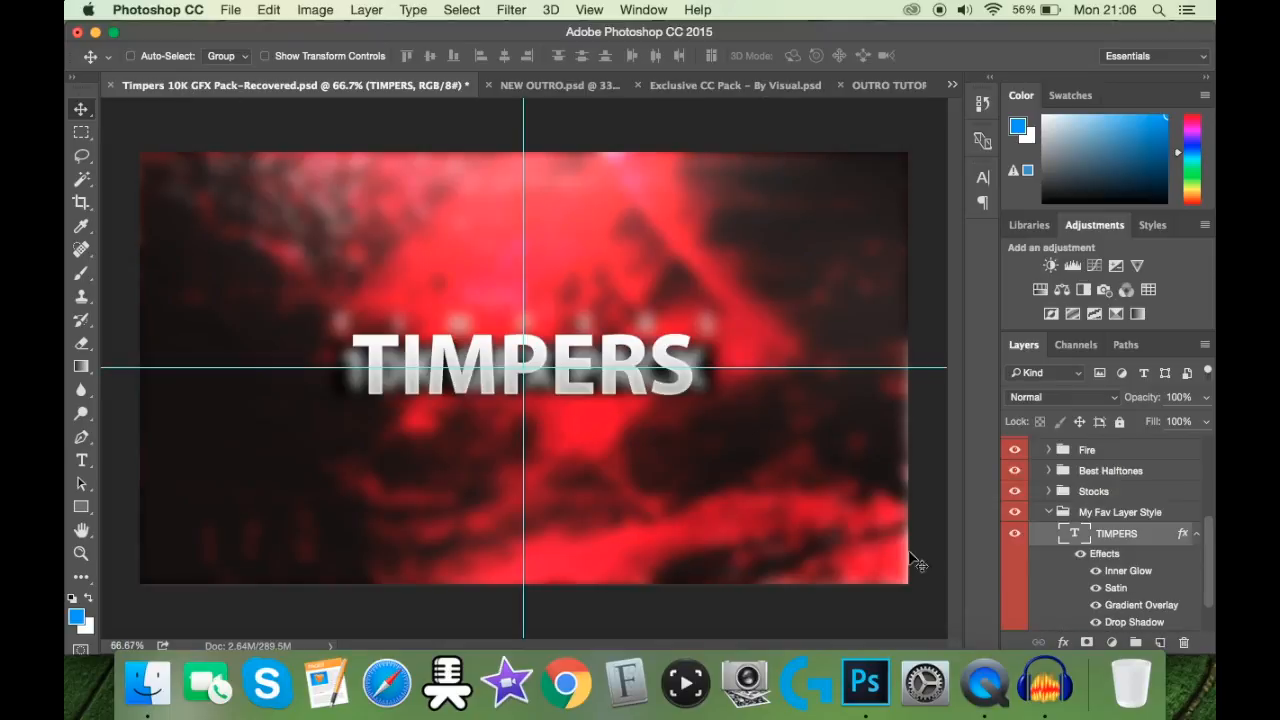
pyautogui.click(1016, 535)
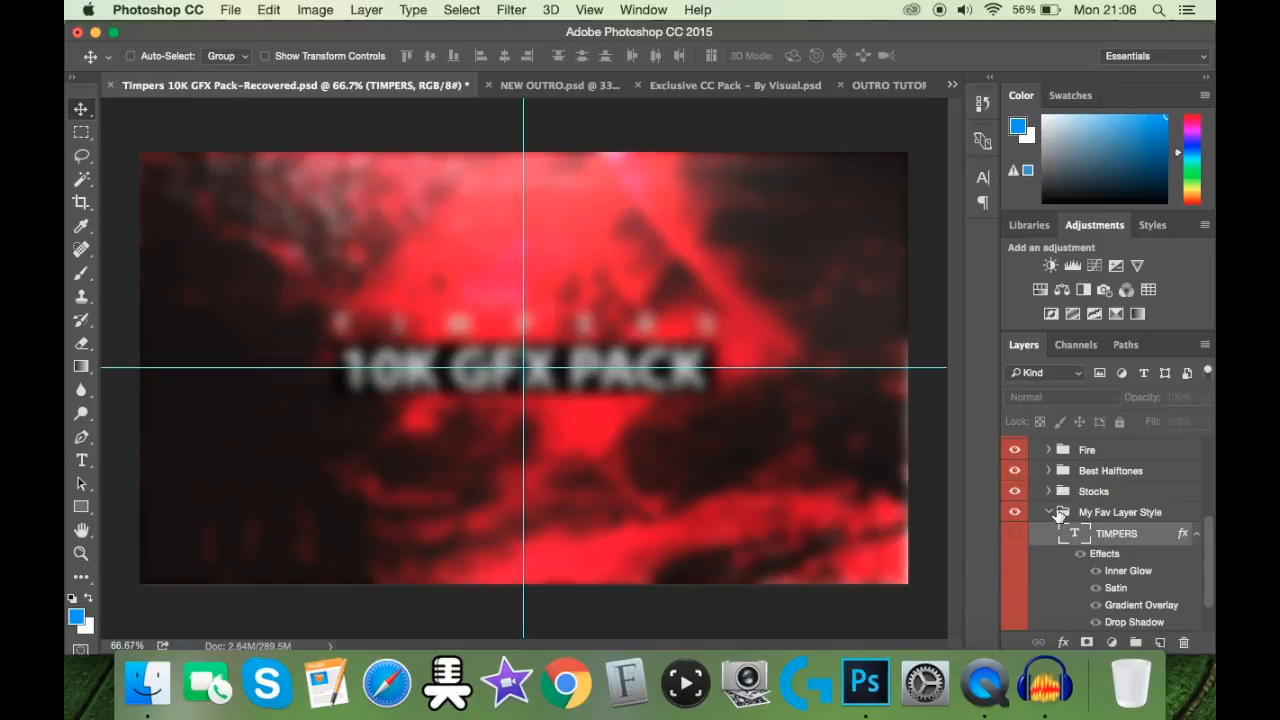
pyautogui.click(1049, 512)
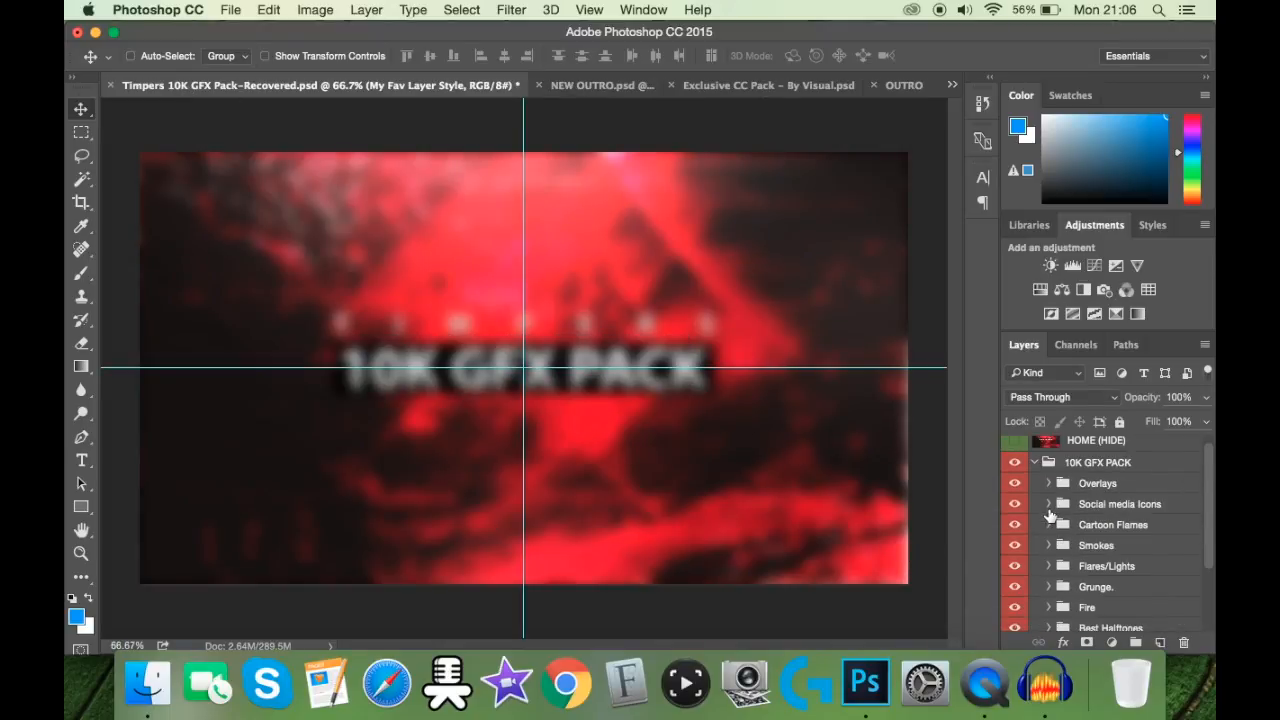
# Step: Expand the Cartoon Flames group, then show and select its first 10K layer, the blue flame
pyautogui.click(1048, 525)
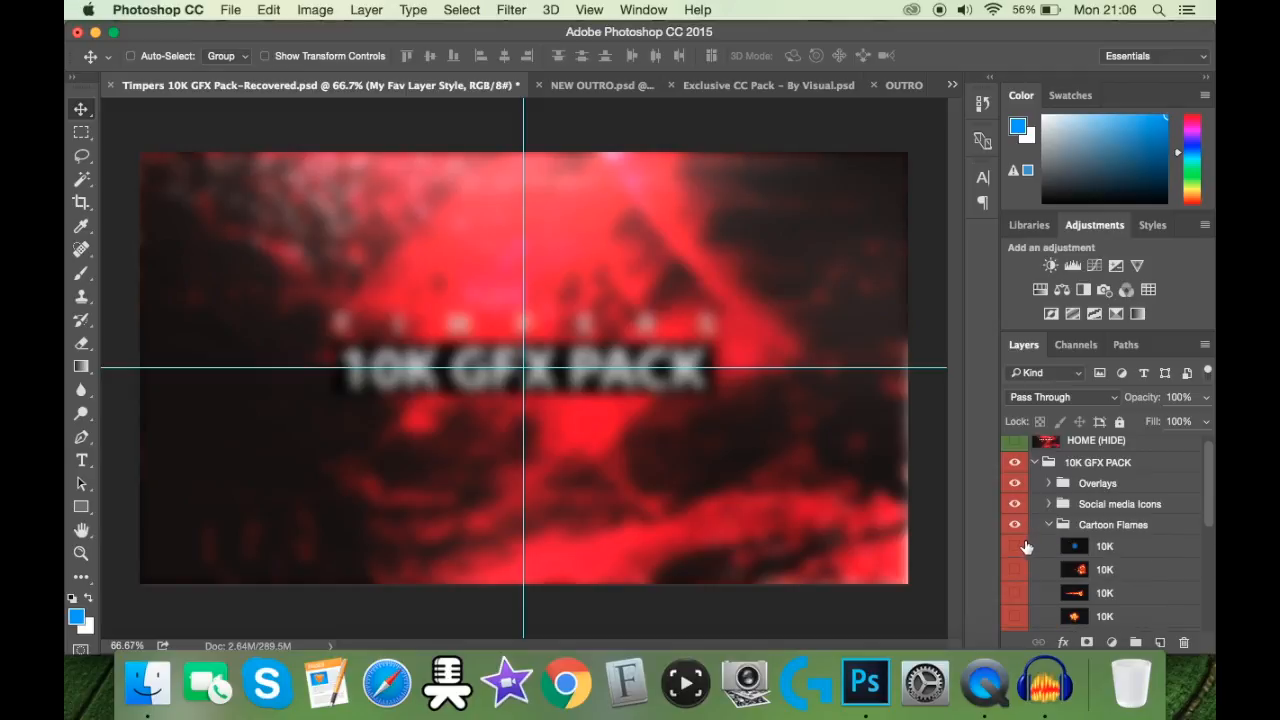
pyautogui.click(1016, 546)
pyautogui.click(1106, 547)
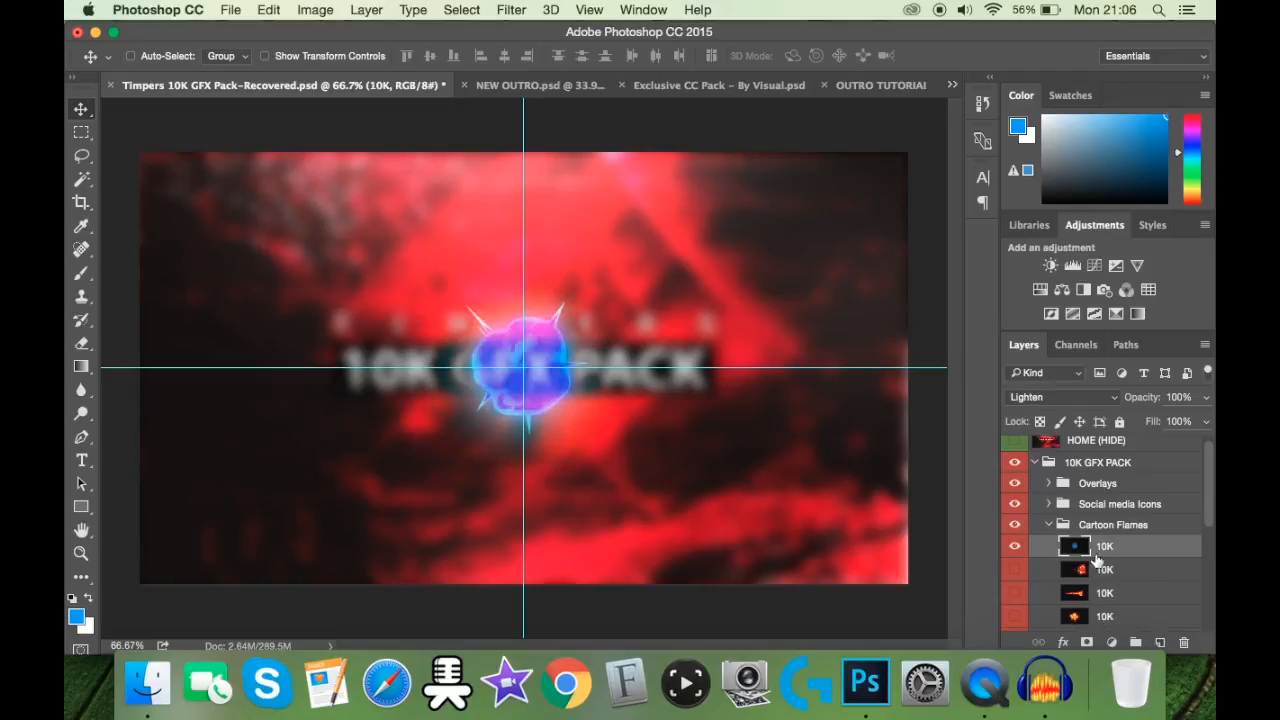
pyautogui.press('super+u')
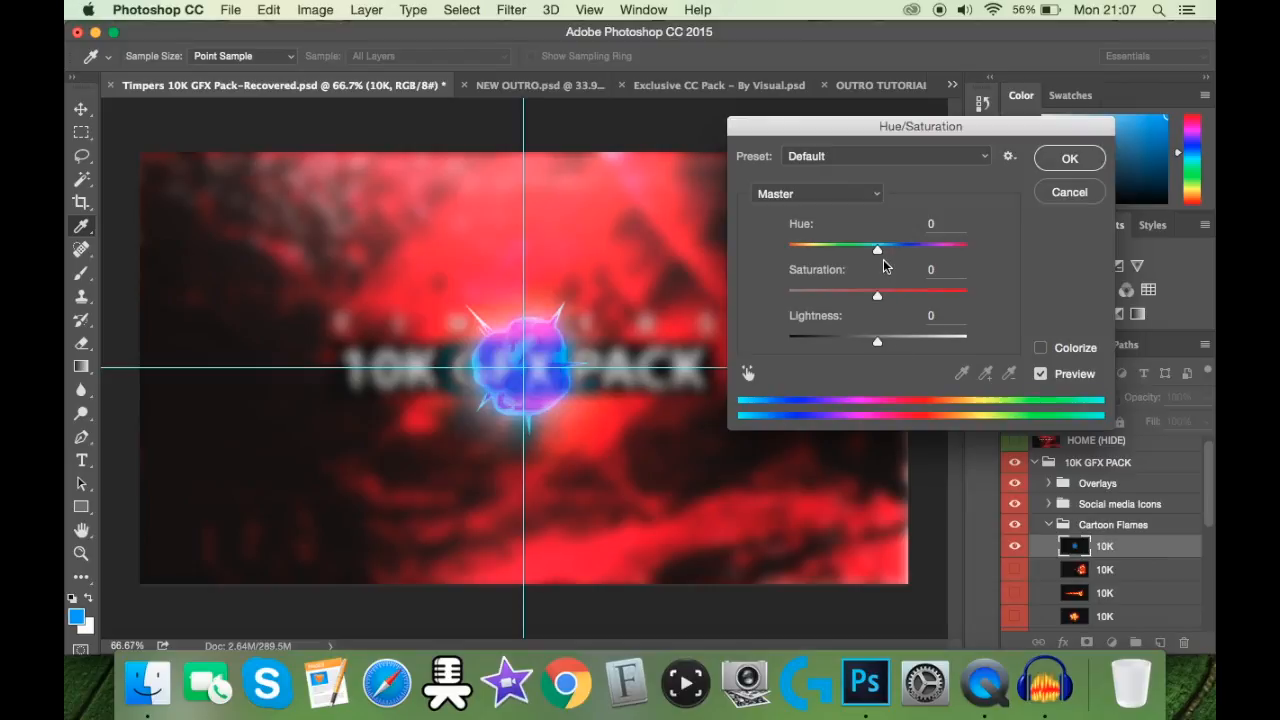
pyautogui.moveTo(878, 250); pyautogui.dragTo(741, 288)
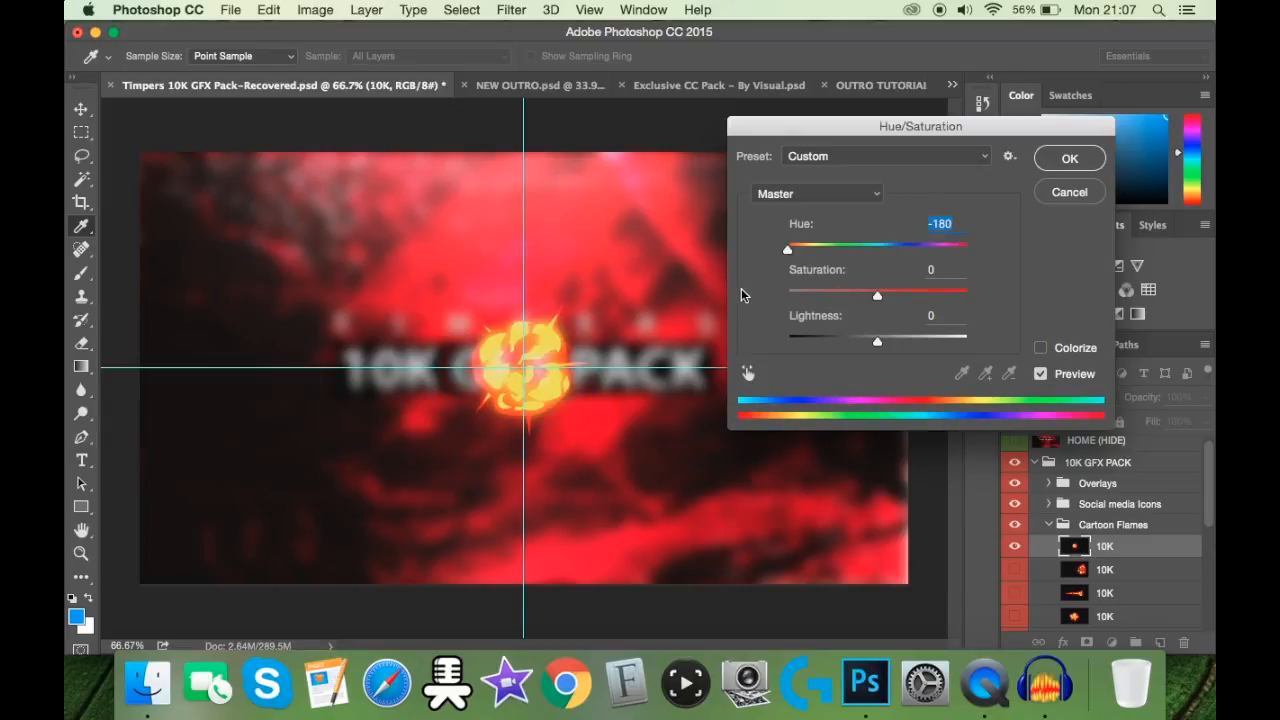
pyautogui.click(1069, 192)
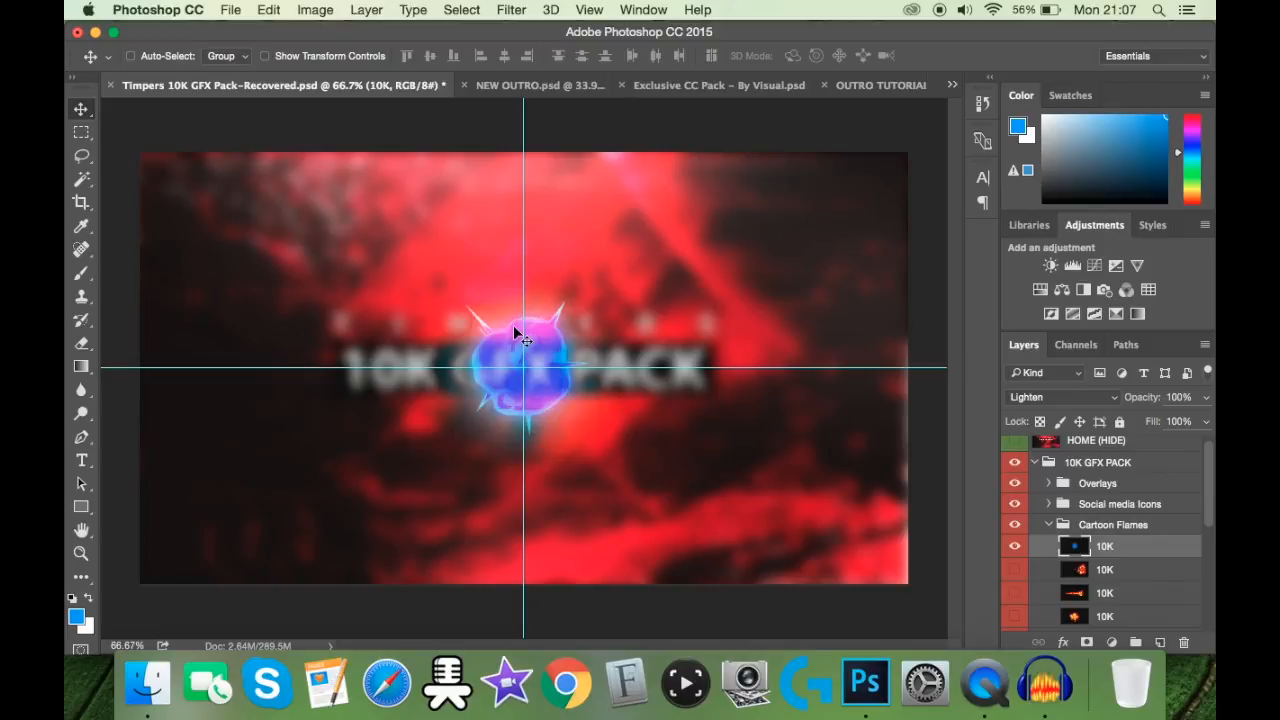
# Step: Copy the blue flame into the OUTRO TUTORIAL document and place it just left of the SILVERFIN title
pyautogui.moveTo(523, 335); pyautogui.dragTo(899, 101)
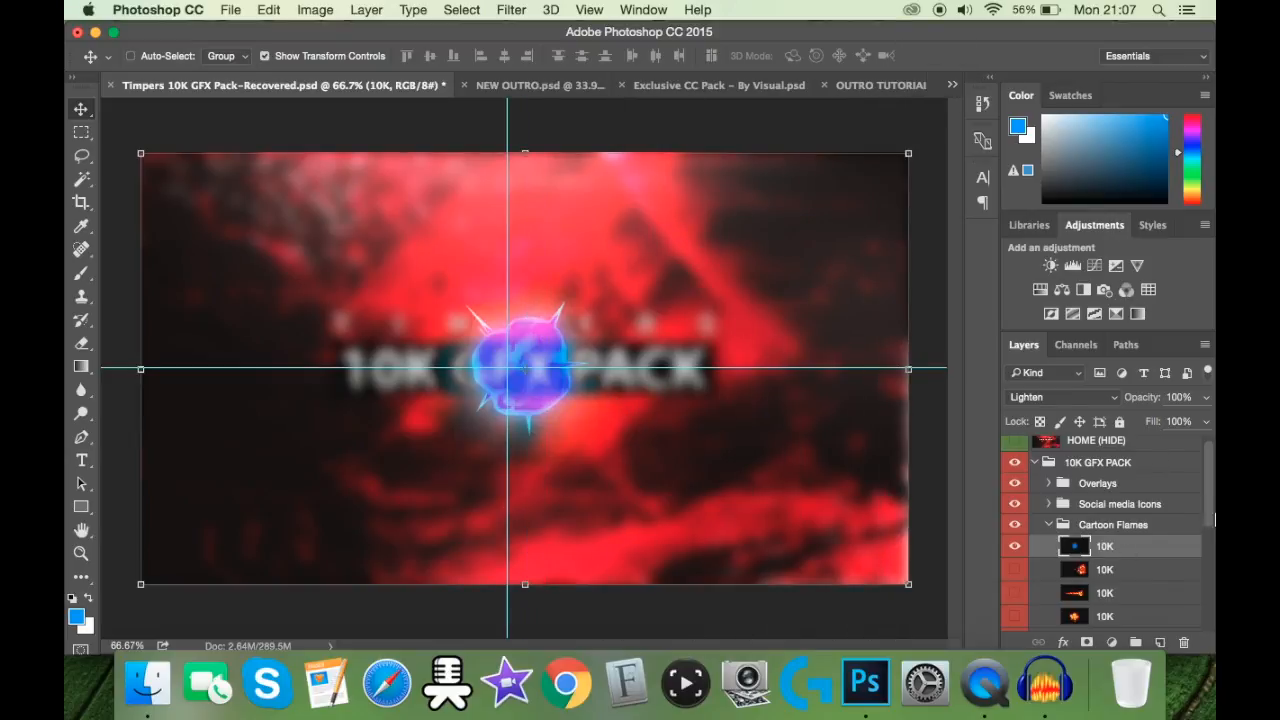
pyautogui.moveTo(534, 360); pyautogui.dragTo(864, 85)
pyautogui.click(874, 83)
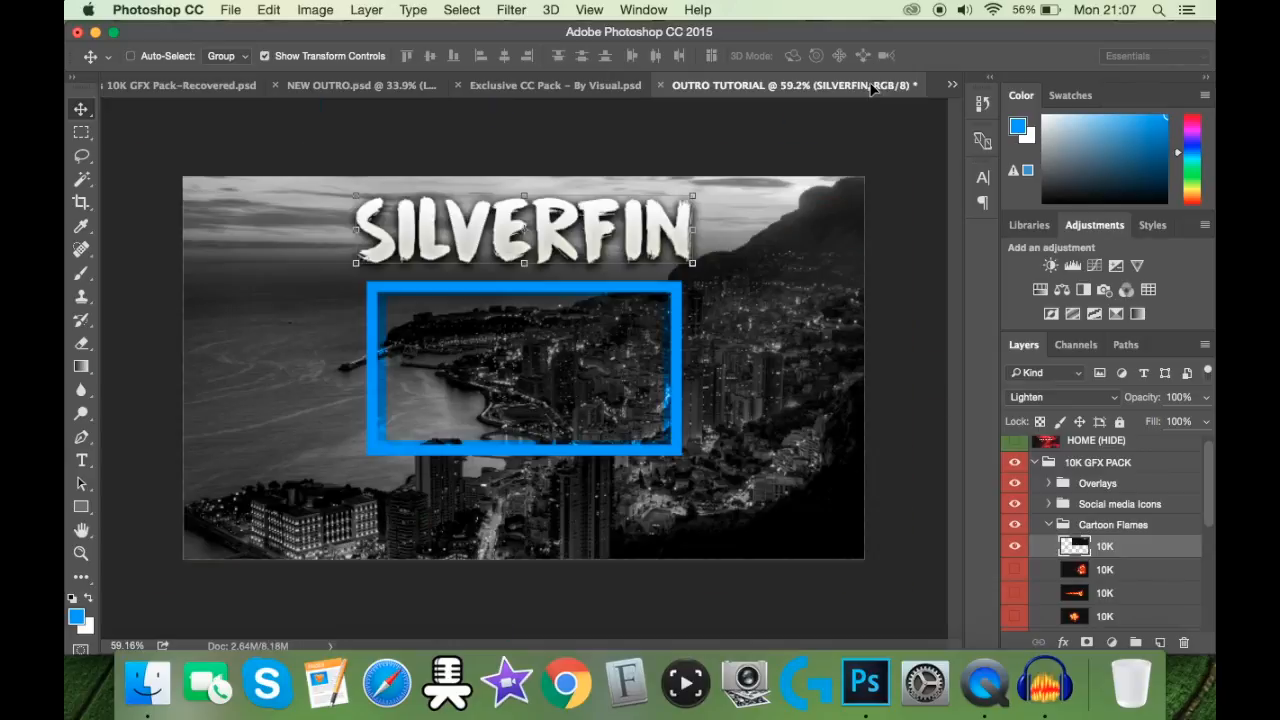
pyautogui.moveTo(340, 238); pyautogui.dragTo(308, 213)
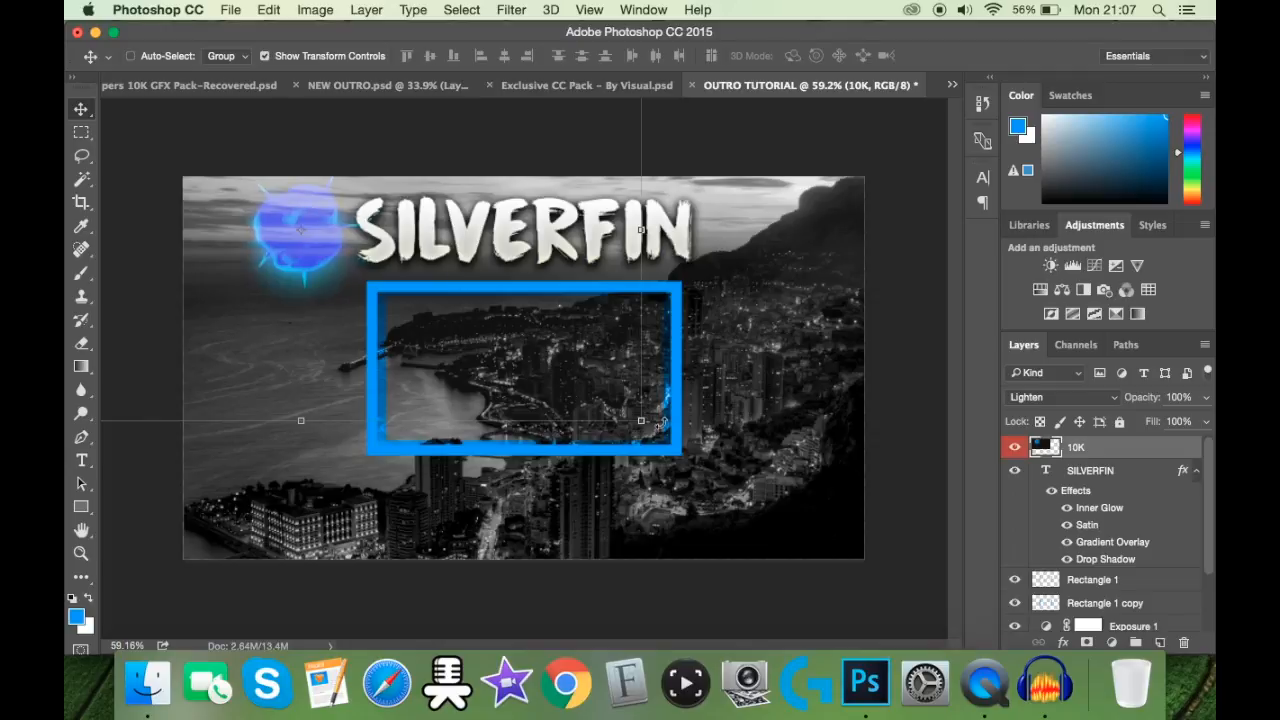
# Step: Scale the blue flame to about 71%, keep it beside the title's first letter, apply the transform and hide the transform controls
pyautogui.moveTo(645, 421); pyautogui.dragTo(516, 349)
pyautogui.moveTo(387, 262); pyautogui.dragTo(449, 300)
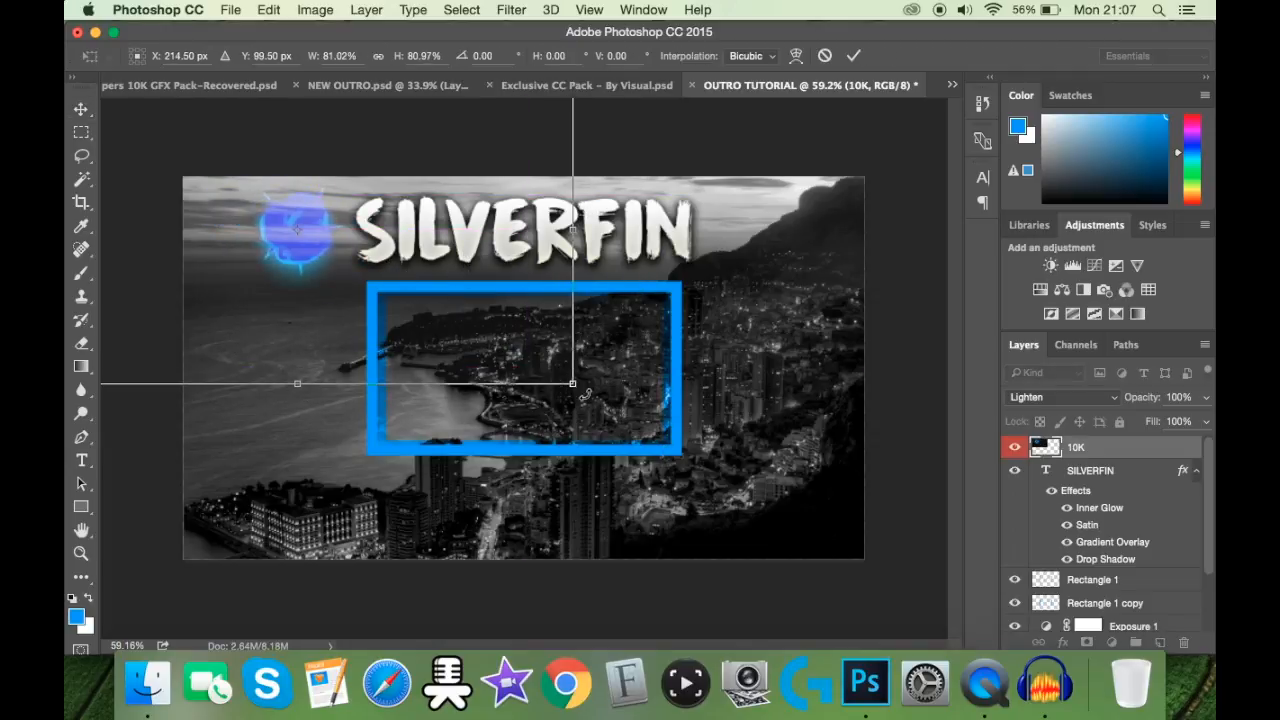
pyautogui.moveTo(573, 384); pyautogui.dragTo(505, 346)
pyautogui.moveTo(435, 278); pyautogui.dragTo(470, 300)
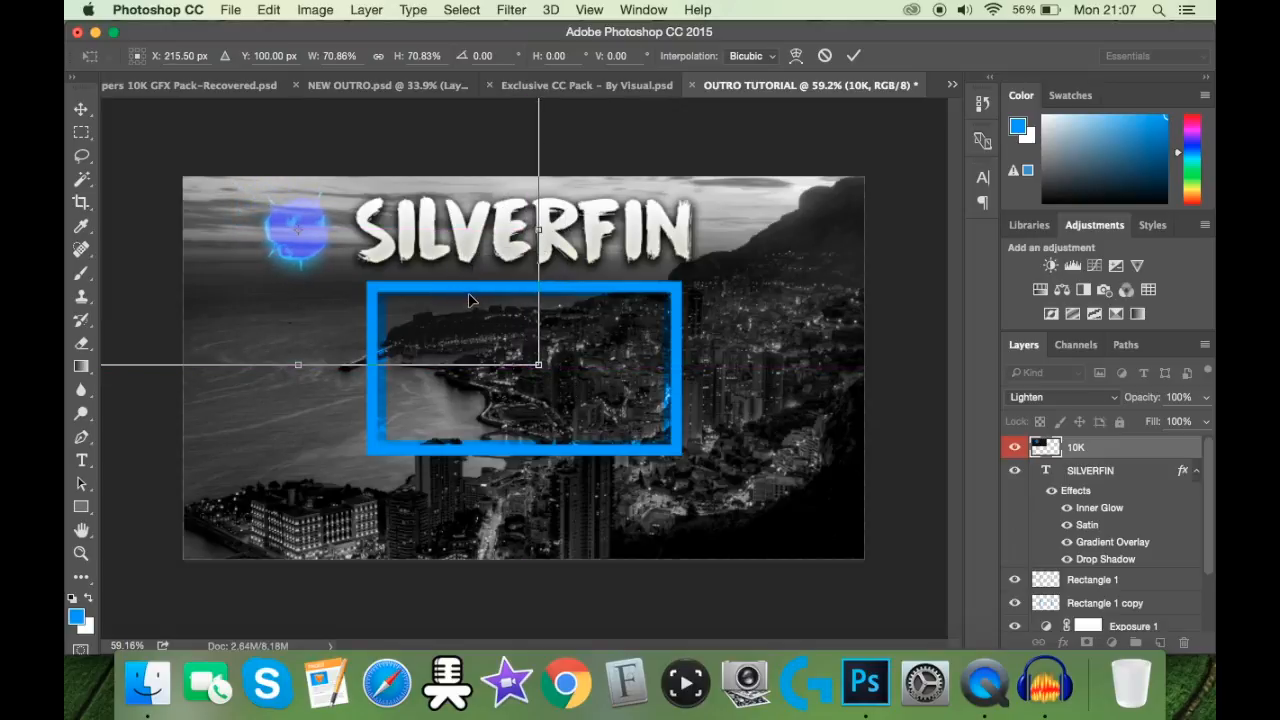
pyautogui.click(853, 56)
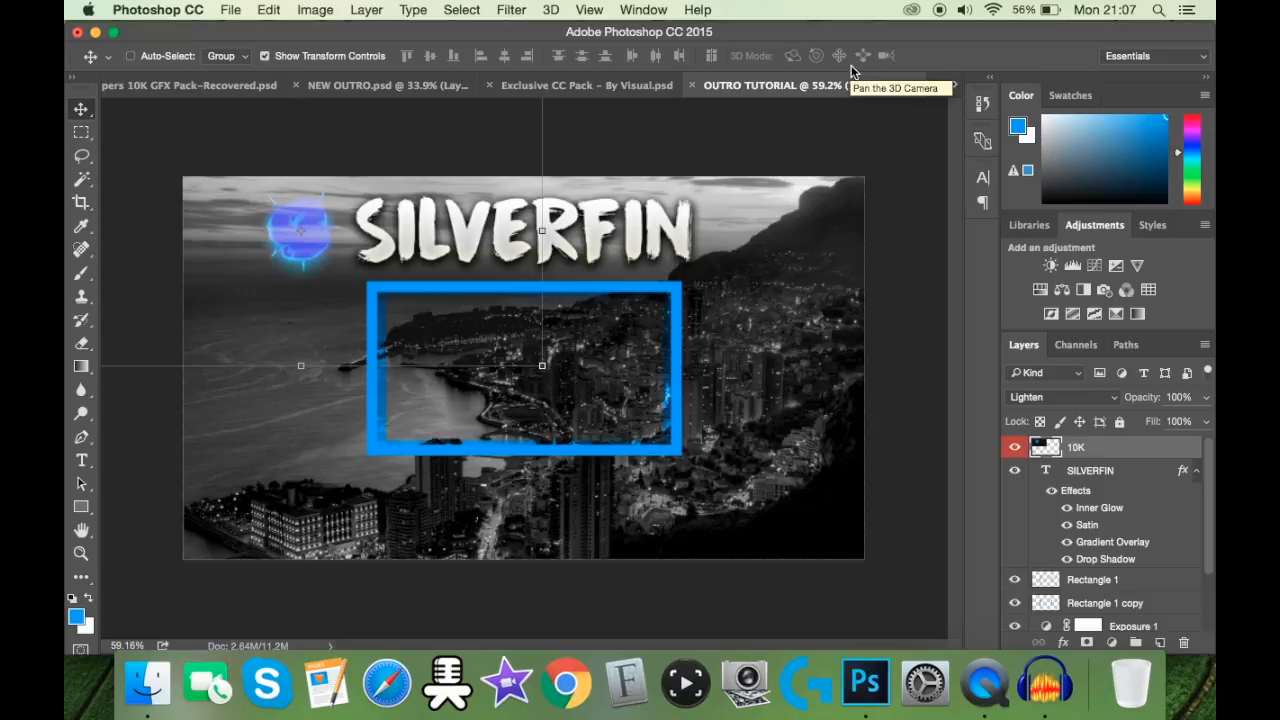
pyautogui.click(323, 56)
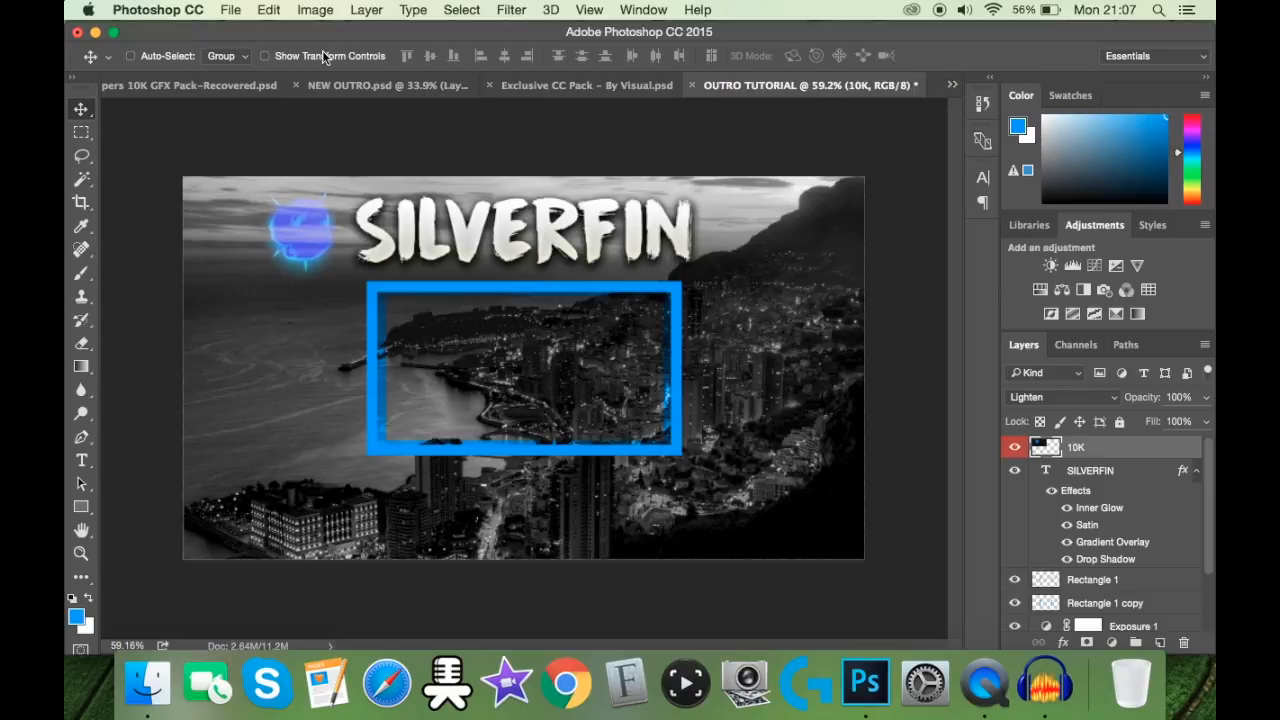
# Step: Duplicate the blue flame layer and place the copy just right of the SILVERFIN title, level with the original
pyautogui.press('super+j')
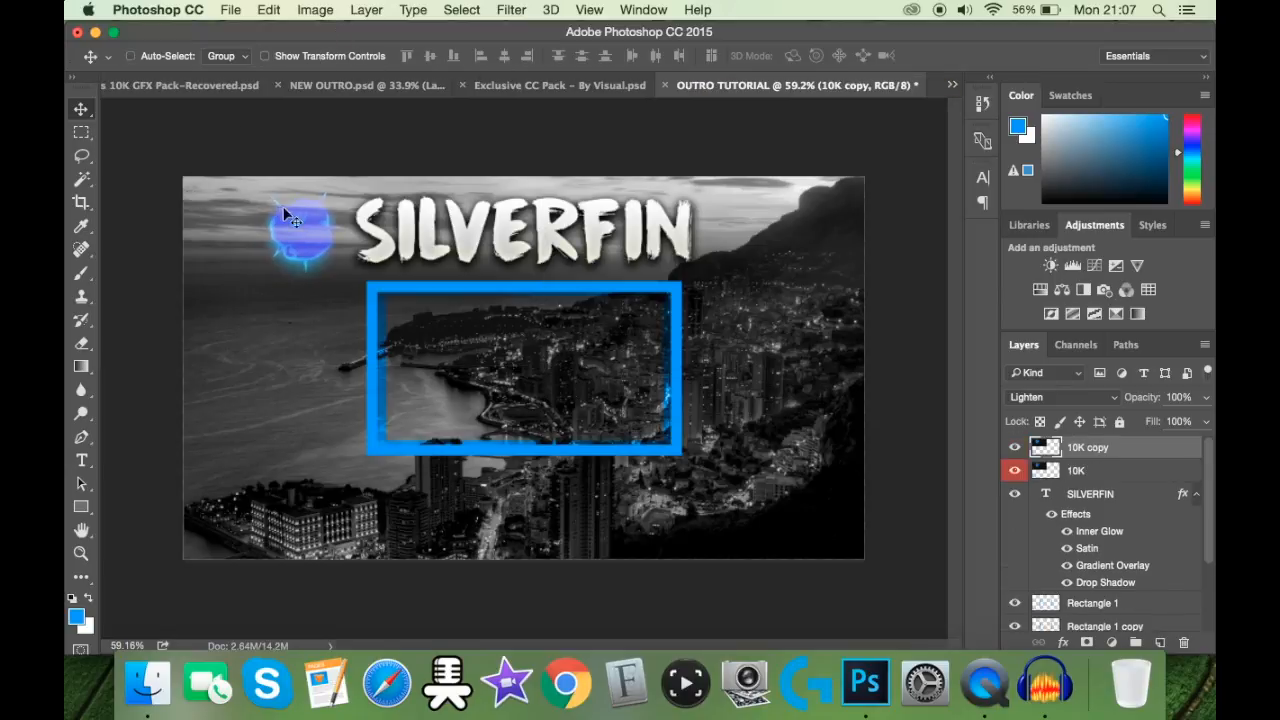
pyautogui.moveTo(295, 220); pyautogui.dragTo(762, 230)
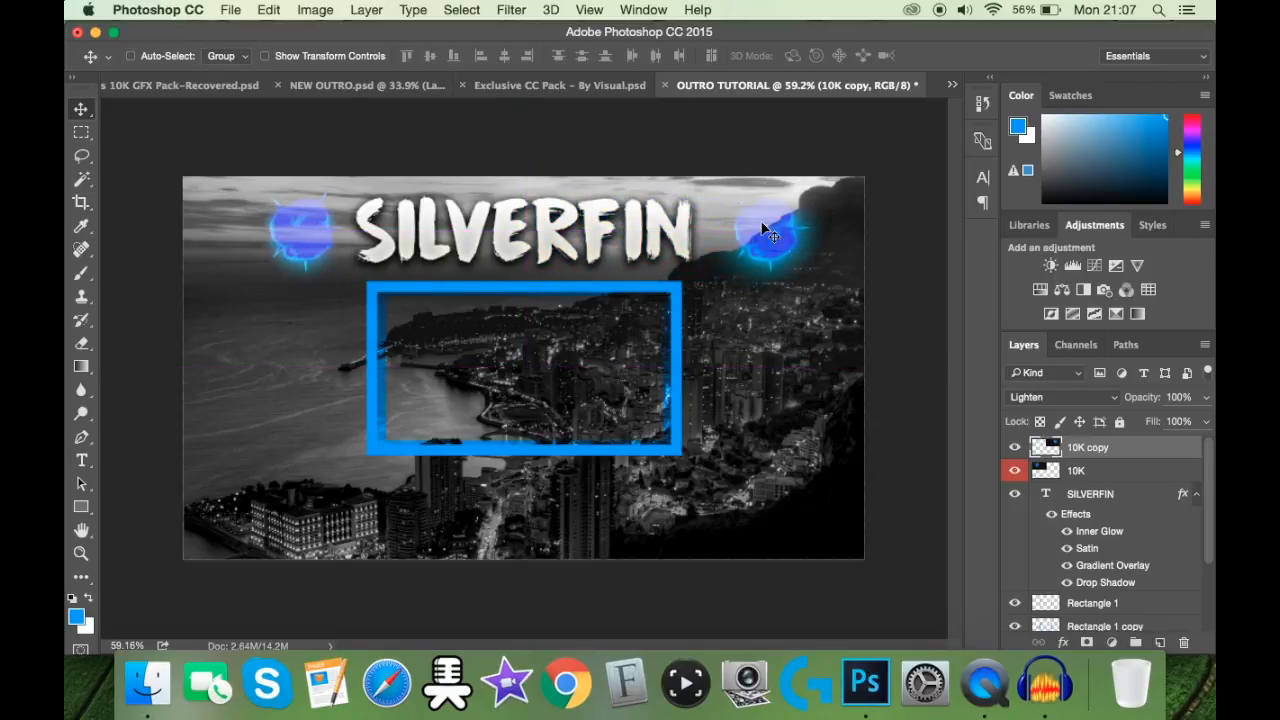
pyautogui.press('Left')
pyautogui.press('Left')
pyautogui.press('Left')
pyautogui.press('Left')
pyautogui.press('Left')
pyautogui.press('Left')
pyautogui.press('Left')
pyautogui.press('Left')
pyautogui.press('Left')
pyautogui.press('Left')
pyautogui.press('Left')
pyautogui.press('Left')
pyautogui.press('Left')
pyautogui.press('Left')
pyautogui.press('Left')
pyautogui.press('Left')
pyautogui.press('Left')
pyautogui.press('Left')
pyautogui.press('Left')
pyautogui.press('Left')
pyautogui.press('Left')
pyautogui.press('Left')
pyautogui.press('Left')
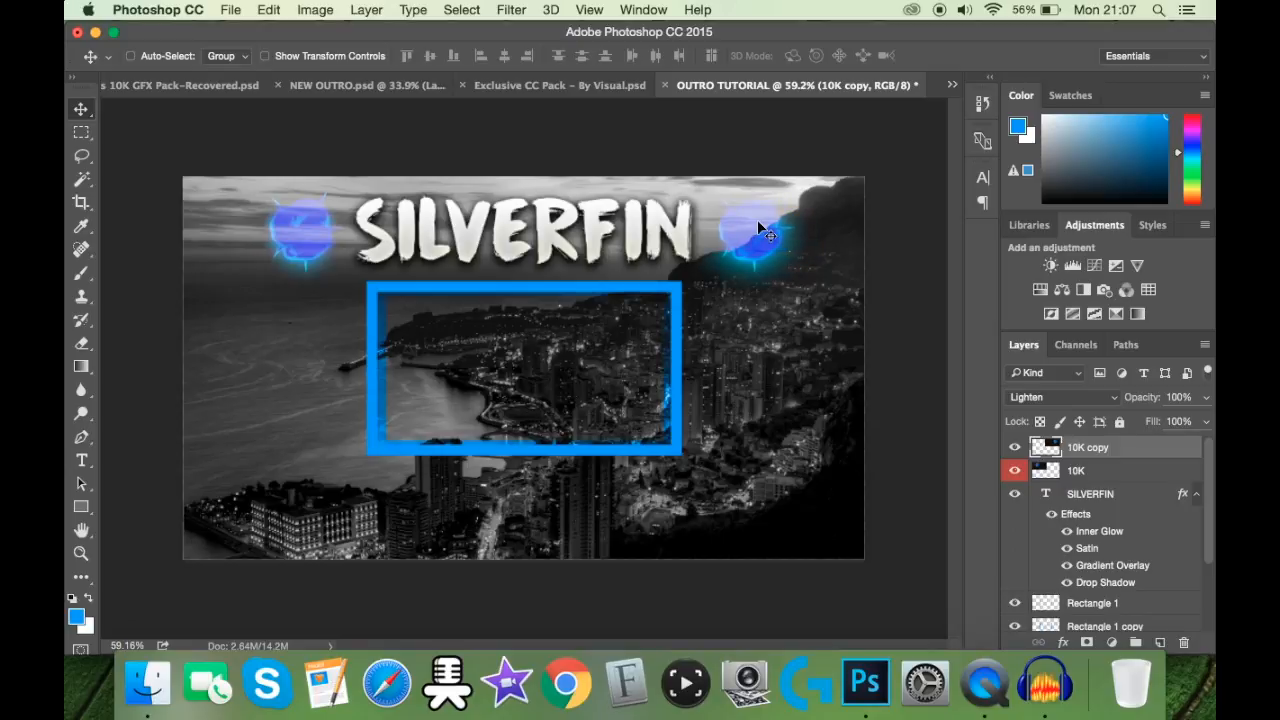
# Step: Flip the duplicated flame horizontally so it mirrors the one on the other side of the title
pyautogui.press('super')
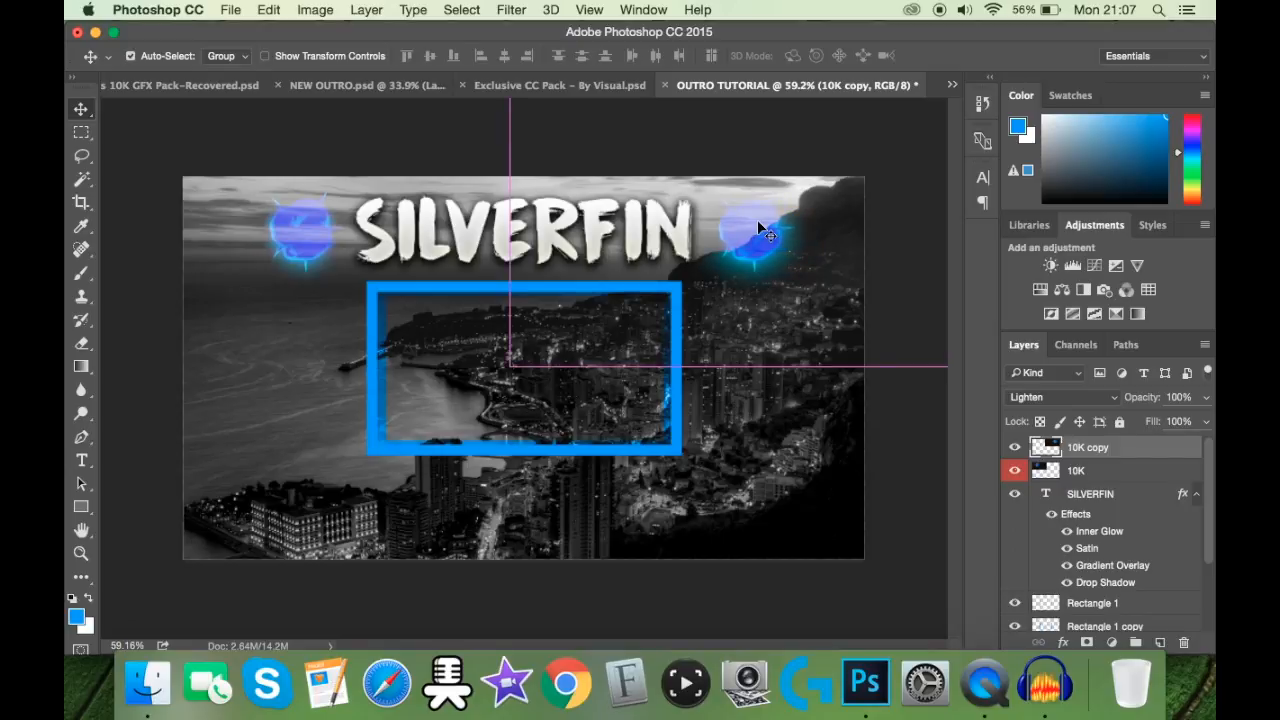
pyautogui.press('super+t')
pyautogui.rightClick(758, 229)
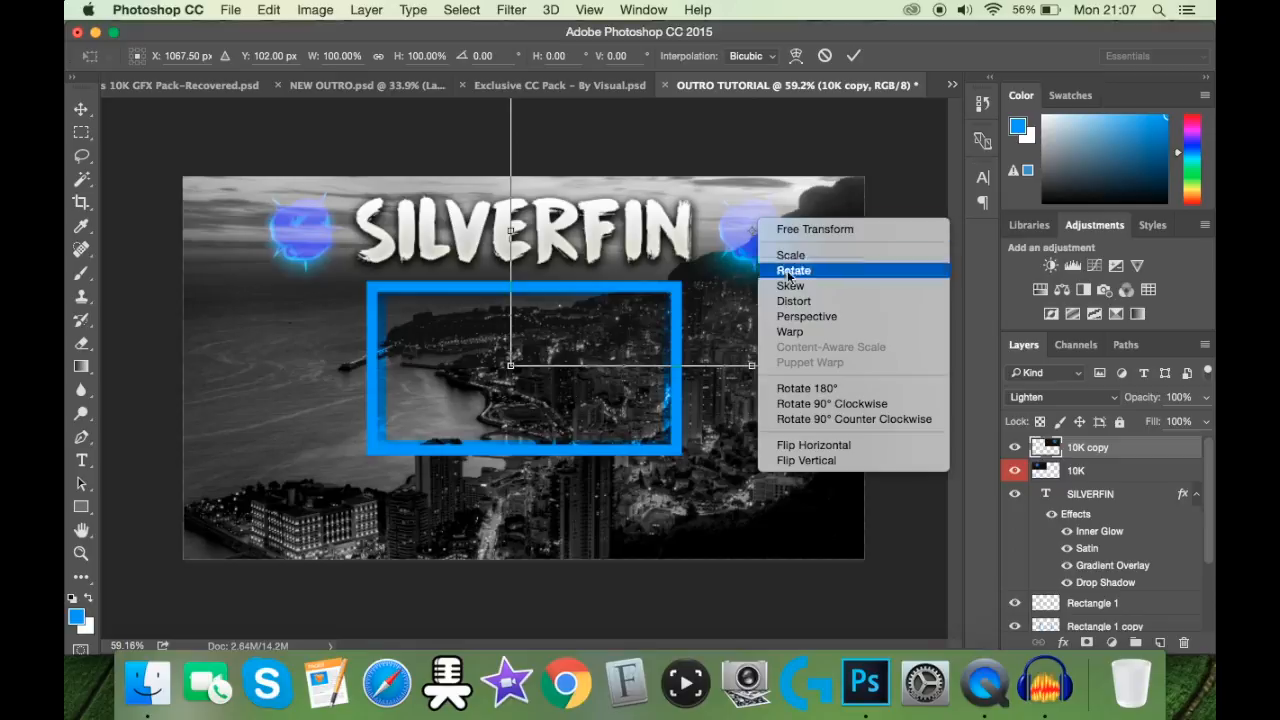
pyautogui.click(814, 445)
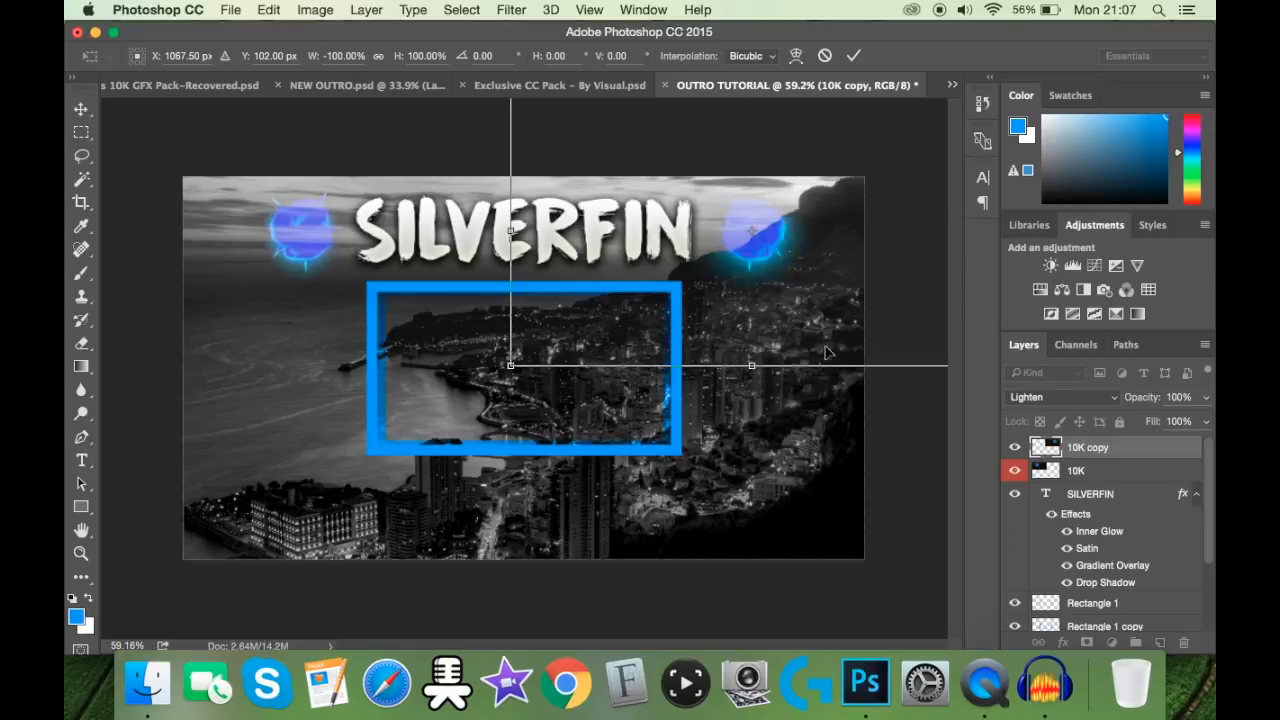
pyautogui.click(853, 55)
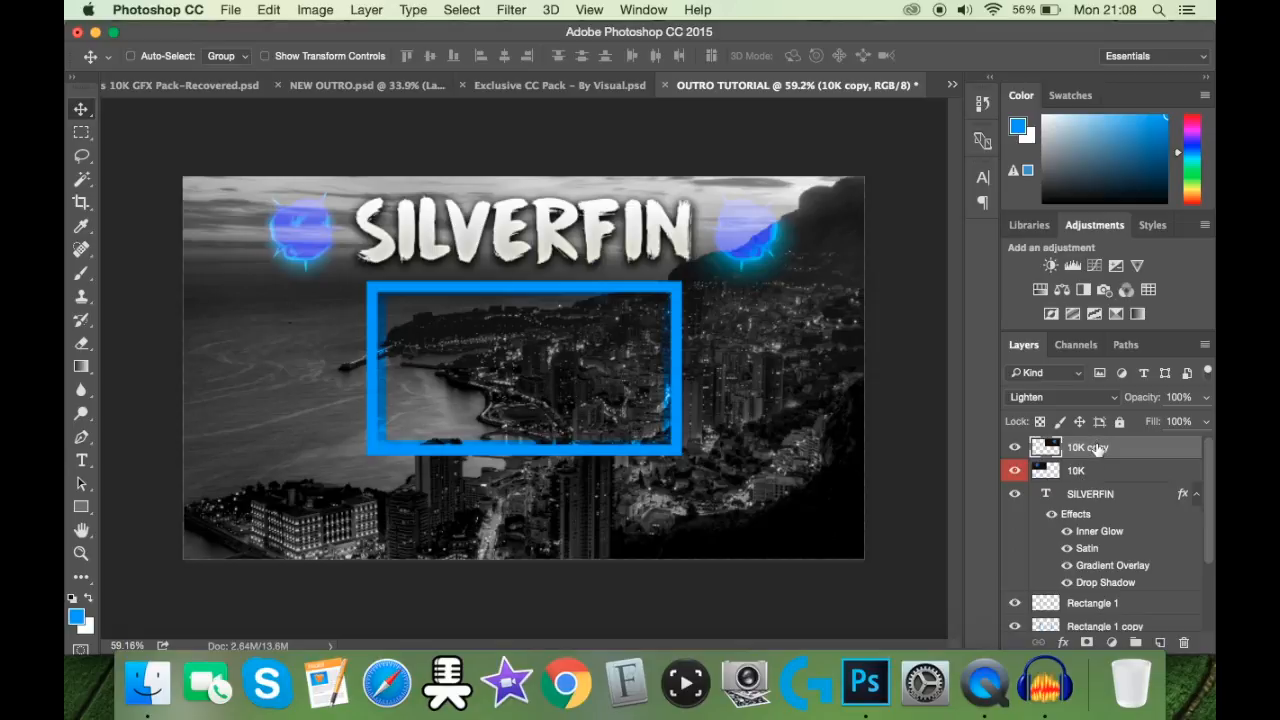
# Step: Align the vertical centres of the SILVERFIN title and both flames, and move them together back above the blue frame
pyautogui.keyDown('shift'); pyautogui.click(1091, 501); pyautogui.keyUp('shift')
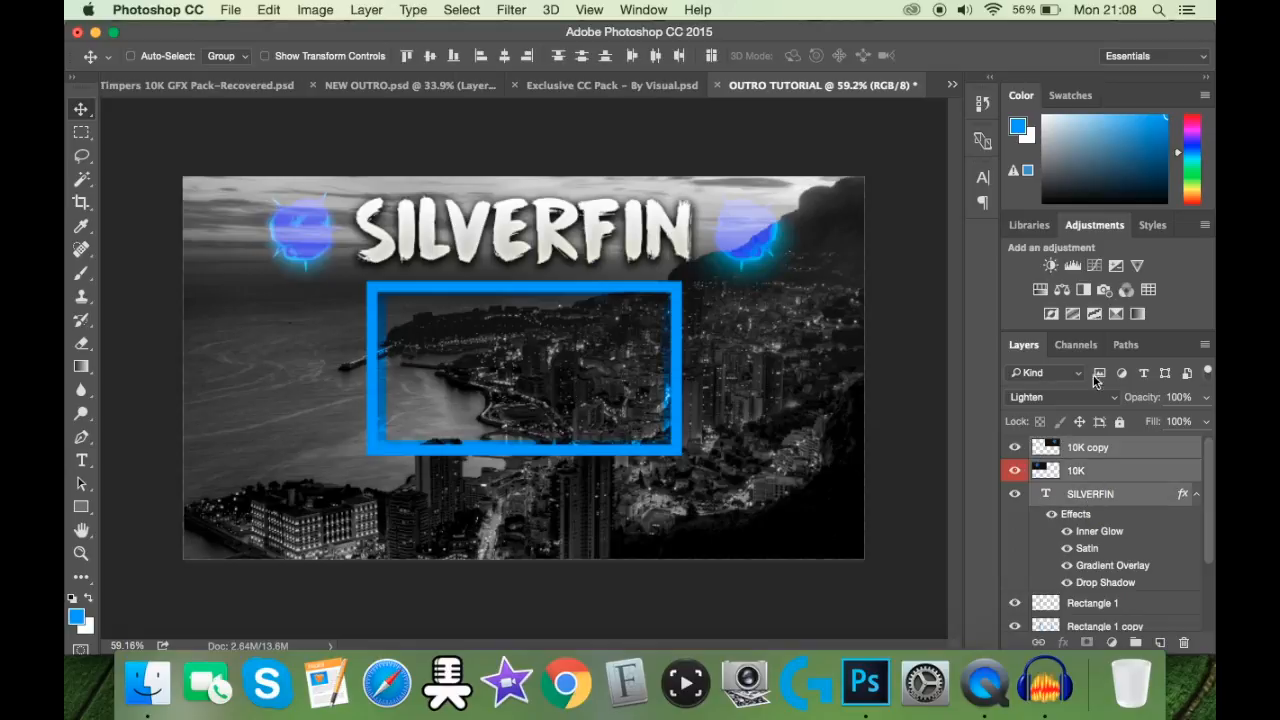
pyautogui.press('super+a')
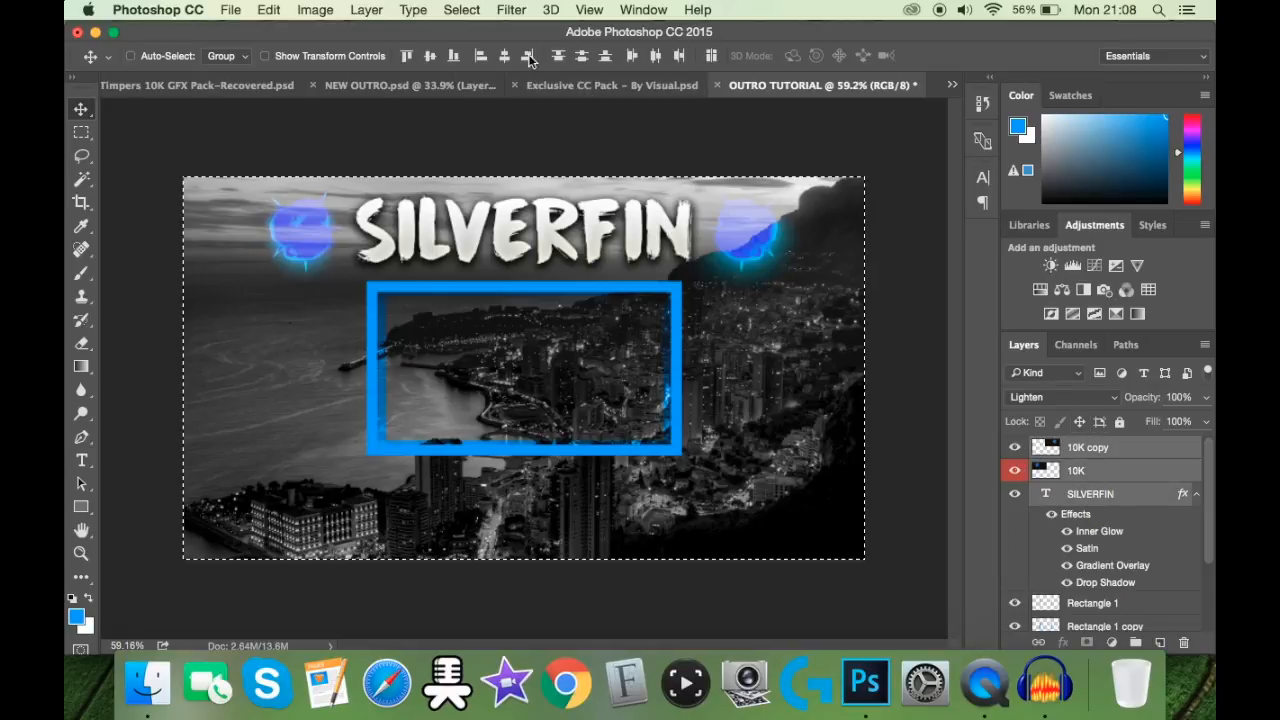
pyautogui.click(506, 55)
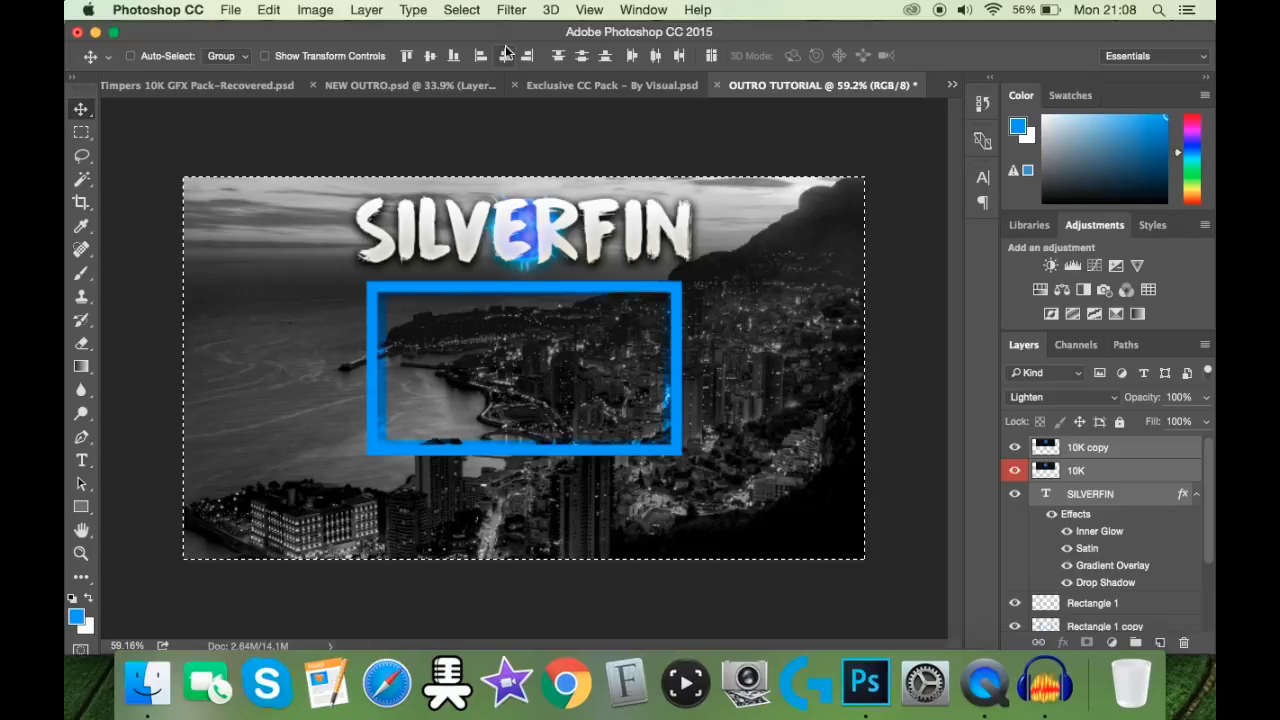
pyautogui.press('super+z')
pyautogui.click(430, 55)
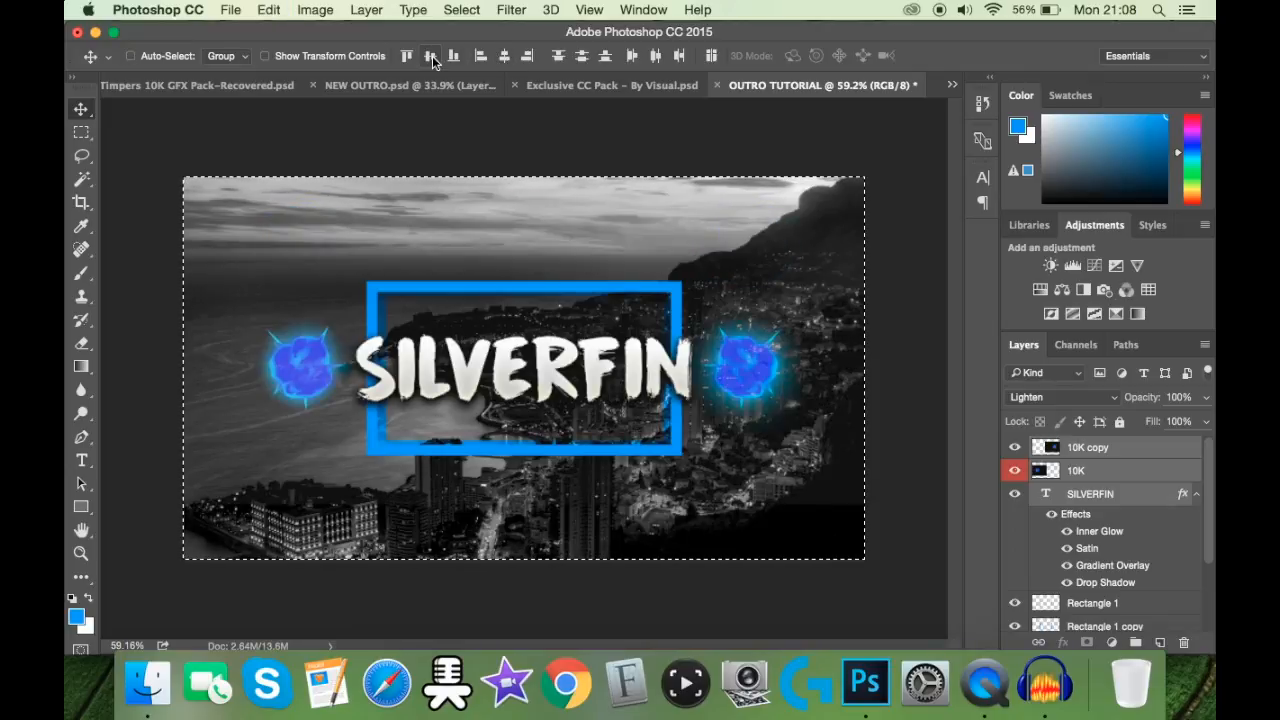
pyautogui.press('super+d')
pyautogui.moveTo(513, 385); pyautogui.dragTo(507, 236)
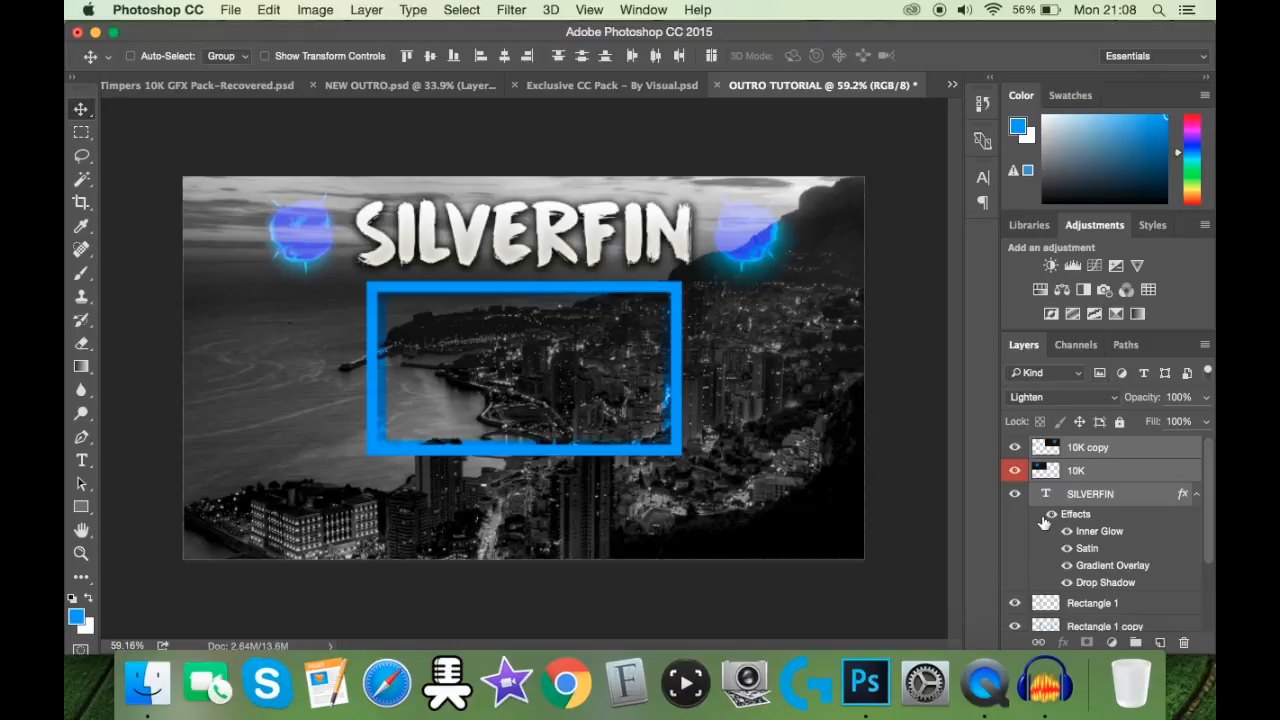
# Step: Make Rectangle 1 the active layer, and in the Timpers 10K GFX Pack document hide the blue flame and collapse the Cartoon Flames group
pyautogui.click(1080, 607)
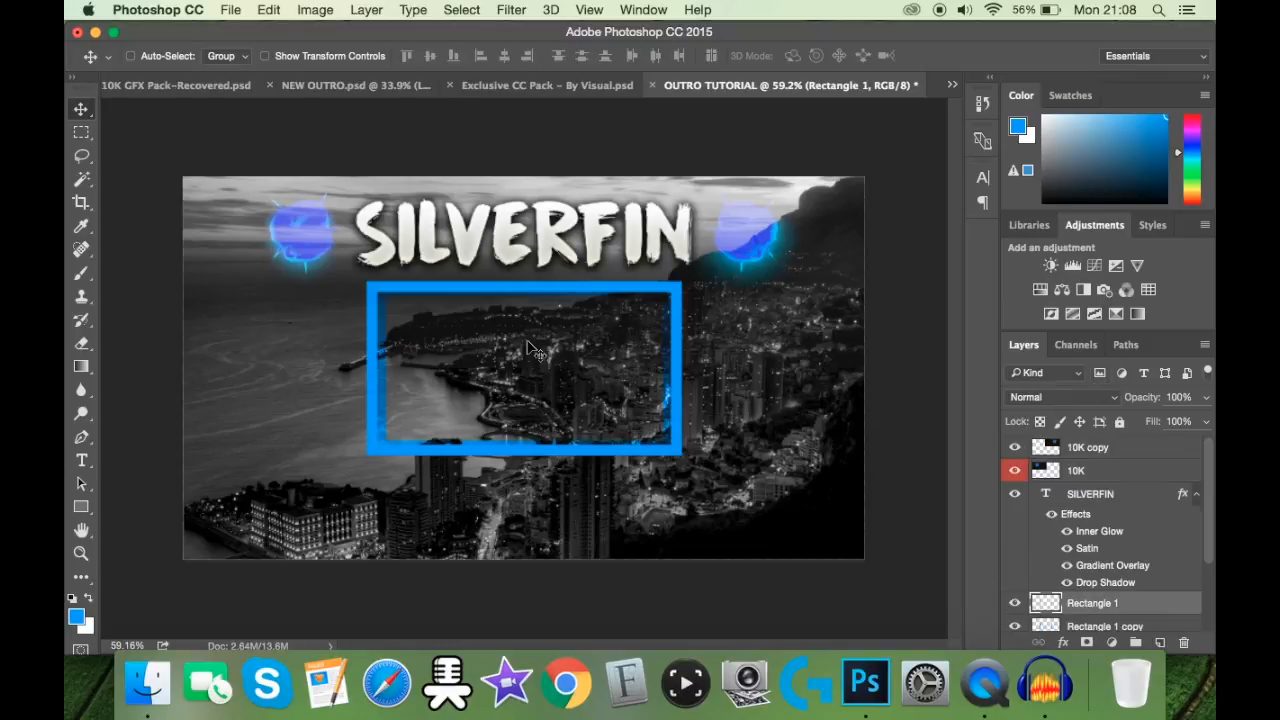
pyautogui.click(179, 85)
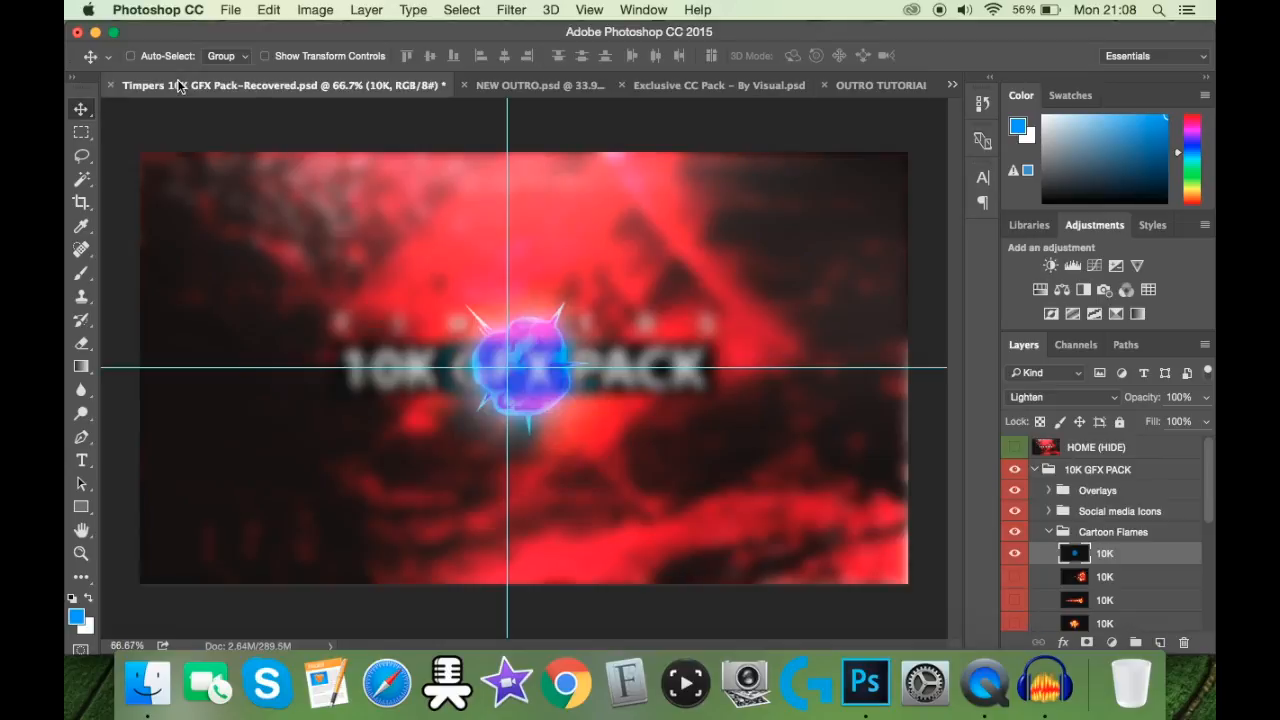
pyautogui.click(1016, 554)
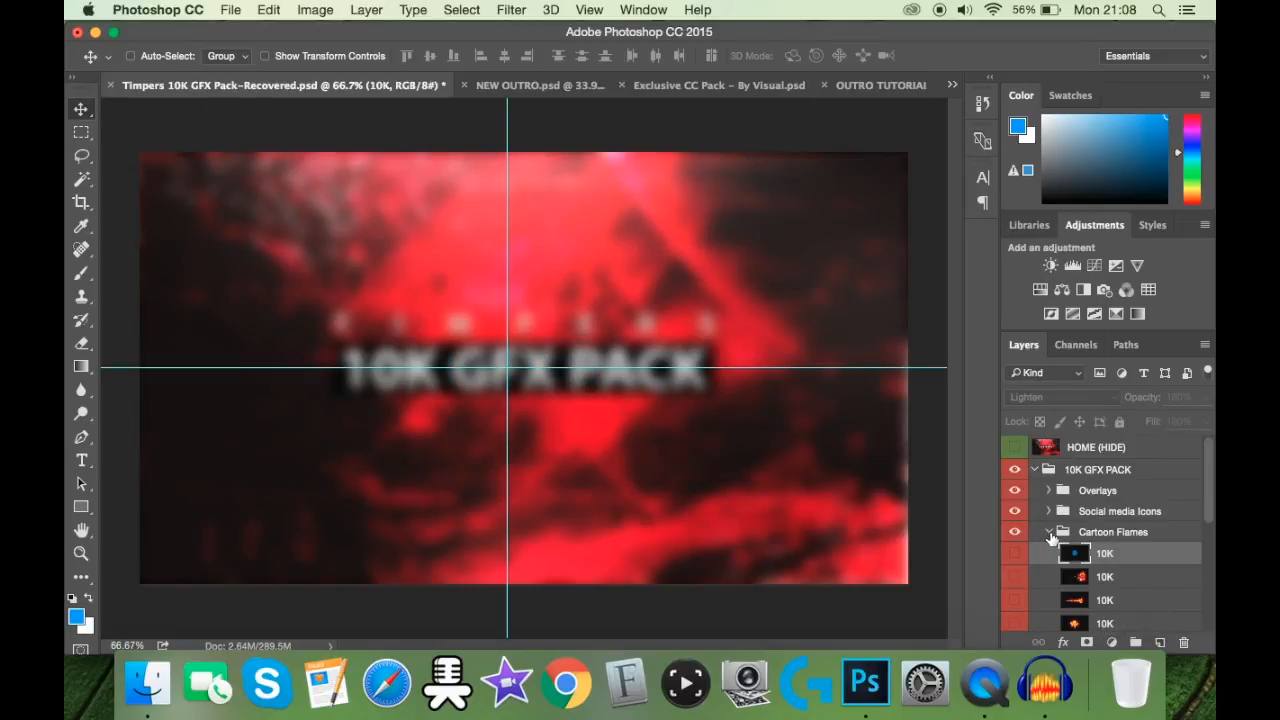
pyautogui.click(1049, 532)
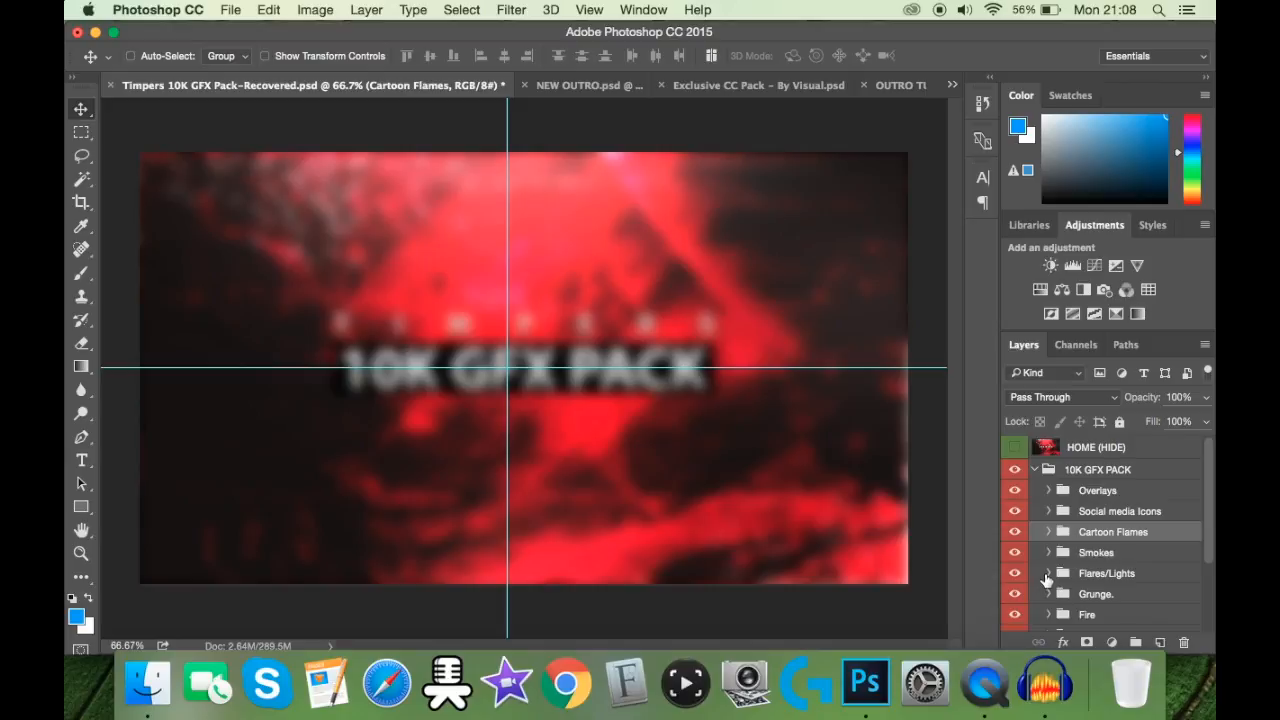
# Step: Expand the Flares/Lights group, then show and select its second 10K layer, the horizontal blue flare
pyautogui.click(1047, 576)
pyautogui.click(1047, 575)
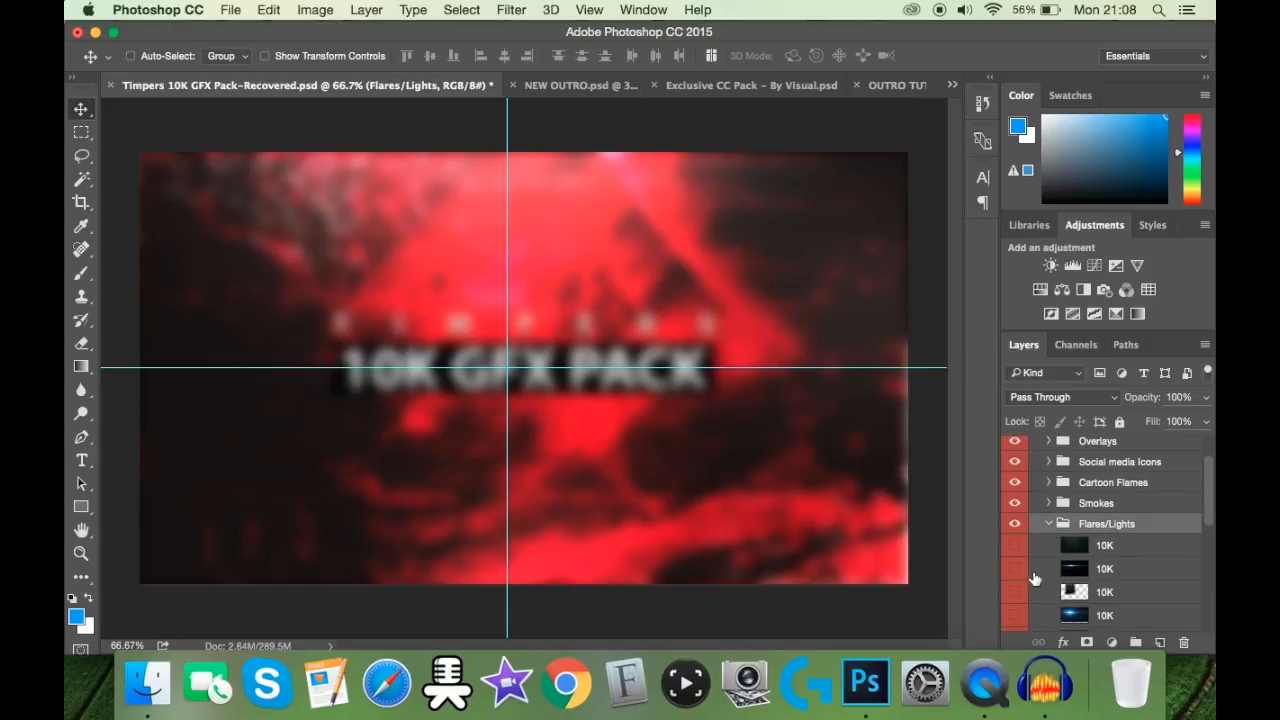
pyautogui.click(1015, 568)
pyautogui.click(1108, 570)
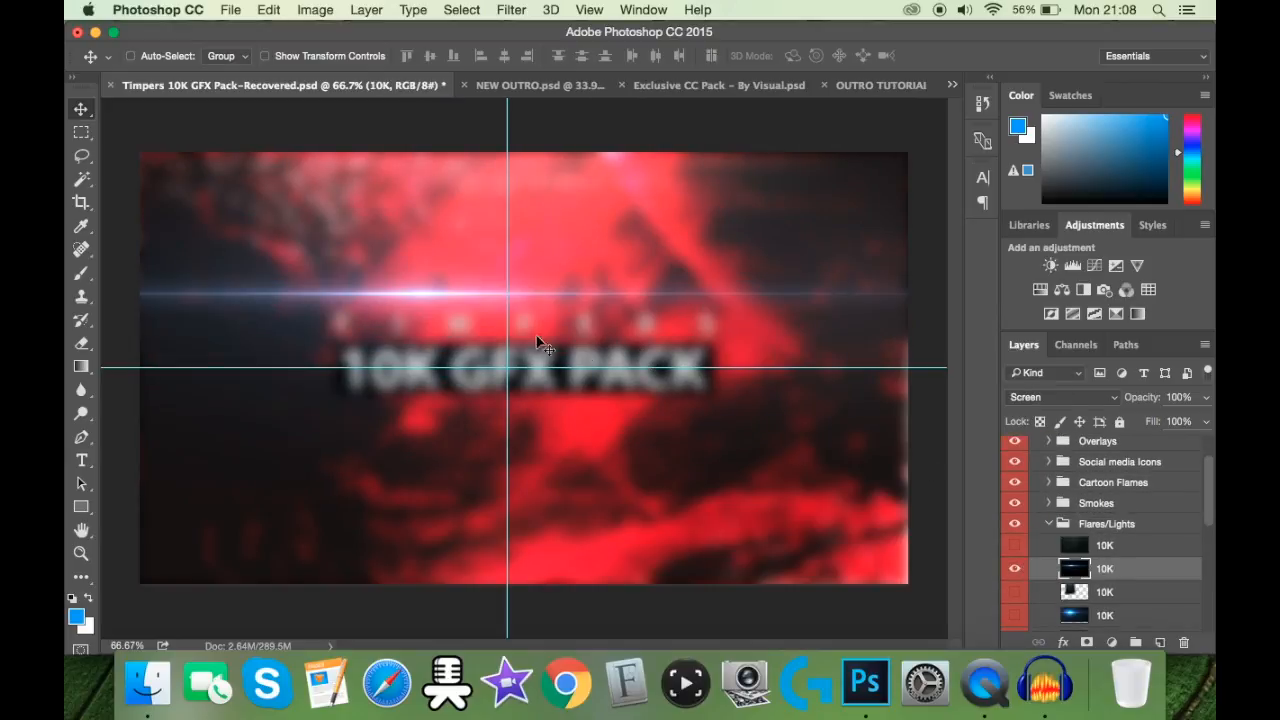
# Step: Copy the blue flare into the OUTRO TUTORIAL document between the title and the frame, and centre it horizontally on the canvas
pyautogui.moveTo(440, 286); pyautogui.dragTo(767, 152)
pyautogui.moveTo(547, 281); pyautogui.dragTo(521, 278)
pyautogui.press('super+a')
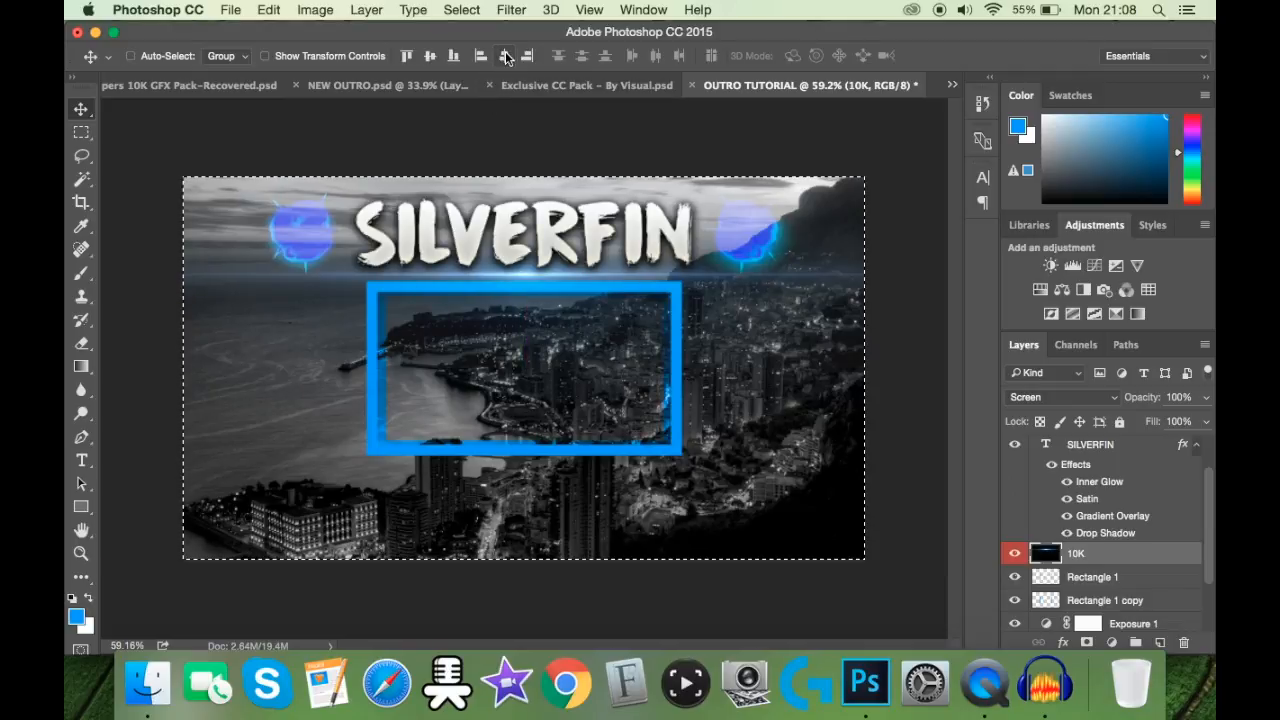
pyautogui.click(435, 61)
pyautogui.press('super+z')
pyautogui.press('super+d')
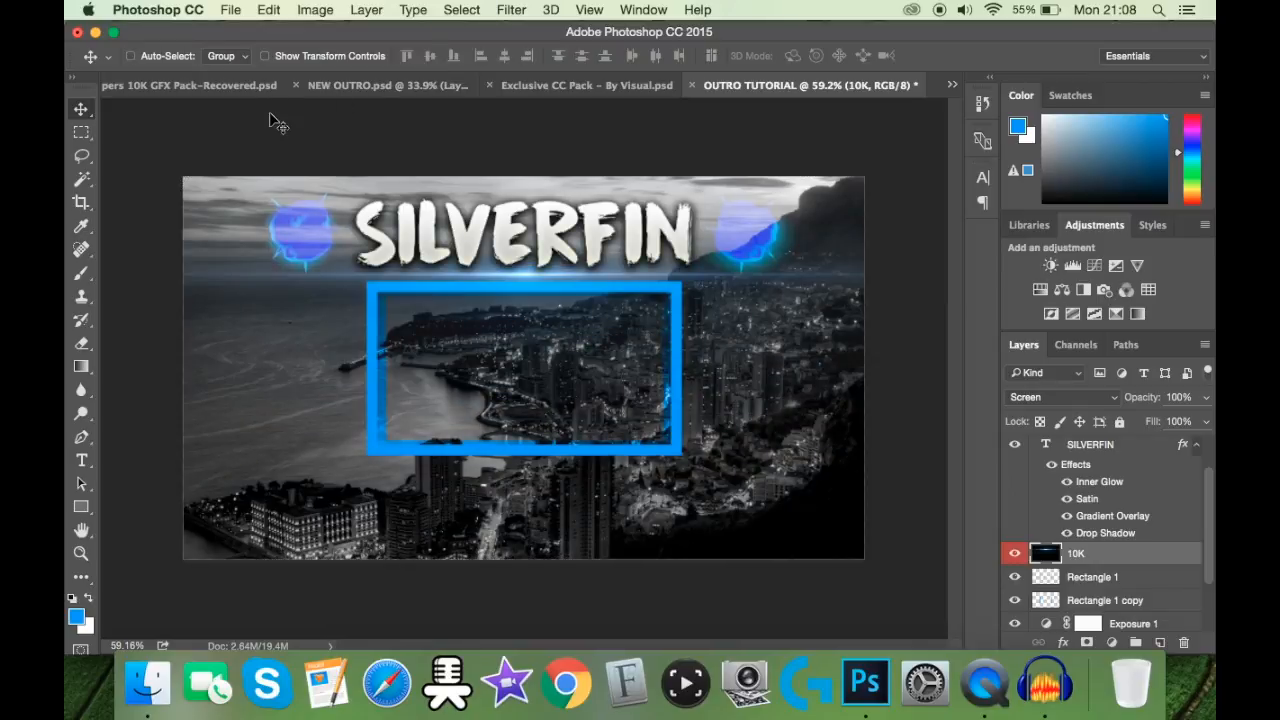
# Step: Show the transform controls, scale the flare down proportionally, place it on the blue frame's upper edge and apply the transform
pyautogui.click(301, 57)
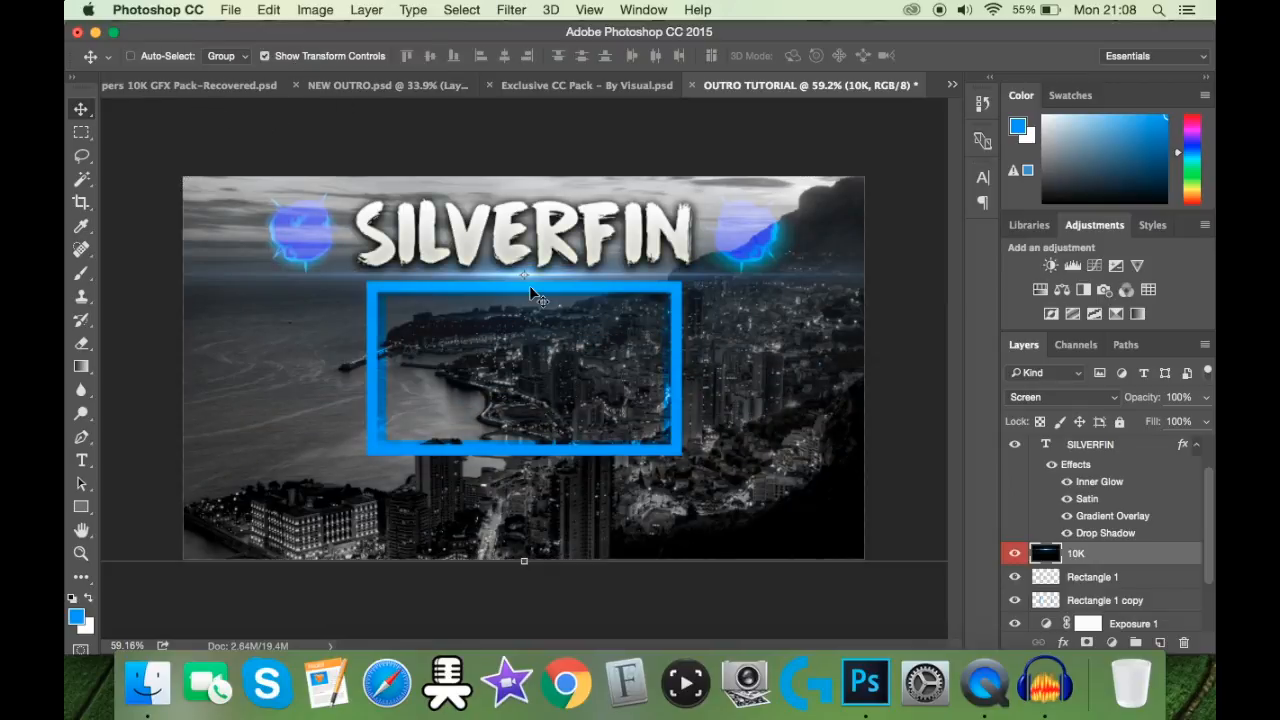
pyautogui.scroll(-5, 530, 293)
pyautogui.moveTo(796, 163); pyautogui.dragTo(516, 328)
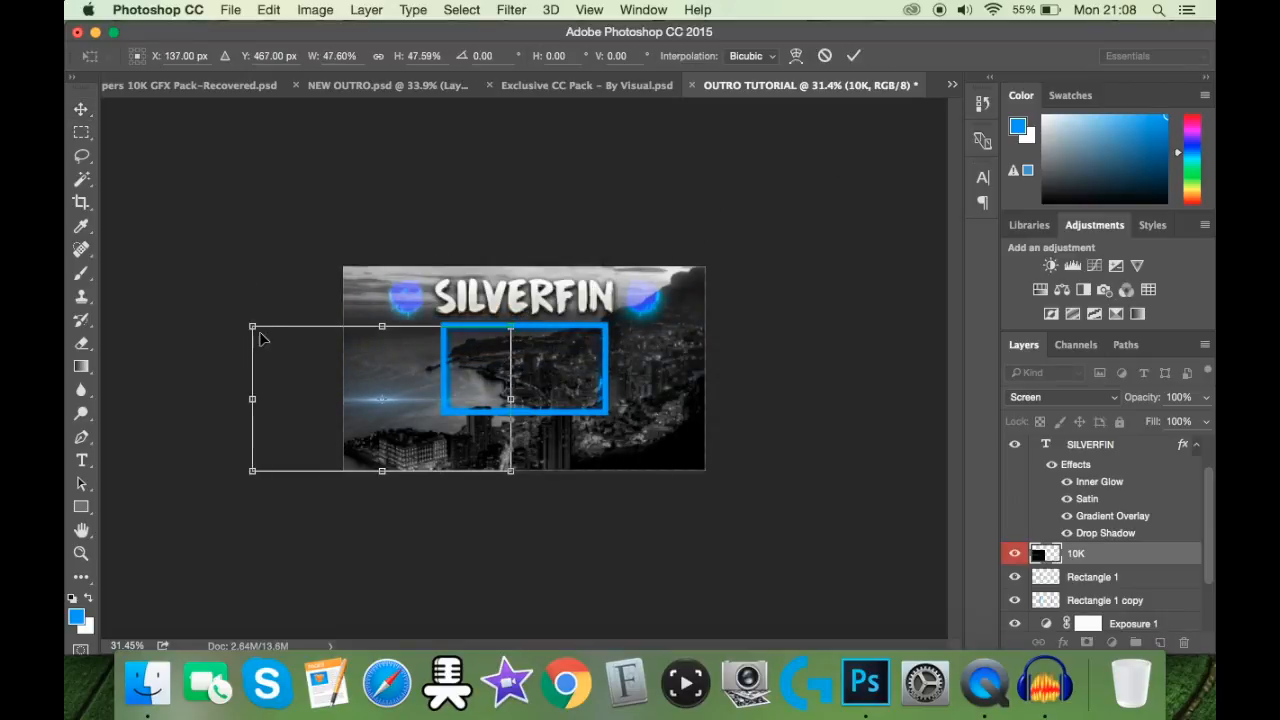
pyautogui.moveTo(250, 322); pyautogui.dragTo(281, 333)
pyautogui.moveTo(402, 399); pyautogui.dragTo(524, 308)
pyautogui.moveTo(405, 251); pyautogui.dragTo(443, 268)
pyautogui.click(849, 64)
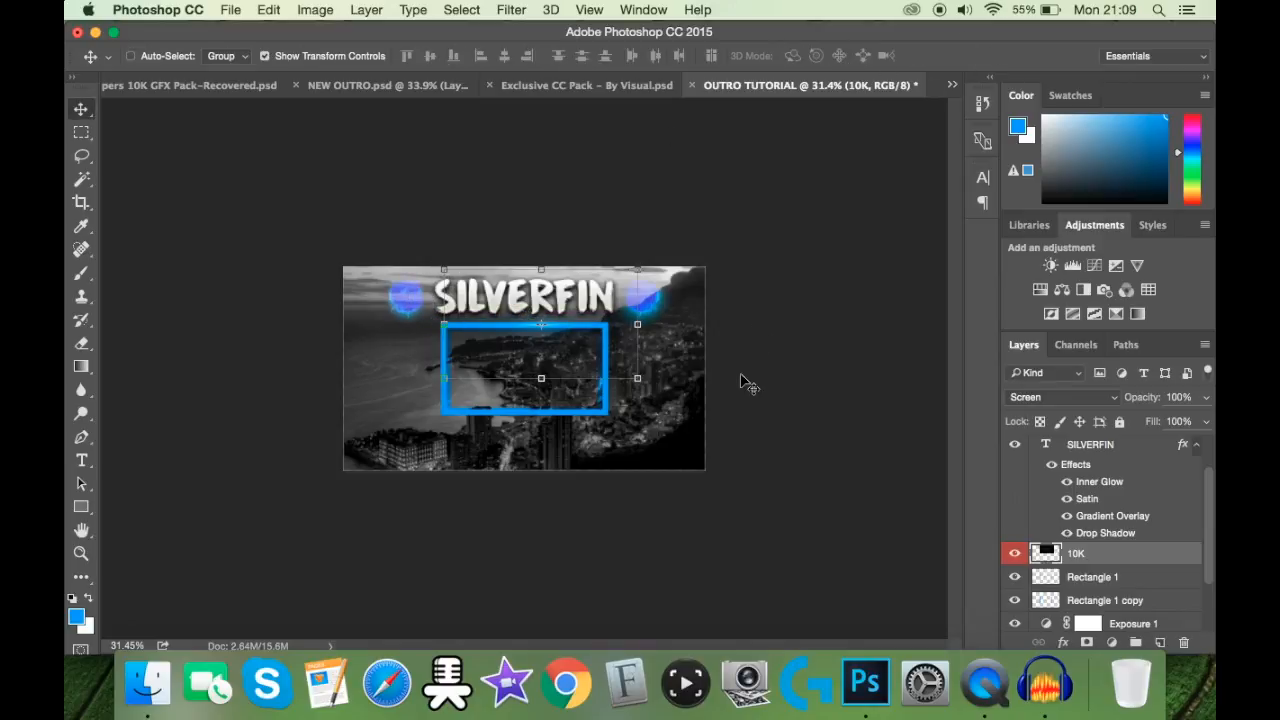
# Step: Move the blue flare just above the frame's upper edge, centre it horizontally on the canvas and hide the transform controls
pyautogui.scroll(5, 747, 381)
pyautogui.moveTo(597, 298); pyautogui.dragTo(579, 293)
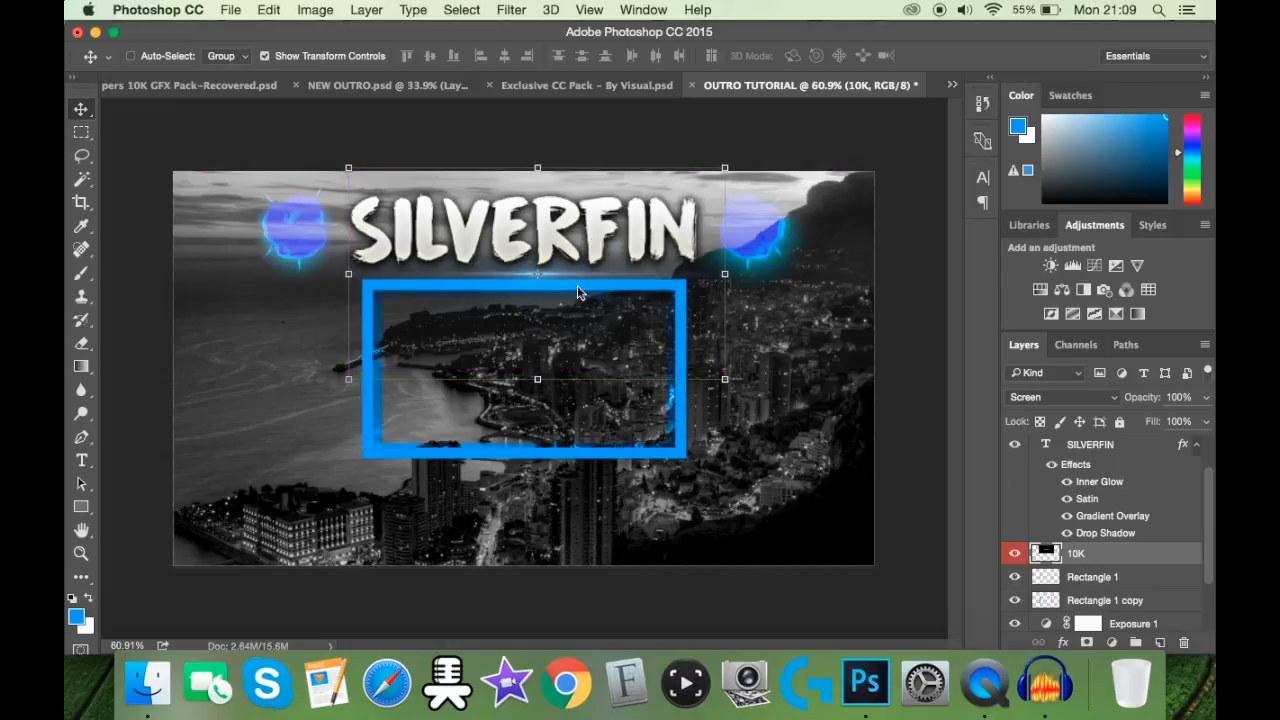
pyautogui.hotkey('ctrl', 'a')
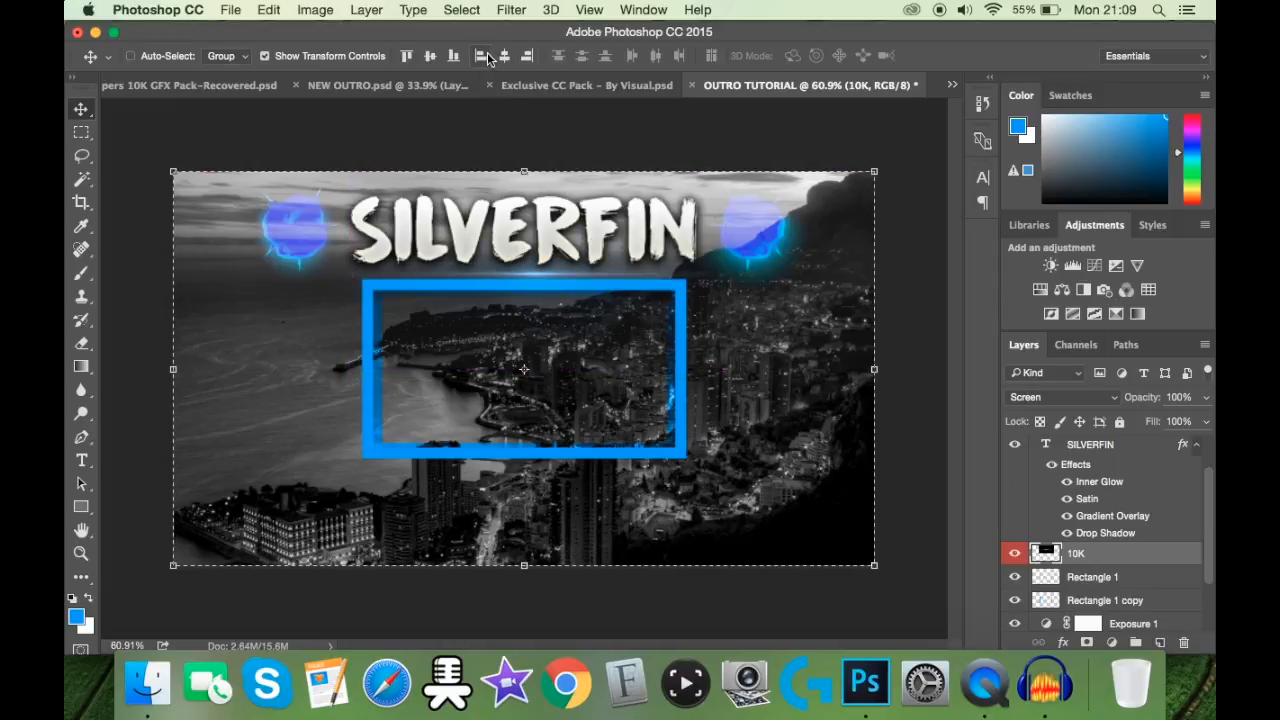
pyautogui.click(504, 56)
pyautogui.hotkey('ctrl', 'd')
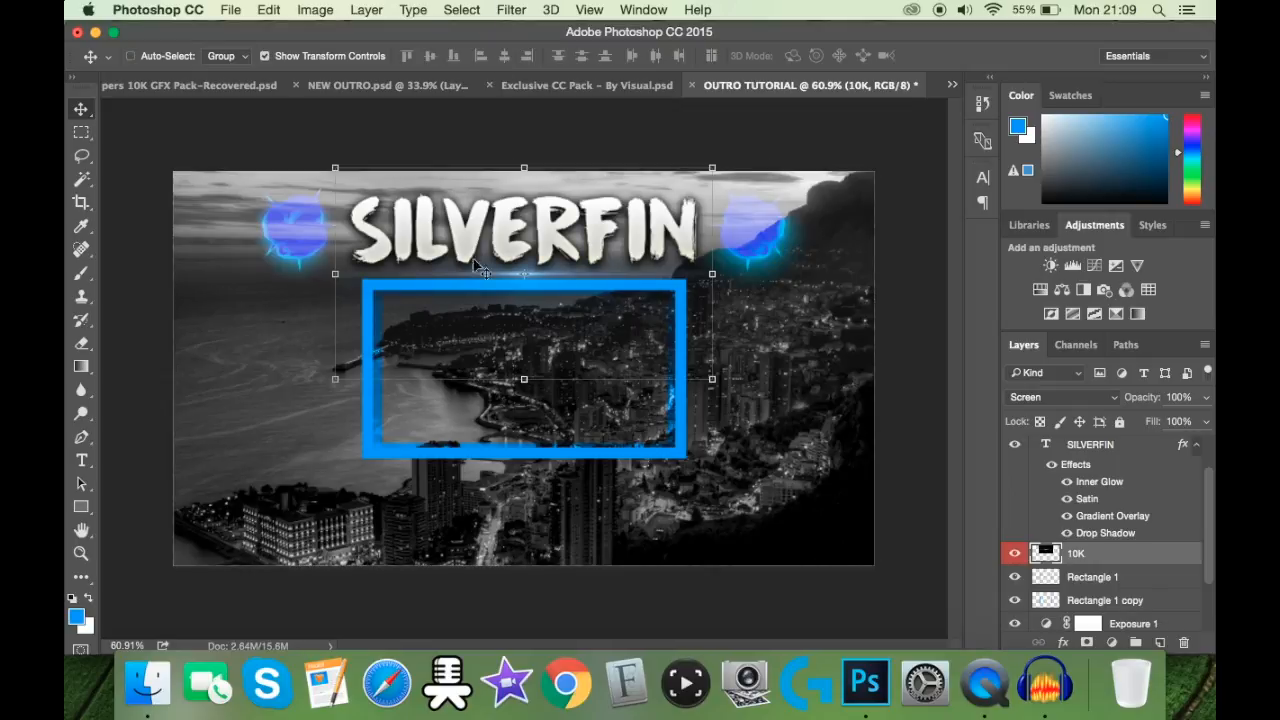
pyautogui.click(356, 58)
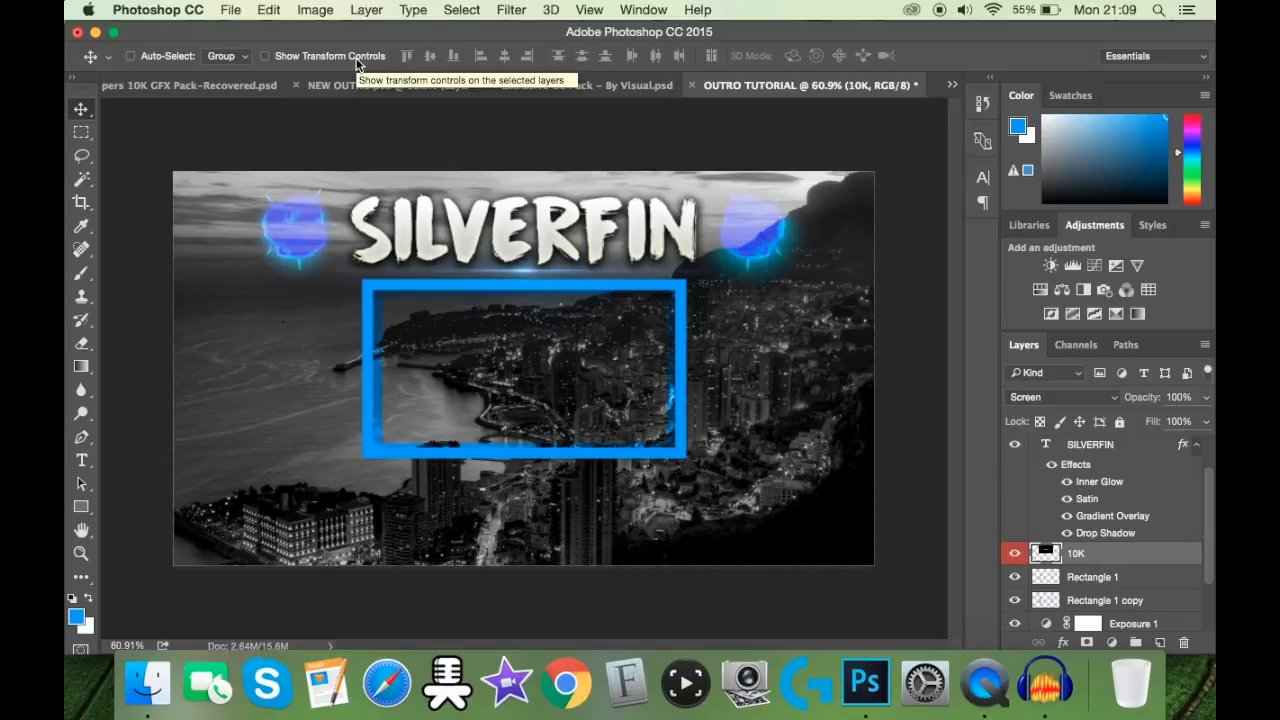
# Step: Examine the finished NEW OUTRO design and its layer stack as a reference, and return to the OUTRO TUTORIAL document
pyautogui.click(432, 88)
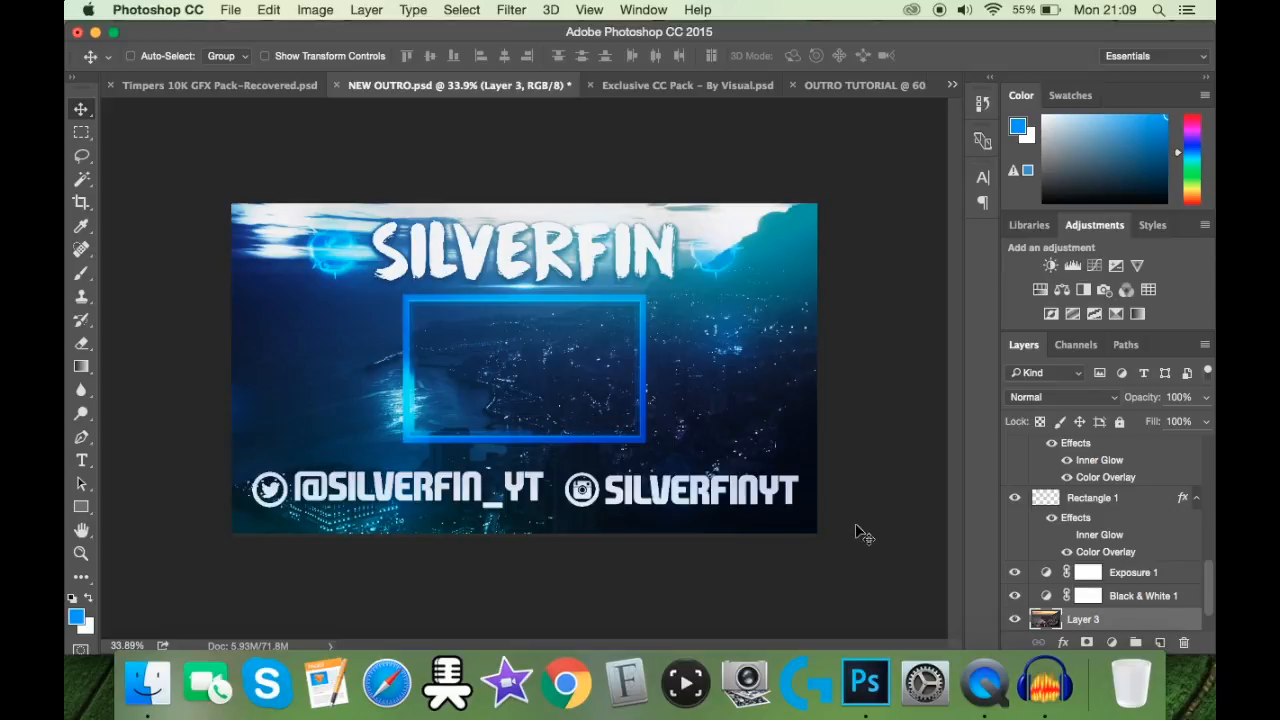
pyautogui.scroll(5, 1168, 551)
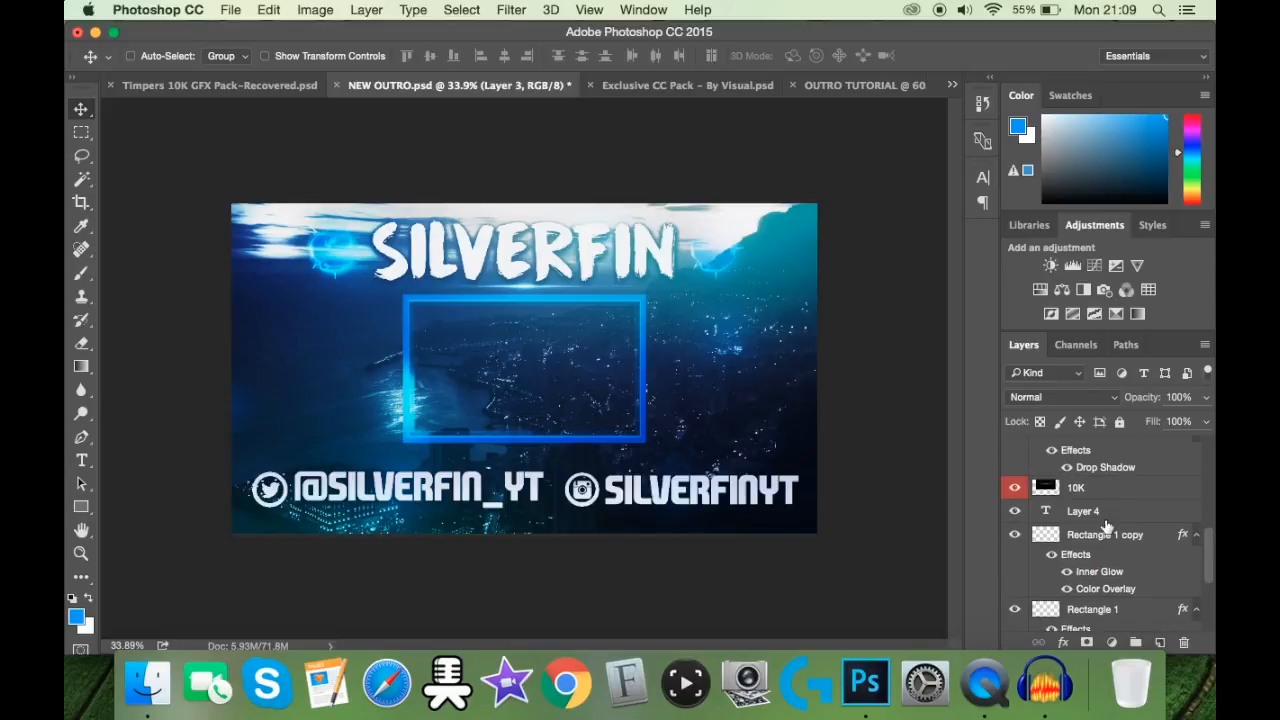
pyautogui.scroll(8, 1105, 524)
pyautogui.scroll(10, 1106, 527)
pyautogui.click(856, 84)
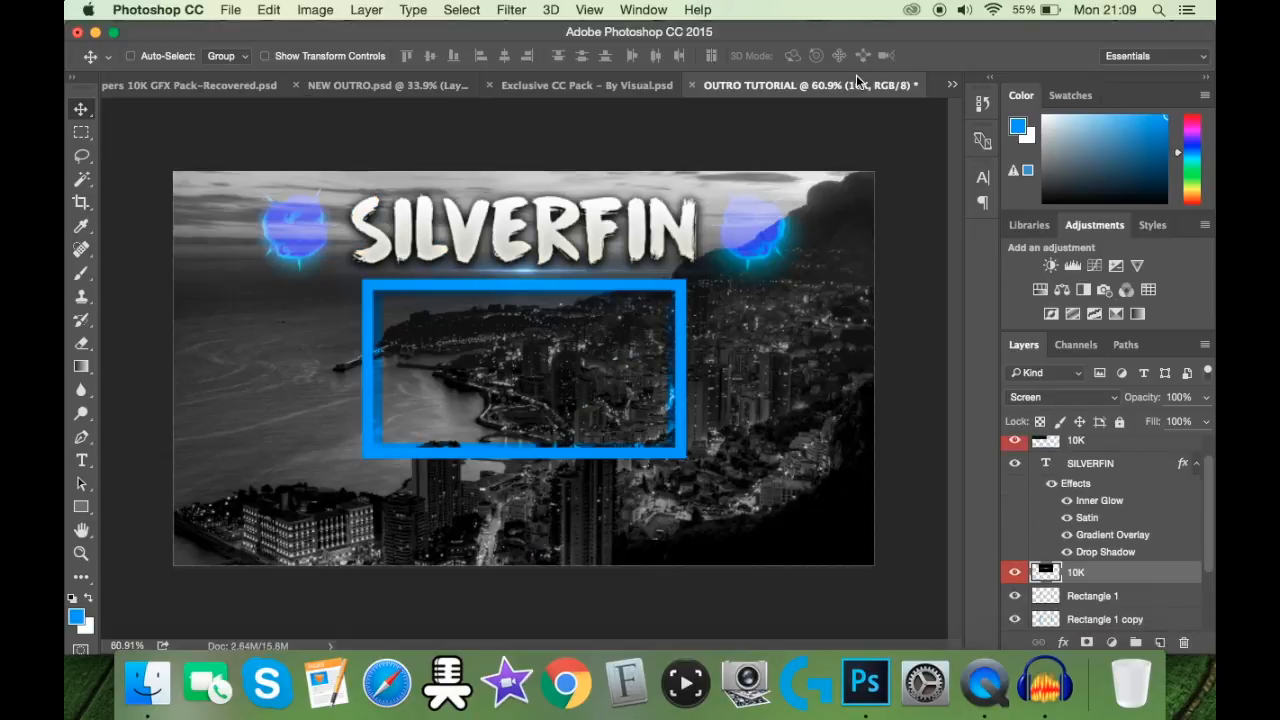
# Step: Above the 10K copy layer, add a Twitter icon below the frame as the text "T" in Social Circles Regular
pyautogui.scroll(1, 1060, 538)
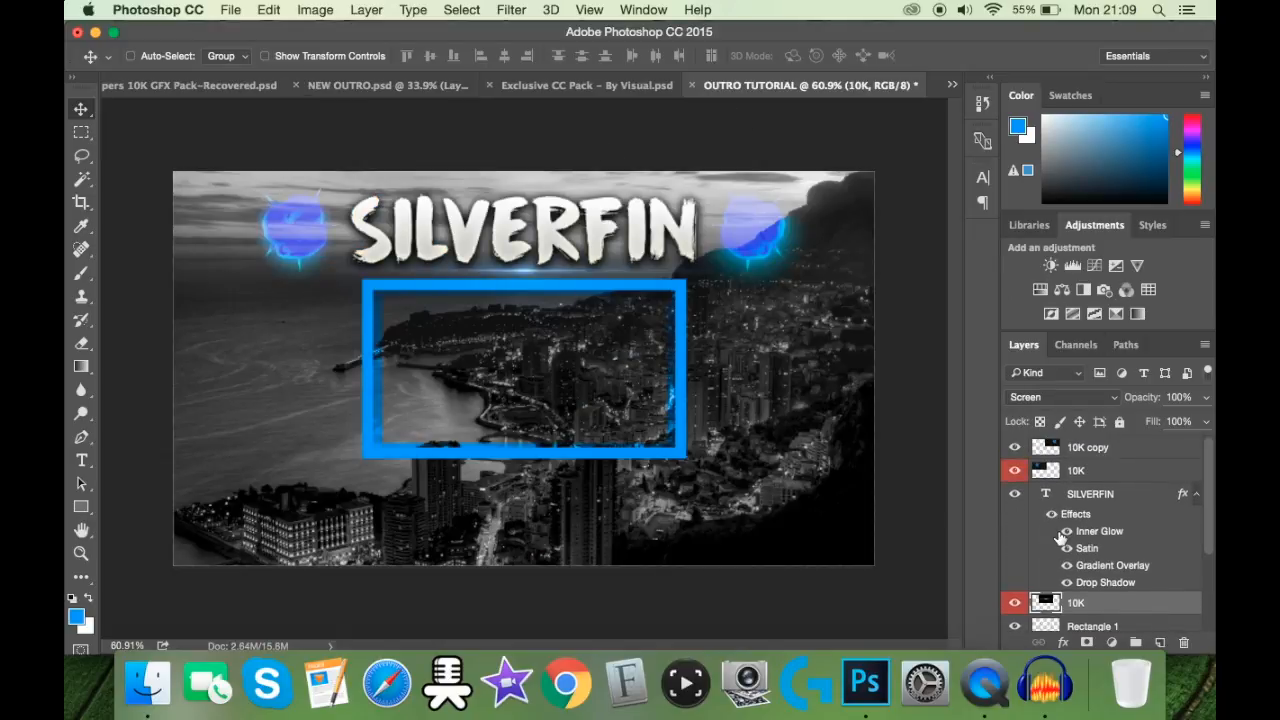
pyautogui.click(1106, 447)
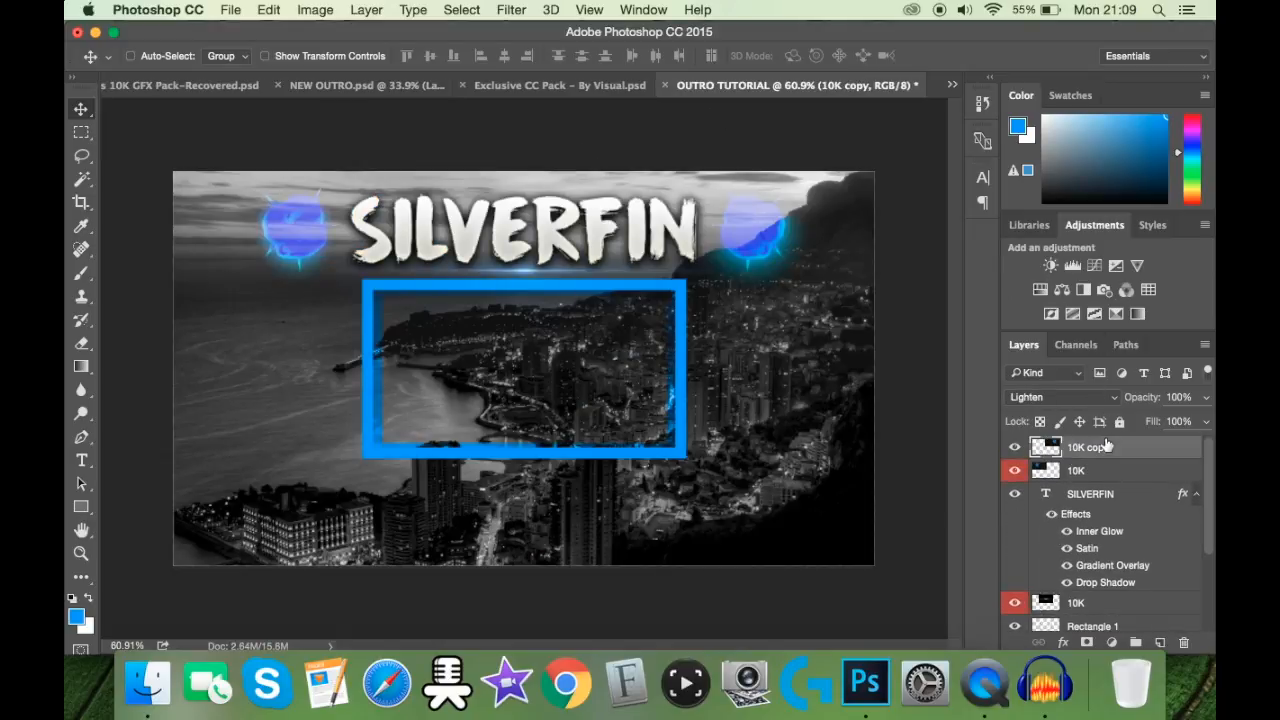
pyautogui.click(82, 461)
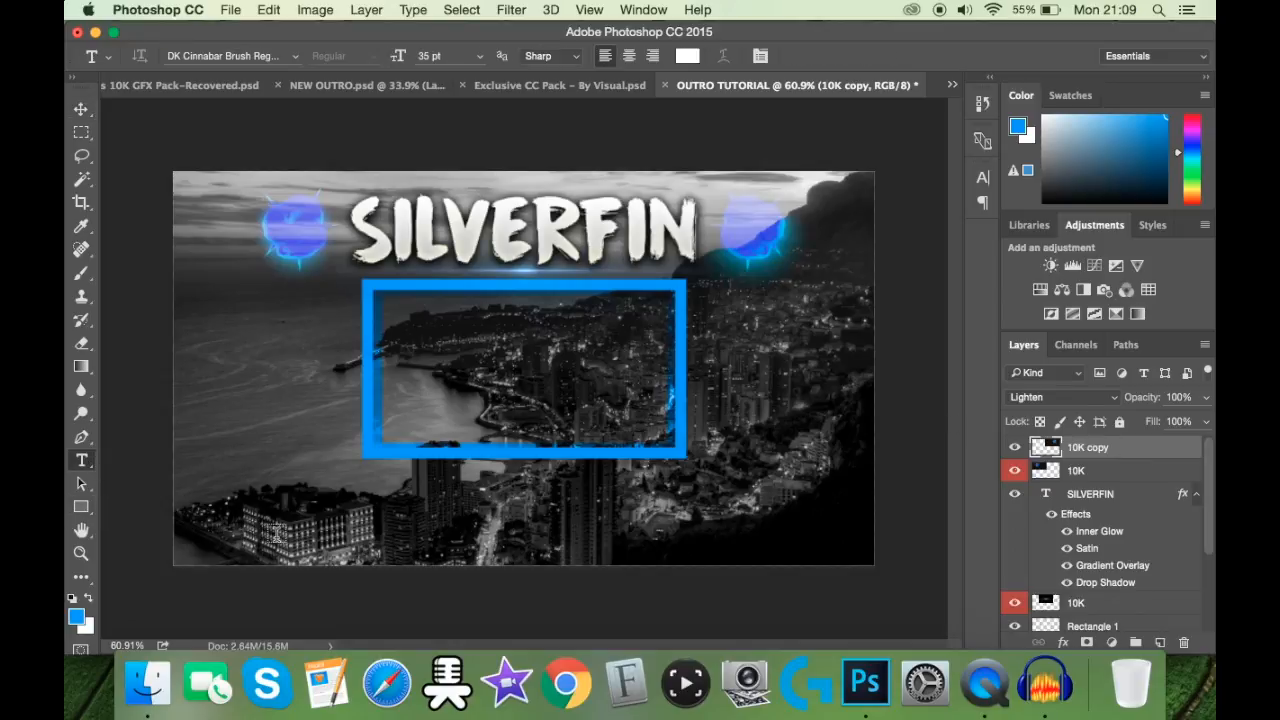
pyautogui.click(283, 508)
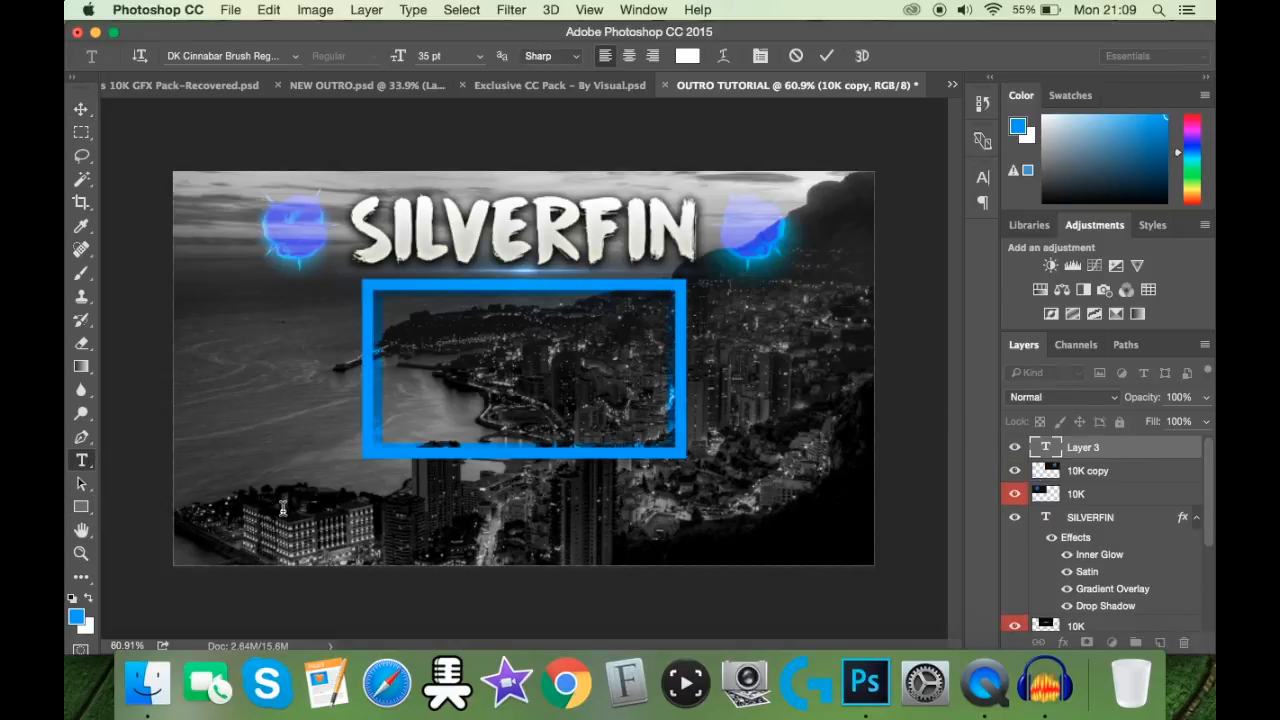
pyautogui.click(240, 55)
pyautogui.scroll(-10, 340, 370)
pyautogui.write('SOCIAL')
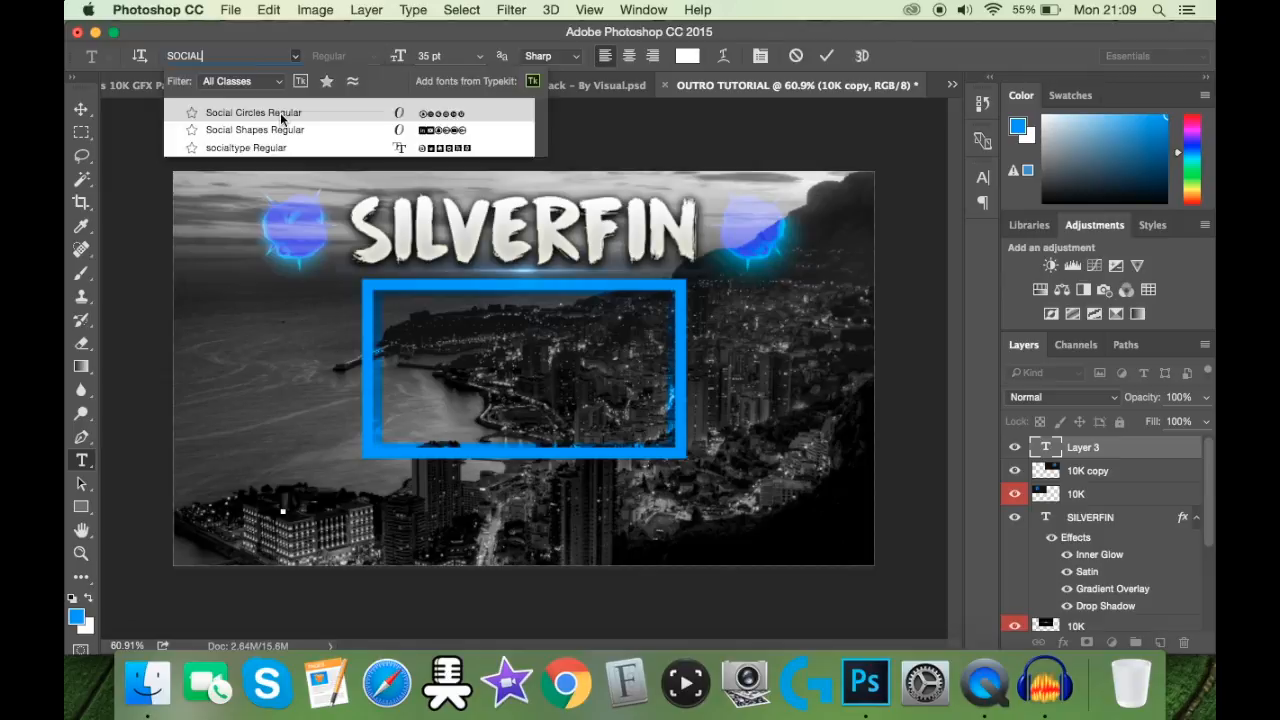
pyautogui.click(280, 112)
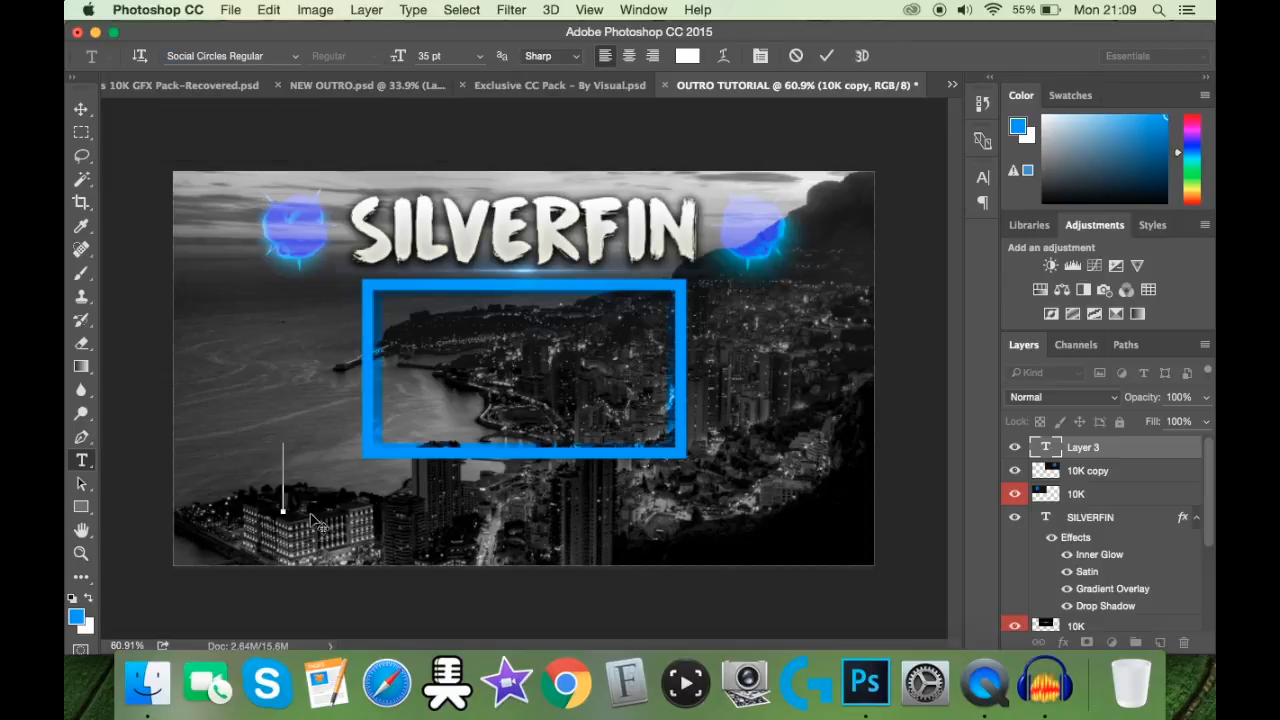
pyautogui.write('t')
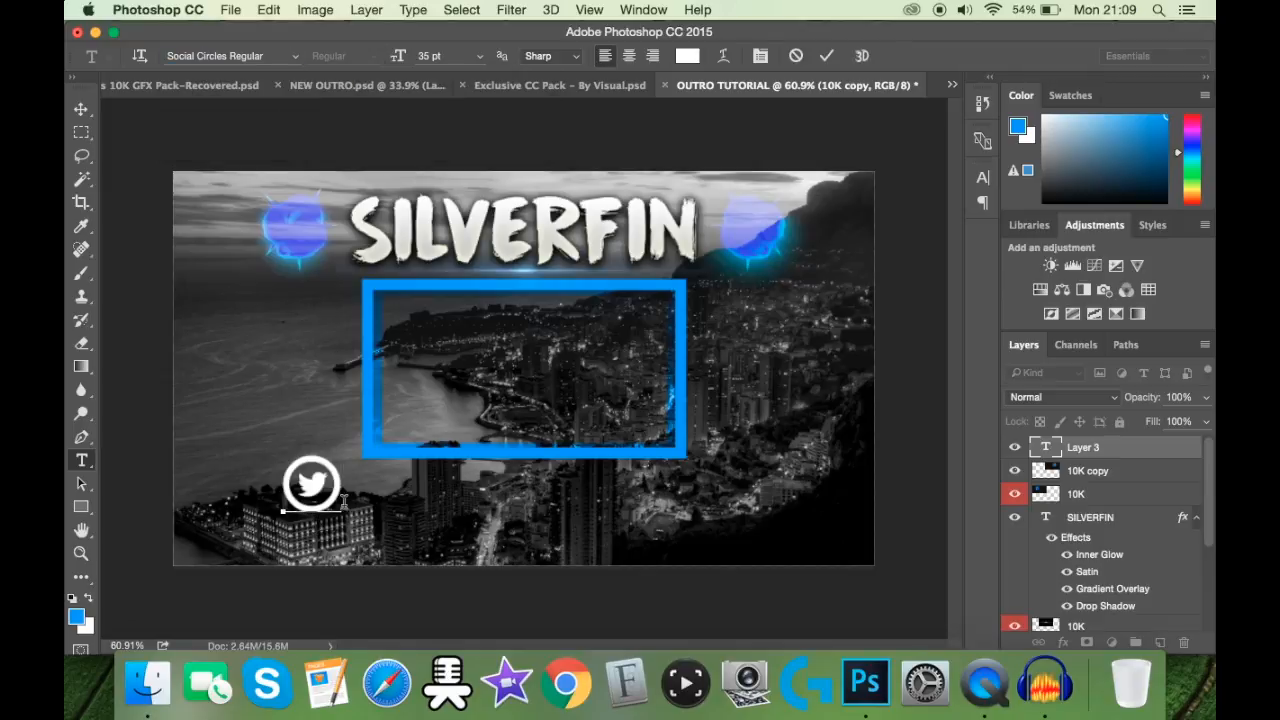
pyautogui.click(827, 57)
# Step: Duplicate the Twitter icon layer, change its text to "I" for the Instagram icon and place it further right on the same line
pyautogui.press('super+j')
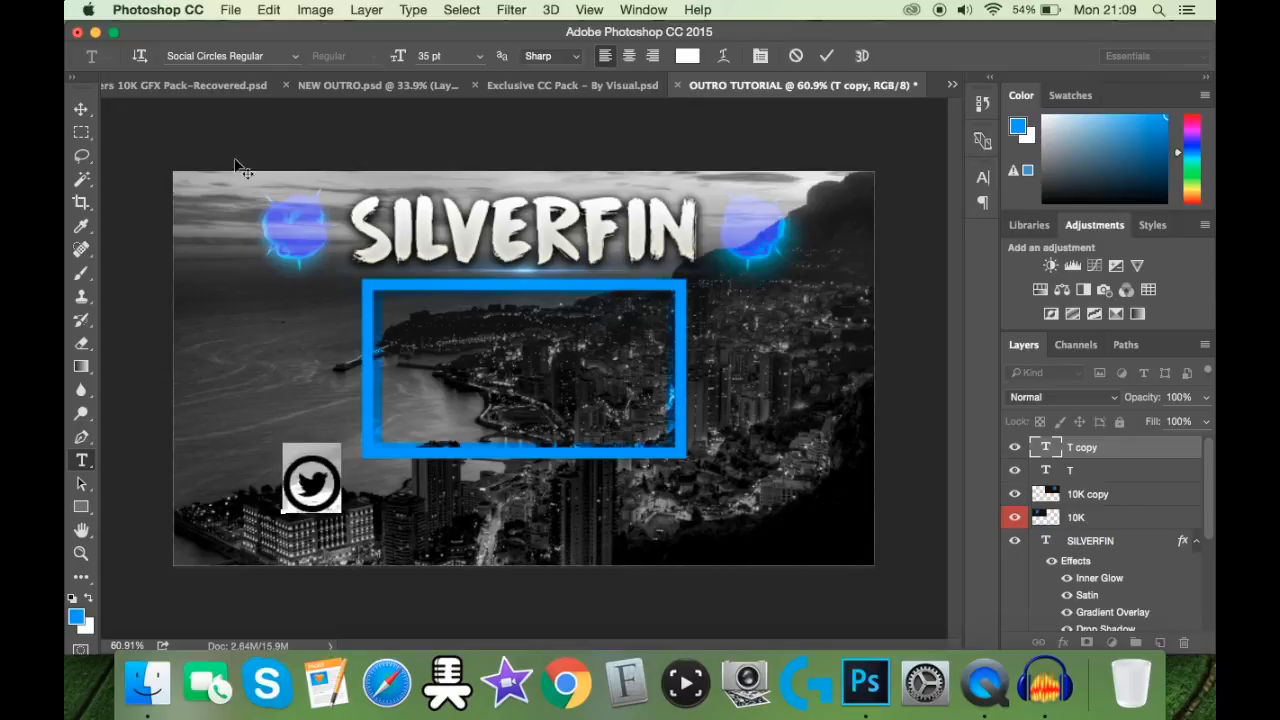
pyautogui.click(235, 57)
pyautogui.press('BackSpace')
pyautogui.write('I')
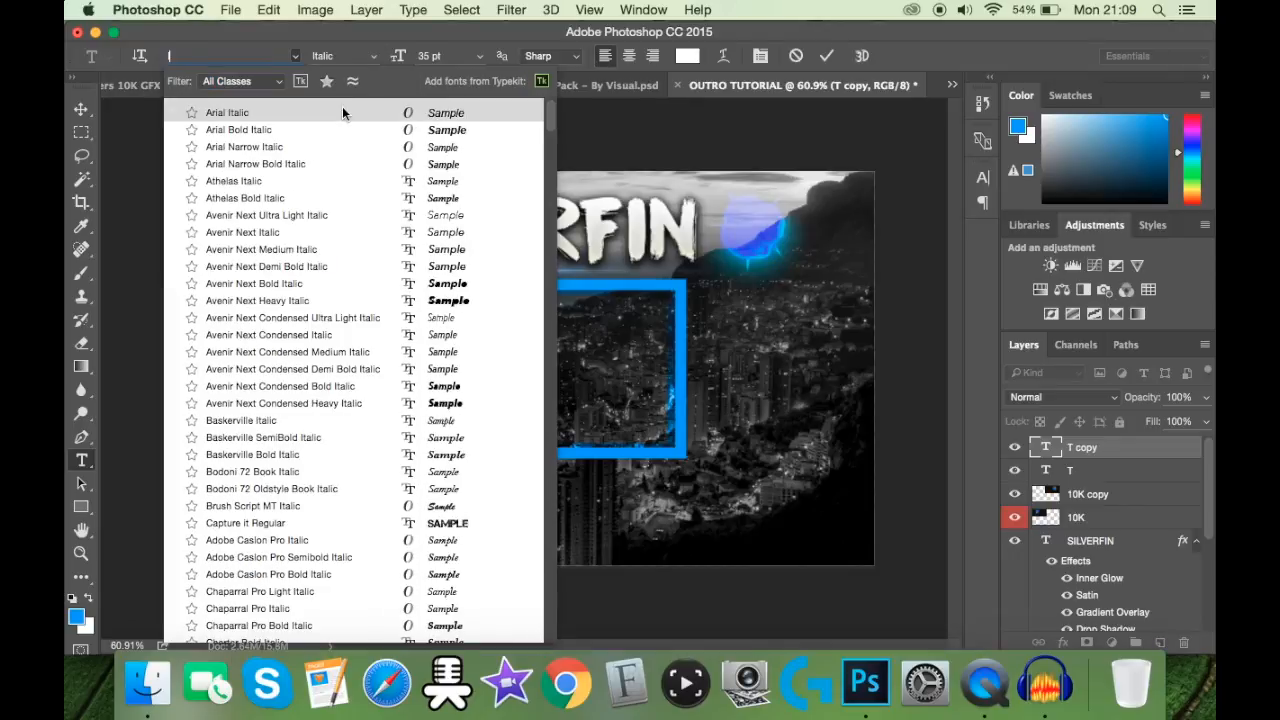
pyautogui.write('social')
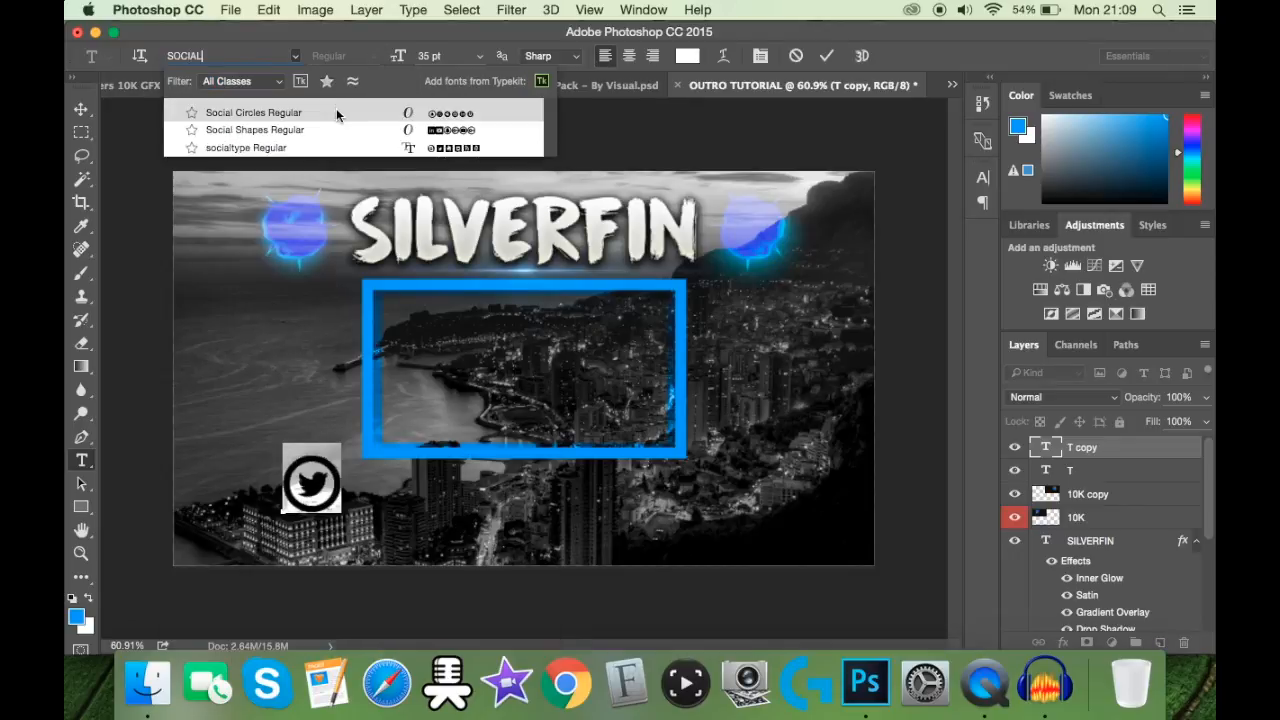
pyautogui.click(340, 117)
pyautogui.write('I')
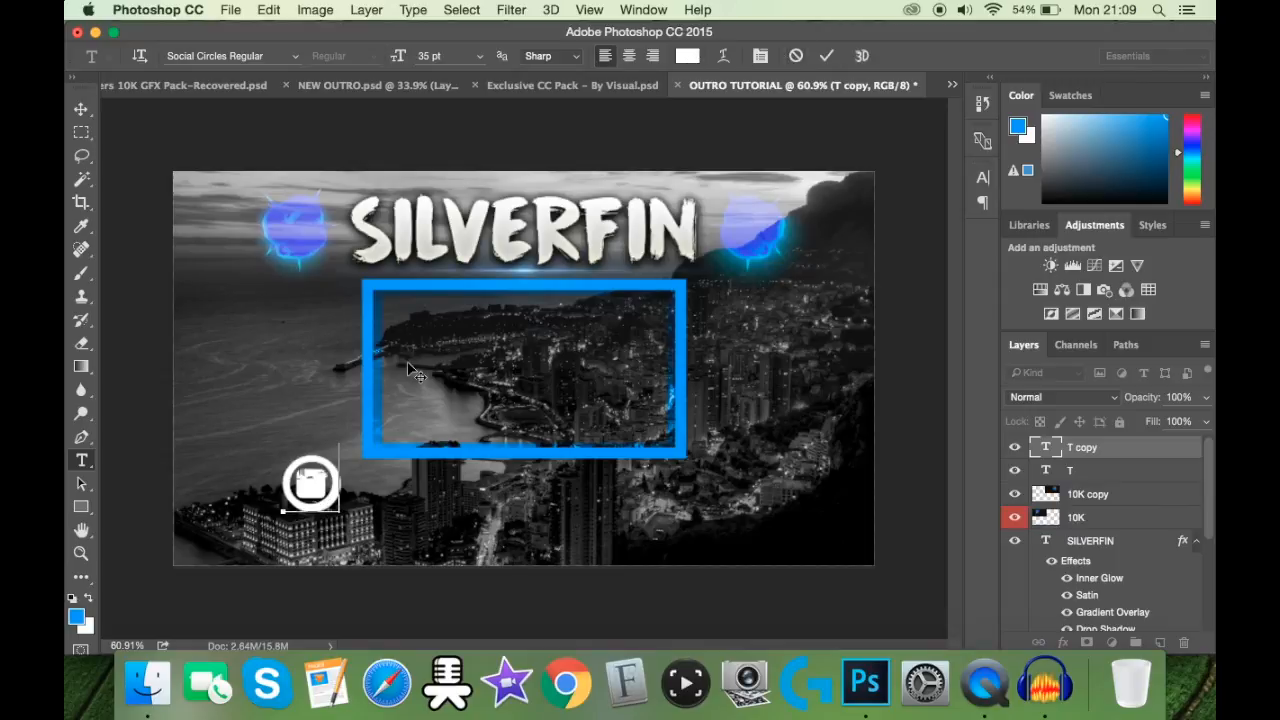
pyautogui.click(826, 55)
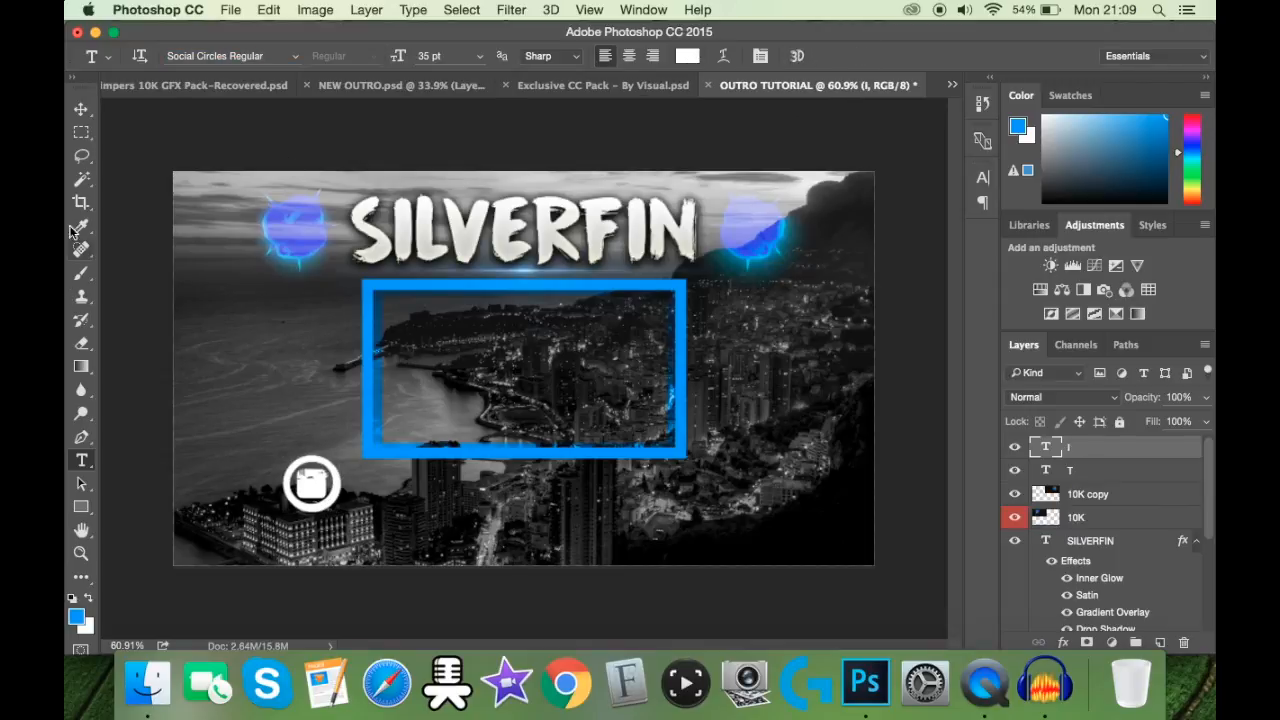
pyautogui.click(82, 108)
pyautogui.moveTo(322, 490); pyautogui.dragTo(514, 490)
# Step: Duplicate the Twitter icon layer and try a new text line between the icons in Nexa Bold Regular
pyautogui.click(1089, 473)
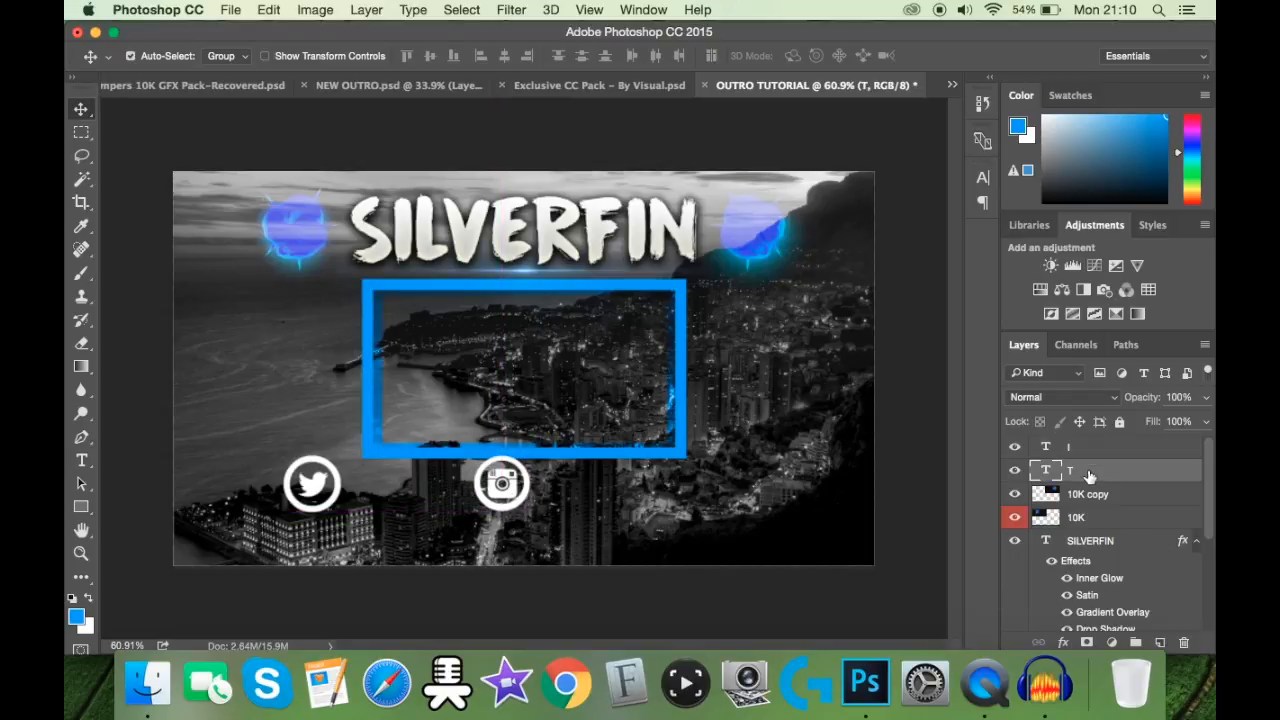
pyautogui.press('super+j')
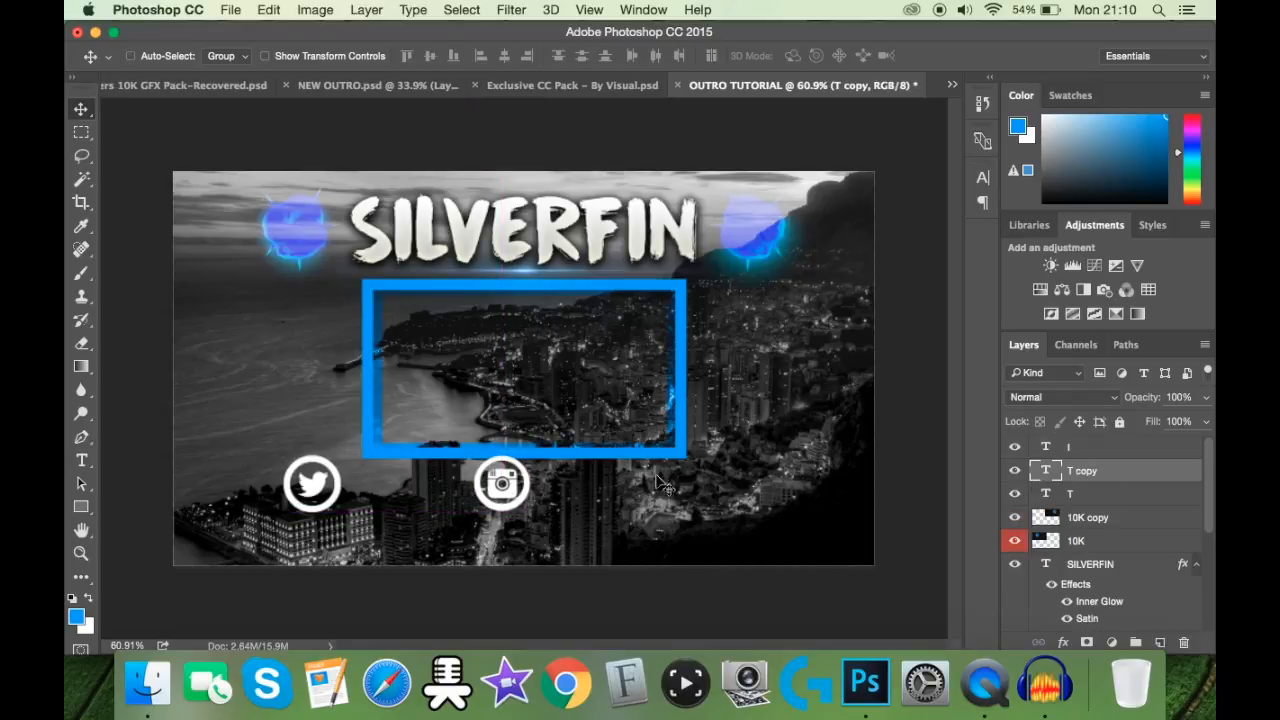
pyautogui.click(82, 461)
pyautogui.click(430, 502)
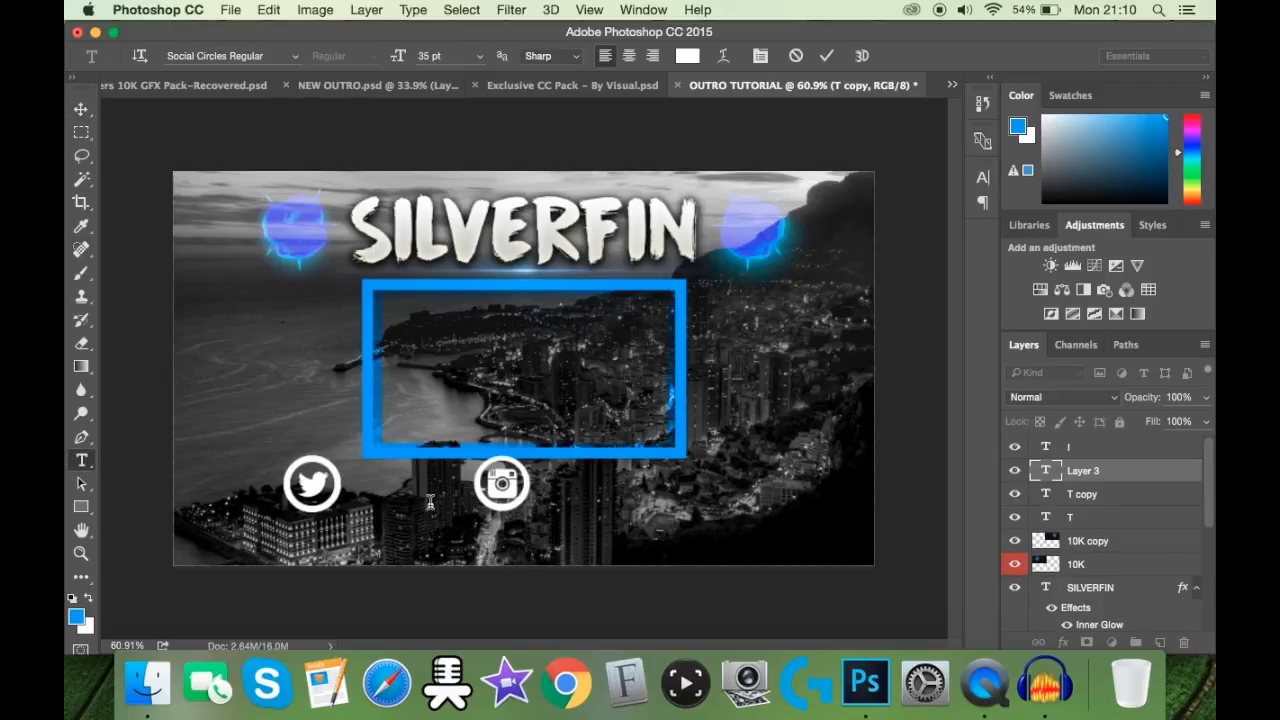
pyautogui.write('Y')
pyautogui.click(268, 56)
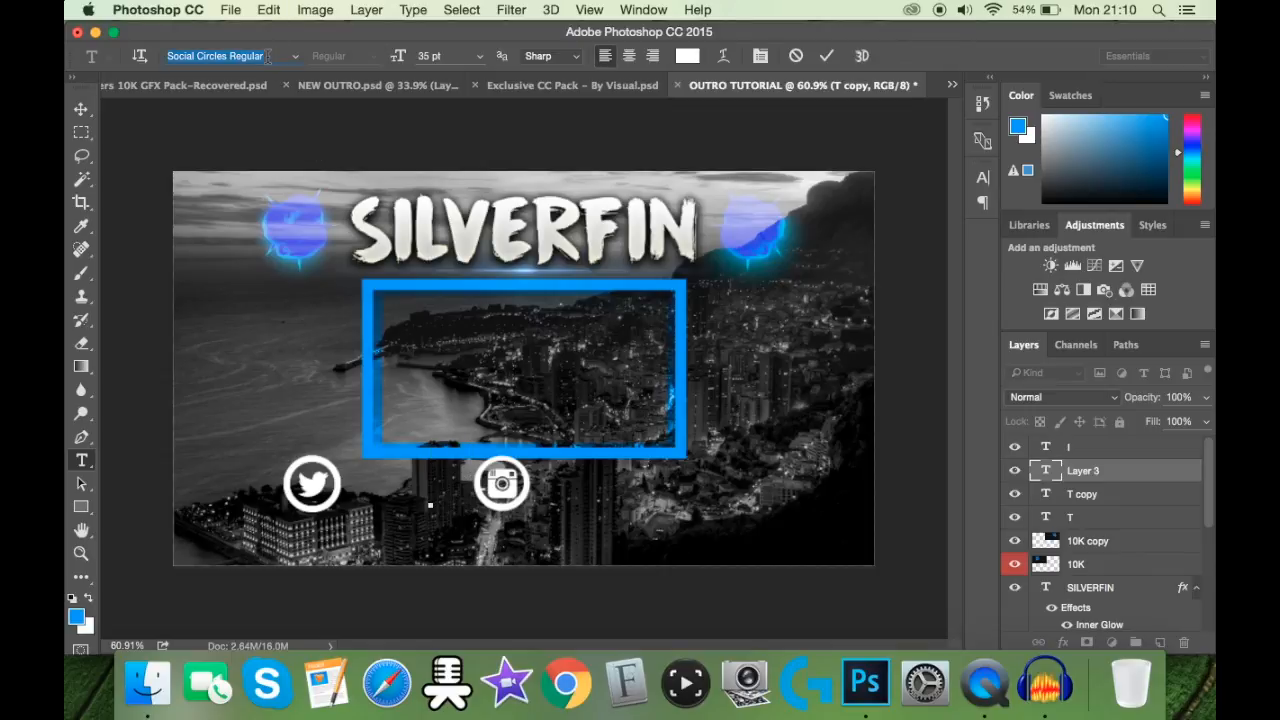
pyautogui.write('NEXA')
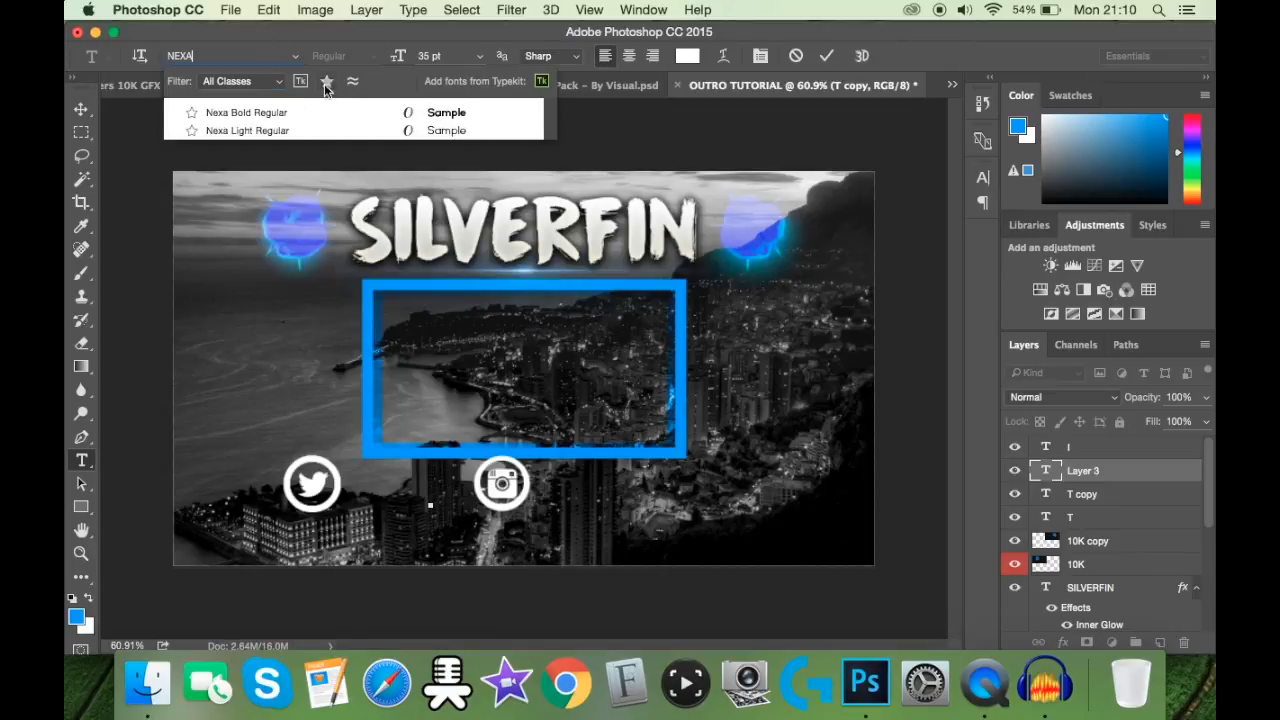
pyautogui.click(324, 110)
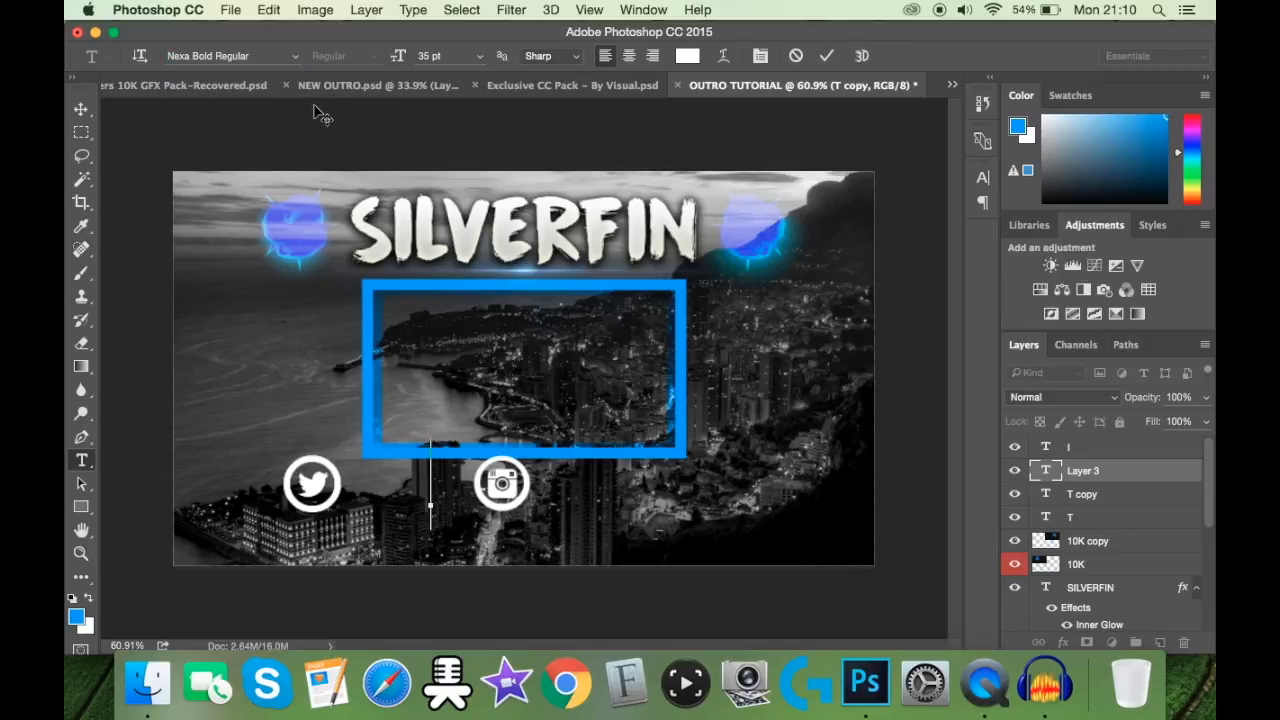
pyautogui.click(249, 85)
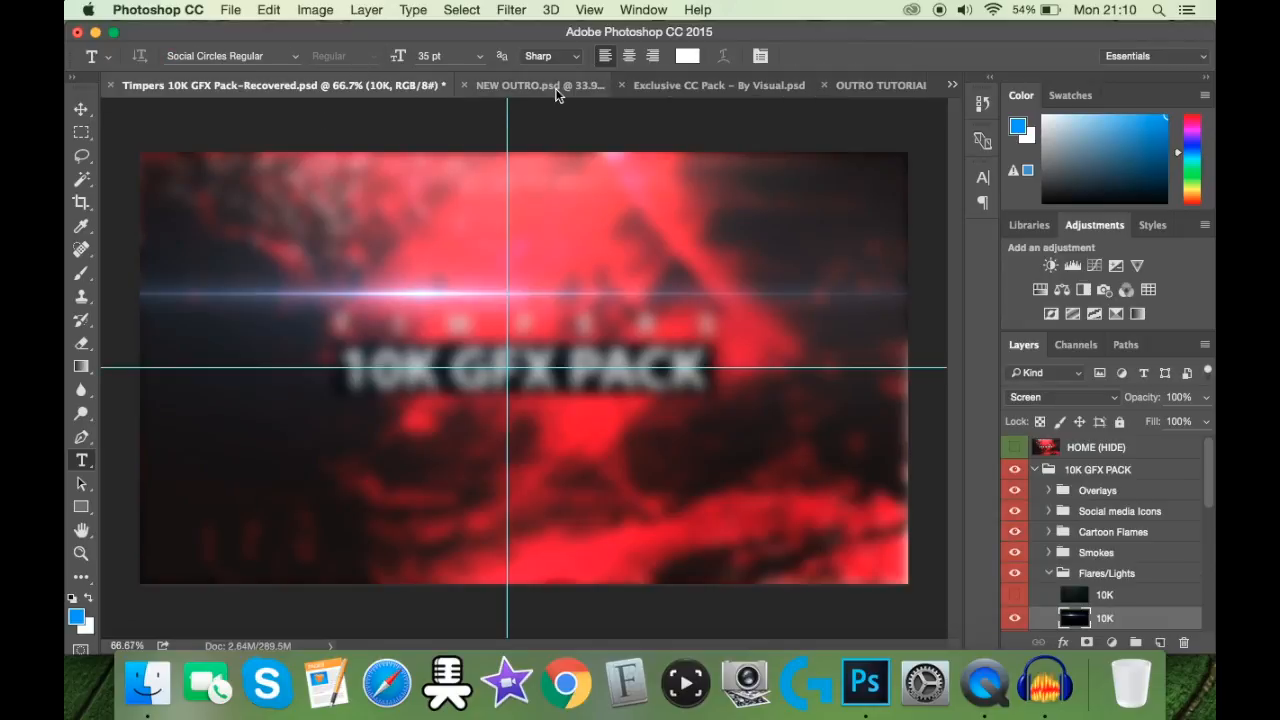
pyautogui.click(848, 80)
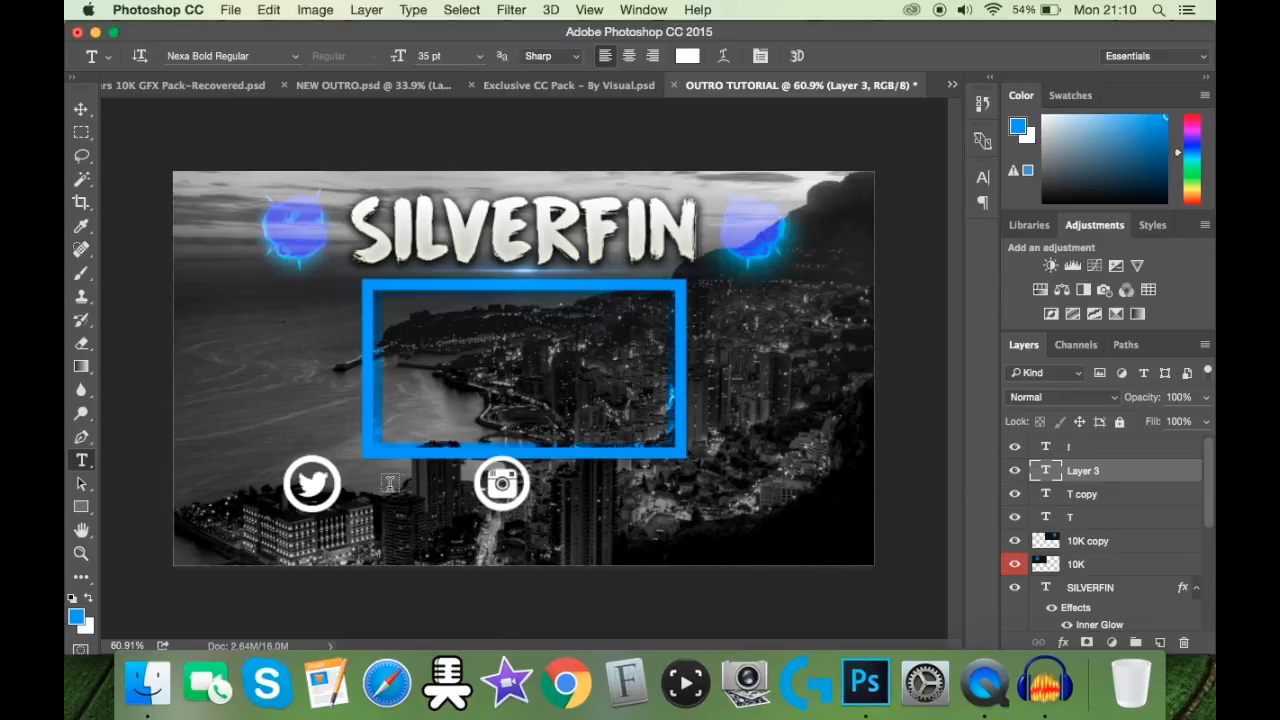
pyautogui.click(224, 55)
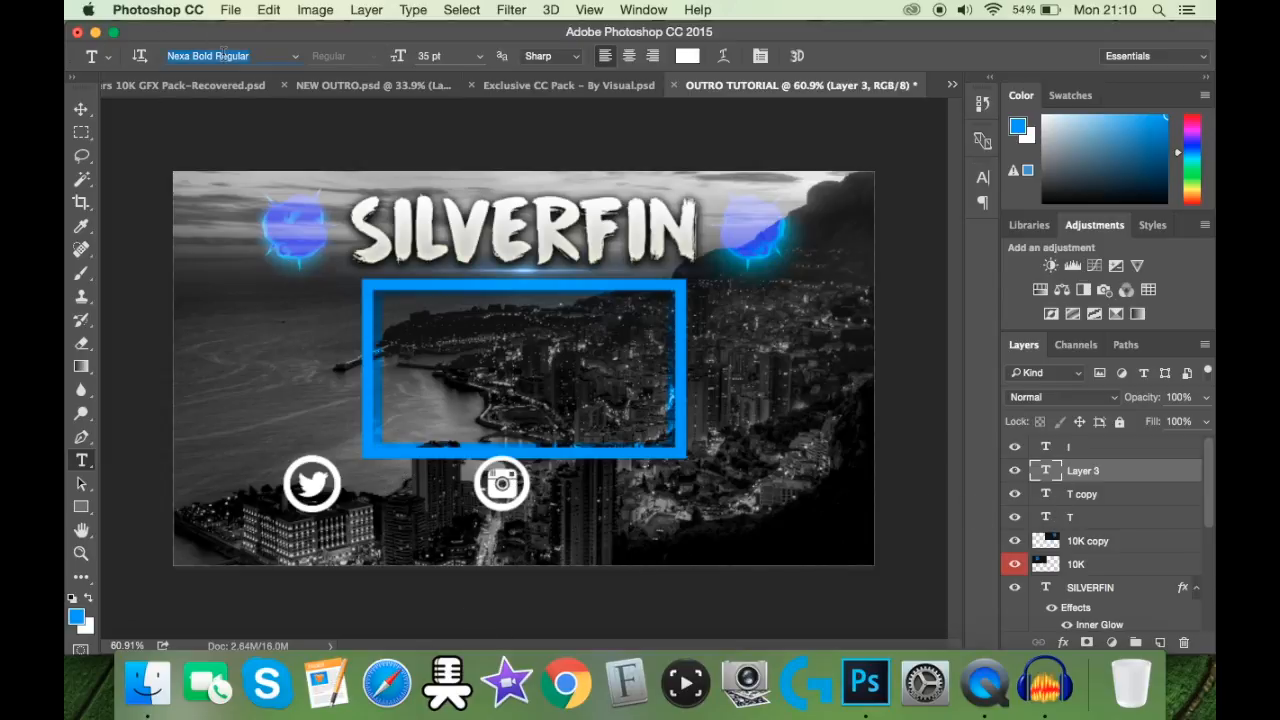
pyautogui.write('EA')
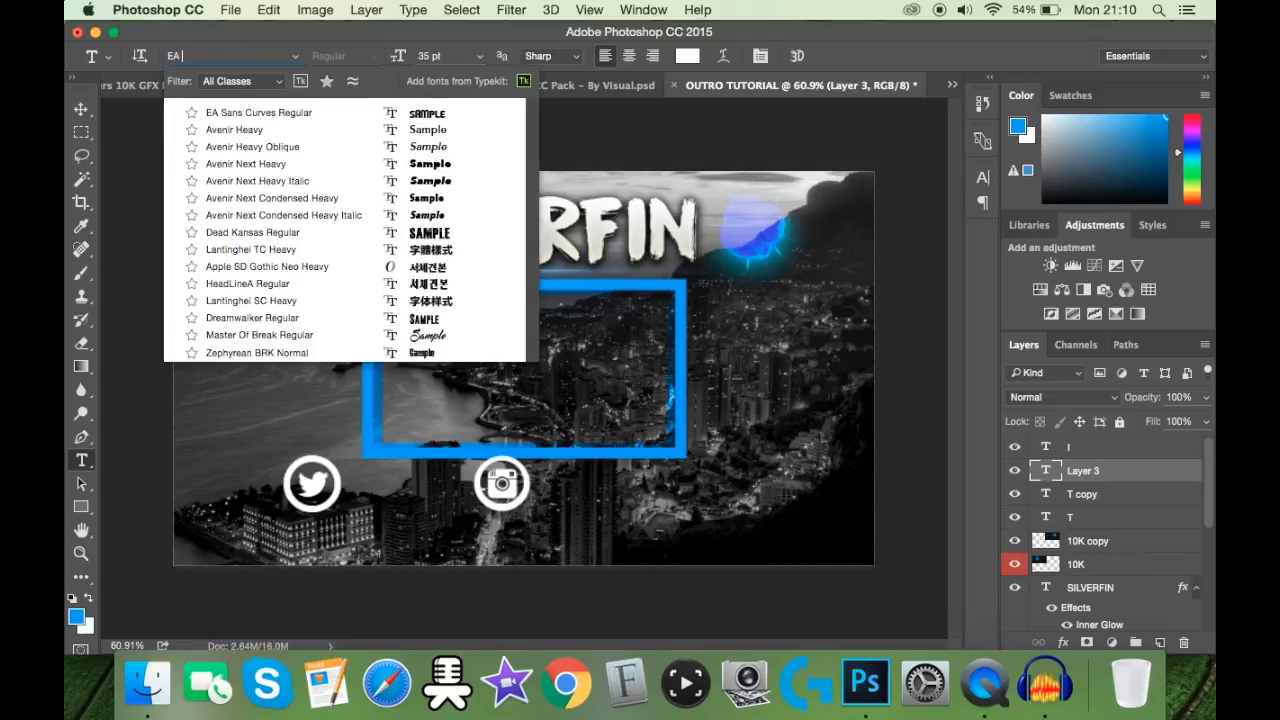
pyautogui.write(' CU')
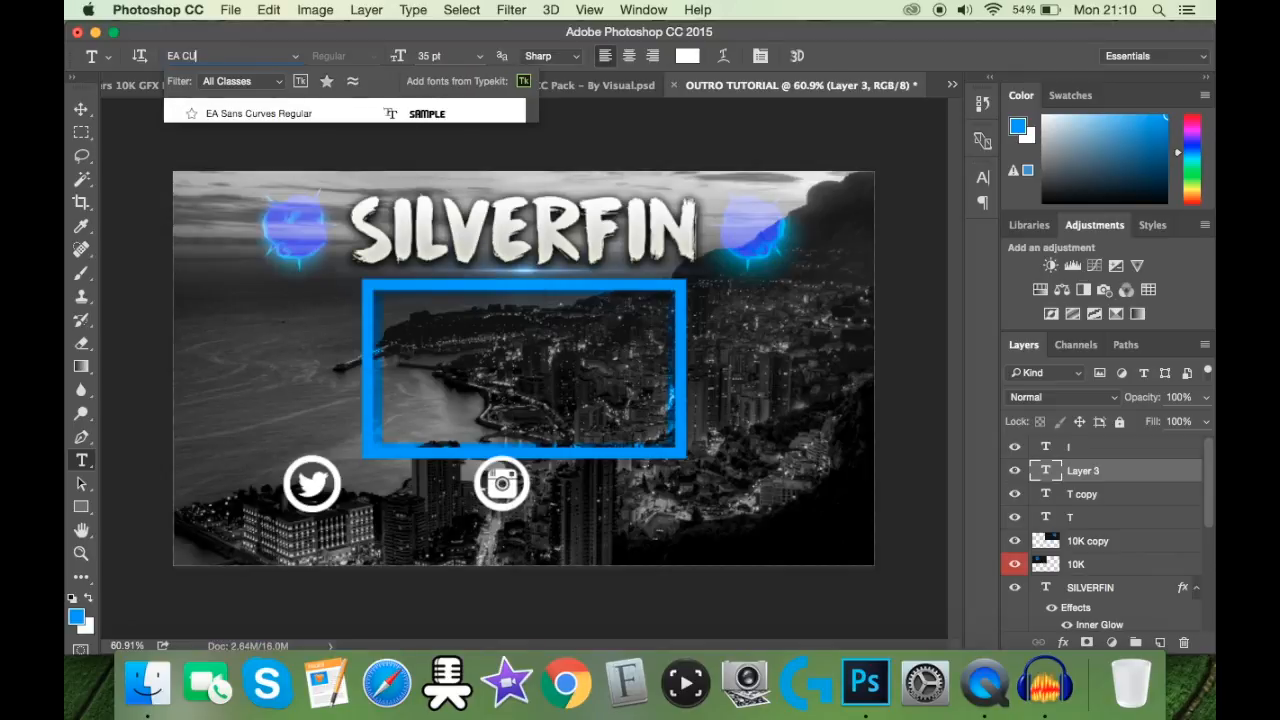
pyautogui.click(254, 112)
pyautogui.click(401, 522)
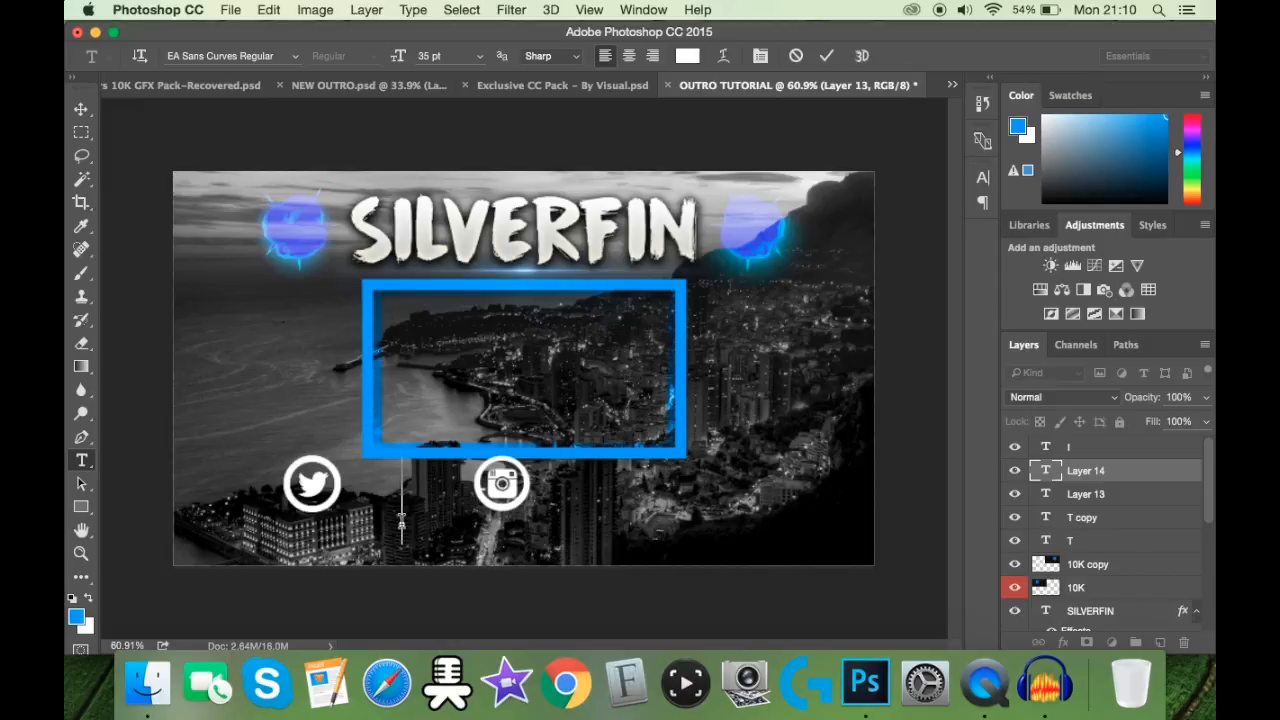
pyautogui.write('@S')
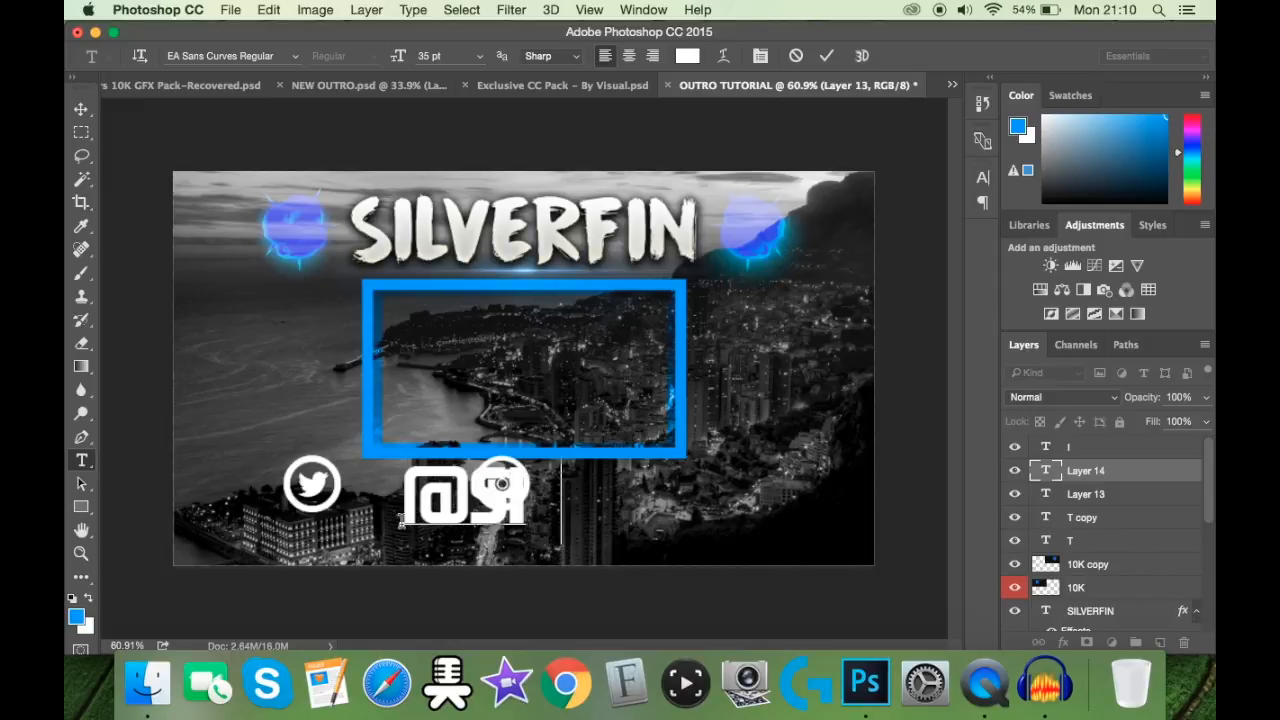
pyautogui.write('ILVERFIN_YT')
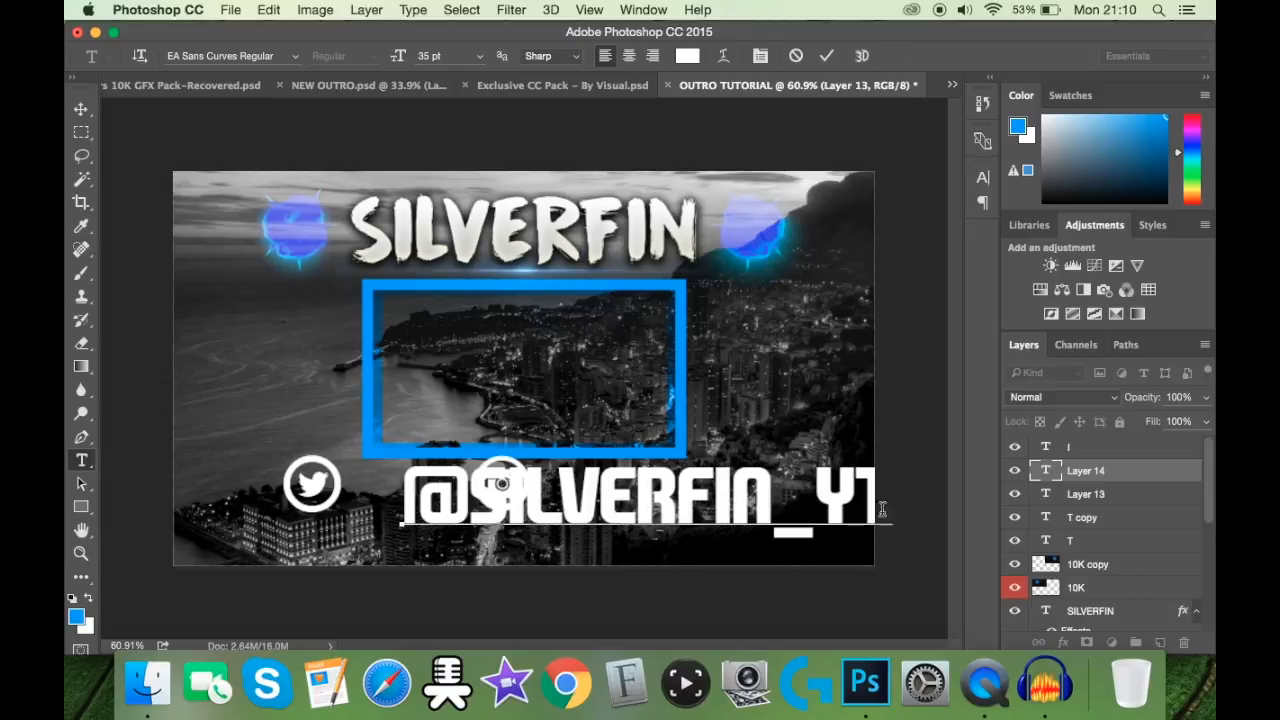
pyautogui.moveTo(895, 505); pyautogui.dragTo(236, 532)
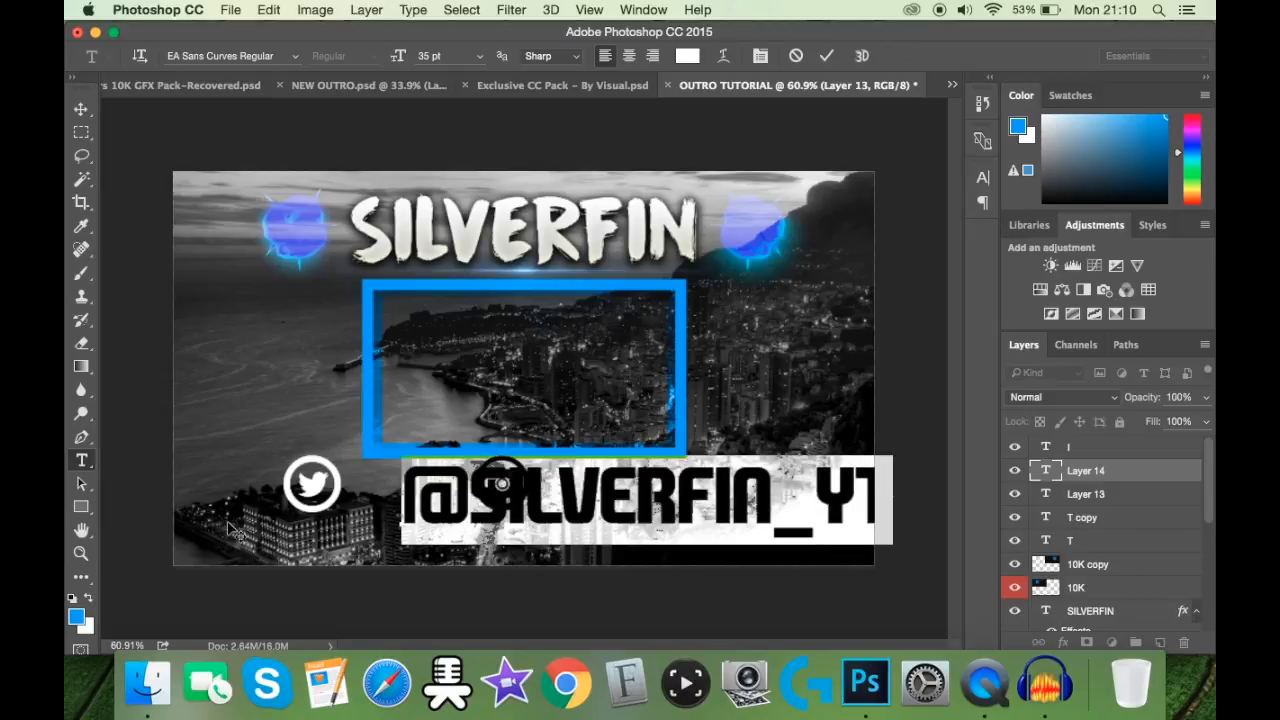
pyautogui.click(436, 57)
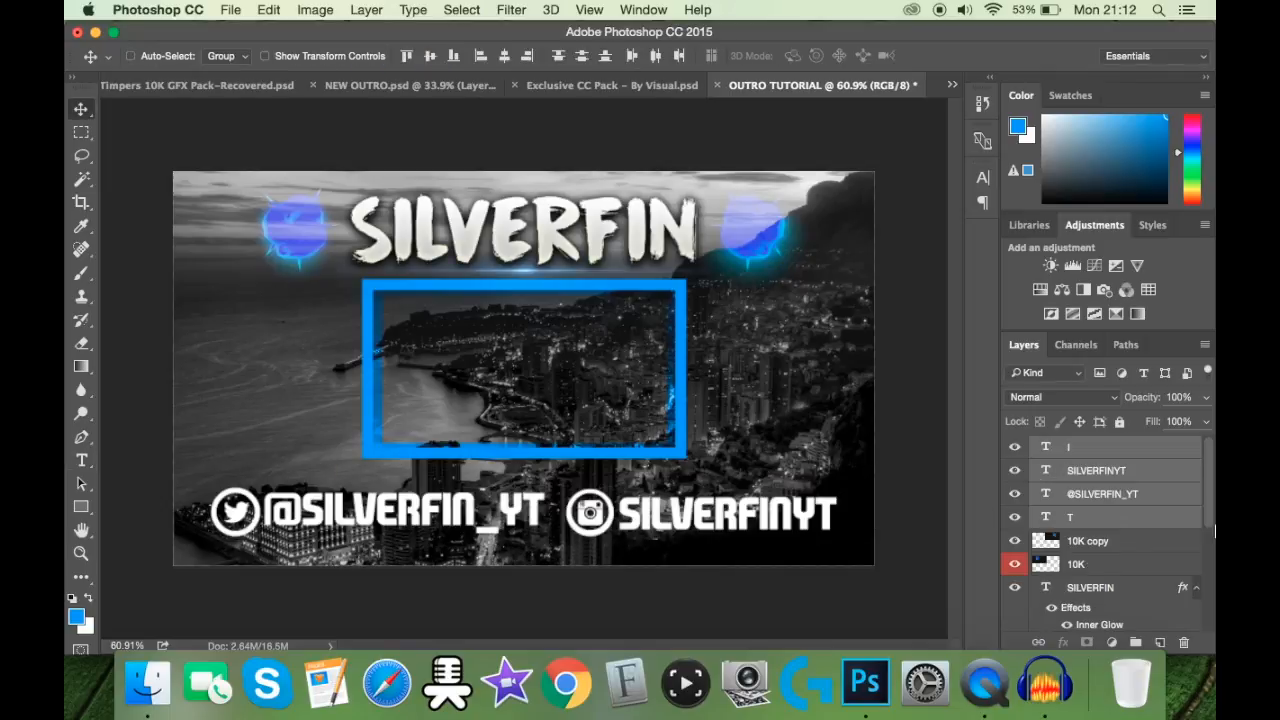
# Step: Nudge the selected Twitter and Instagram icons and both handle texts slightly to the left
pyautogui.press('Left')
pyautogui.press('Left')
pyautogui.press('Left')
pyautogui.click(1108, 503)
pyautogui.rightClick(1107, 502)
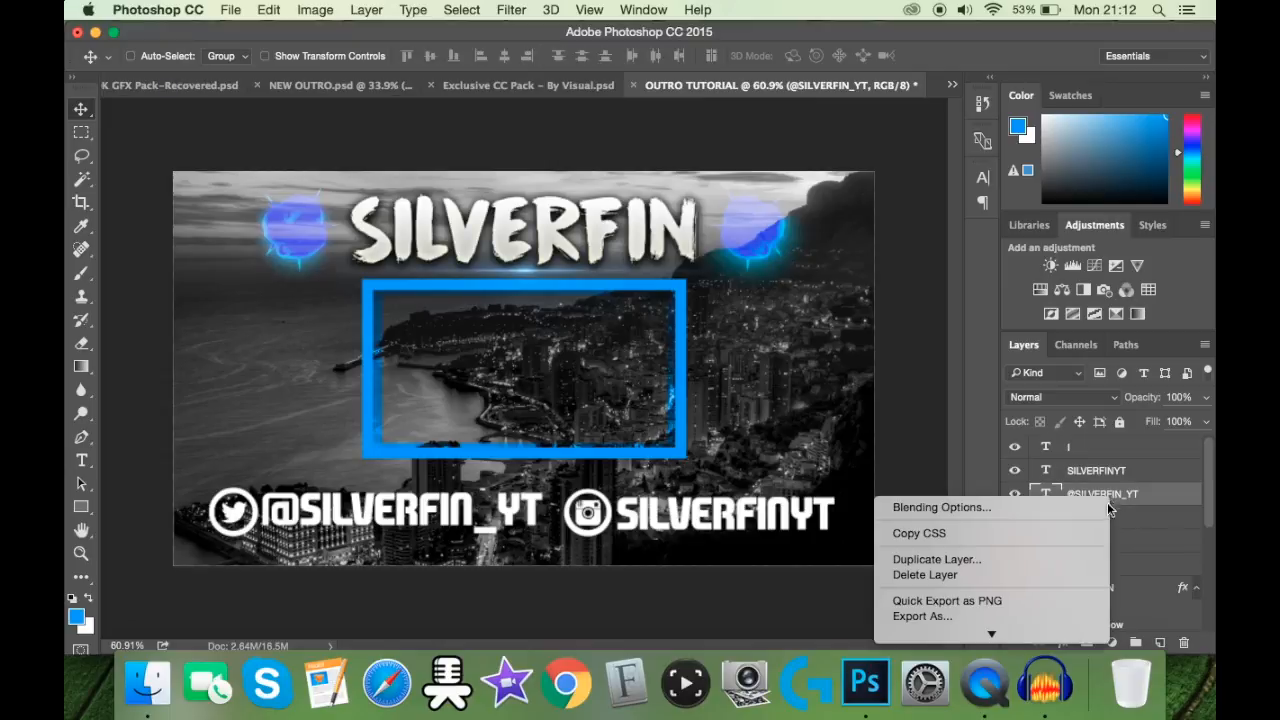
pyautogui.click(1090, 503)
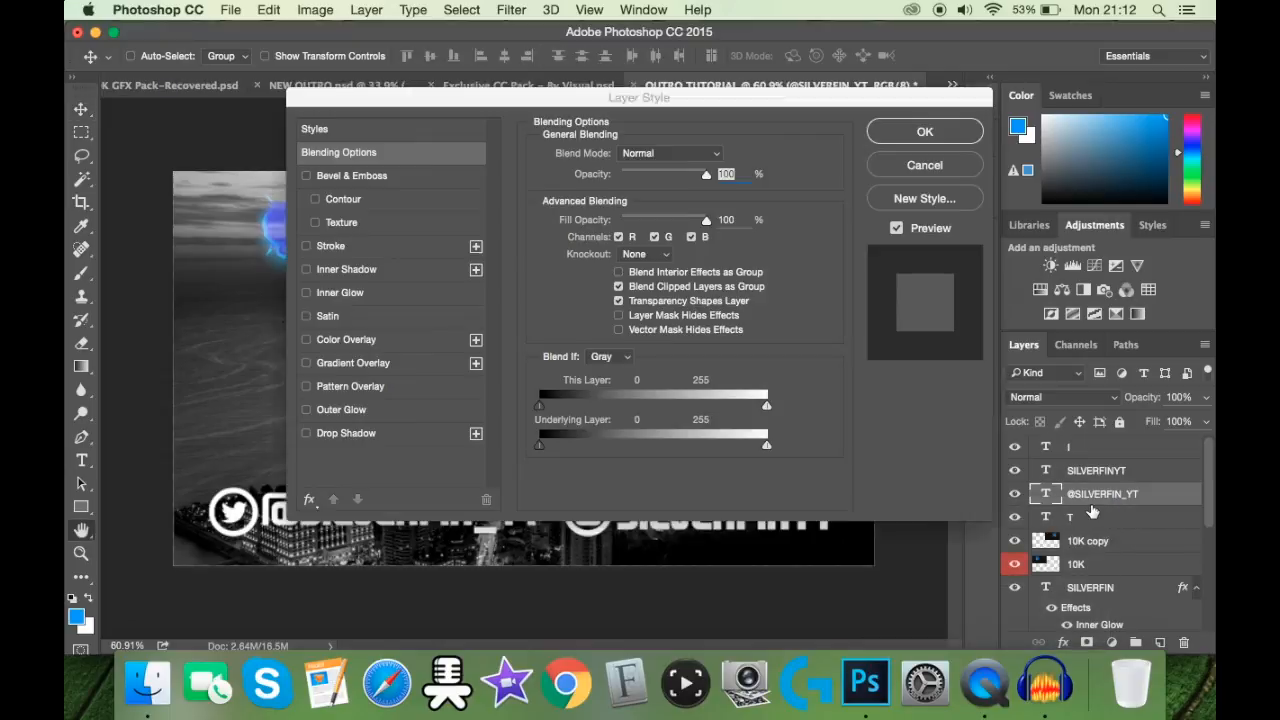
pyautogui.click(364, 432)
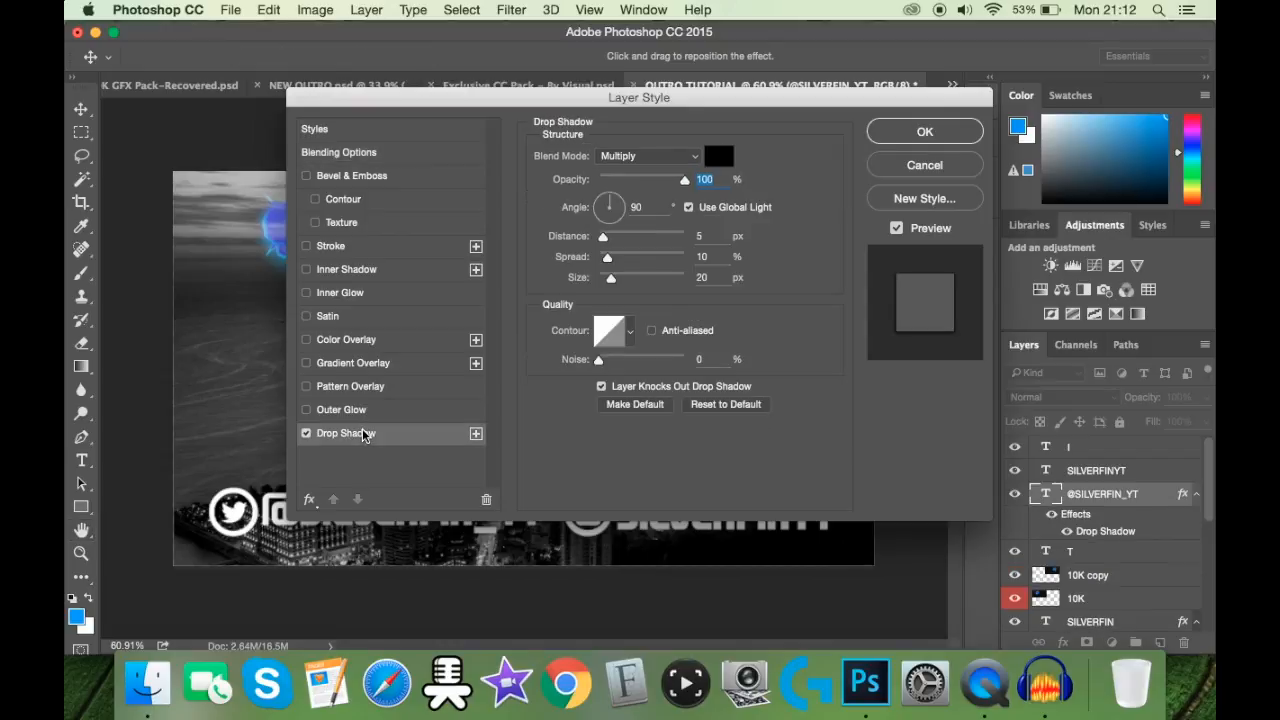
pyautogui.click(915, 141)
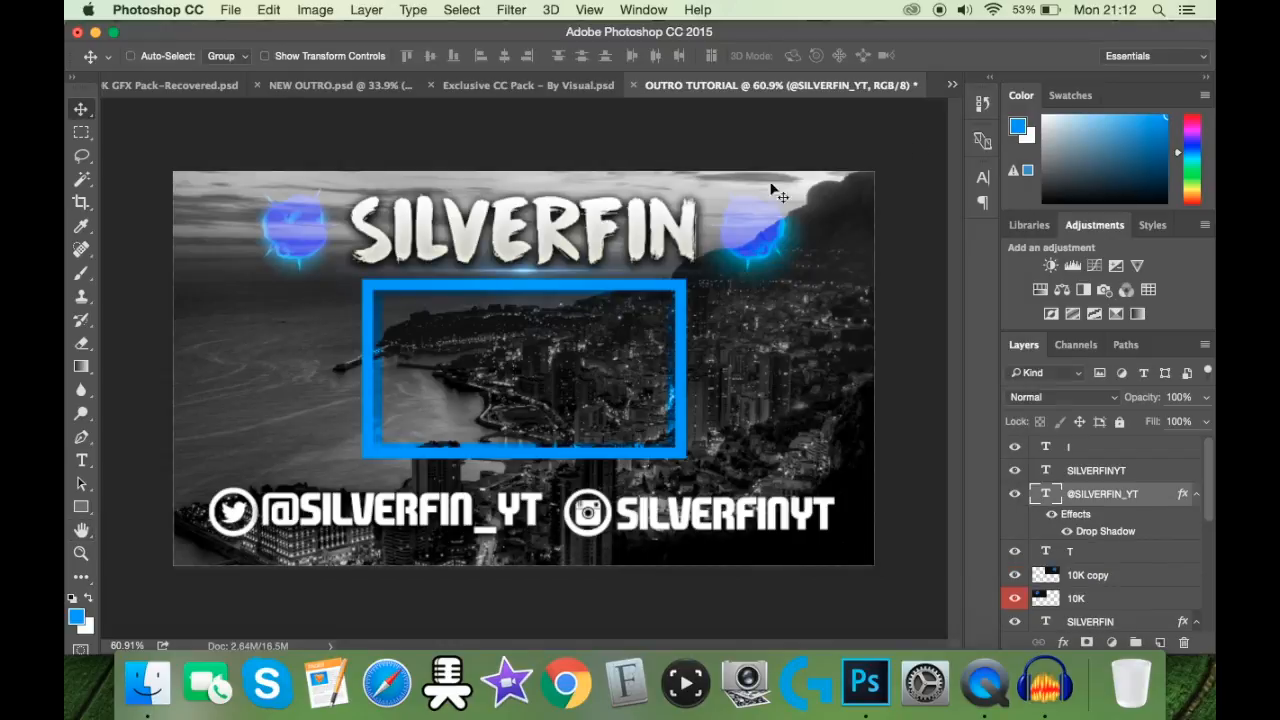
# Step: Add a drop shadow to the SILVERFINYT text layer, leaving its gradient overlay switched off
pyautogui.rightClick(1098, 470)
pyautogui.click(1048, 479)
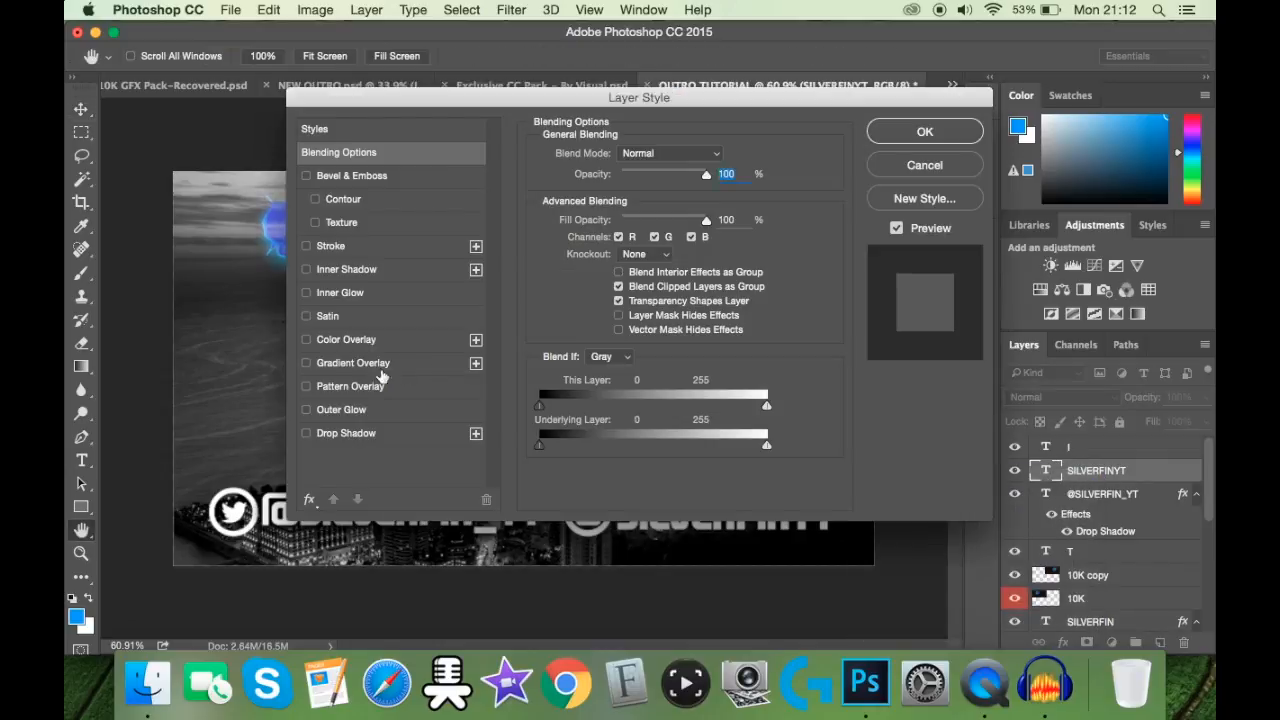
pyautogui.click(381, 372)
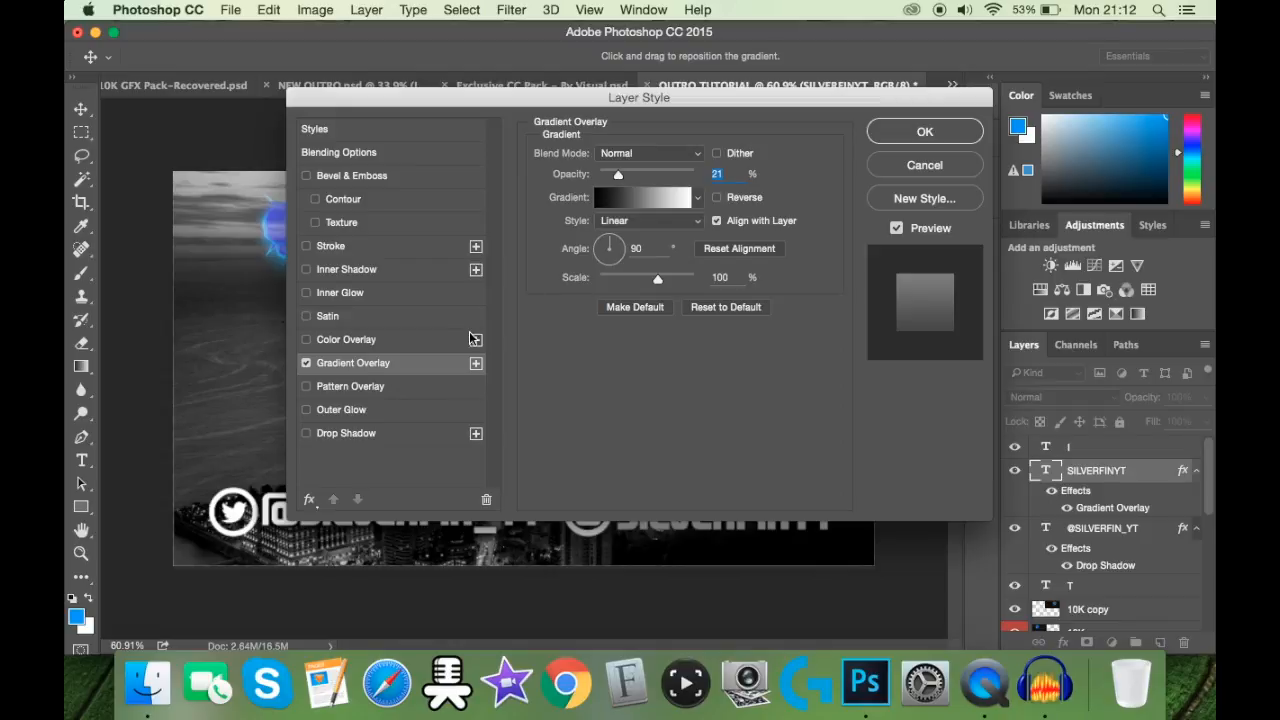
pyautogui.click(305, 365)
pyautogui.click(305, 365)
pyautogui.click(346, 433)
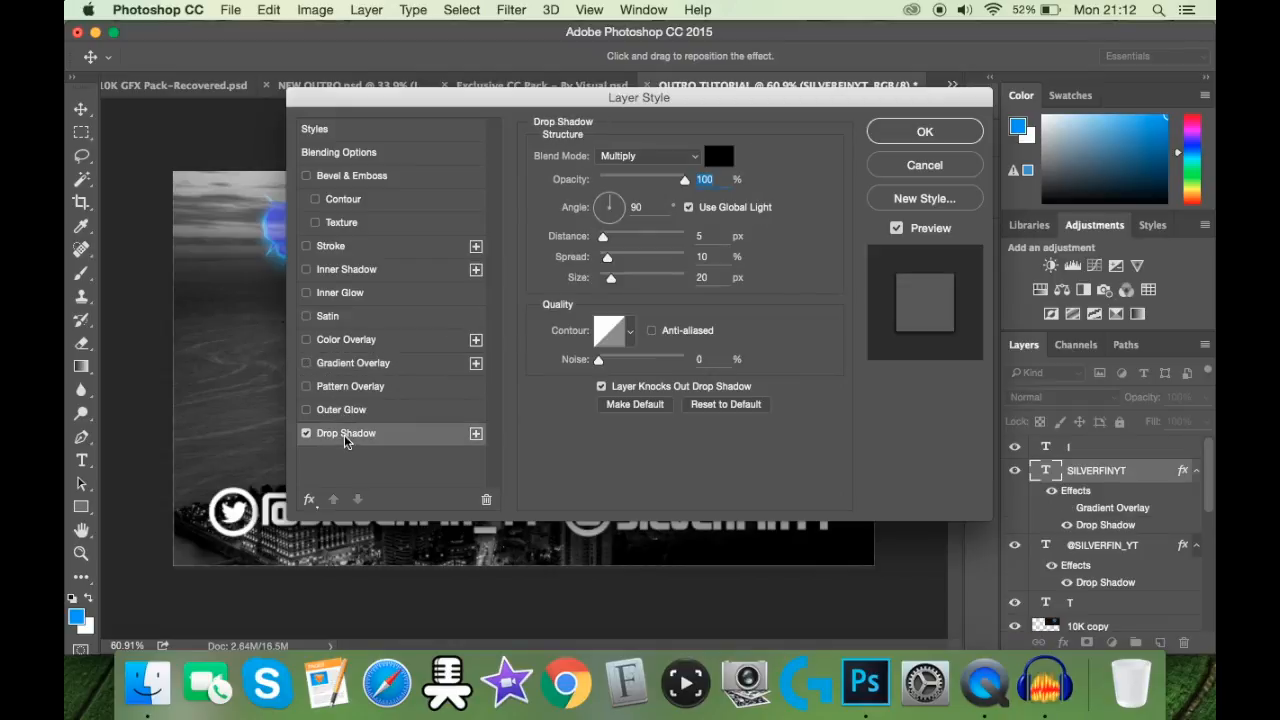
pyautogui.click(927, 131)
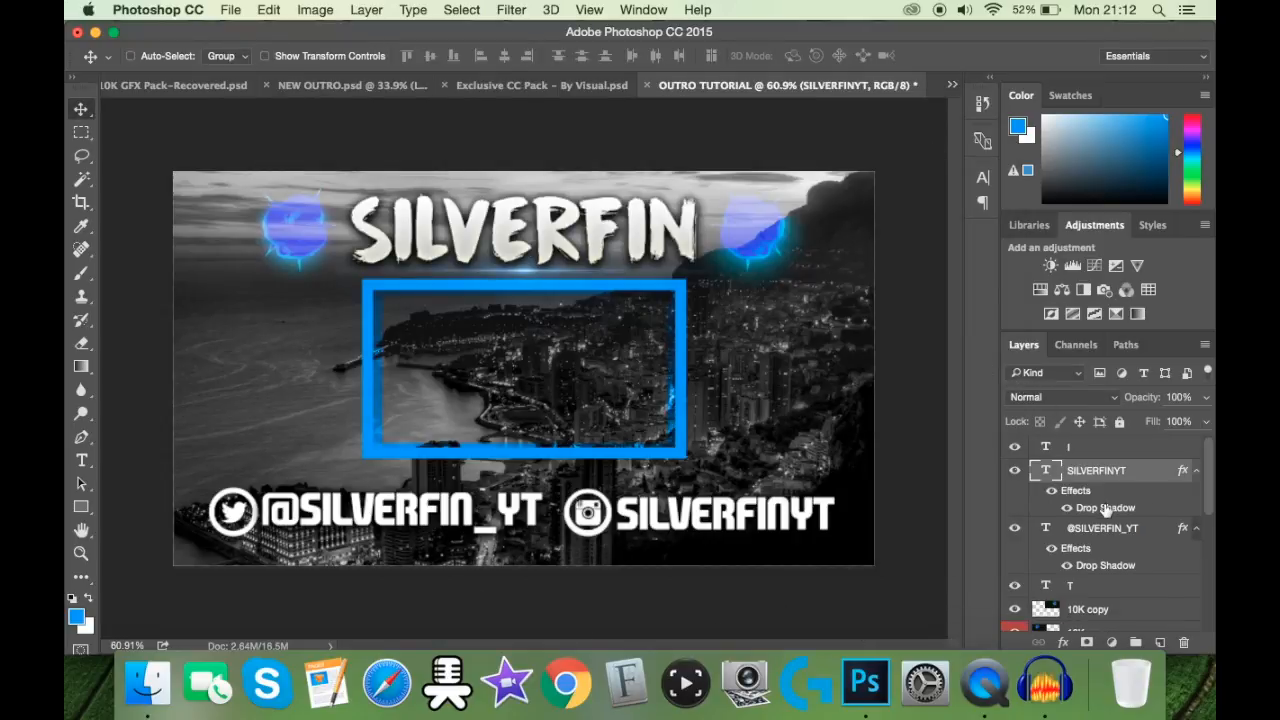
# Step: Paint soft white light with a 1000 px brush on a new layer above the Instagram icon and set that layer's opacity to 70%
pyautogui.click(1091, 445)
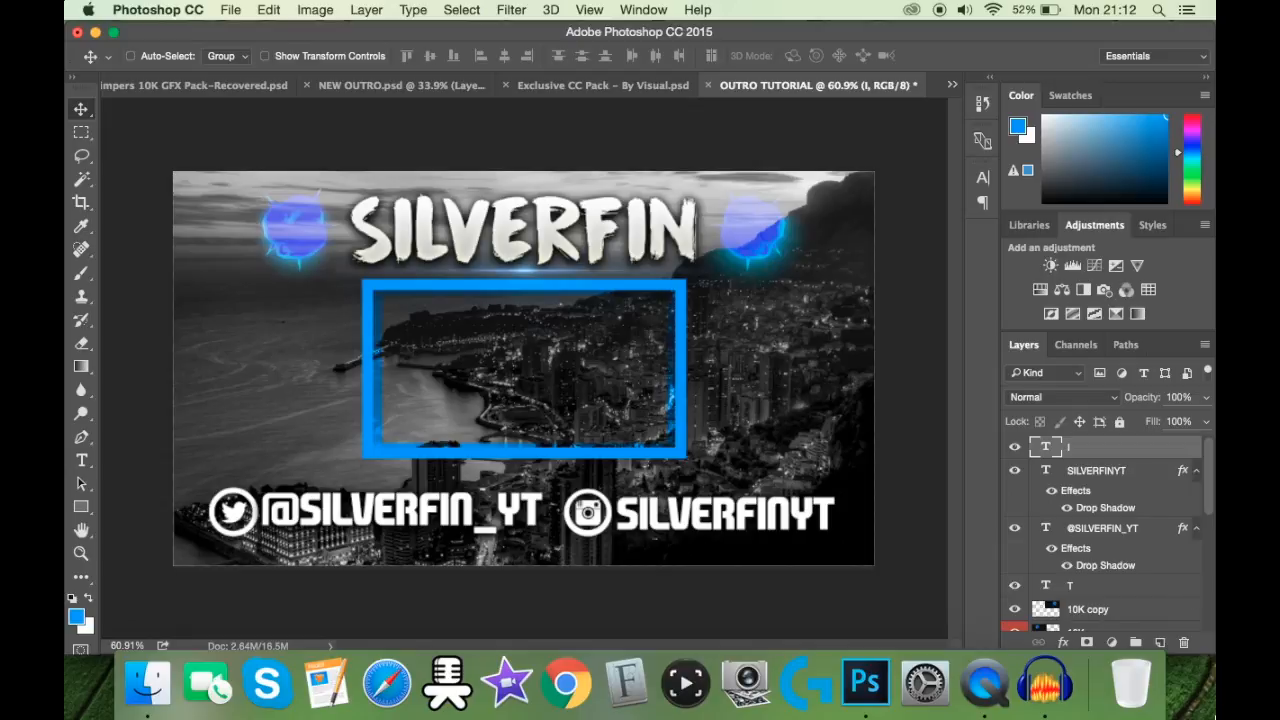
pyautogui.click(1160, 643)
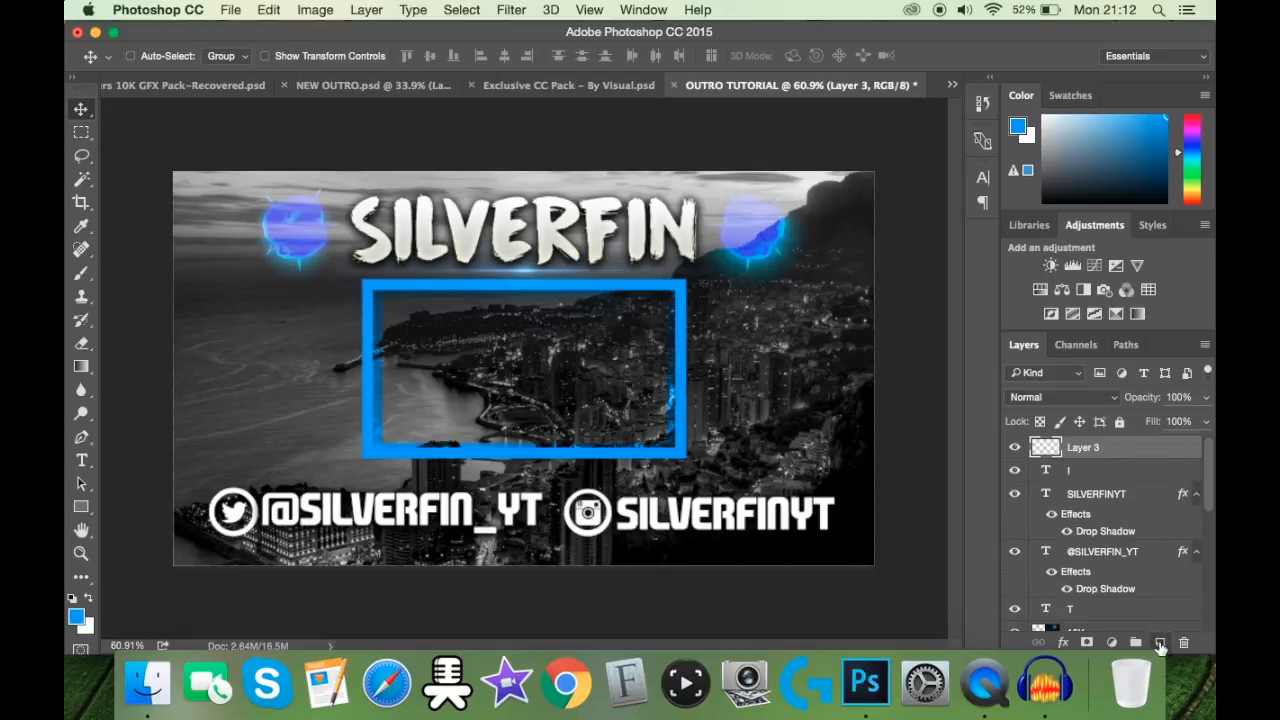
pyautogui.click(89, 599)
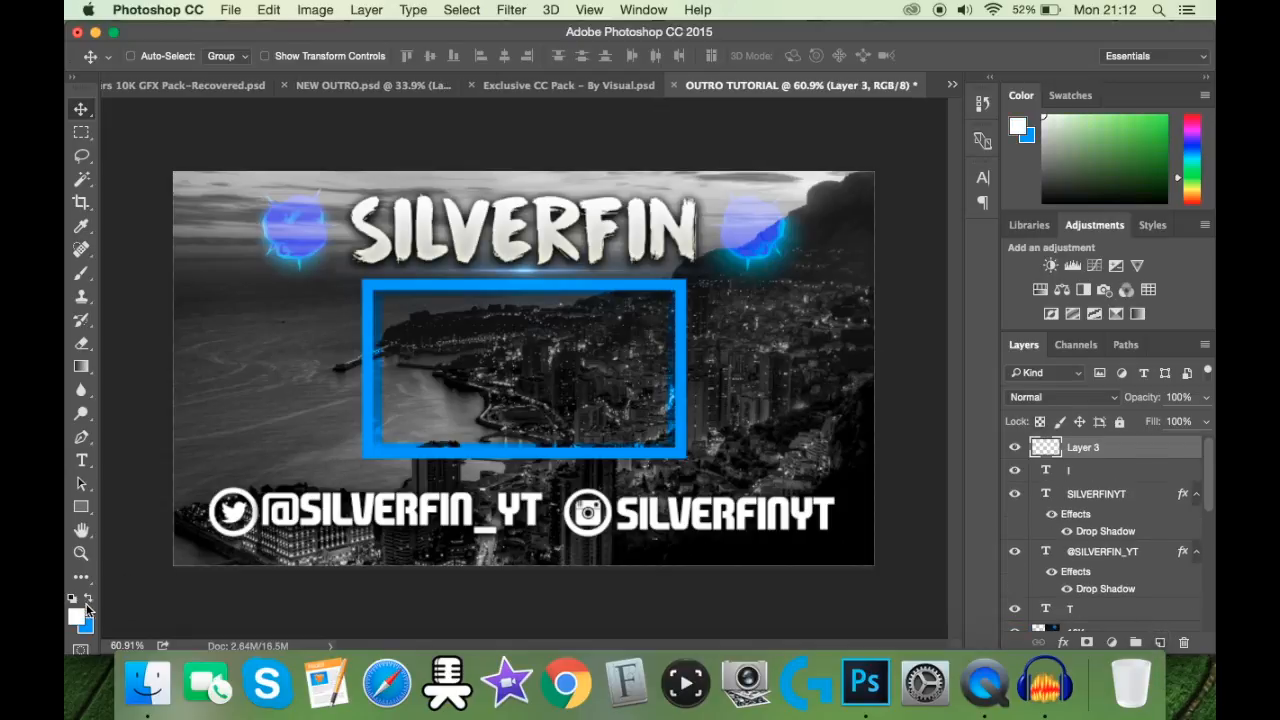
pyautogui.click(81, 272)
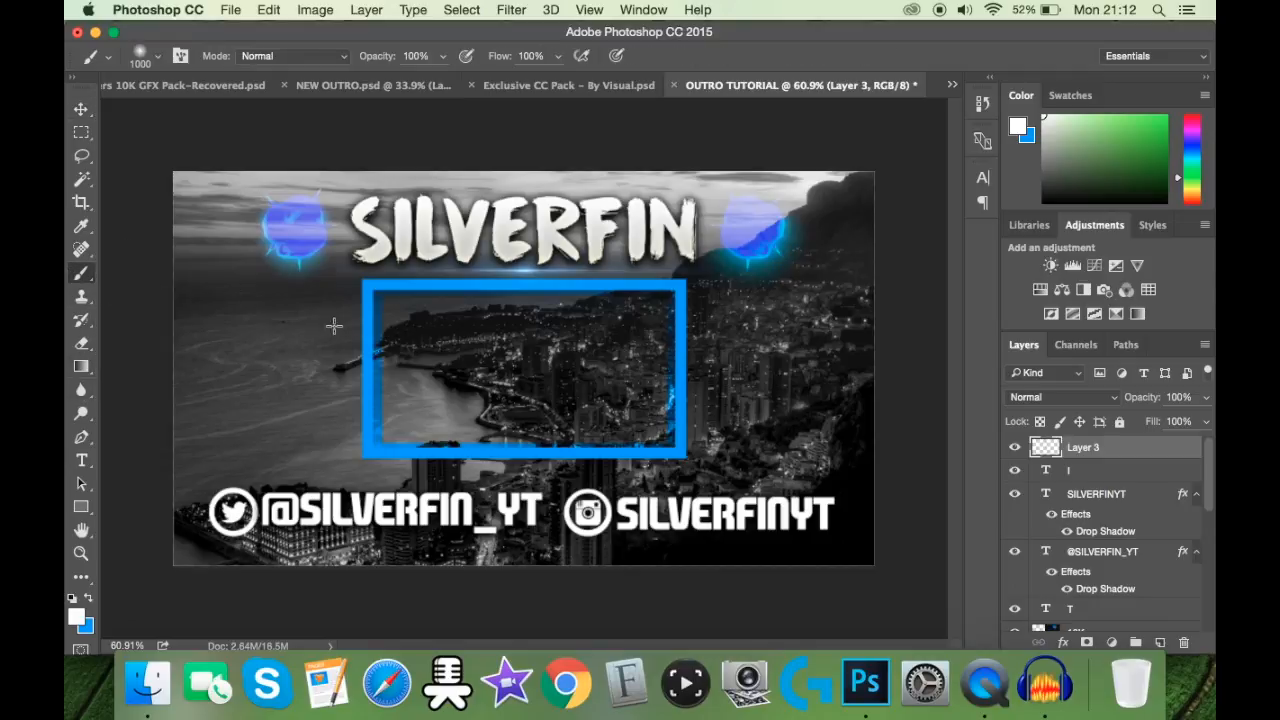
pyautogui.scroll(-5, 501, 220)
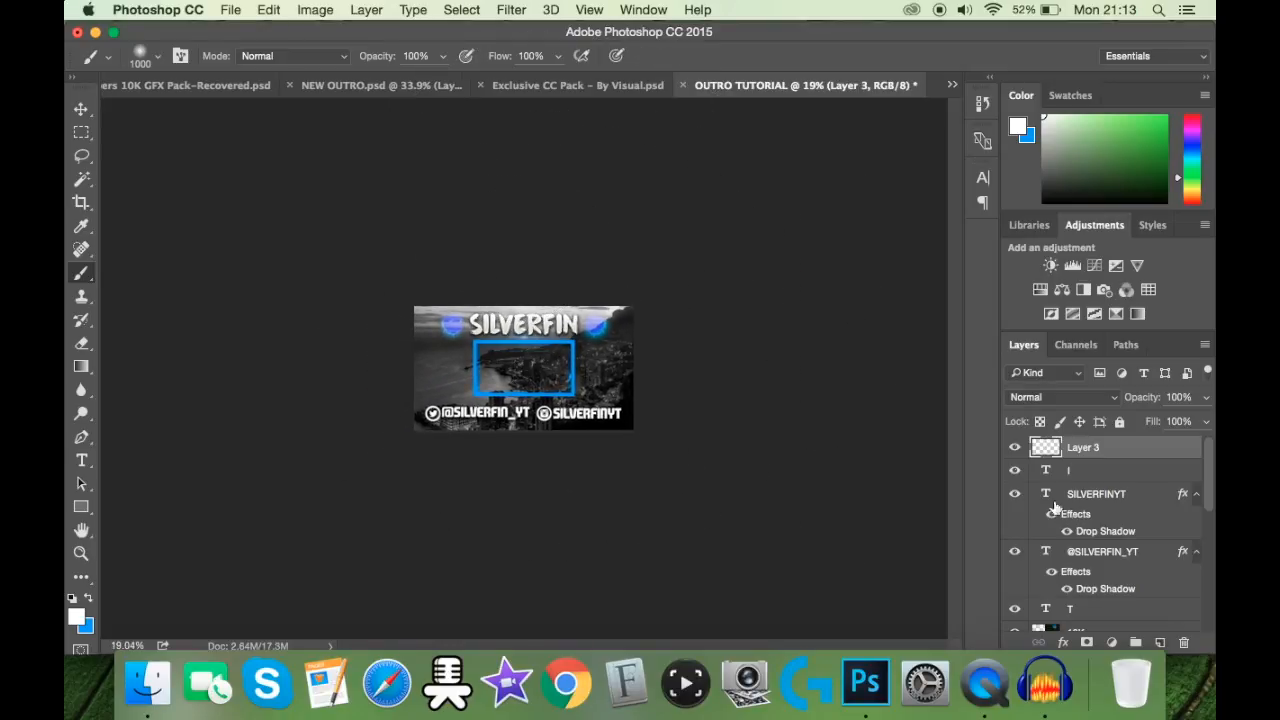
pyautogui.scroll(4, 777, 455)
pyautogui.scroll(1, 777, 455)
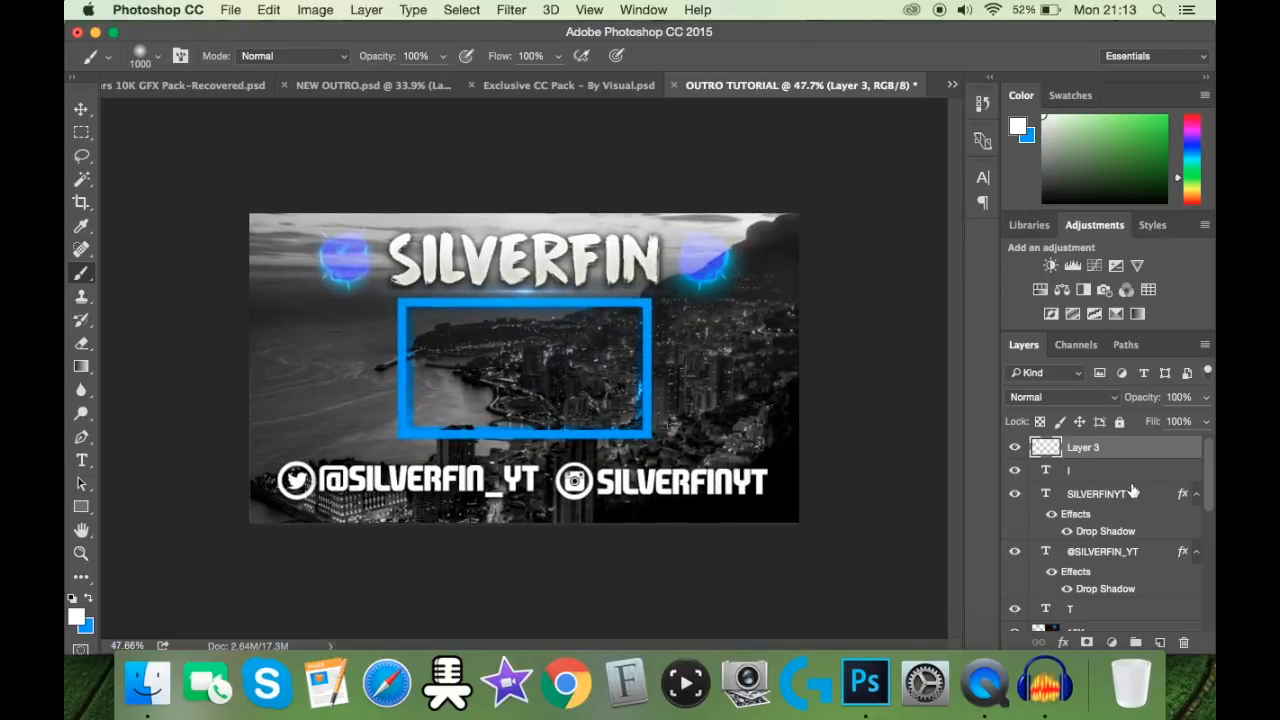
pyautogui.write('70')
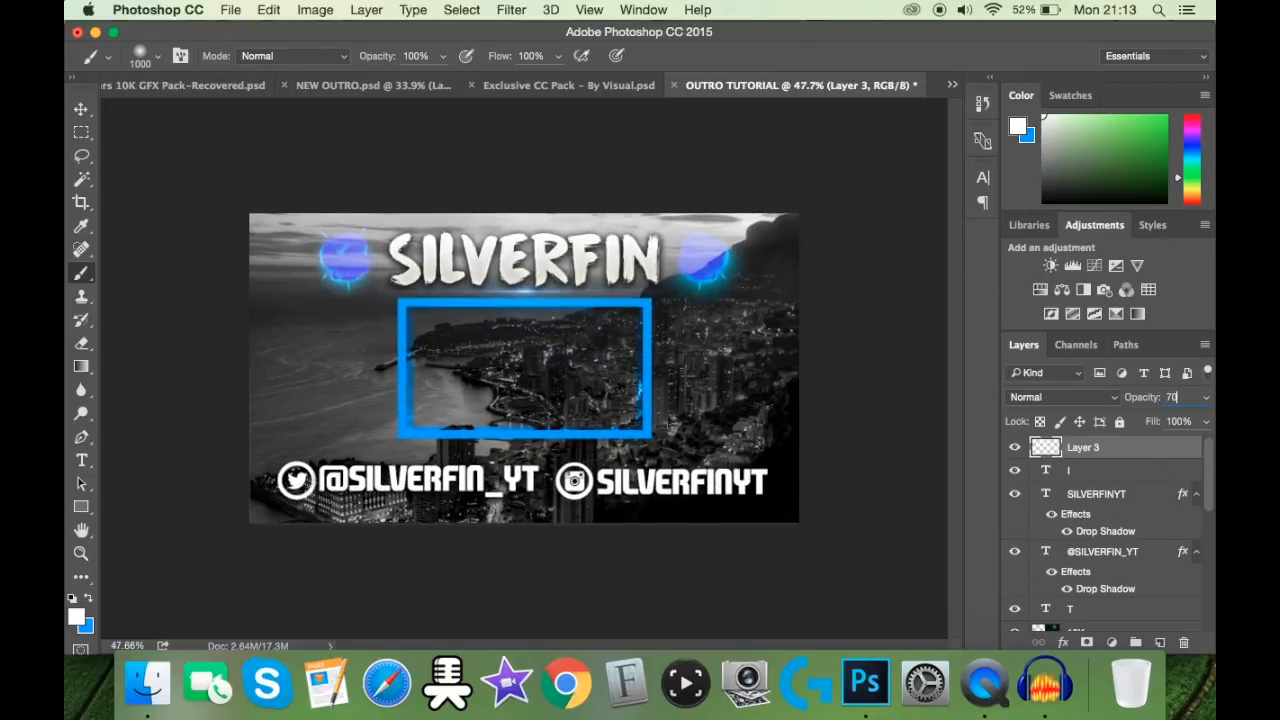
# Step: Paint four soft white spots with a 300 px brush on a new layer around the video frame and set the layer's blend mode to Overlay
pyautogui.click(1160, 642)
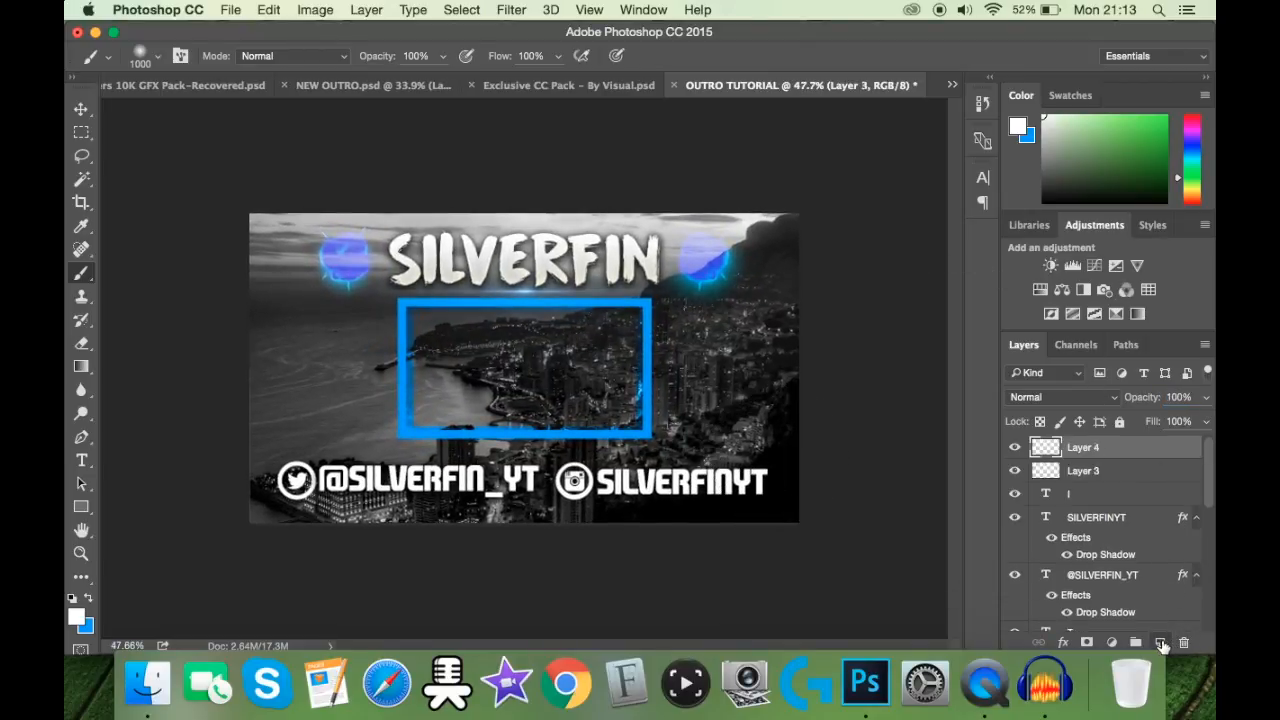
pyautogui.click(148, 55)
pyautogui.doubleClick(240, 88)
pyautogui.write('300')
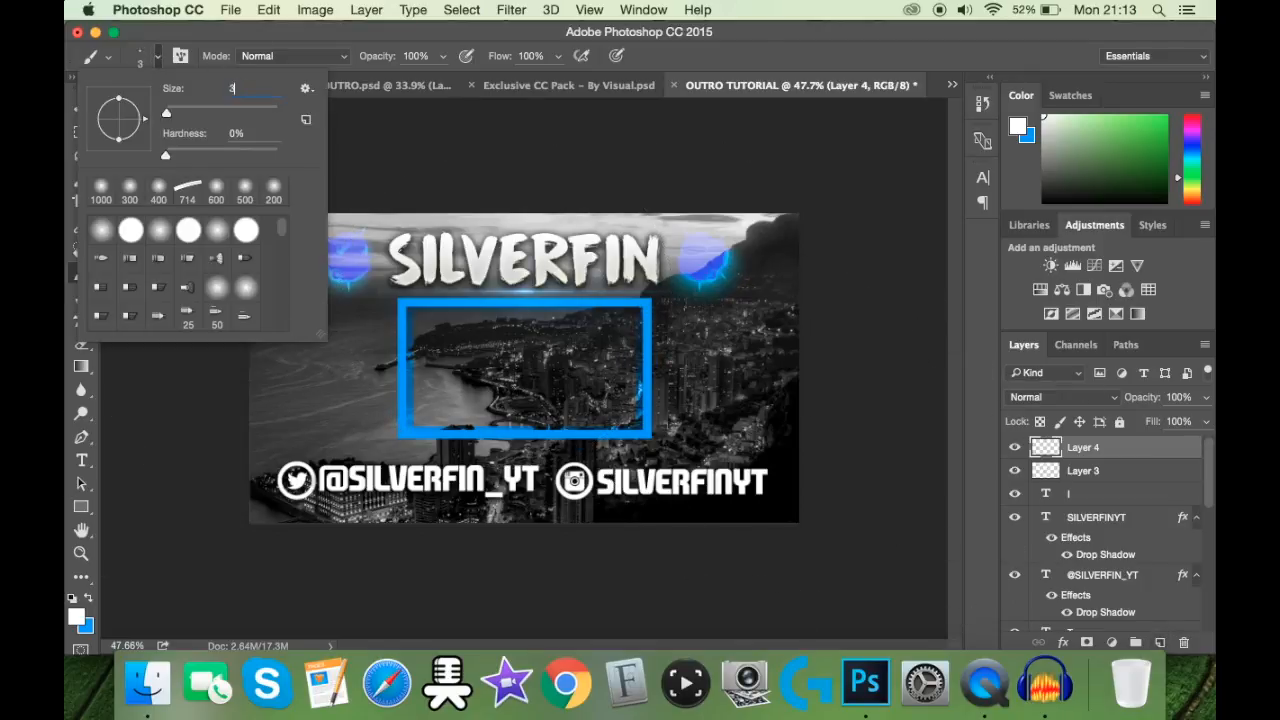
pyautogui.press('Return')
pyautogui.click(308, 298)
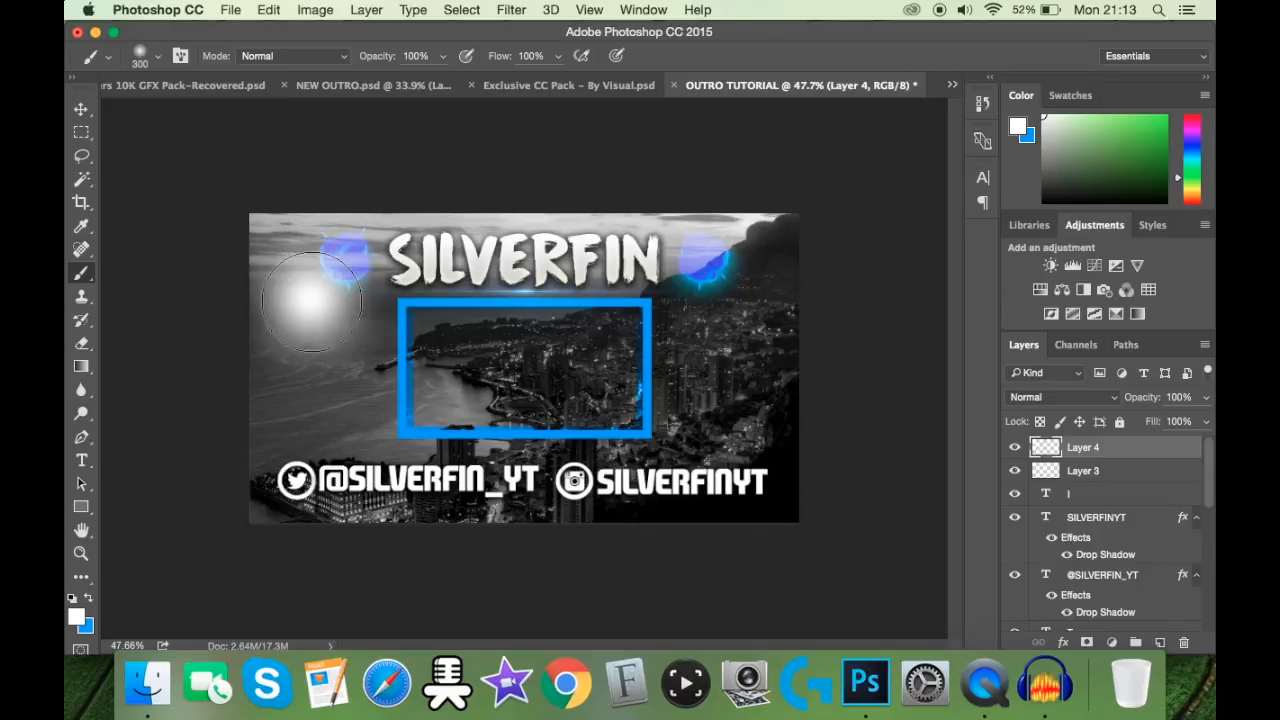
pyautogui.click(371, 430)
pyautogui.click(716, 420)
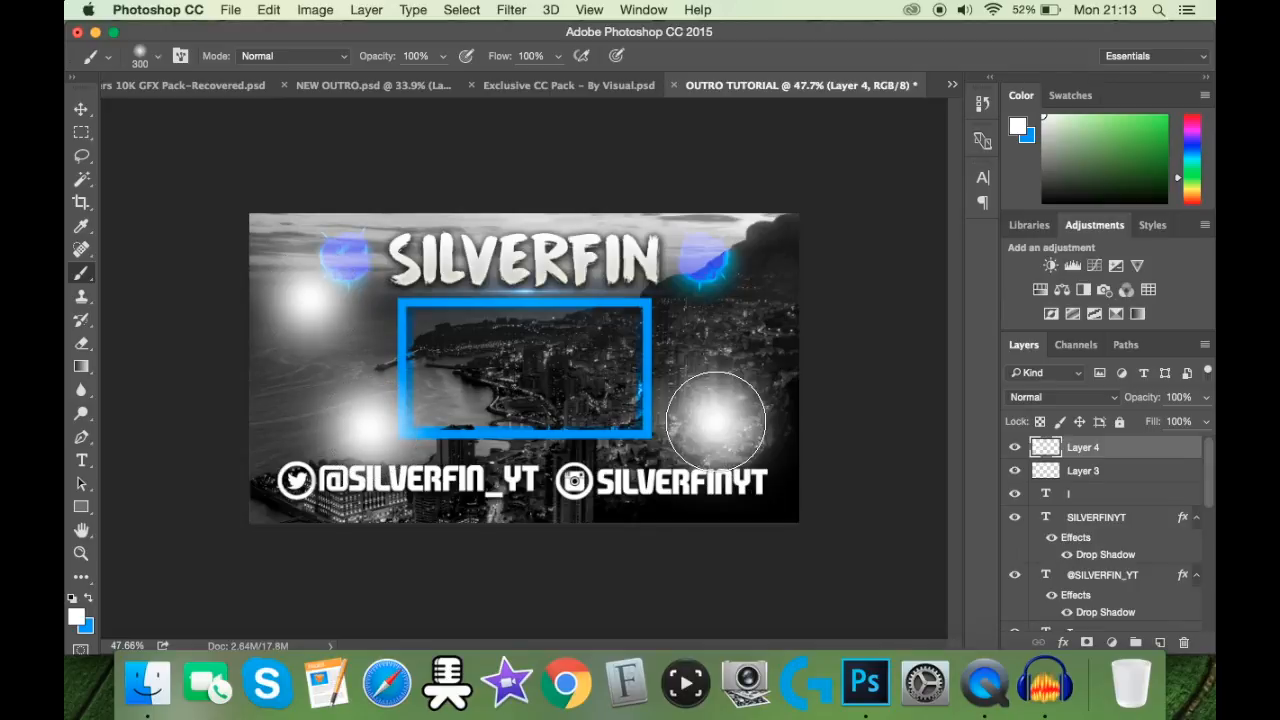
pyautogui.click(737, 271)
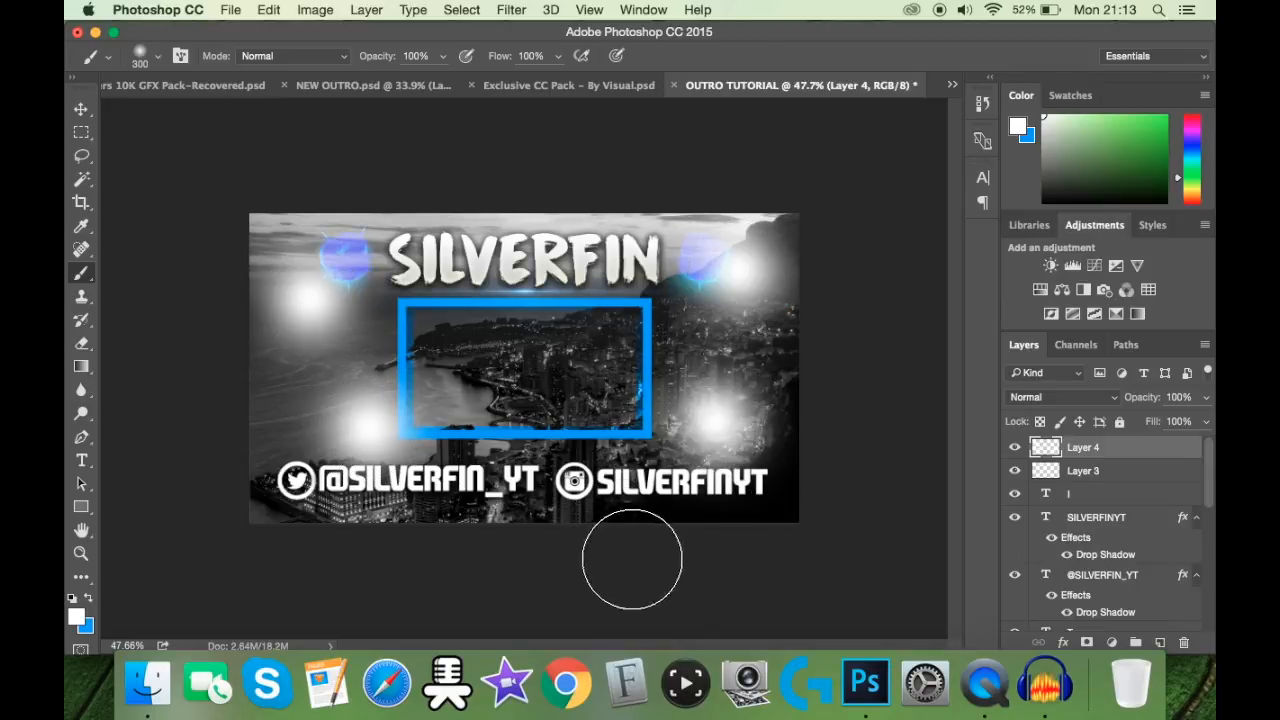
pyautogui.click(1065, 397)
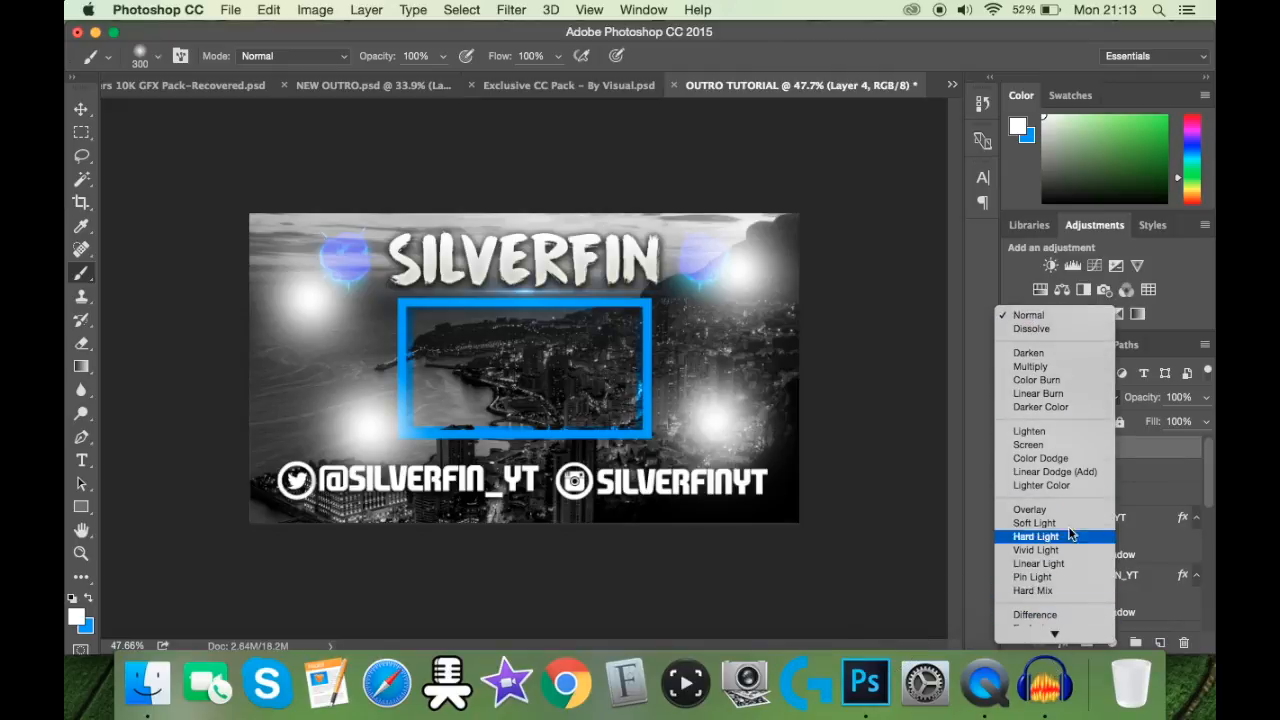
pyautogui.click(1068, 511)
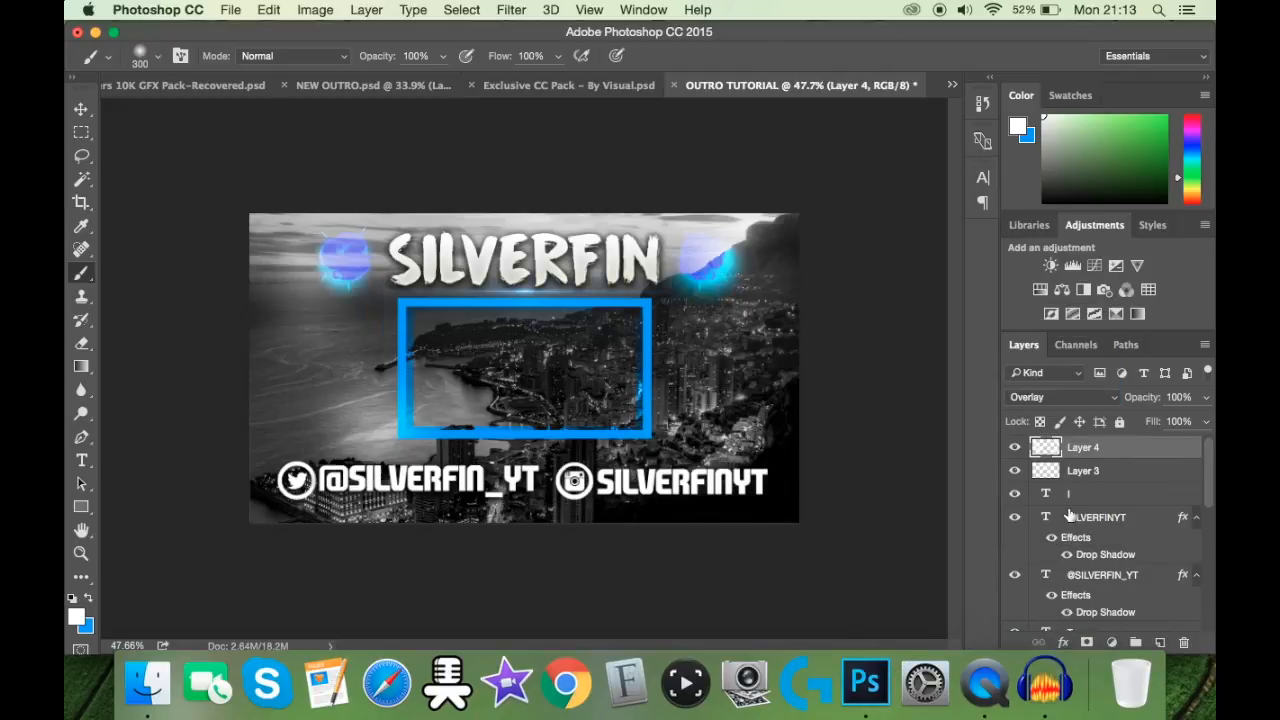
# Step: Paint soft blue spots on a new layer at the image's lower left, both right corners and along its upper edge
pyautogui.click(1160, 643)
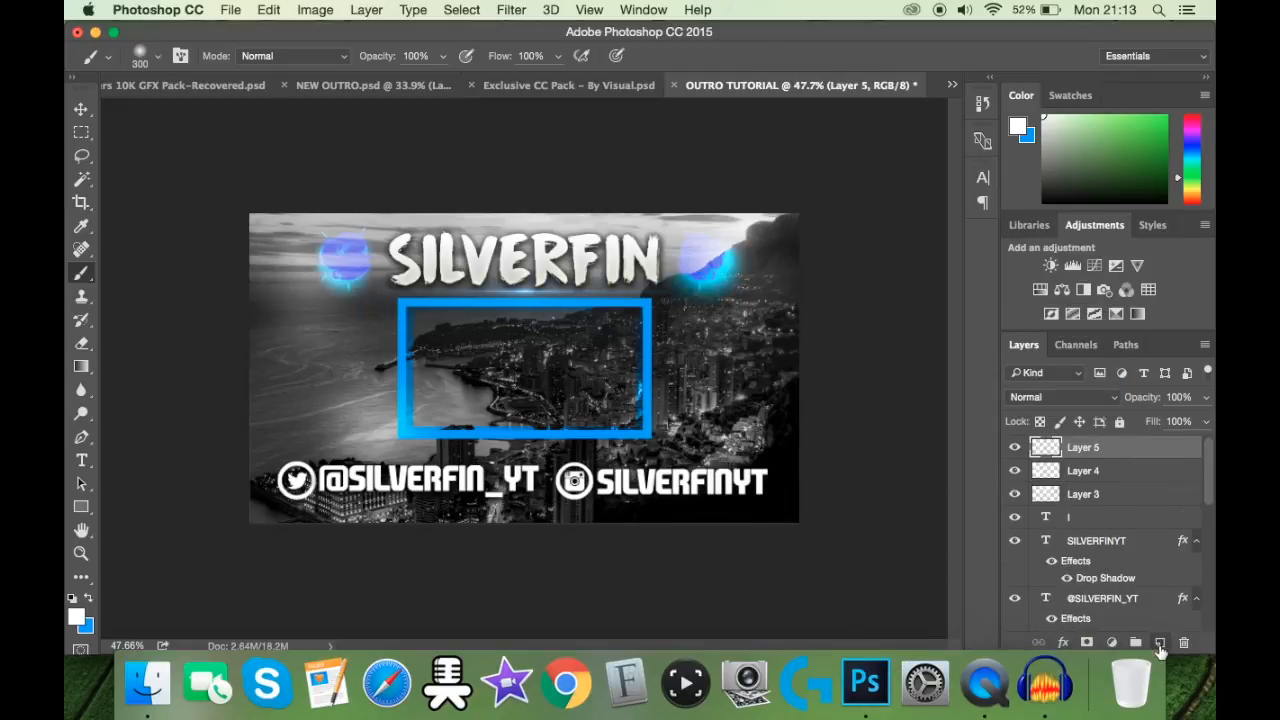
pyautogui.click(89, 601)
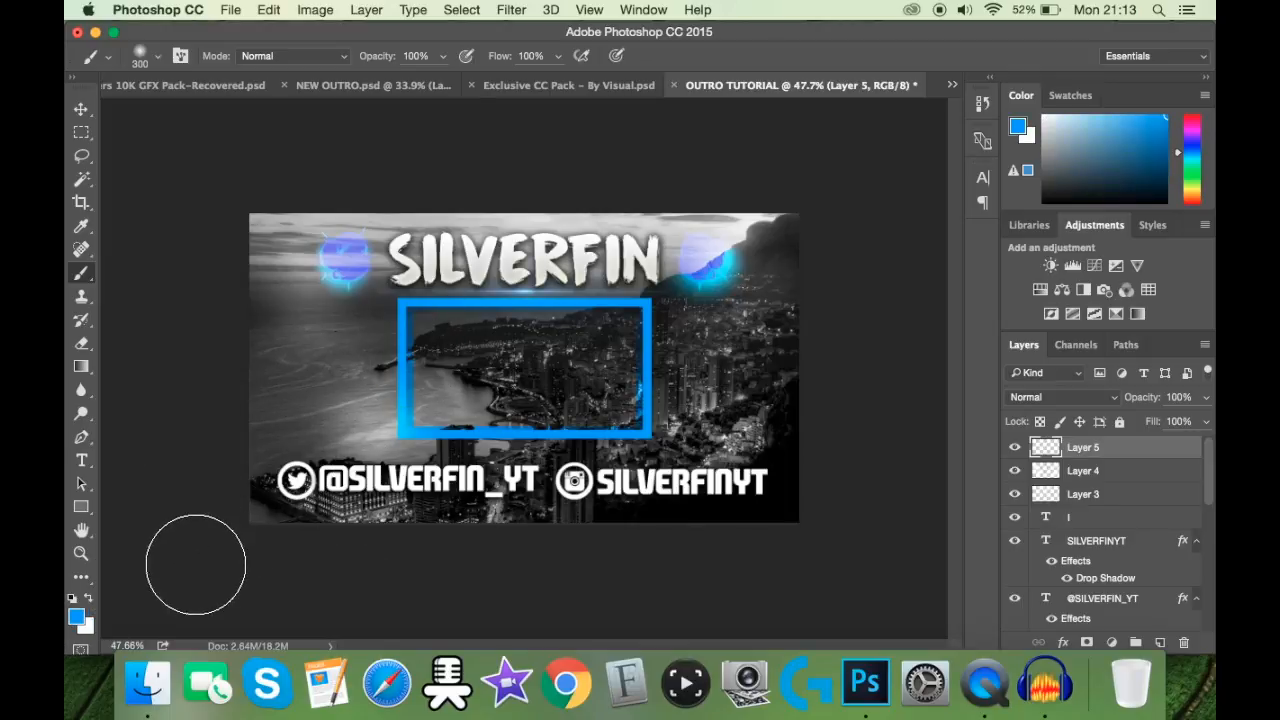
pyautogui.click(292, 412)
pyautogui.click(766, 464)
pyautogui.click(776, 248)
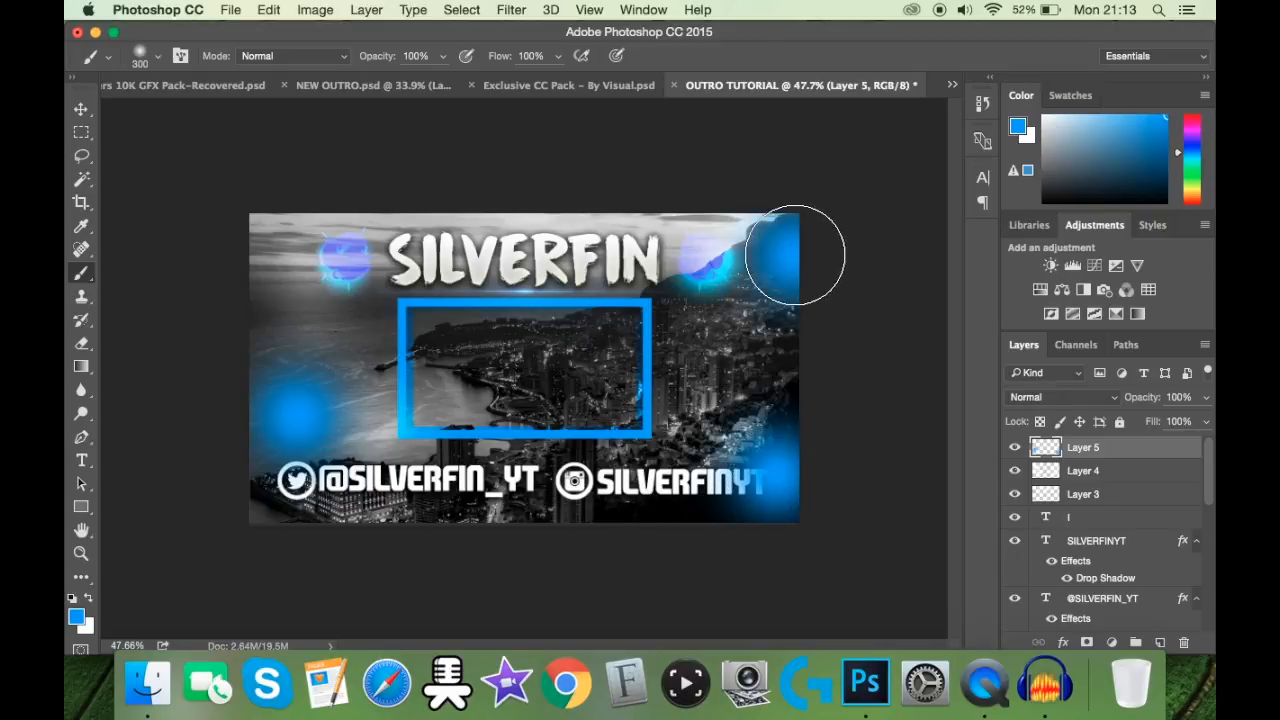
pyautogui.moveTo(330, 190); pyautogui.dragTo(585, 178)
# Step: Set the blue glow layer to Linear Dodge (Add) at 60% opacity
pyautogui.click(1080, 397)
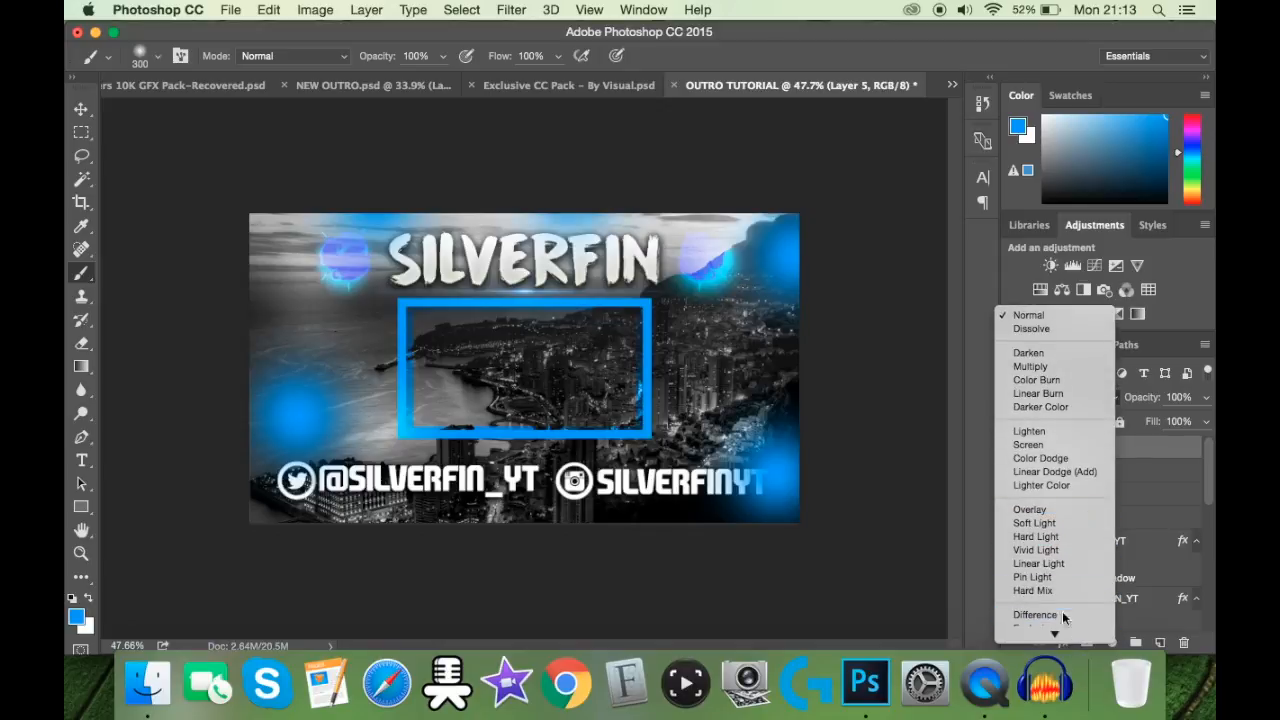
pyautogui.click(1066, 452)
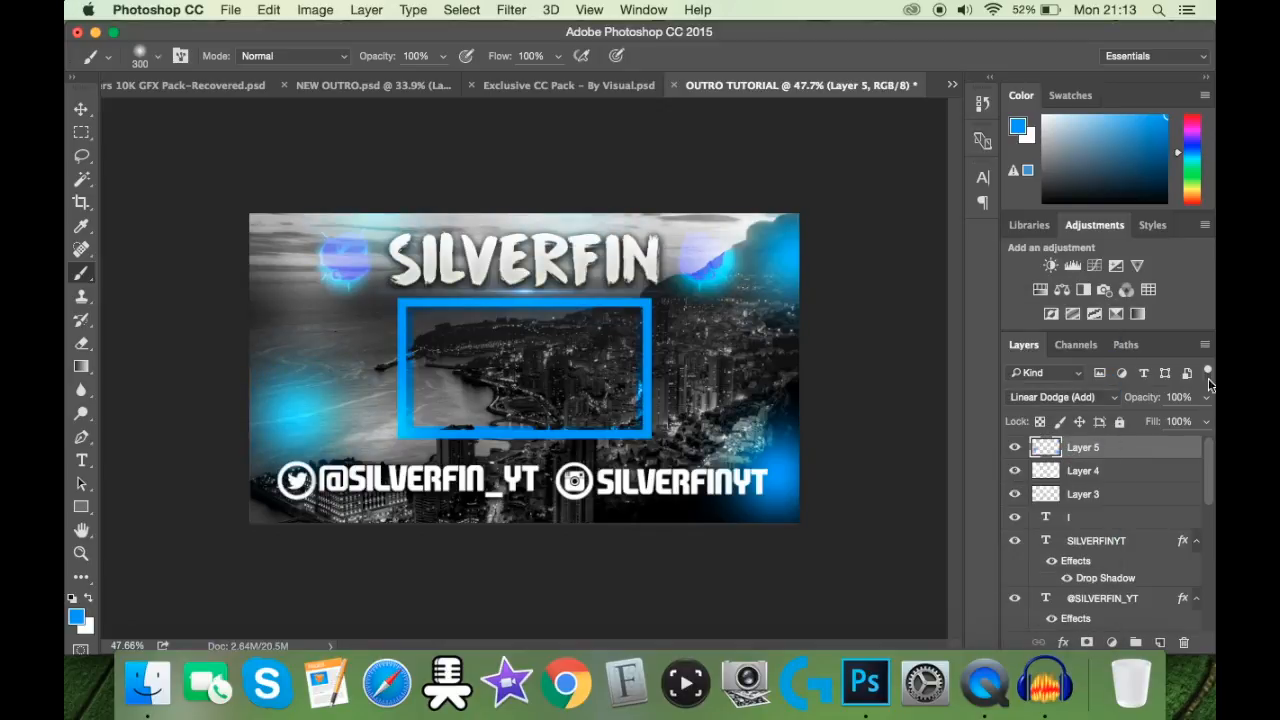
pyautogui.click(1174, 396)
pyautogui.write('60')
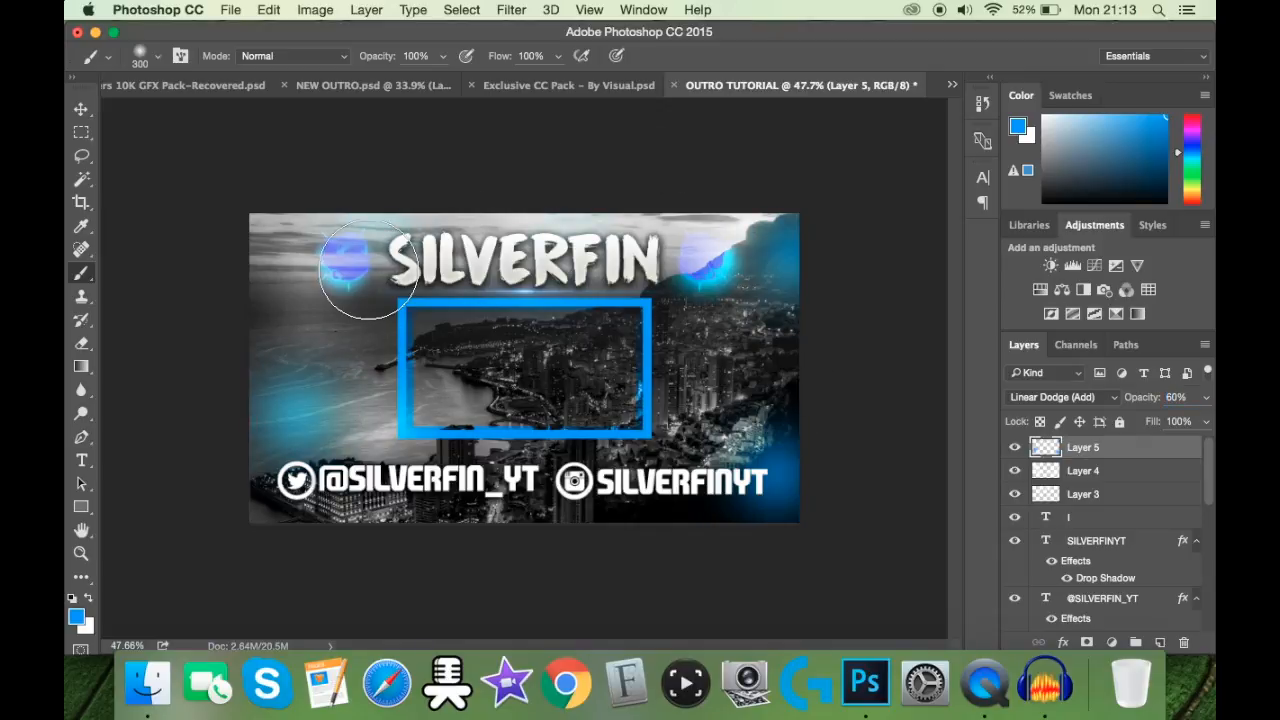
# Step: Compare the outro with the finished NEW OUTRO.psd design and select that document's CC's (Open) group
pyautogui.click(287, 85)
pyautogui.click(702, 255)
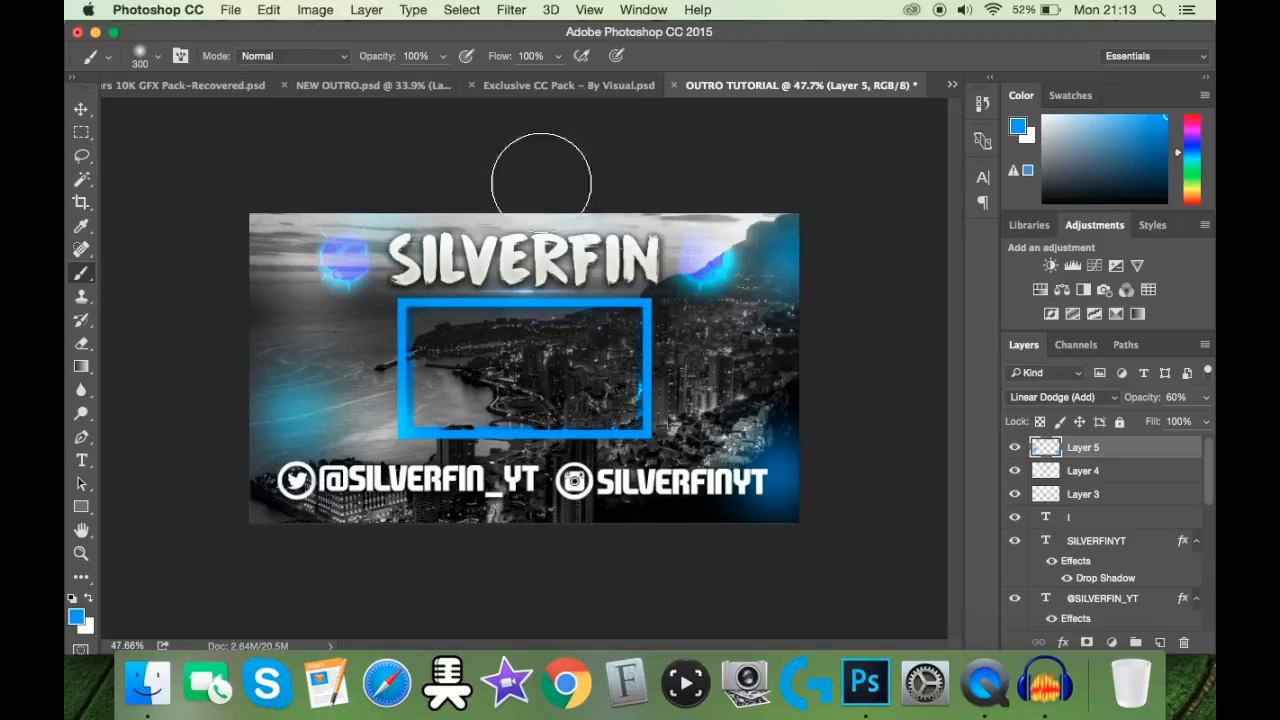
pyautogui.click(368, 87)
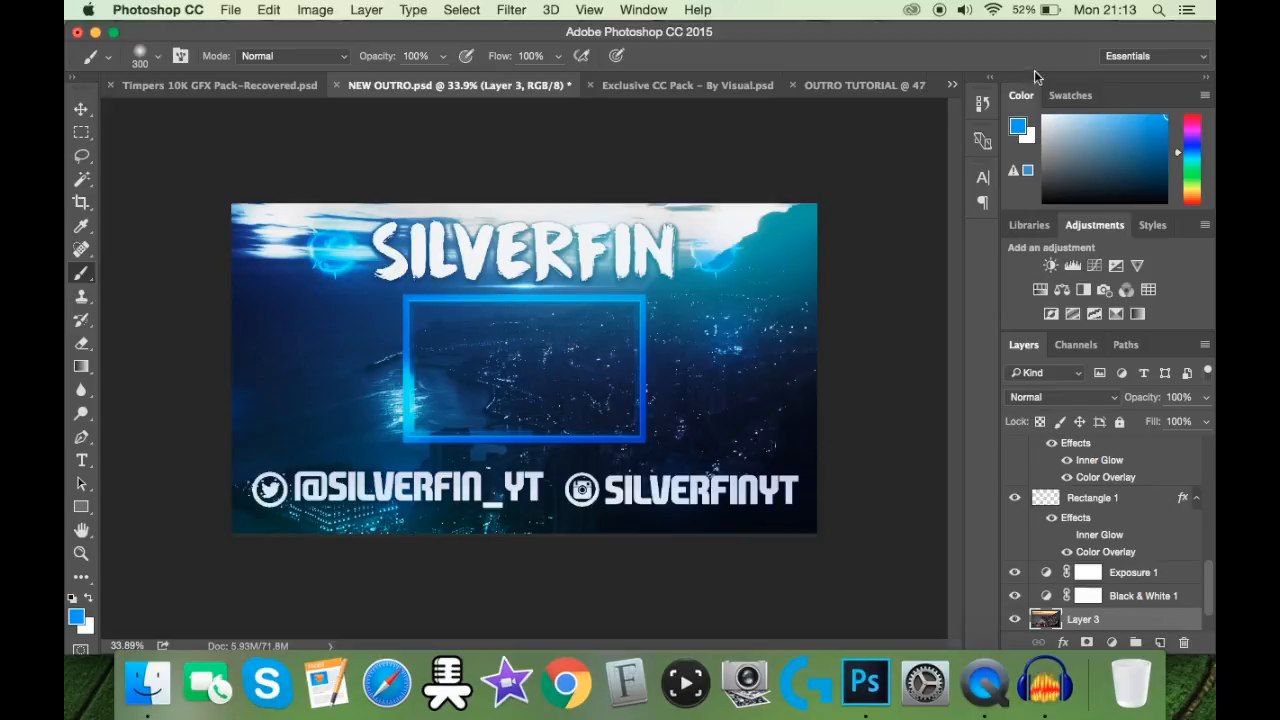
pyautogui.click(864, 90)
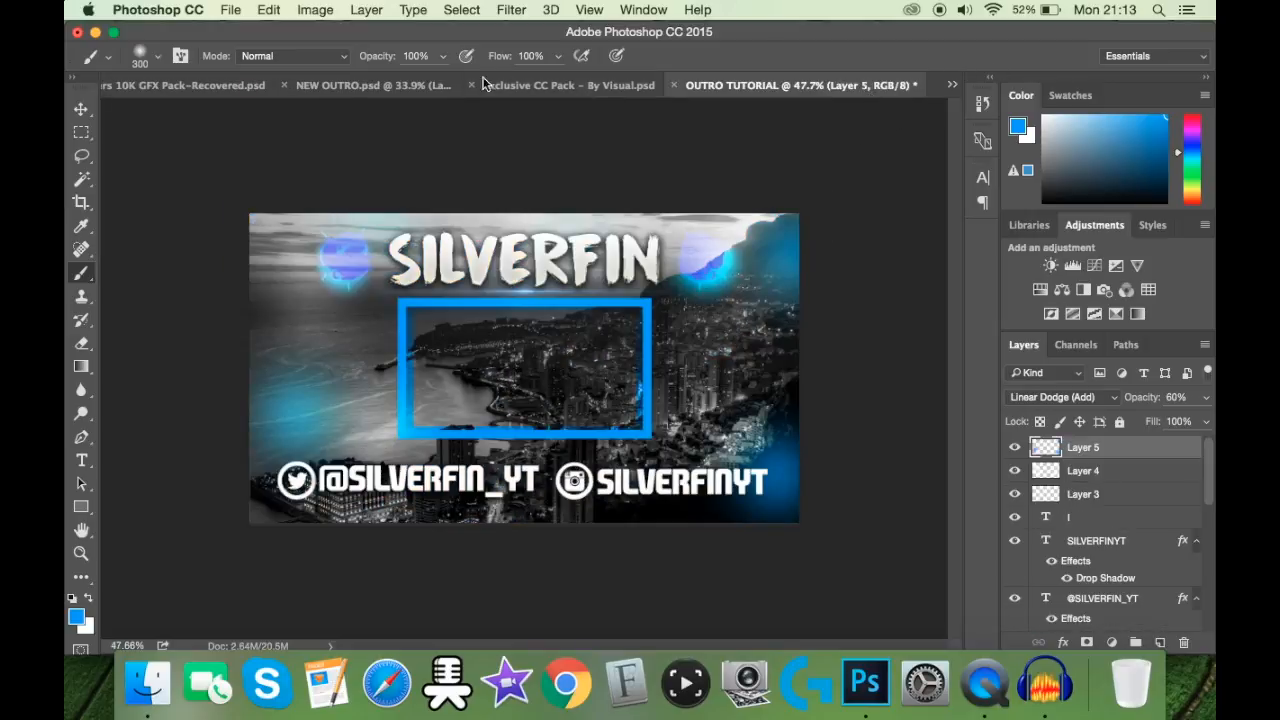
pyautogui.click(436, 93)
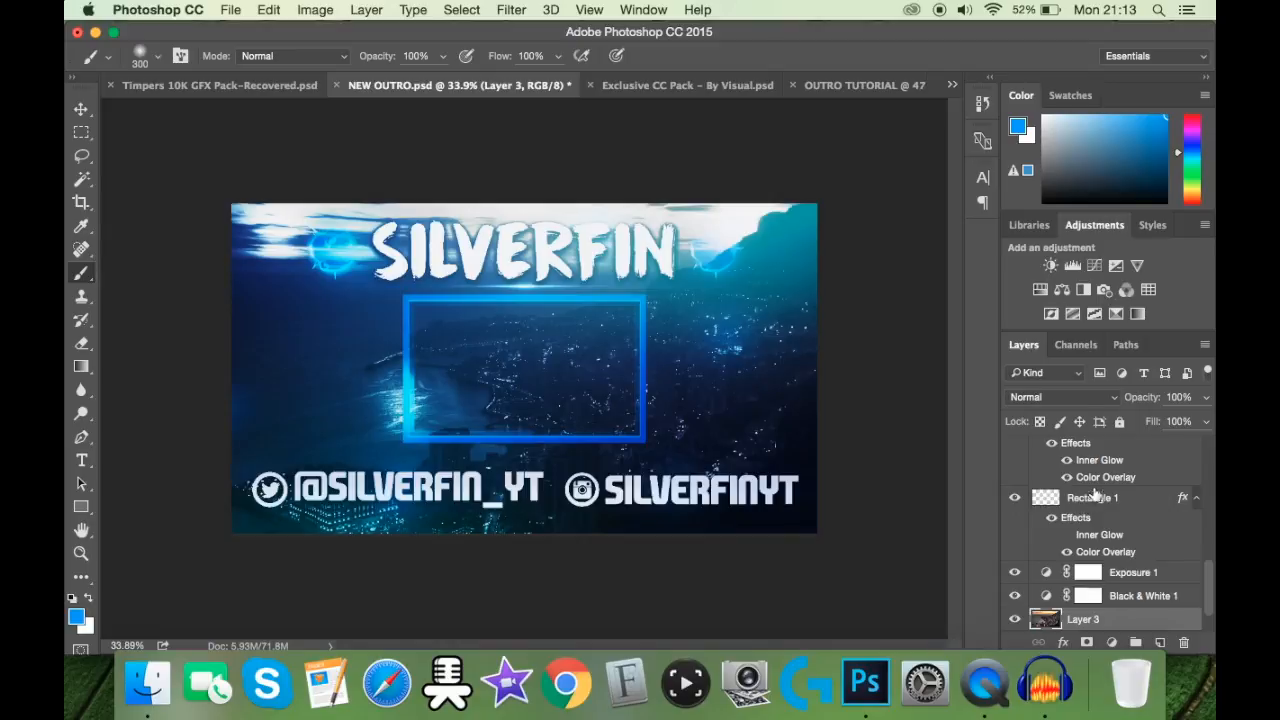
pyautogui.scroll(3, 1087, 495)
pyautogui.click(1086, 450)
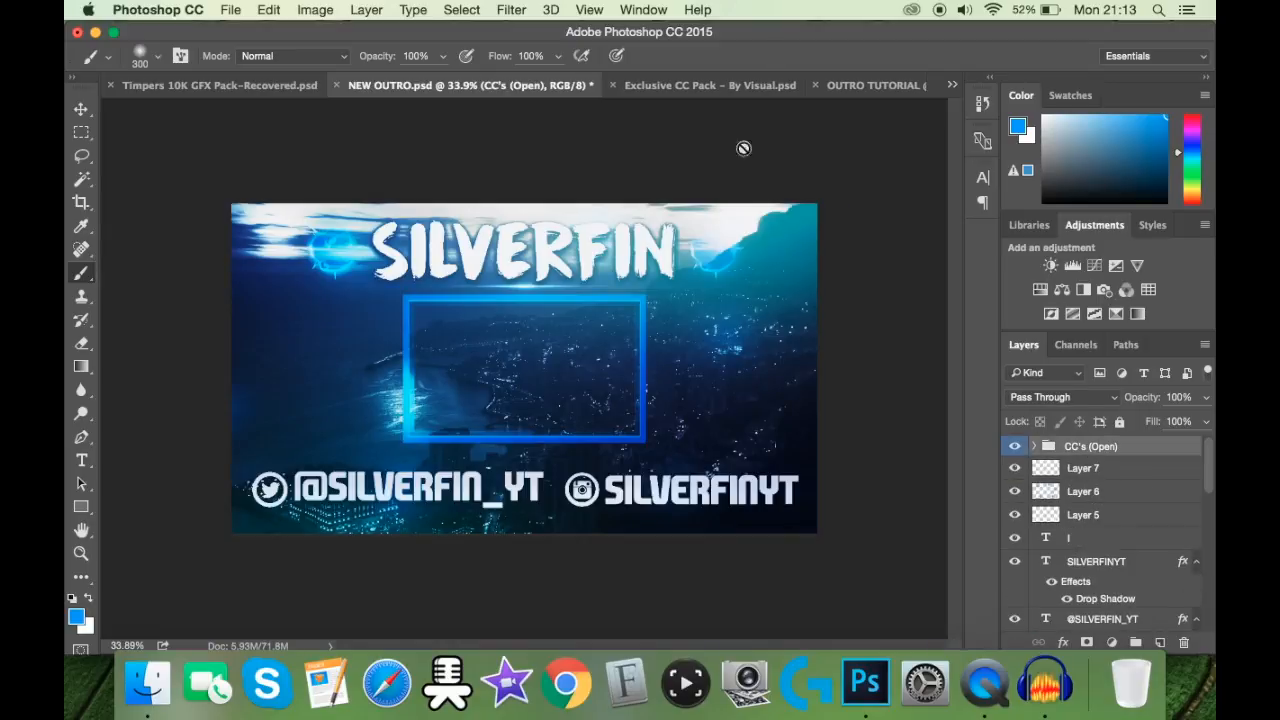
# Step: Switch to the Exclusive CC Pack document and hide its Main Image (Close) layer
pyautogui.click(687, 87)
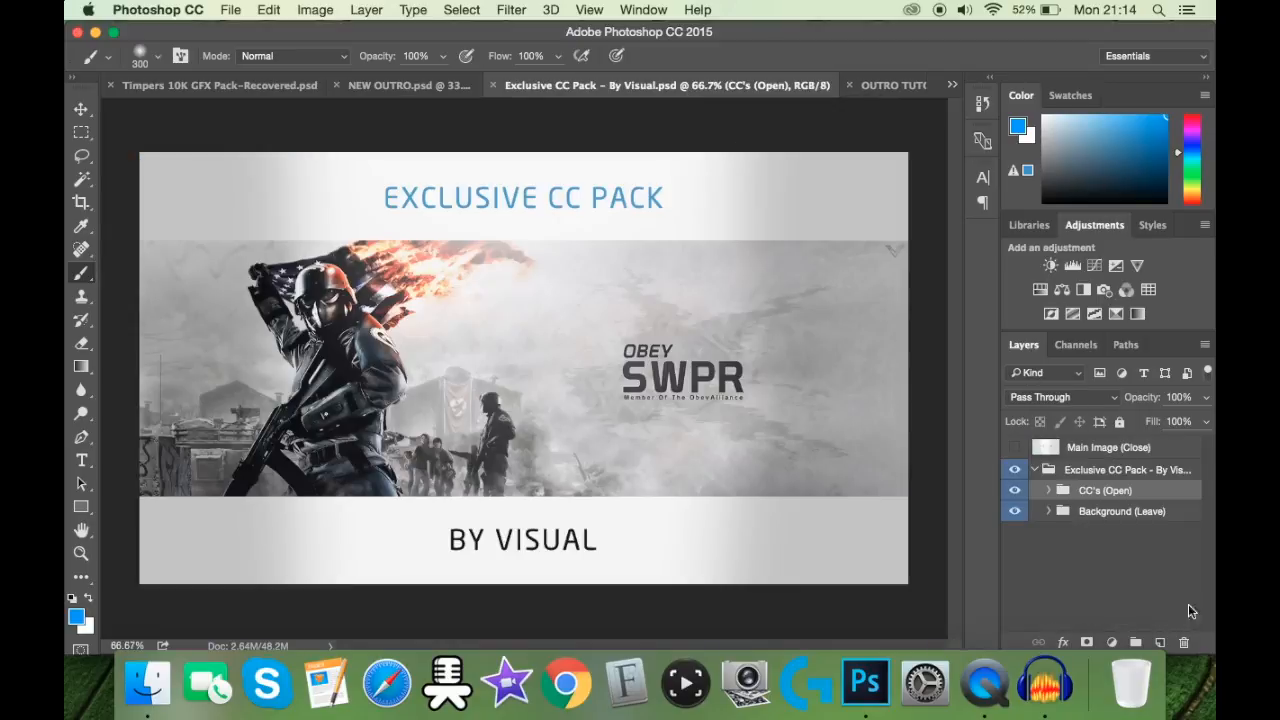
pyautogui.click(1015, 447)
pyautogui.click(1035, 470)
pyautogui.click(1035, 470)
pyautogui.click(1015, 447)
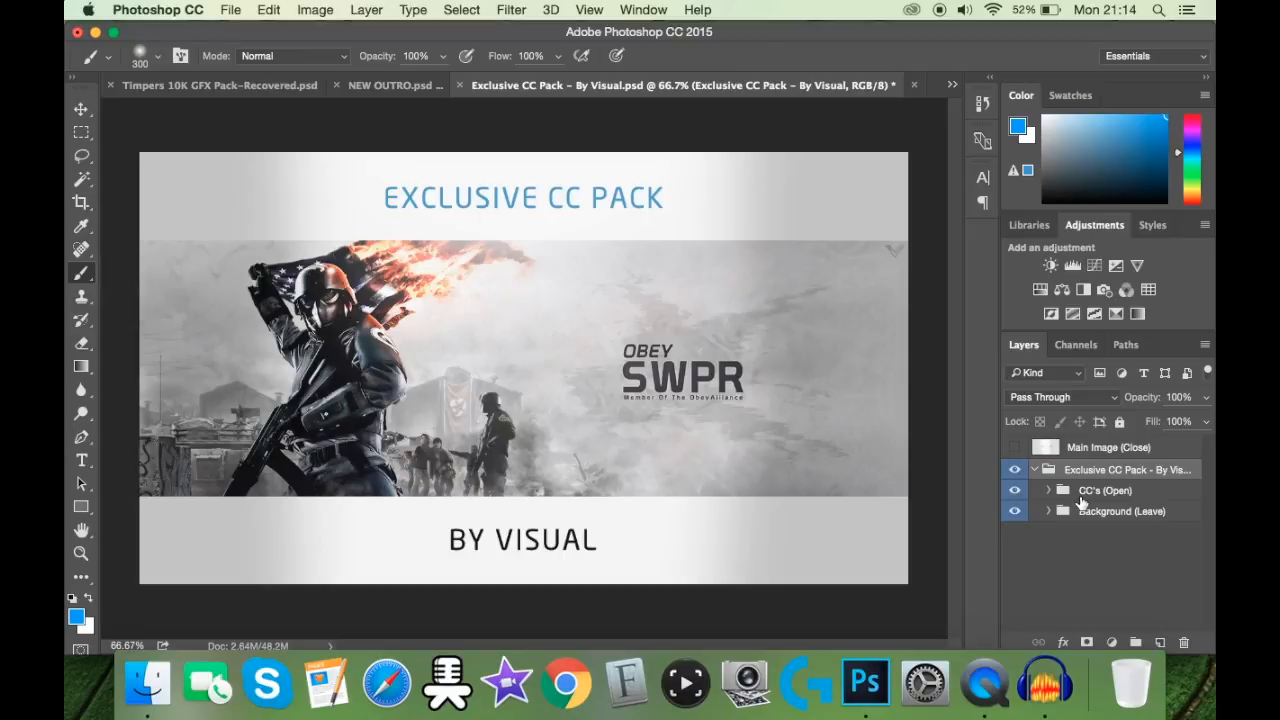
# Step: Copy the CC's (Open) group from the Exclusive CC Pack document into the OUTRO TUTORIAL document, above all its layers
pyautogui.click(1080, 494)
pyautogui.click(82, 108)
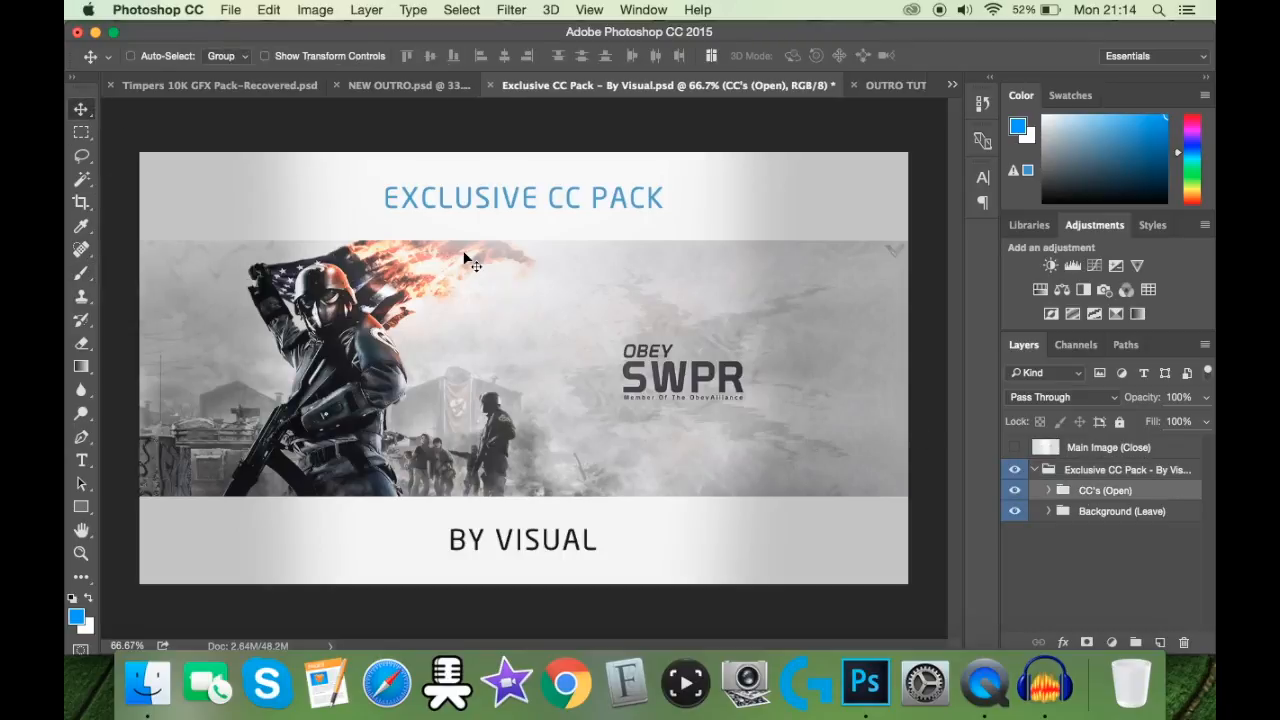
pyautogui.click(898, 86)
pyautogui.moveTo(710, 286); pyautogui.dragTo(712, 287)
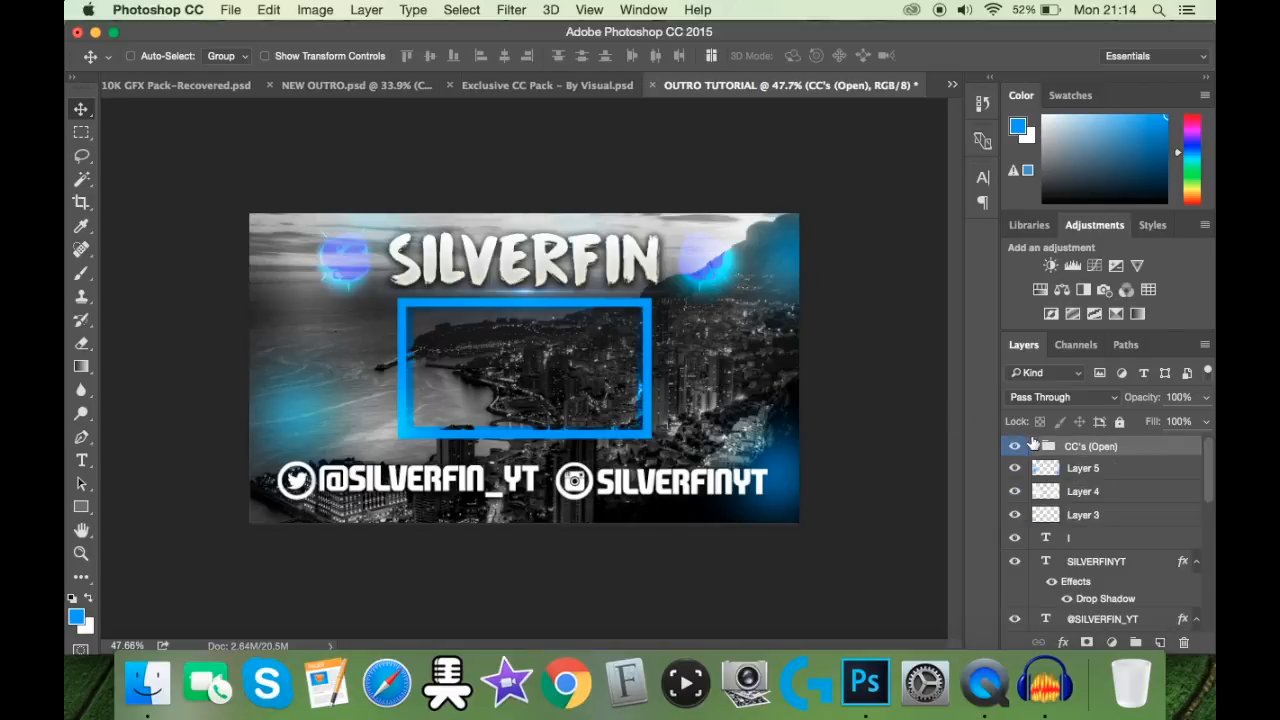
# Step: Expand the CC's (Open) group and preview colour corrections 1 and 2 by showing and hiding each one
pyautogui.click(1034, 446)
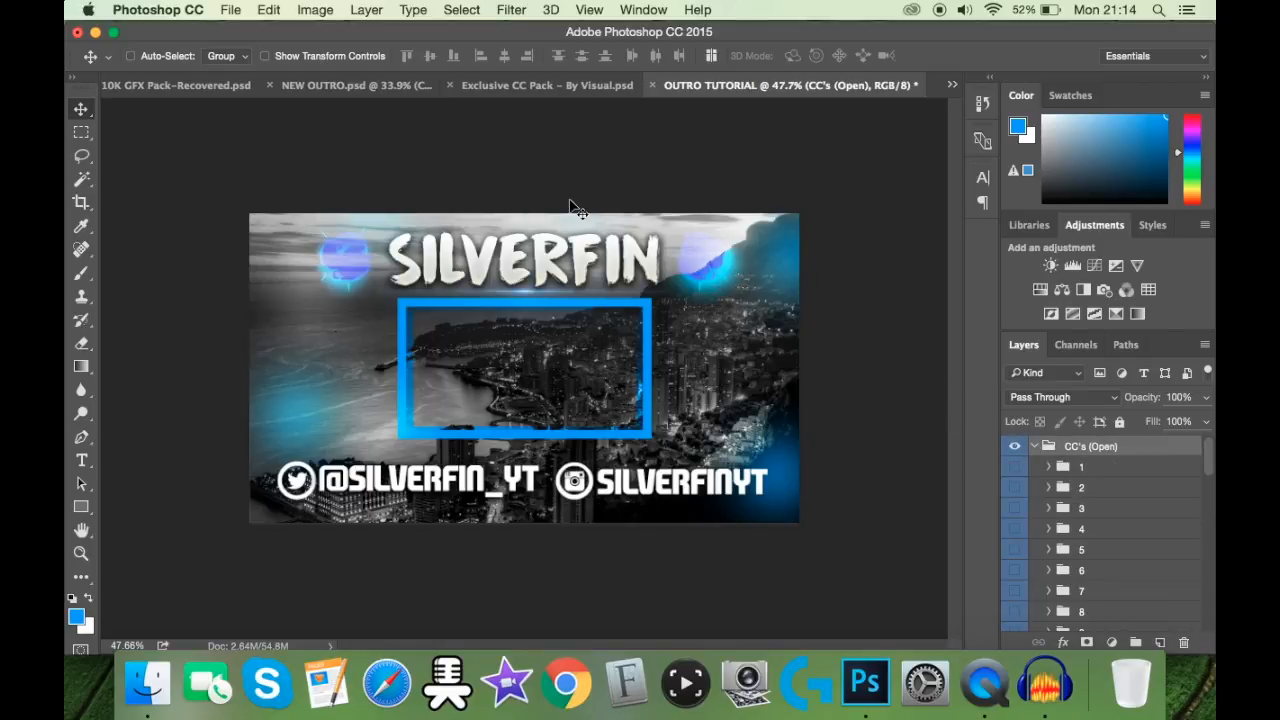
pyautogui.click(1016, 467)
pyautogui.click(1016, 468)
pyautogui.click(1016, 488)
pyautogui.click(1016, 494)
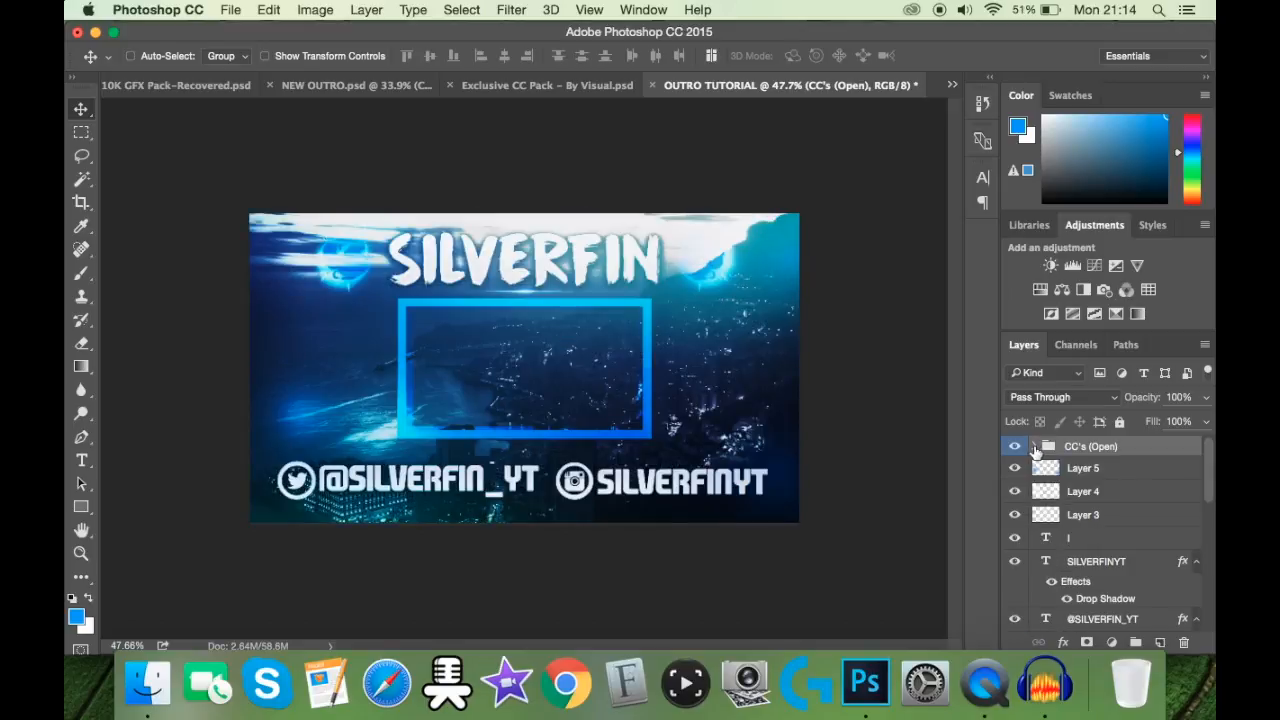
# Step: Expand the CC's (Open) group and compare the colour-corrected outro with the finished NEW OUTRO.psd design
pyautogui.click(1036, 450)
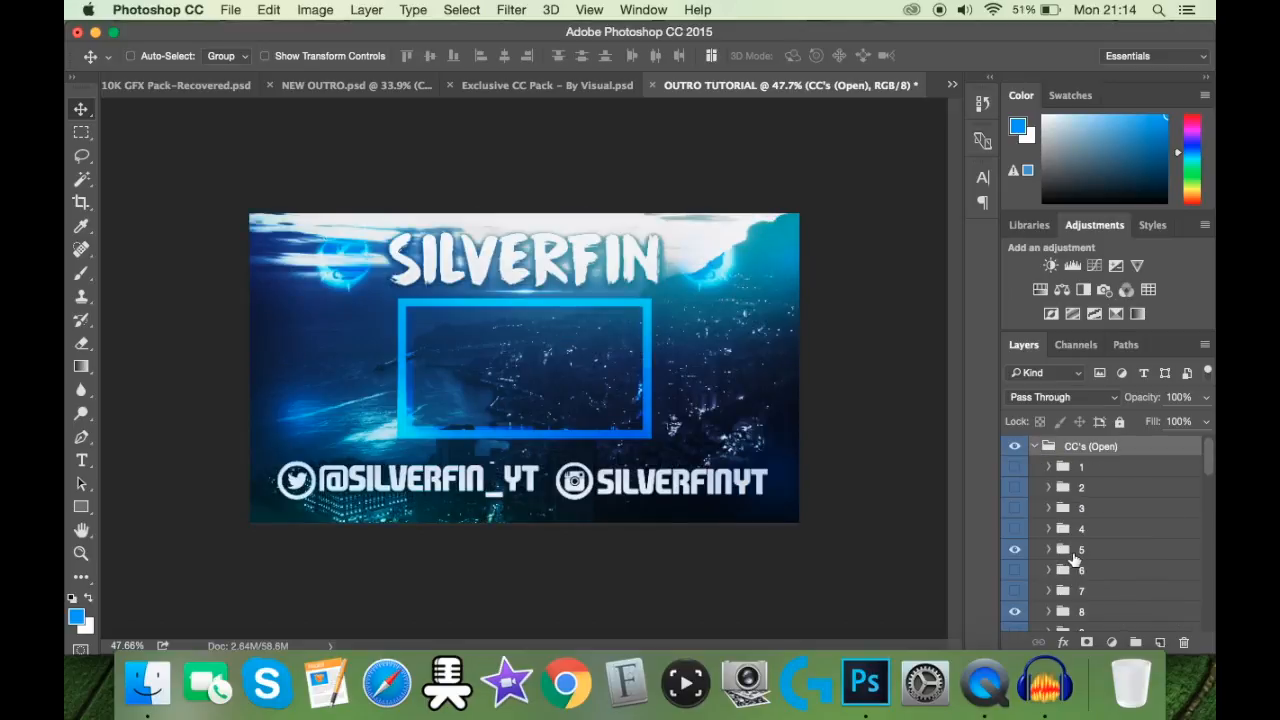
pyautogui.click(387, 92)
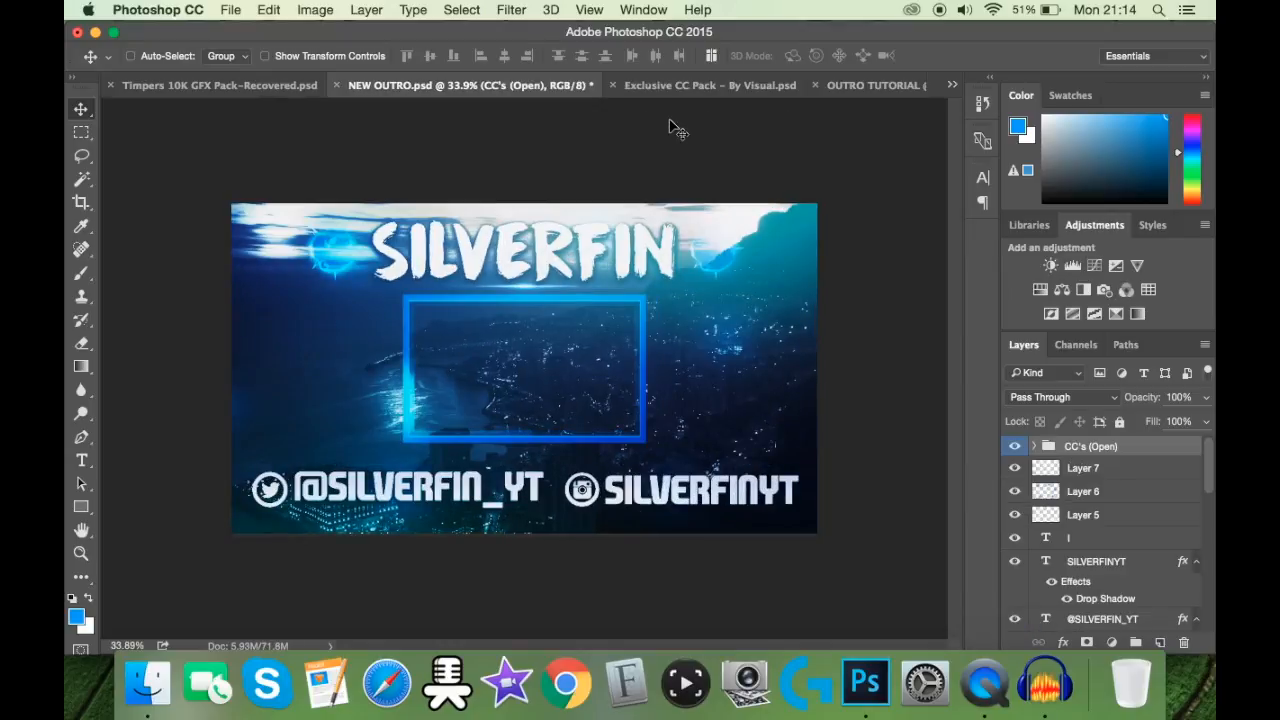
pyautogui.click(878, 86)
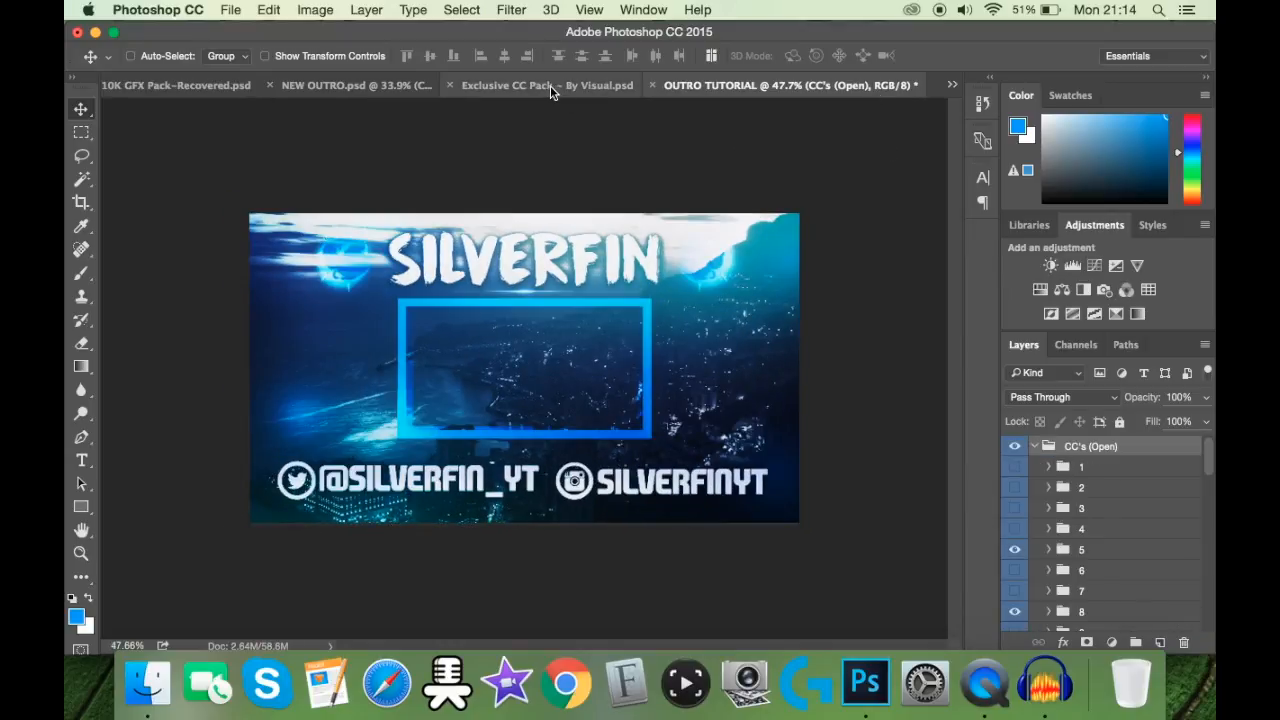
# Step: Examine the opacity of the visible colour-correction groups 5, 8, 10, 11 and 12, then collapse the CC's (Open) group
pyautogui.click(1097, 555)
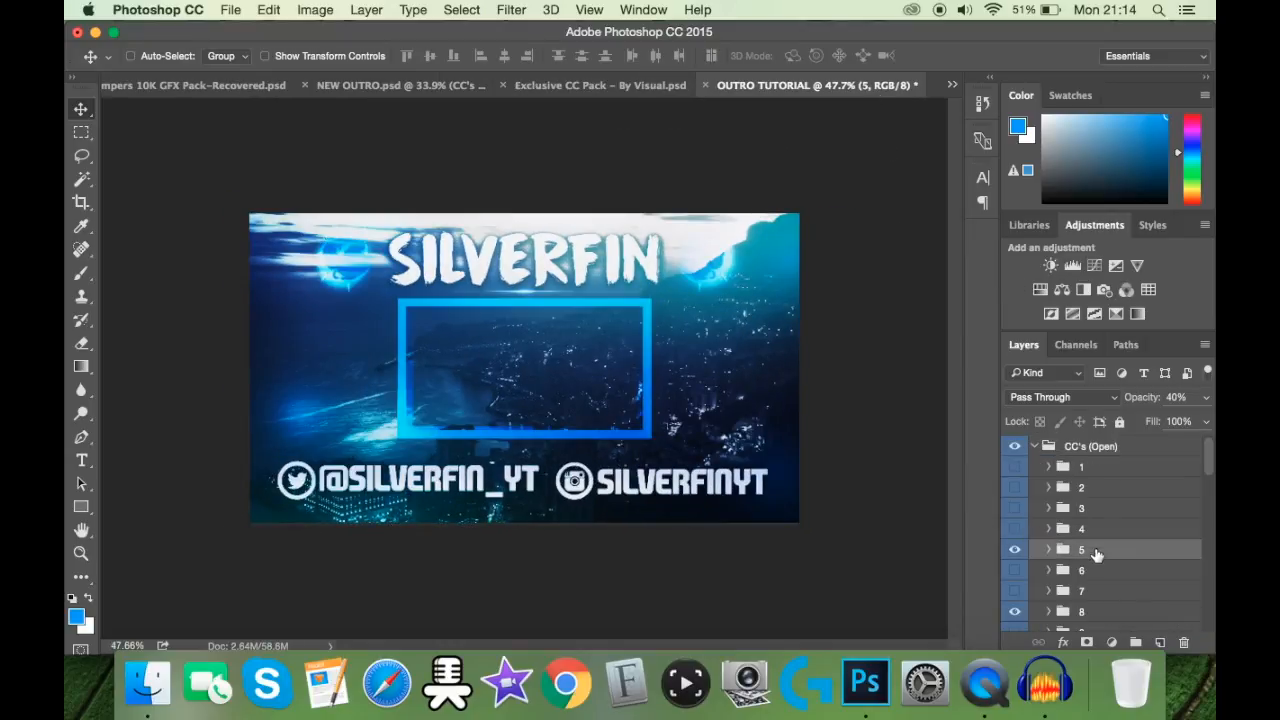
pyautogui.scroll(-1, 1097, 555)
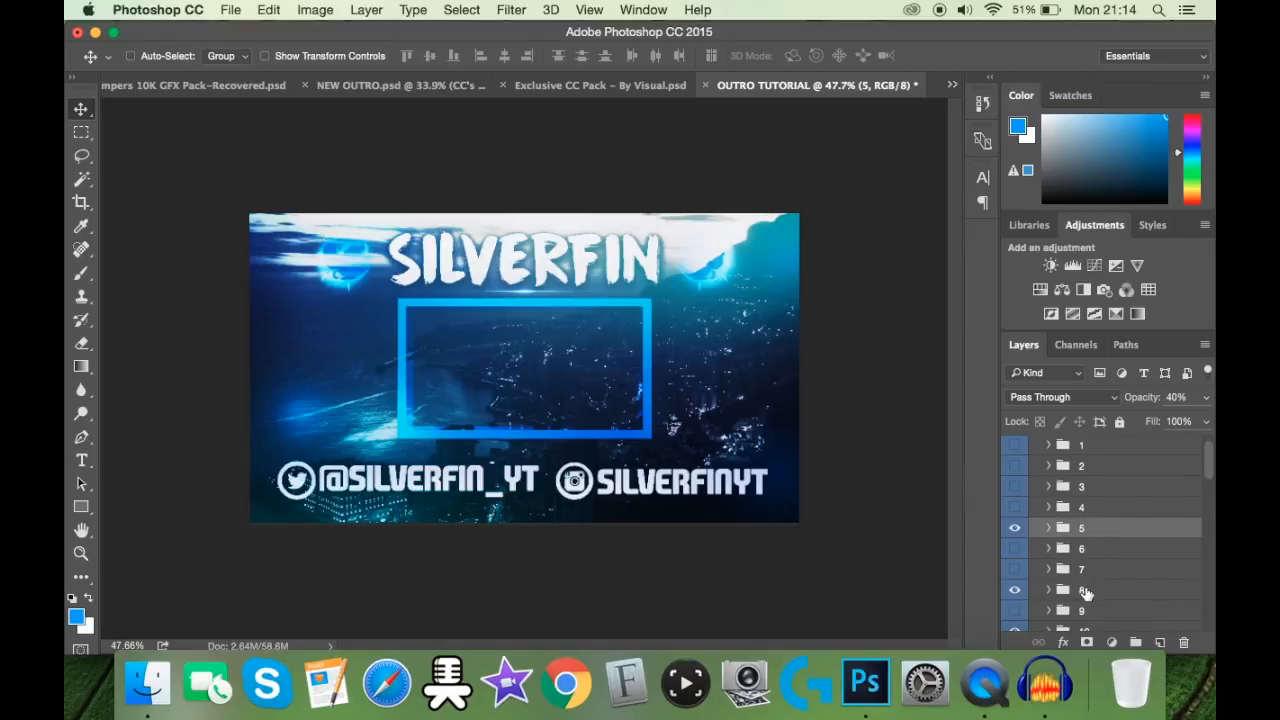
pyautogui.click(1085, 590)
pyautogui.scroll(-5, 1127, 540)
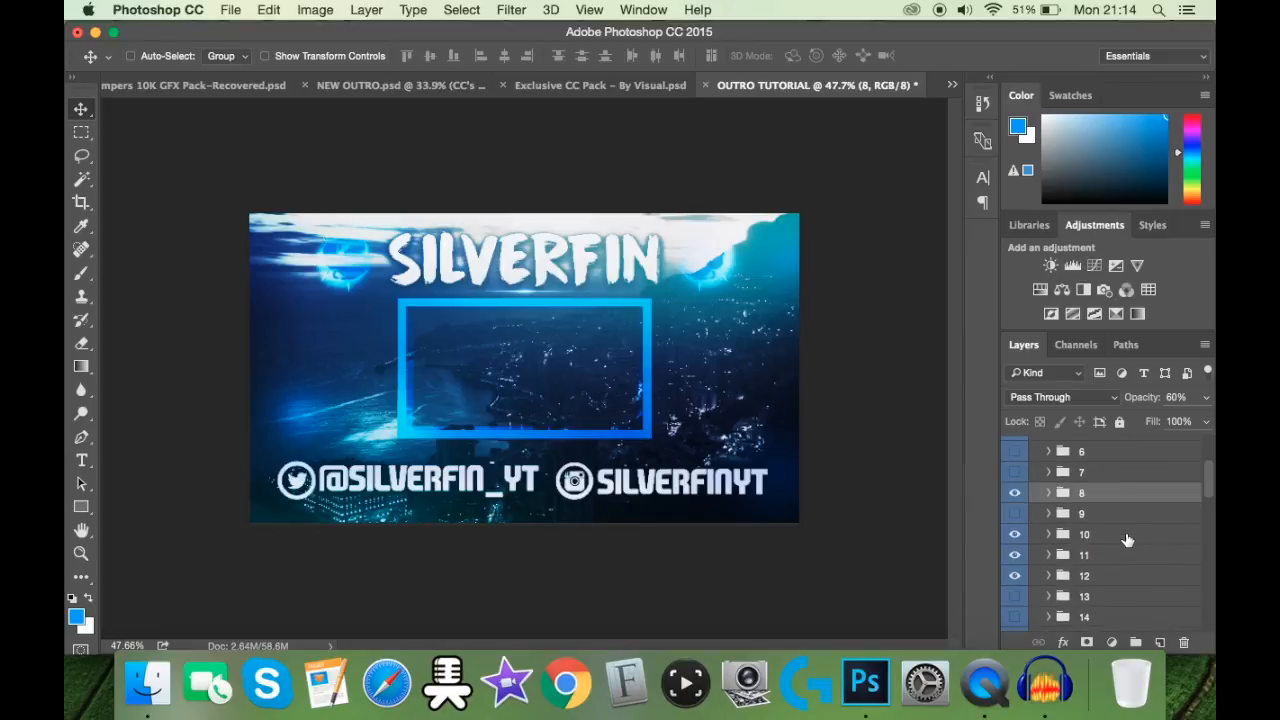
pyautogui.click(1108, 540)
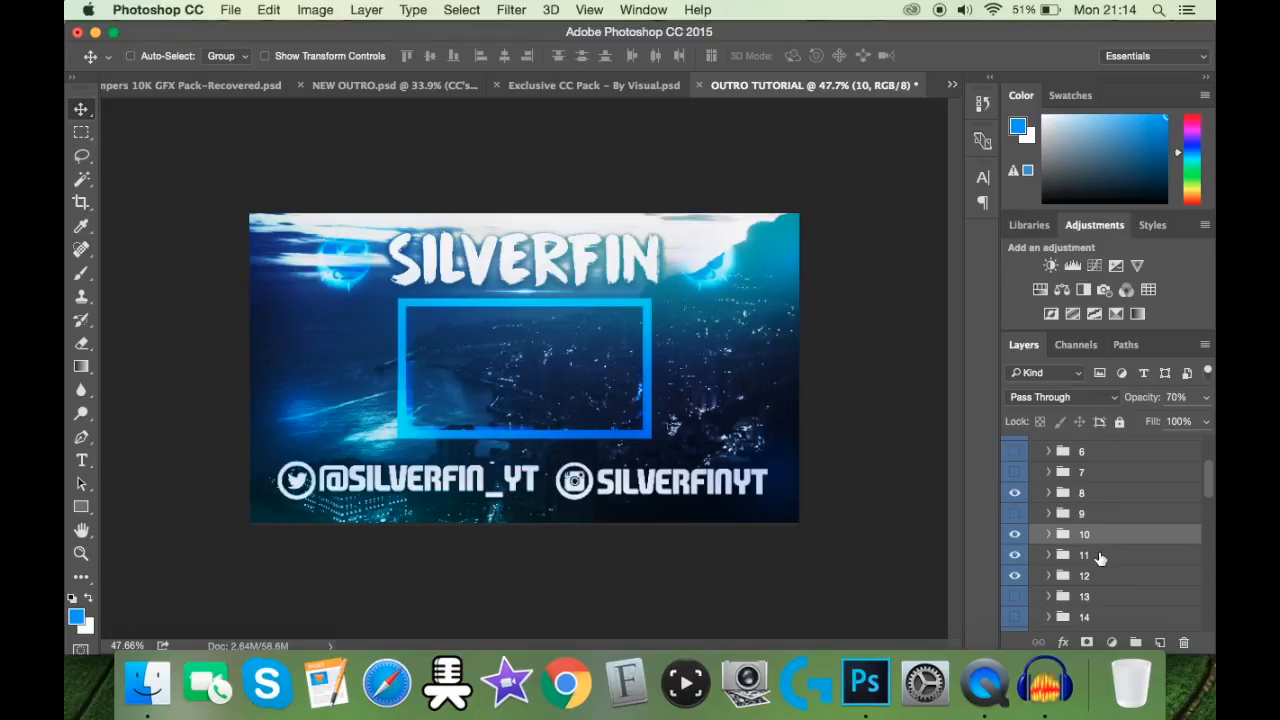
pyautogui.click(1100, 560)
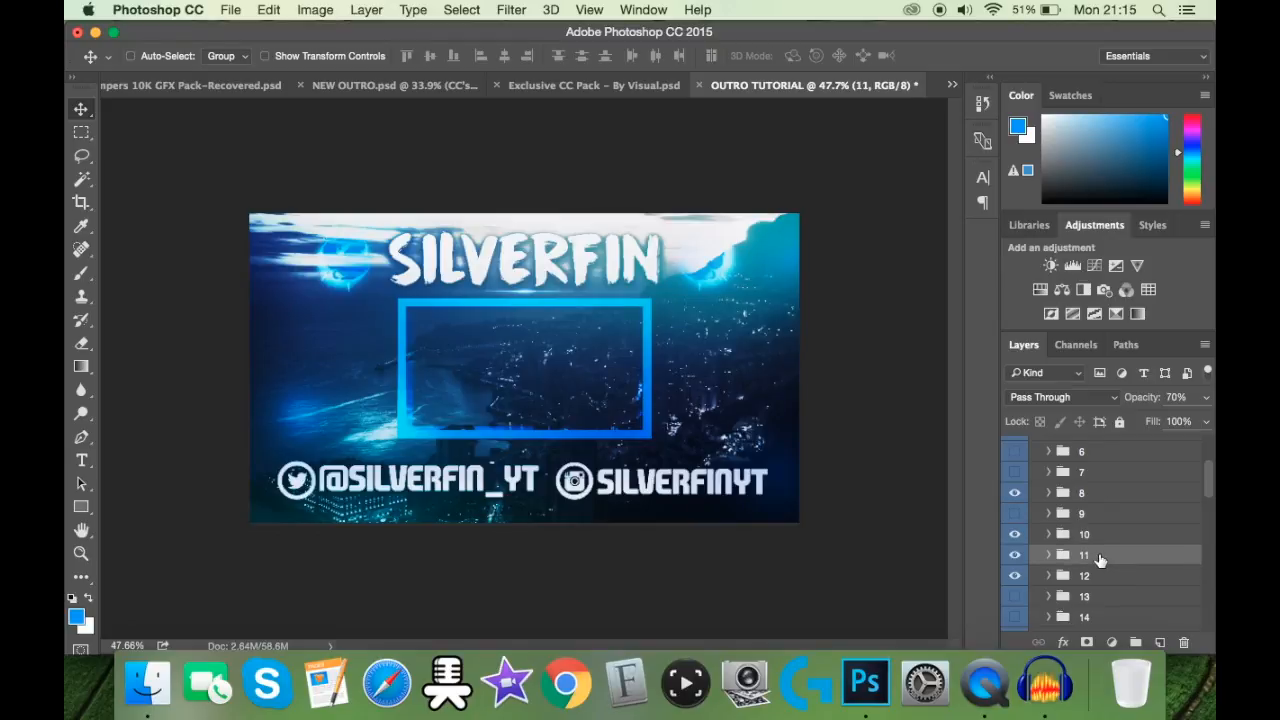
pyautogui.click(1103, 575)
pyautogui.scroll(-8, 1113, 539)
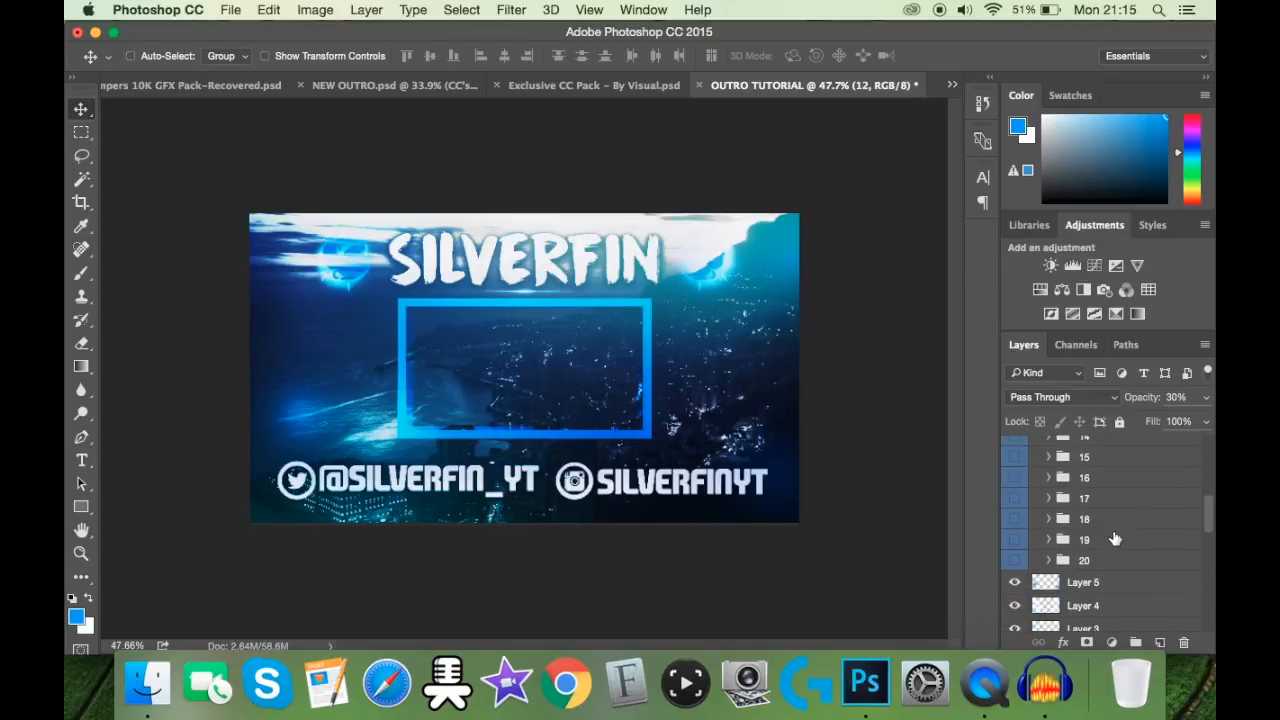
pyautogui.scroll(10, 1115, 539)
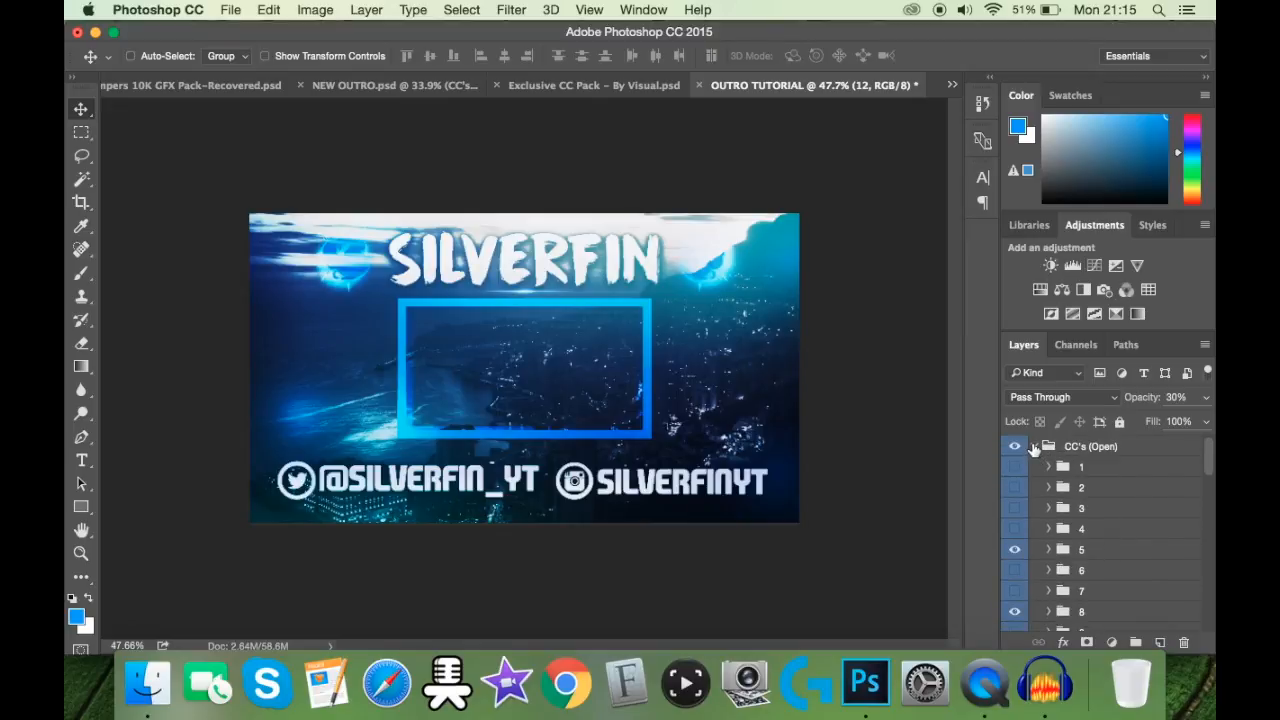
pyautogui.click(1034, 448)
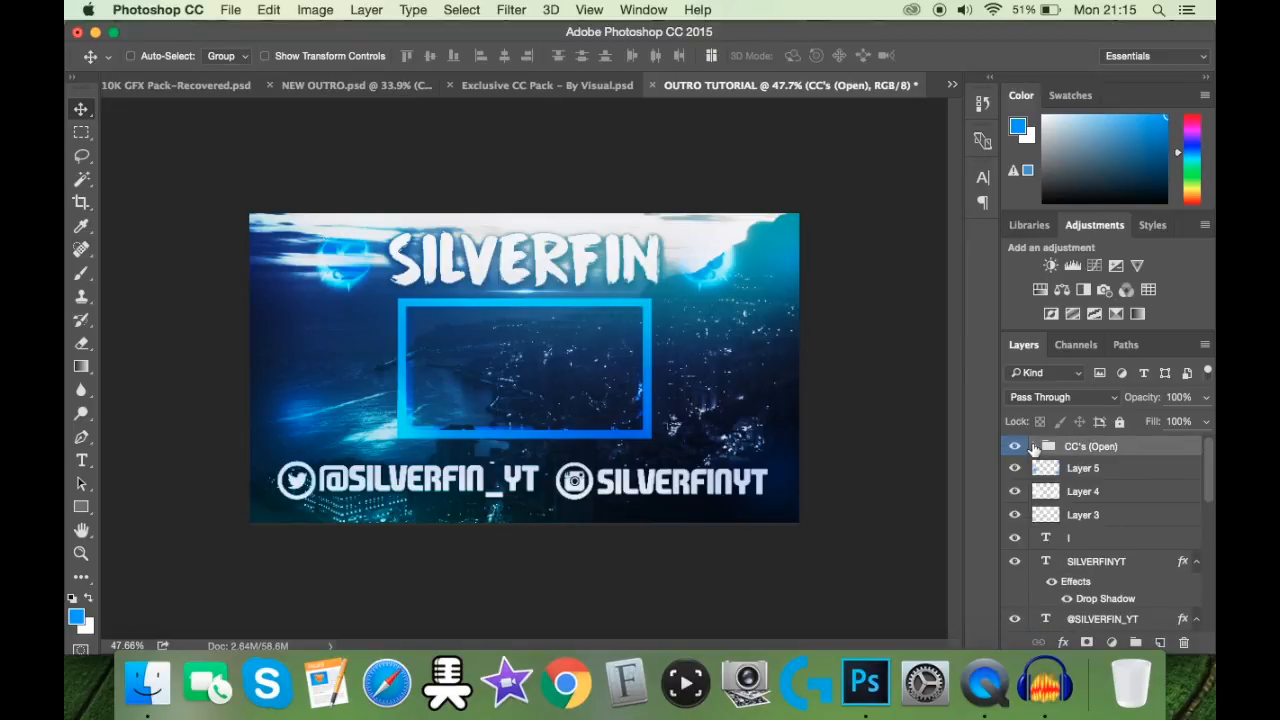